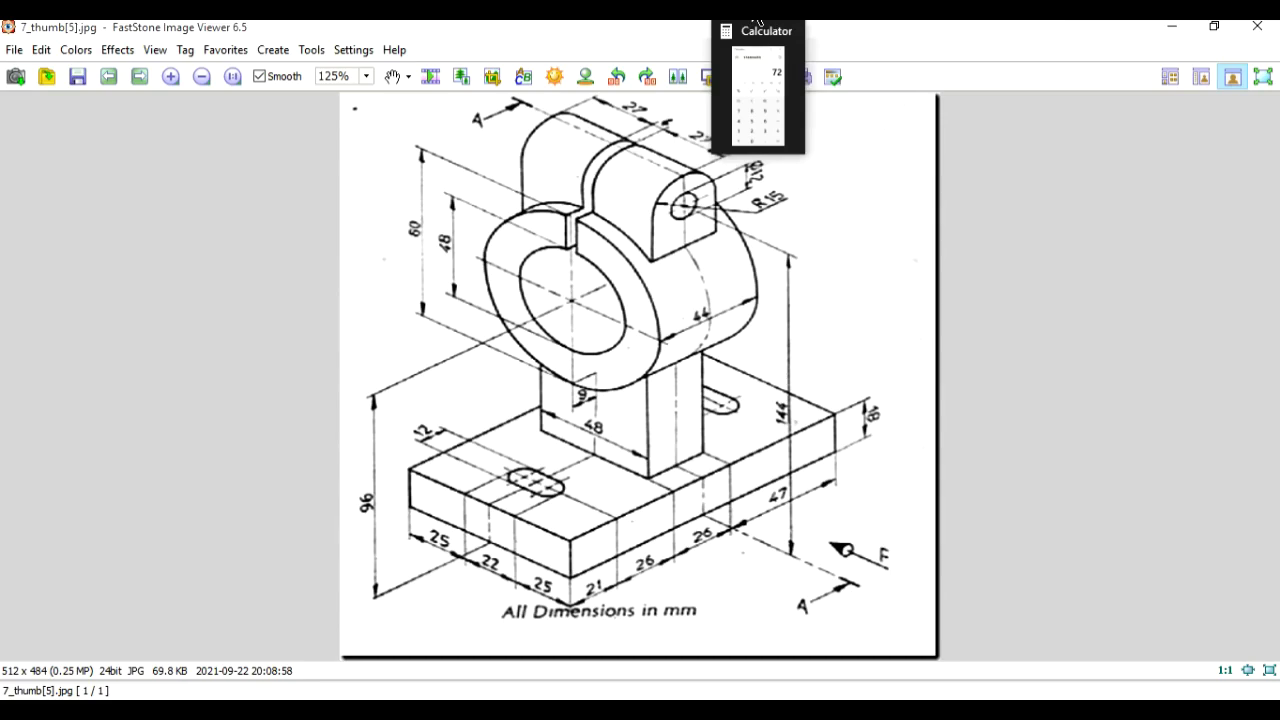
# Step: Add 47 + 52 + 21 on the calculator to get the 120 base length
pyautogui.click(757, 22)
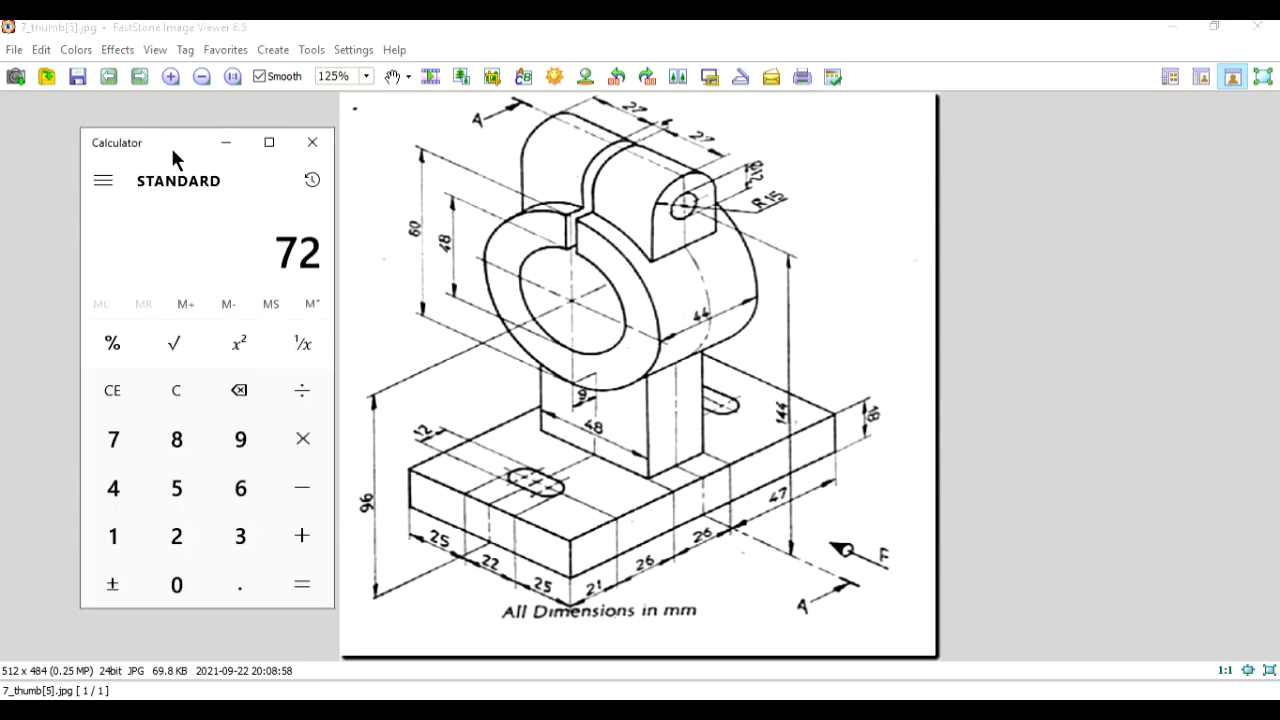
pyautogui.click(176, 390)
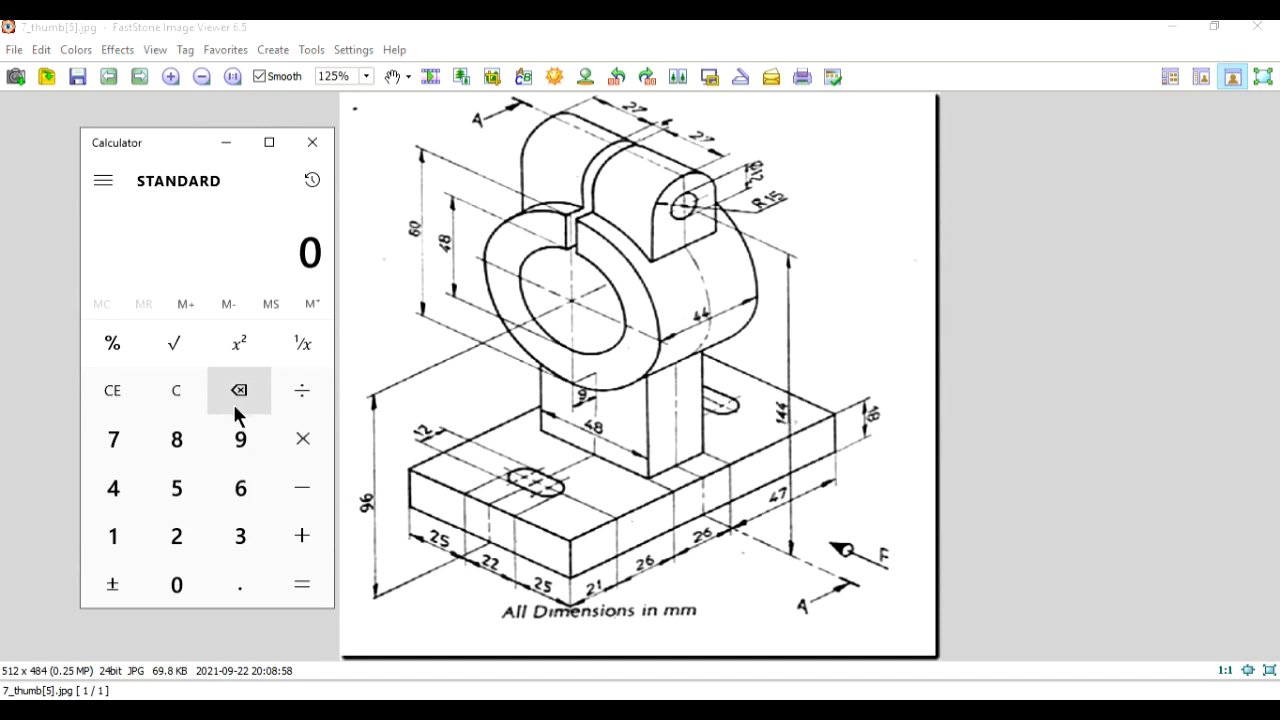
pyautogui.click(113, 488)
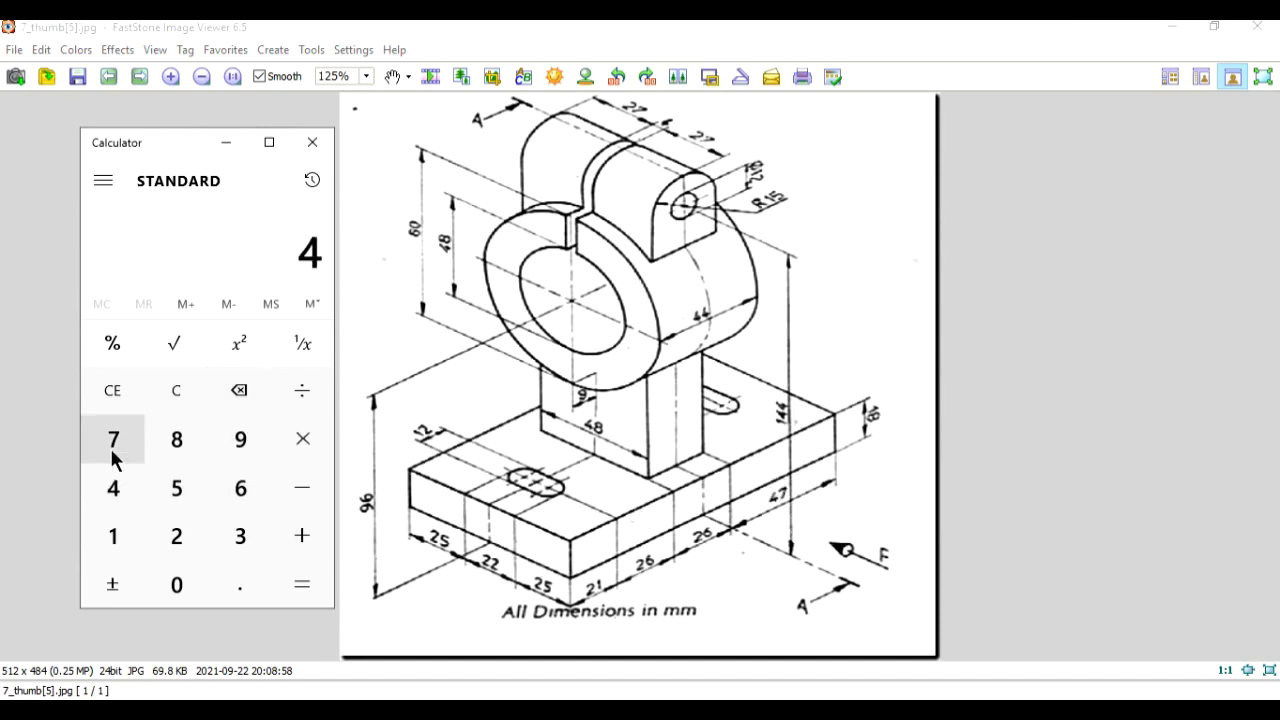
pyautogui.click(113, 439)
pyautogui.click(302, 536)
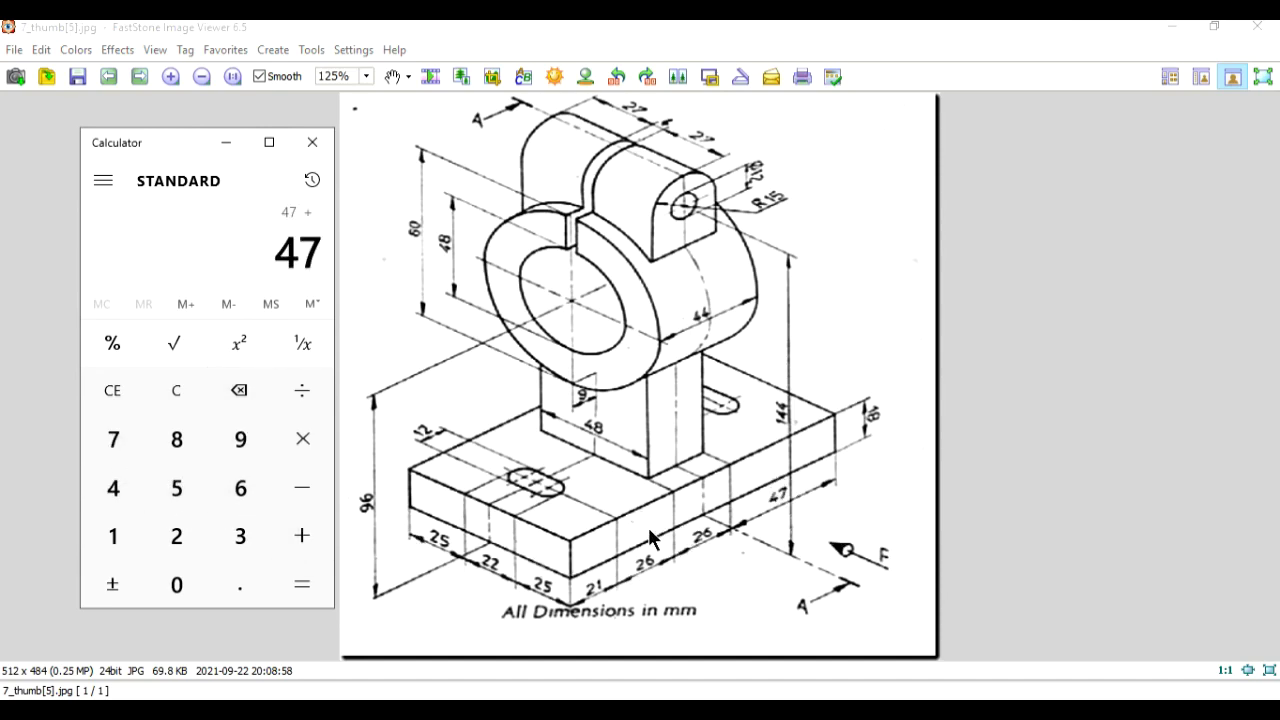
pyautogui.click(176, 488)
pyautogui.click(176, 536)
pyautogui.click(302, 536)
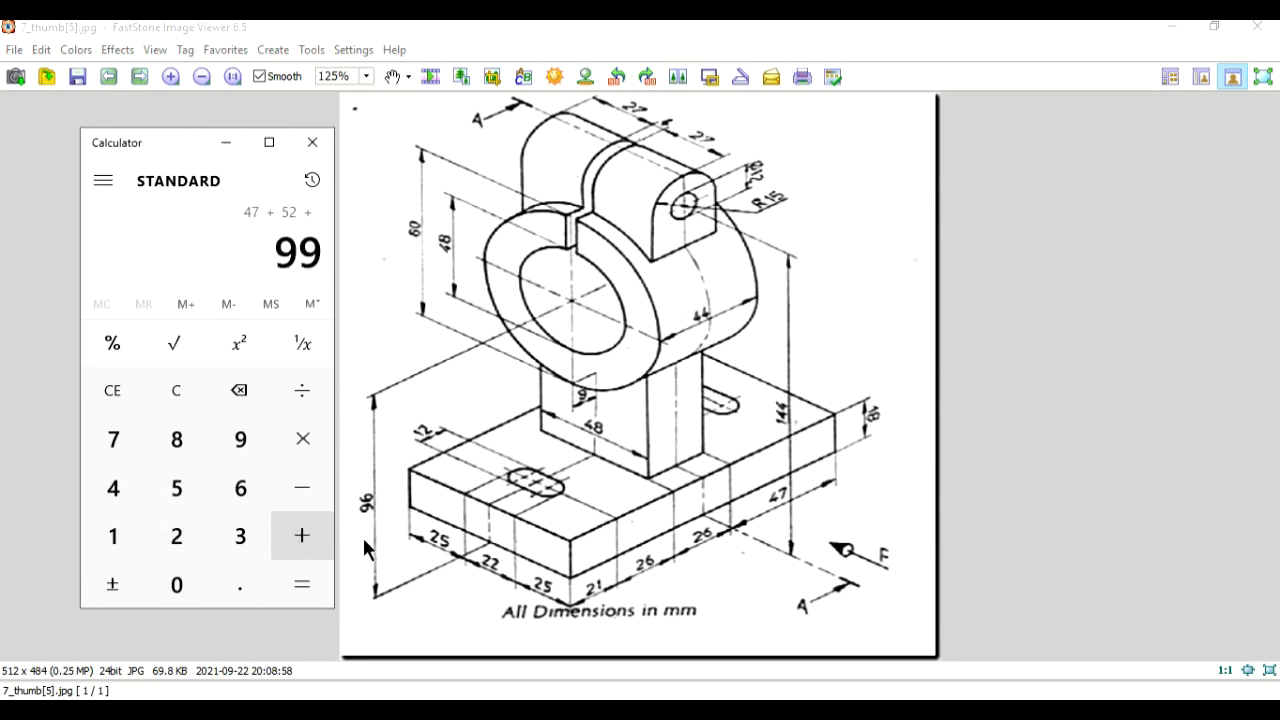
pyautogui.click(176, 536)
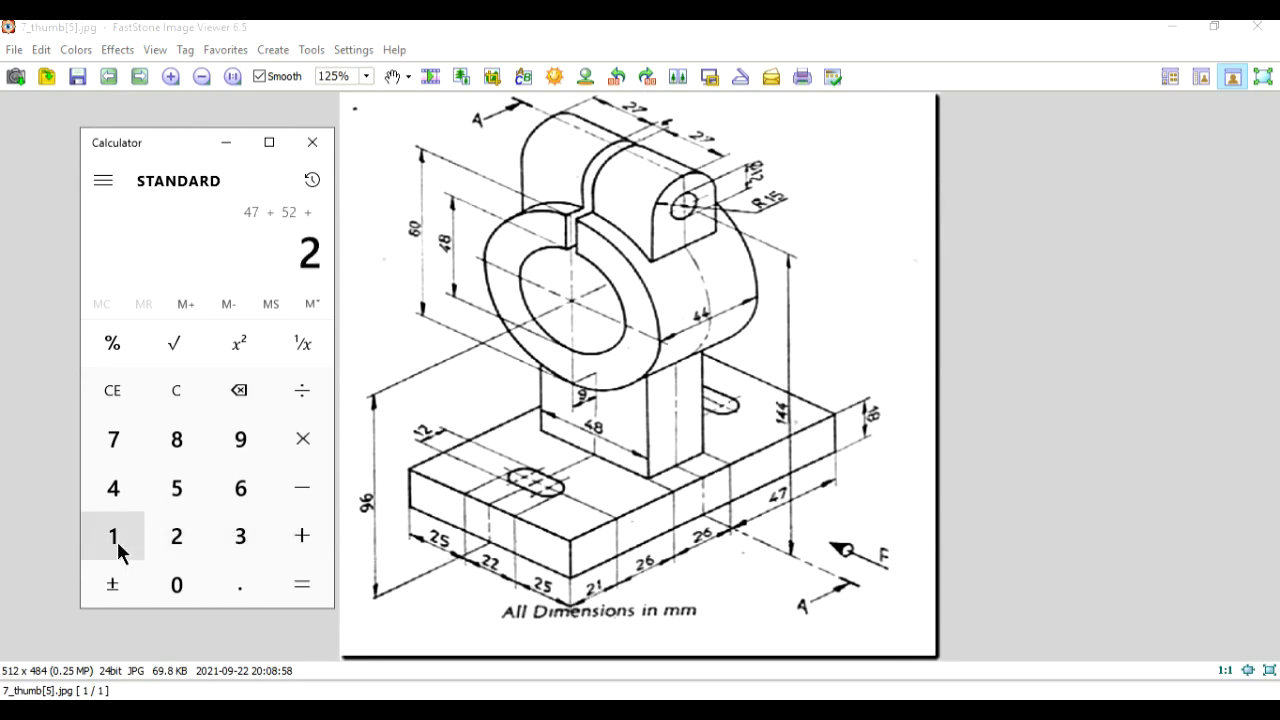
pyautogui.click(113, 536)
pyautogui.click(305, 590)
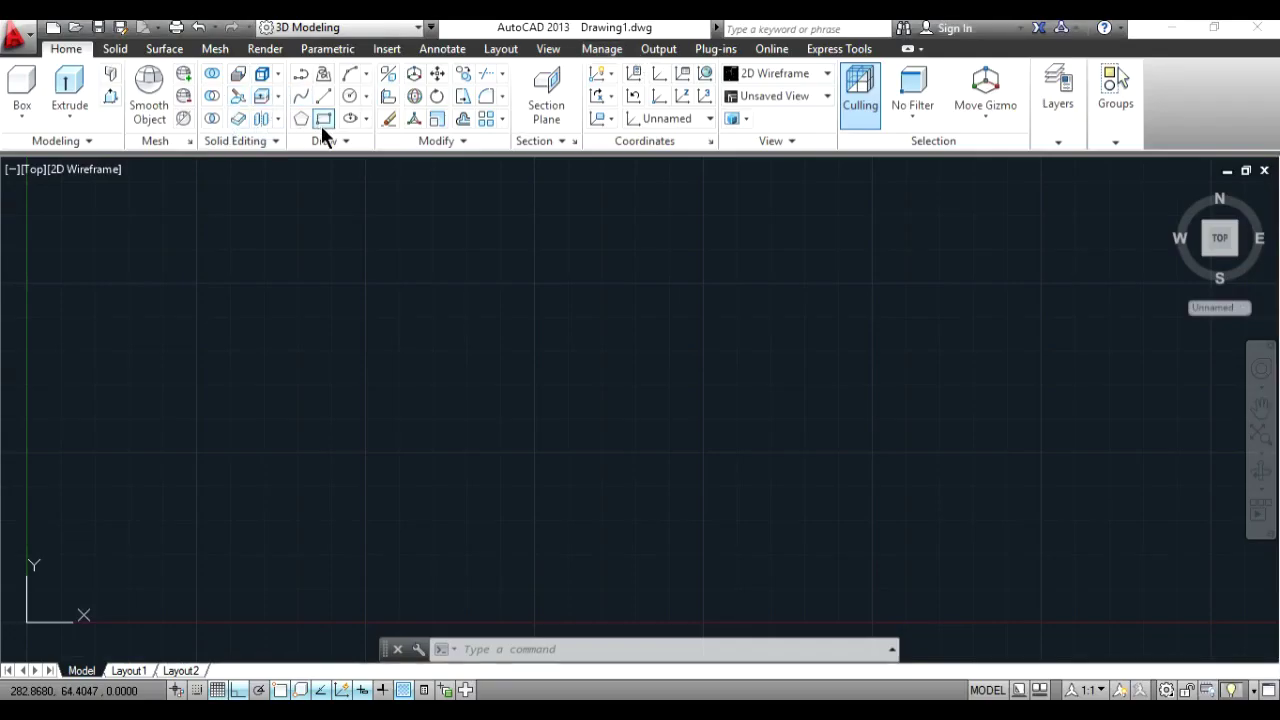
# Step: Draw a 72 by 120 rectangle and centre it in the view
pyautogui.click(321, 120)
pyautogui.click(334, 329)
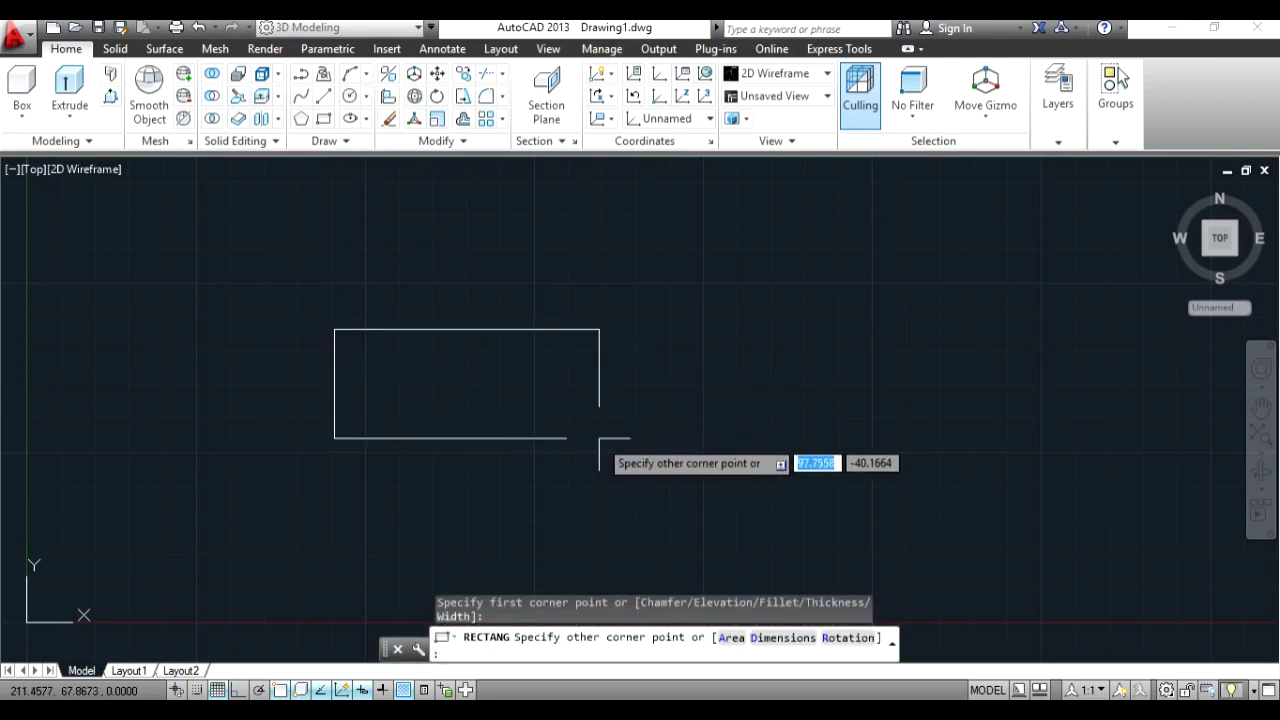
pyautogui.write('72')
pyautogui.press('Tab')
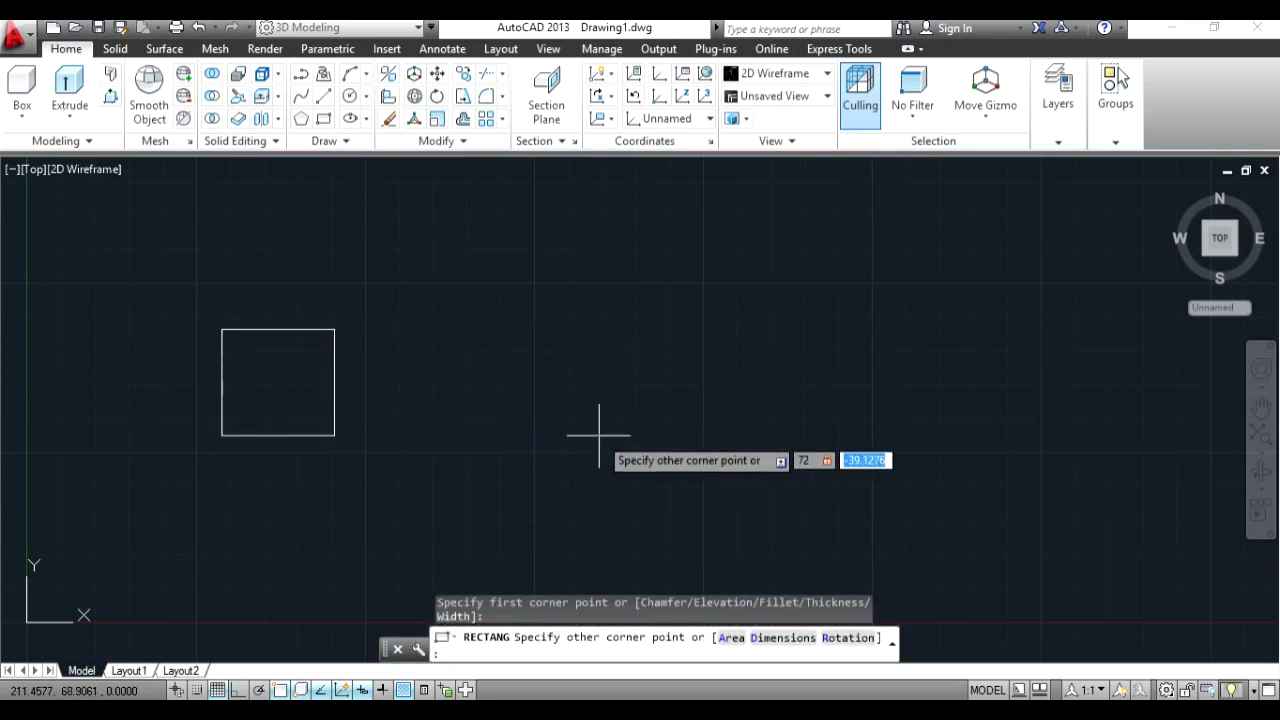
pyautogui.write('120')
pyautogui.press('Return')
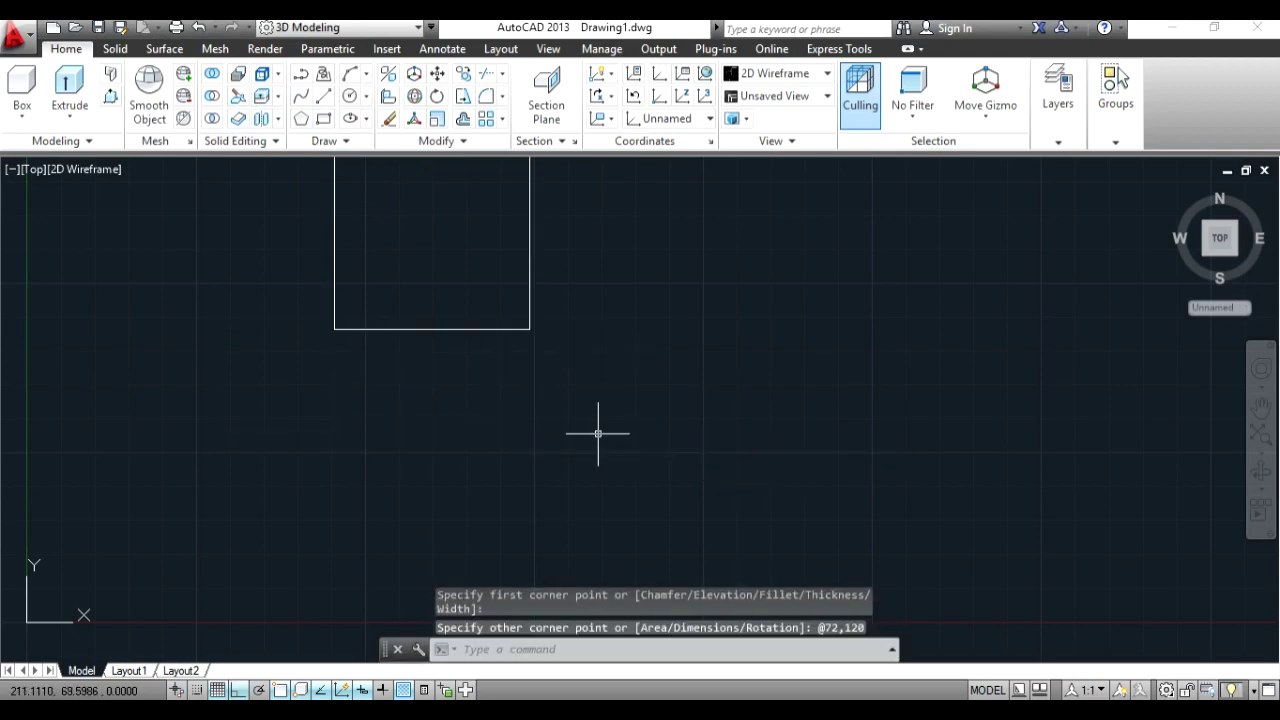
pyautogui.click(1260, 408)
pyautogui.moveTo(699, 318)
pyautogui.mouseDown()
pyautogui.moveTo(751, 466)
pyautogui.moveTo(801, 527)
pyautogui.mouseUp()
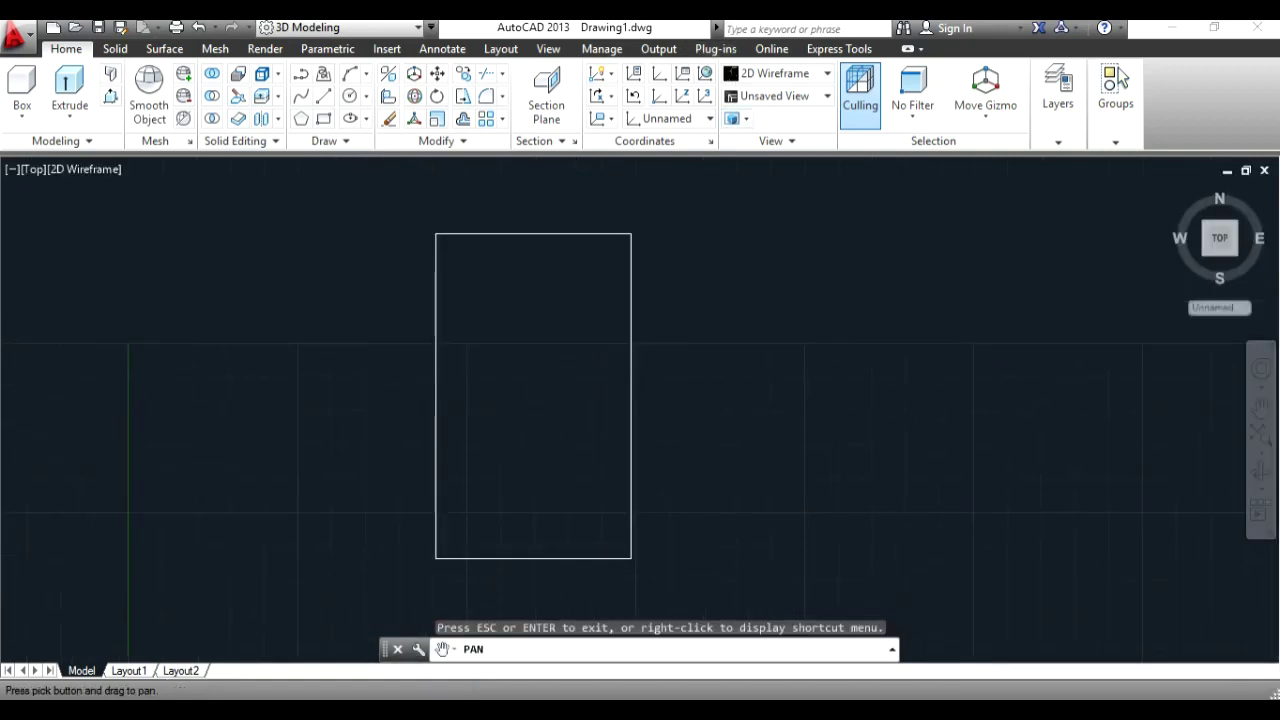
# Step: Draw a 21-unit line down from the rectangle's top edge
pyautogui.hotkey('alt', 'Tab')
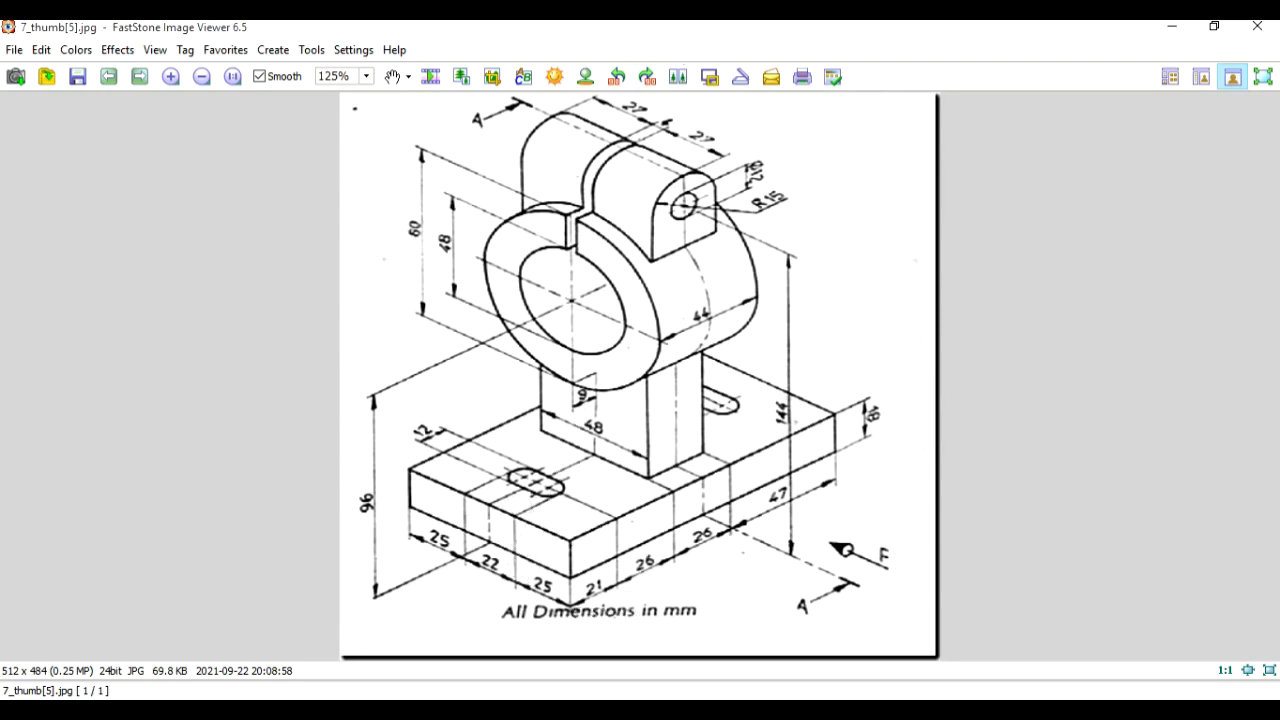
pyautogui.hotkey('alt', 'Tab')
pyautogui.click(319, 101)
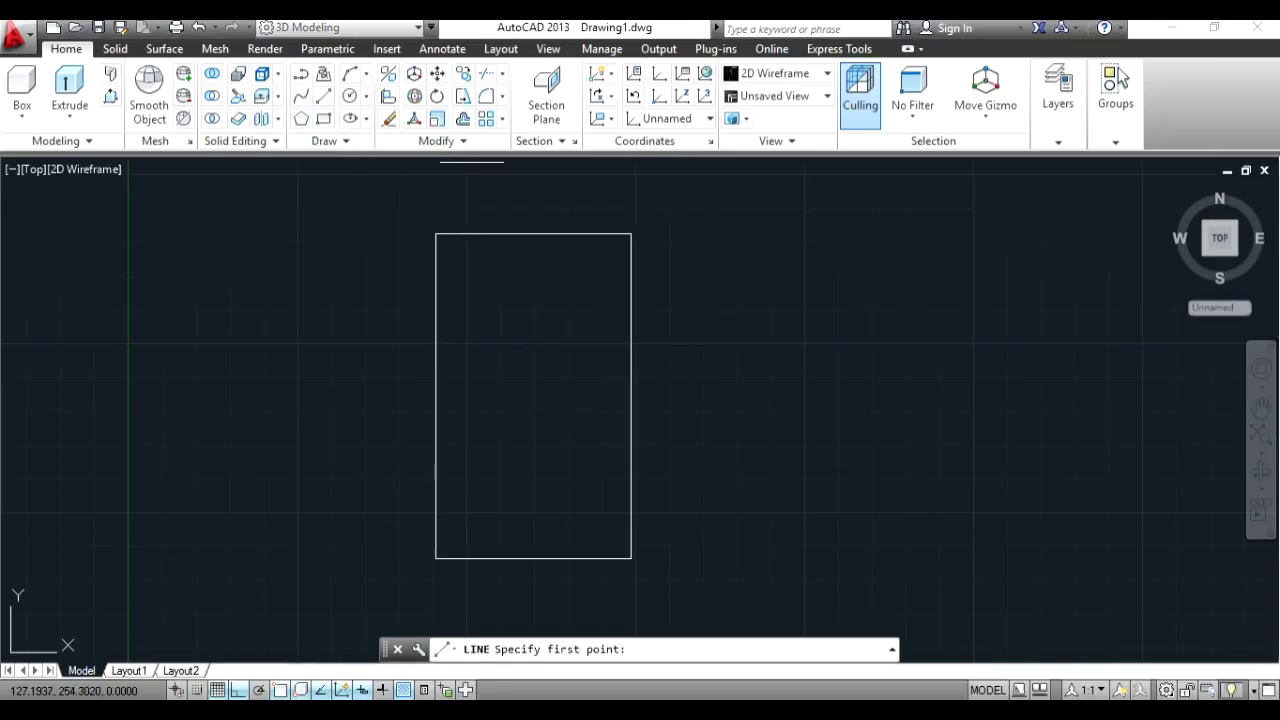
pyautogui.click(533, 233)
pyautogui.write('21')
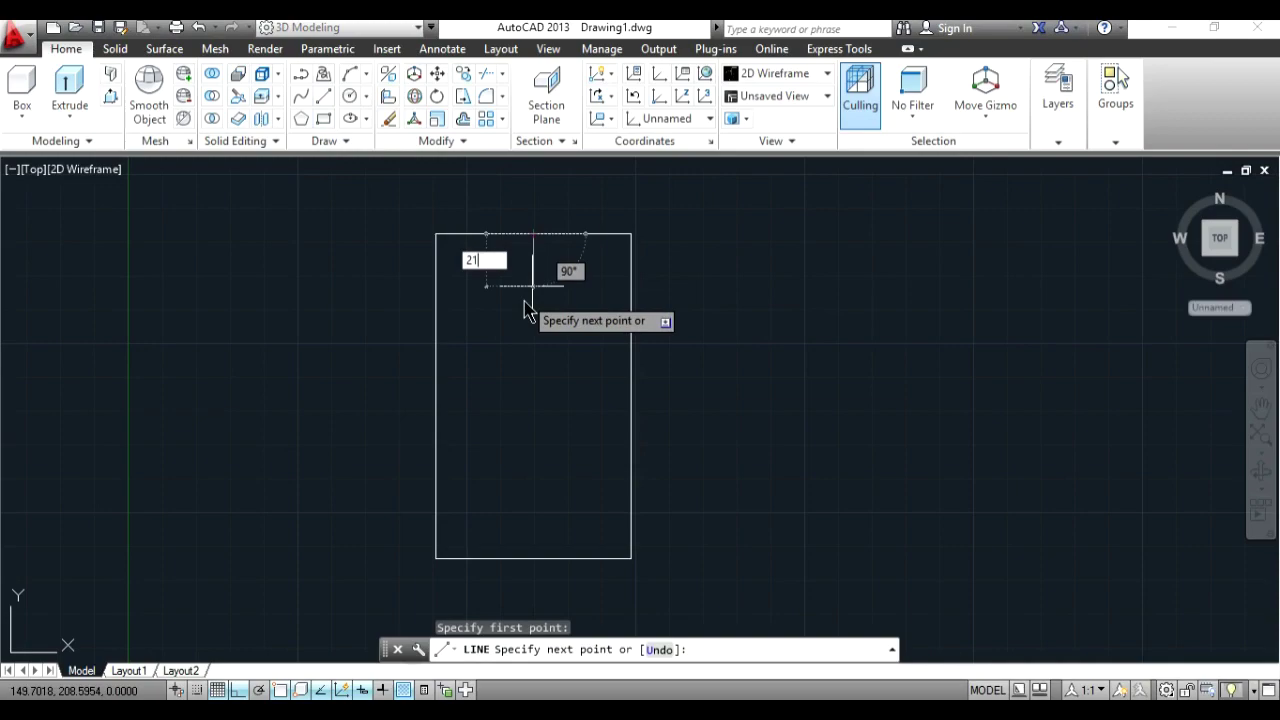
pyautogui.press('Return')
pyautogui.press('Return')
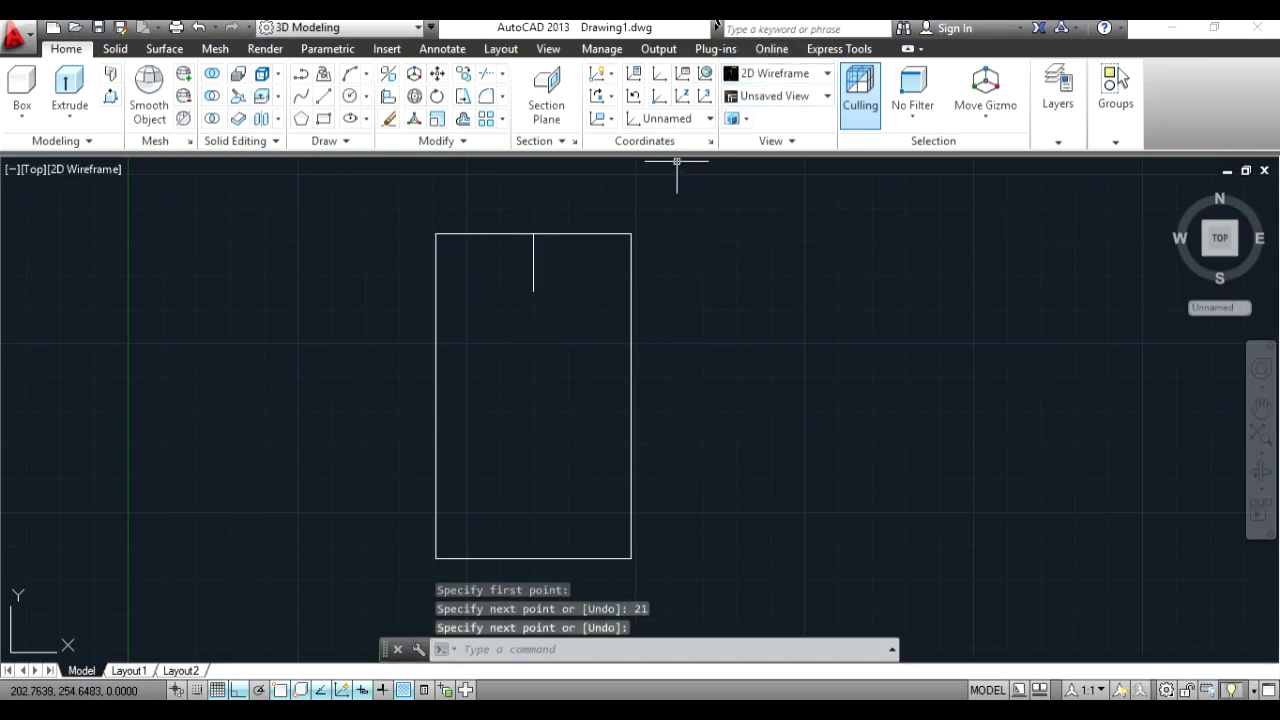
pyautogui.hotkey('alt', 'Tab')
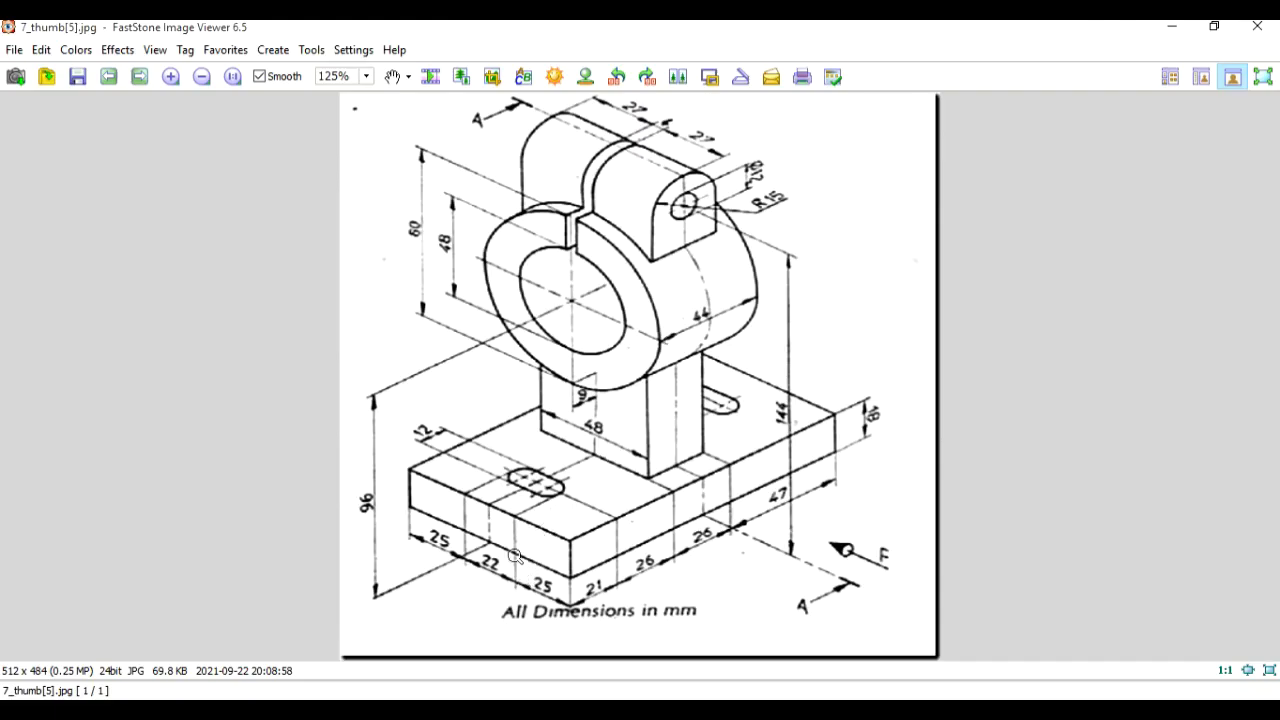
# Step: Divide 22 by 11 on the calculator
pyautogui.hotkey('alt', 'Tab')
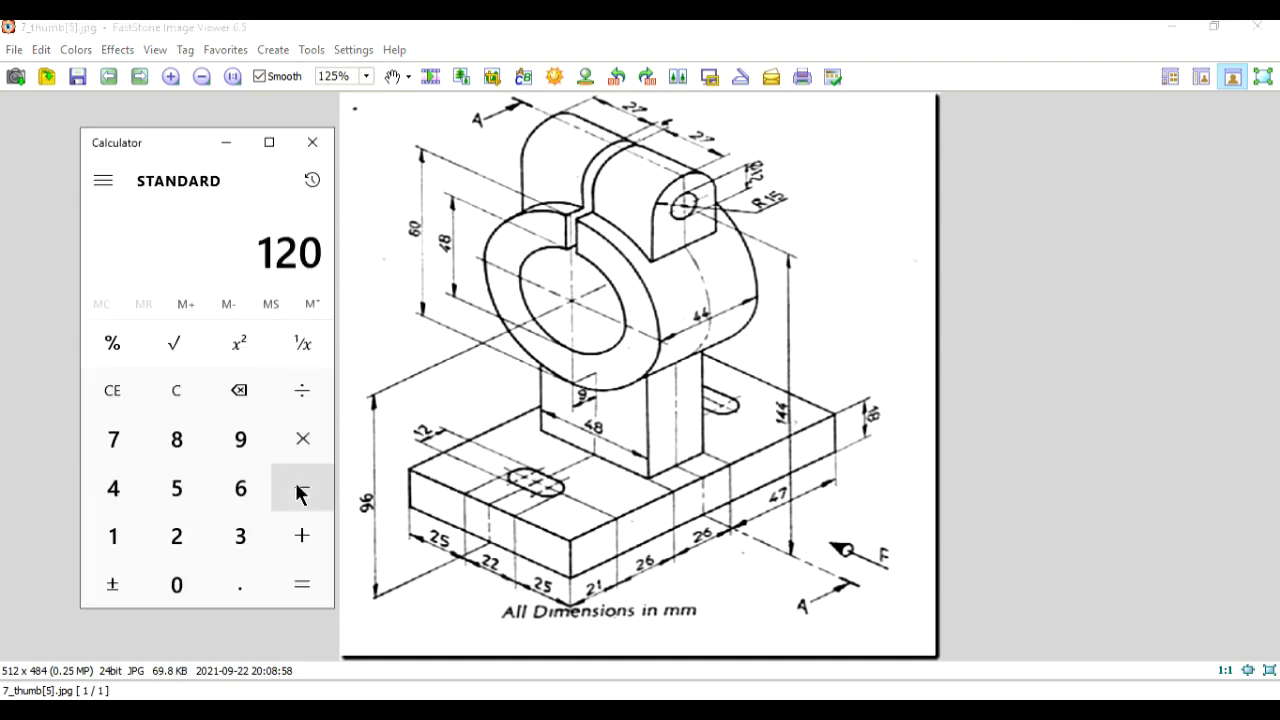
pyautogui.click(176, 536)
pyautogui.click(176, 536)
pyautogui.click(302, 390)
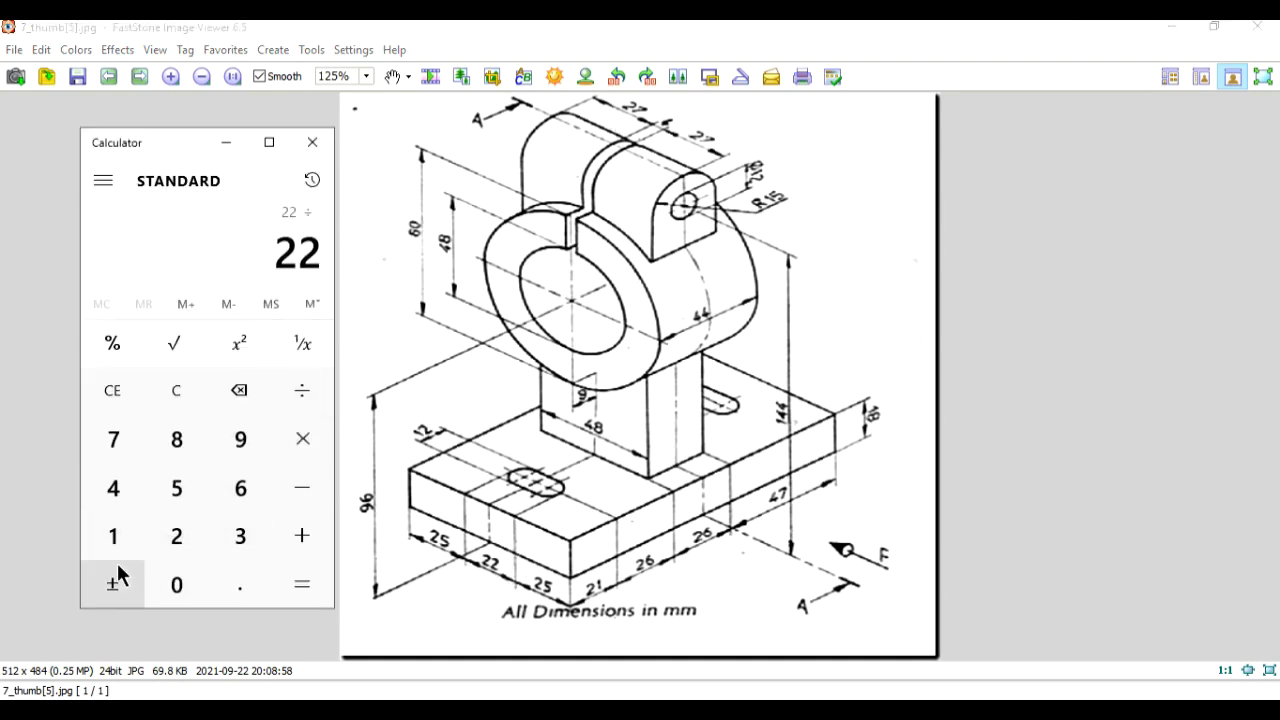
pyautogui.click(113, 536)
pyautogui.click(113, 536)
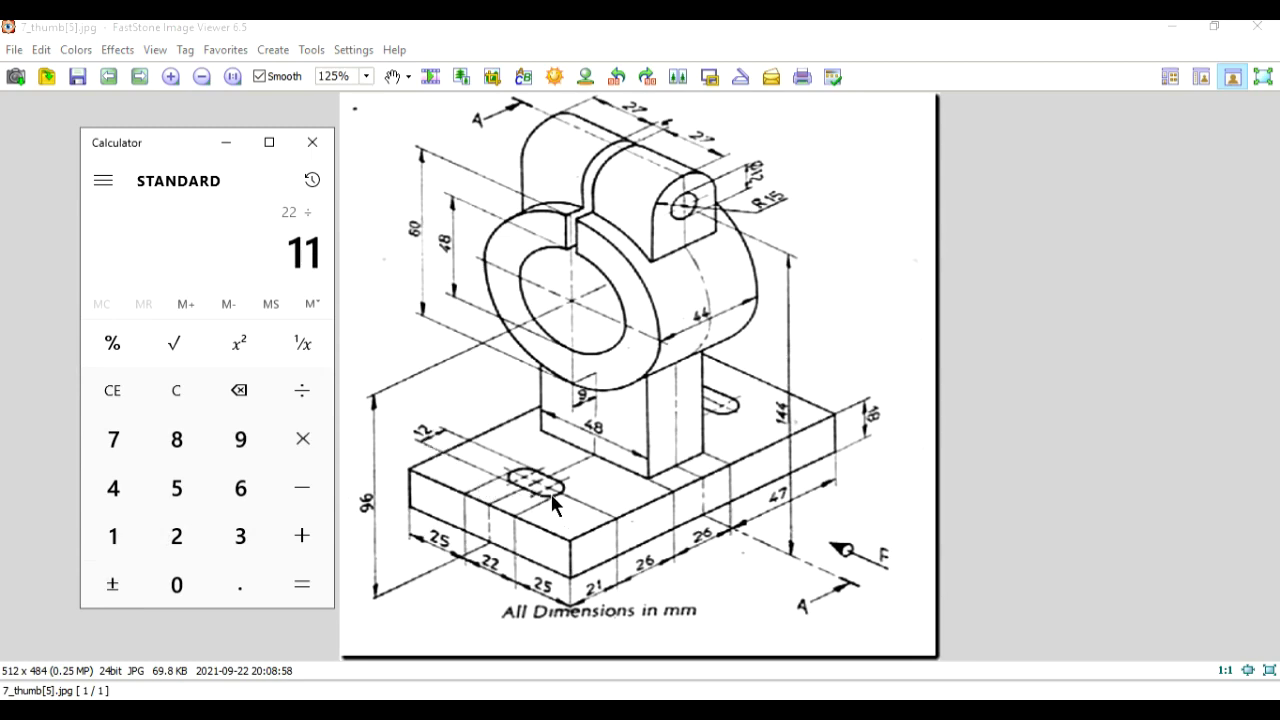
pyautogui.click(296, 490)
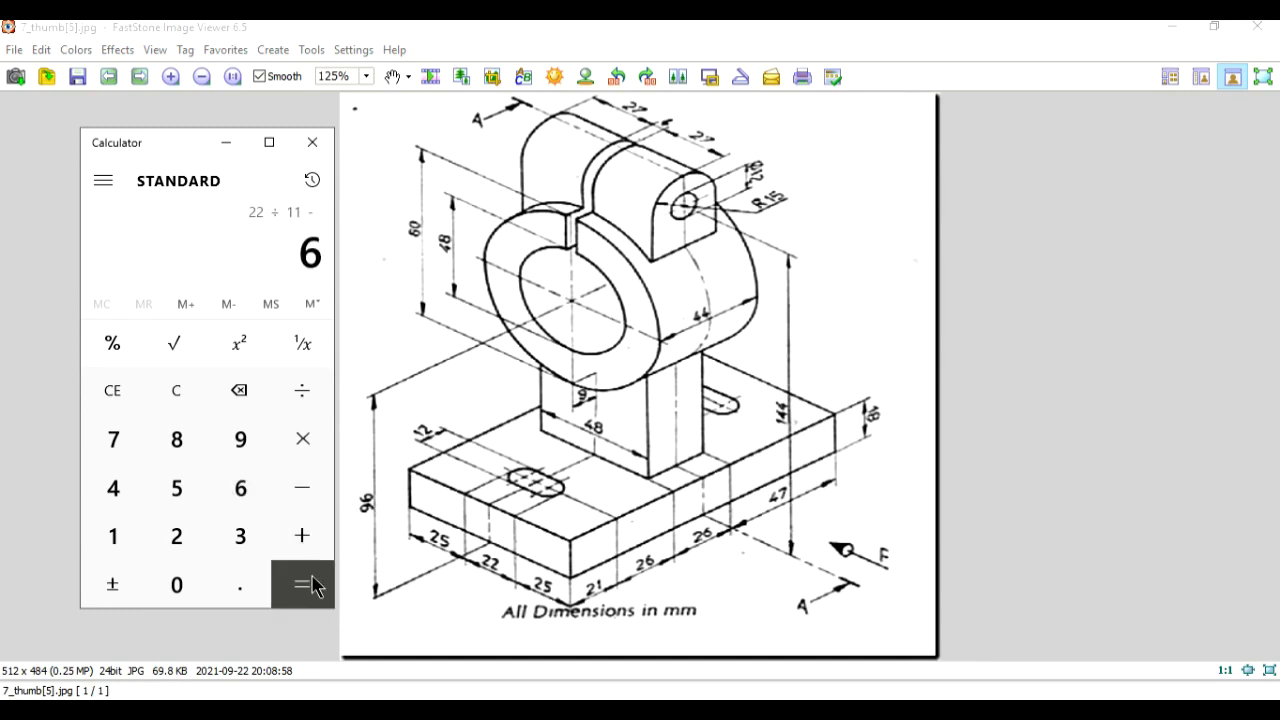
# Step: Clear the calculator and compute 11 − 6 = 5
pyautogui.click(187, 396)
pyautogui.click(120, 536)
pyautogui.click(120, 536)
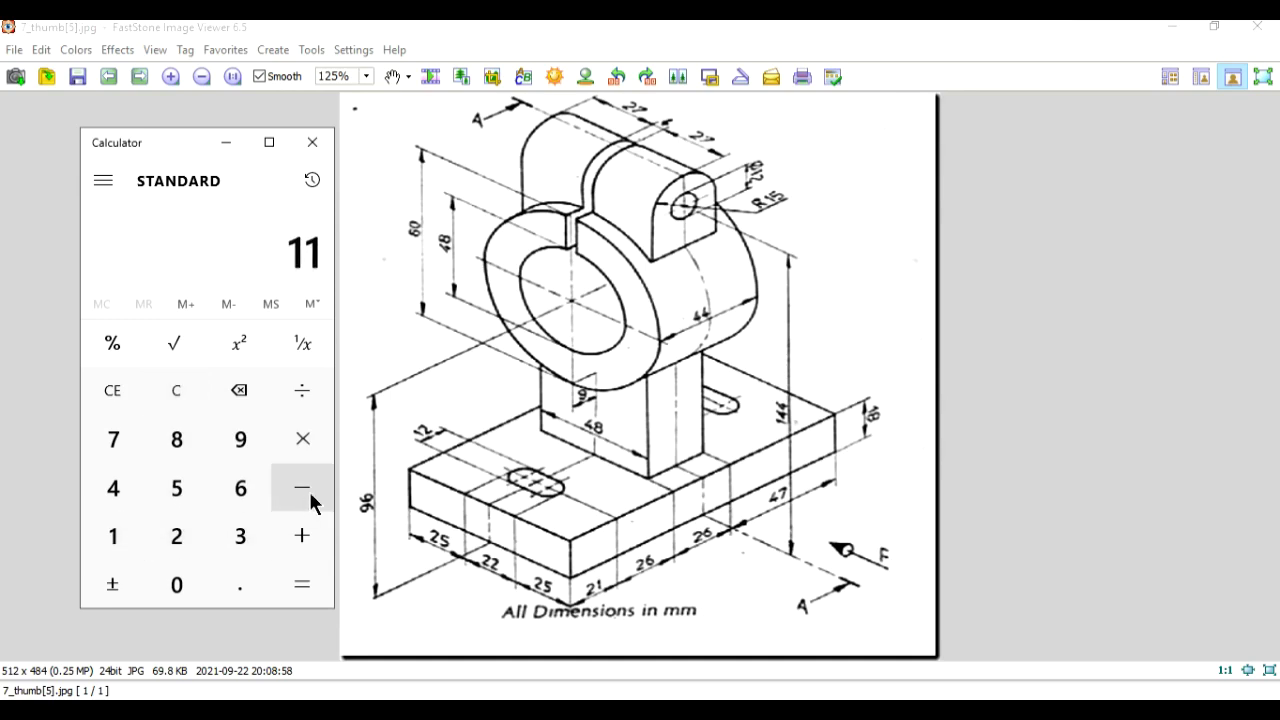
pyautogui.click(240, 488)
pyautogui.click(302, 584)
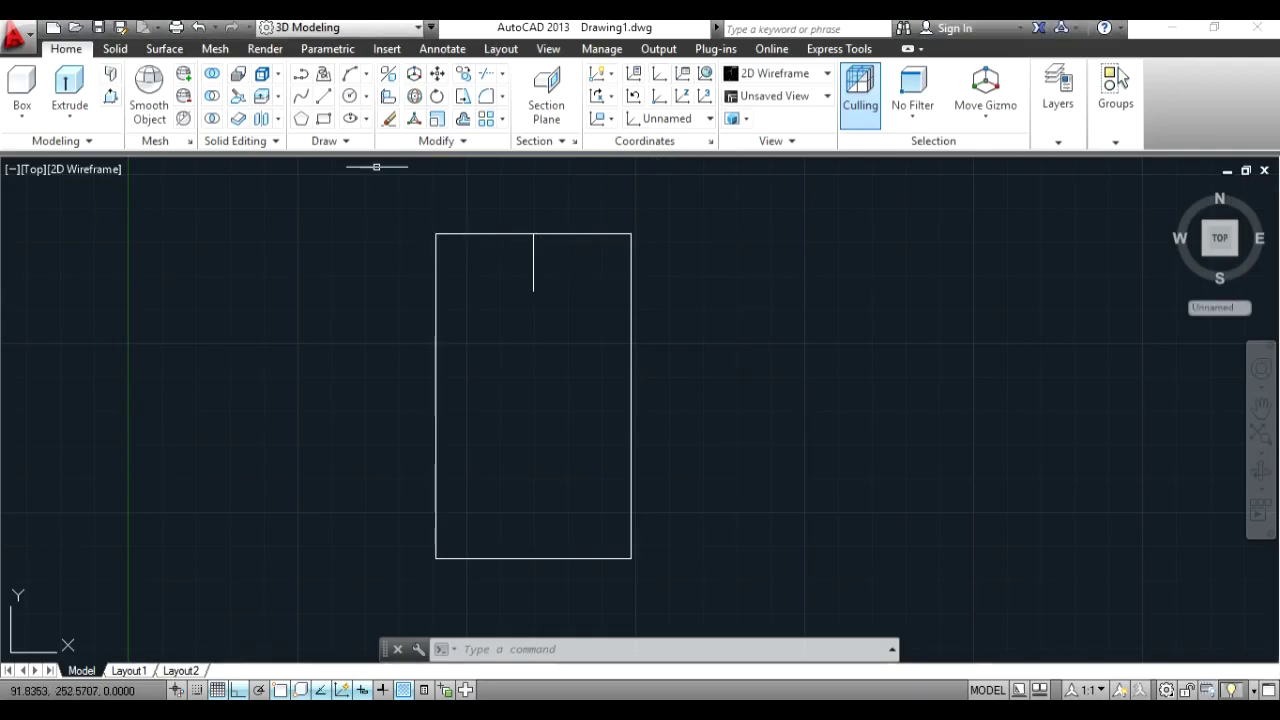
# Step: Extend a 5-unit line down from the lower end of the 21-unit line
pyautogui.click(322, 94)
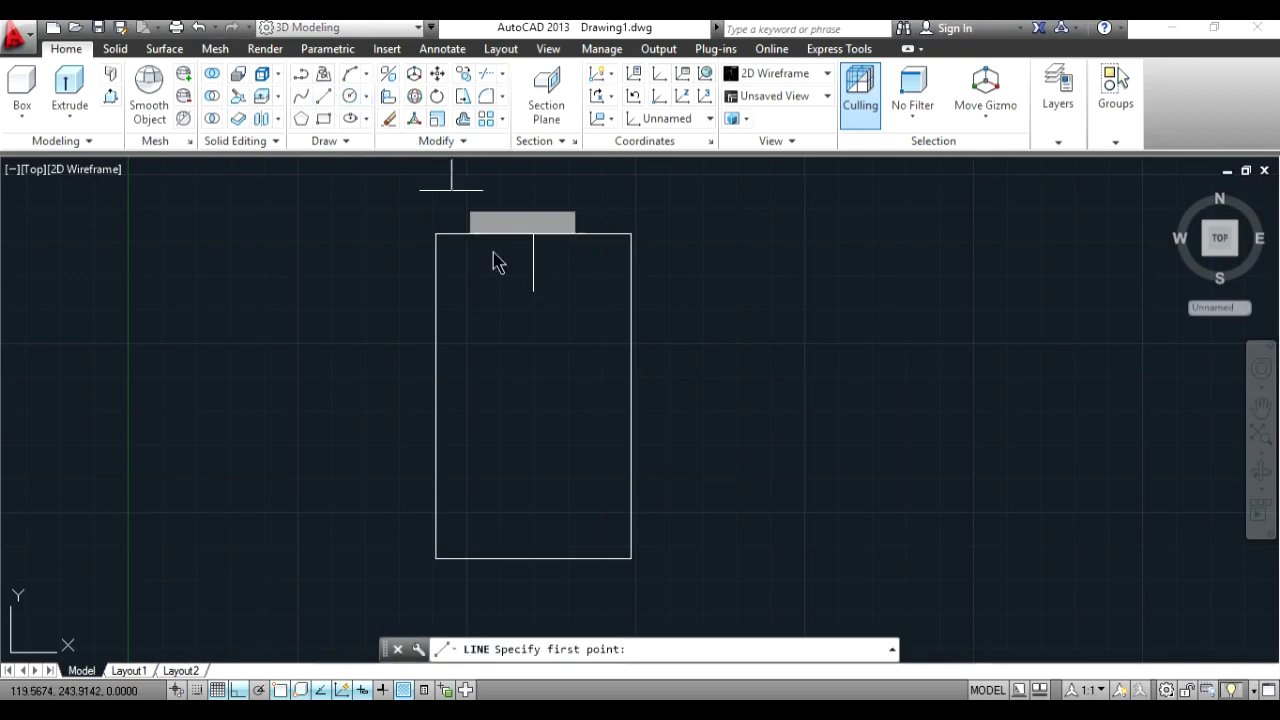
pyautogui.click(533, 291)
pyautogui.write('5')
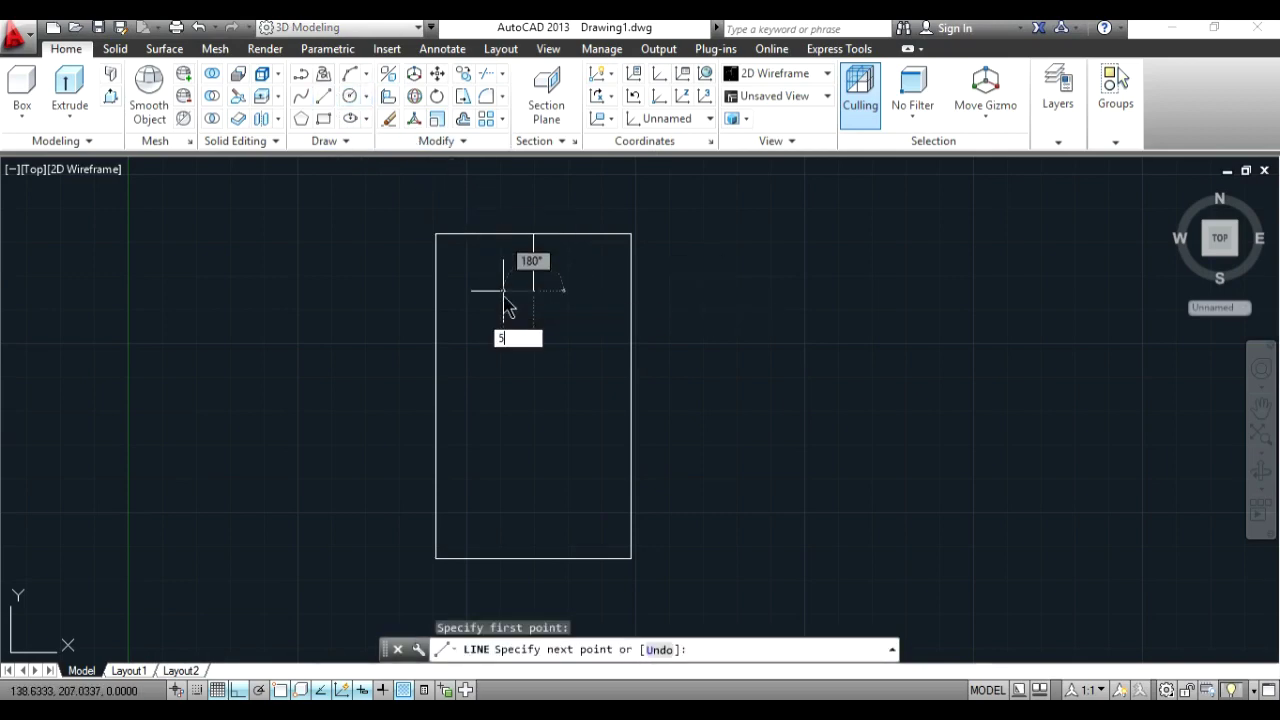
pyautogui.press('Return')
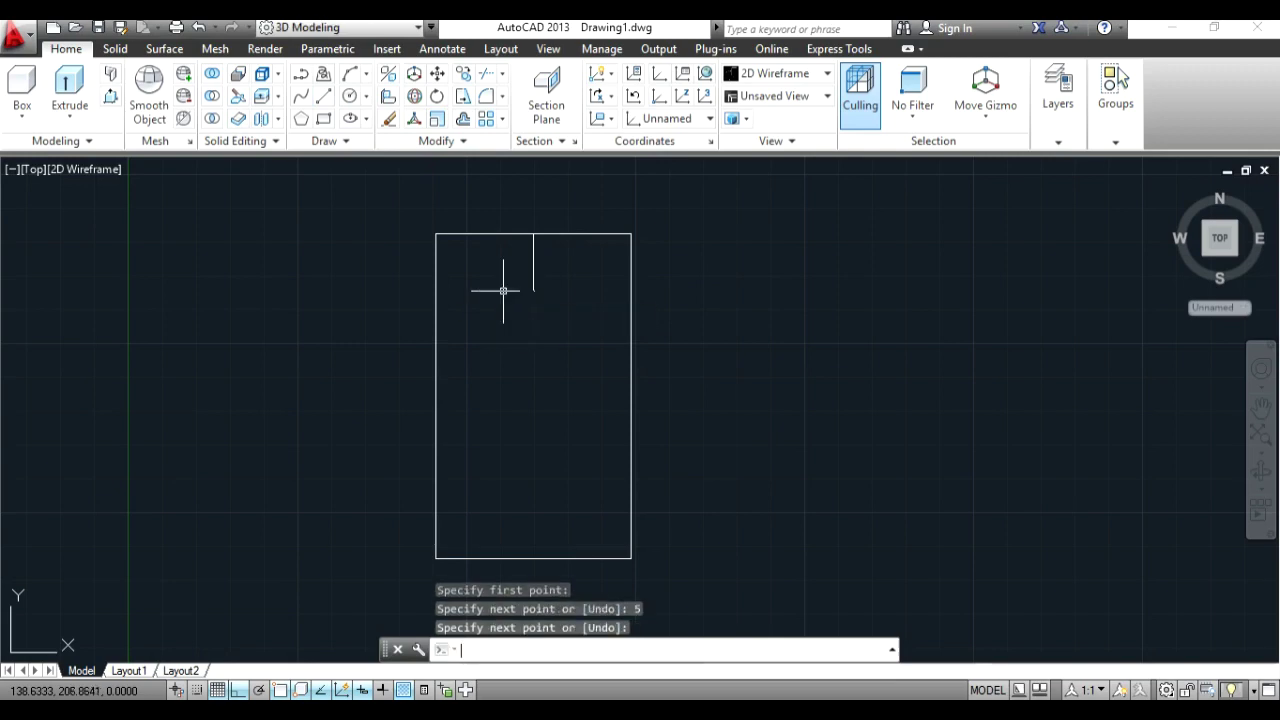
pyautogui.press('Return')
pyautogui.scroll(4, 540, 380)
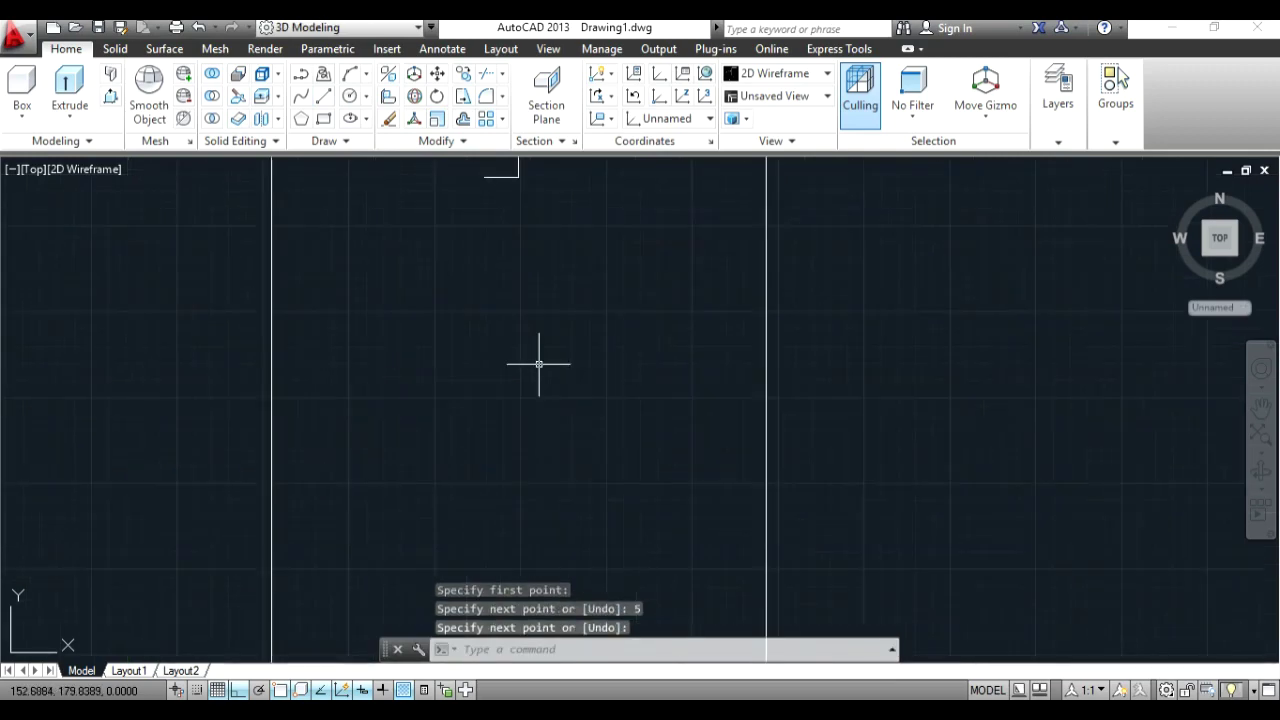
pyautogui.click(1261, 407)
pyautogui.moveTo(663, 193); pyautogui.dragTo(670, 371)
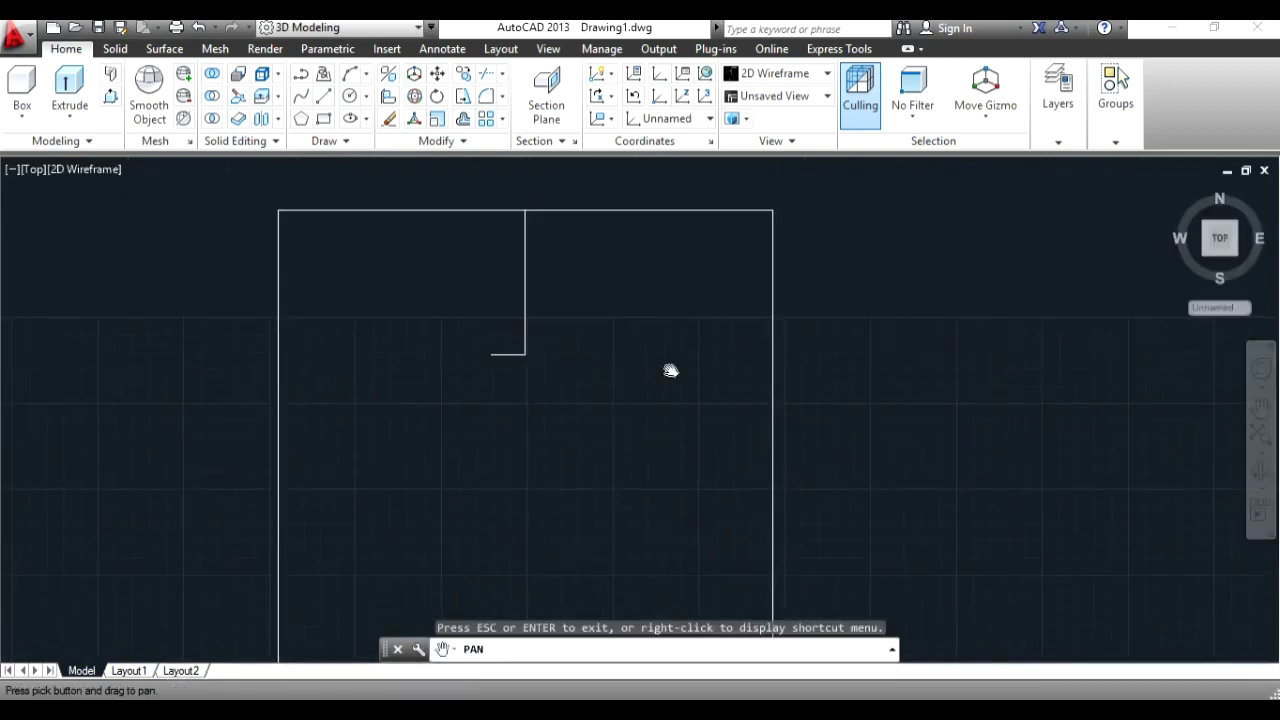
# Step: Draw a radius 6 circle at the line's end and erase the vertical construction line
pyautogui.click(348, 98)
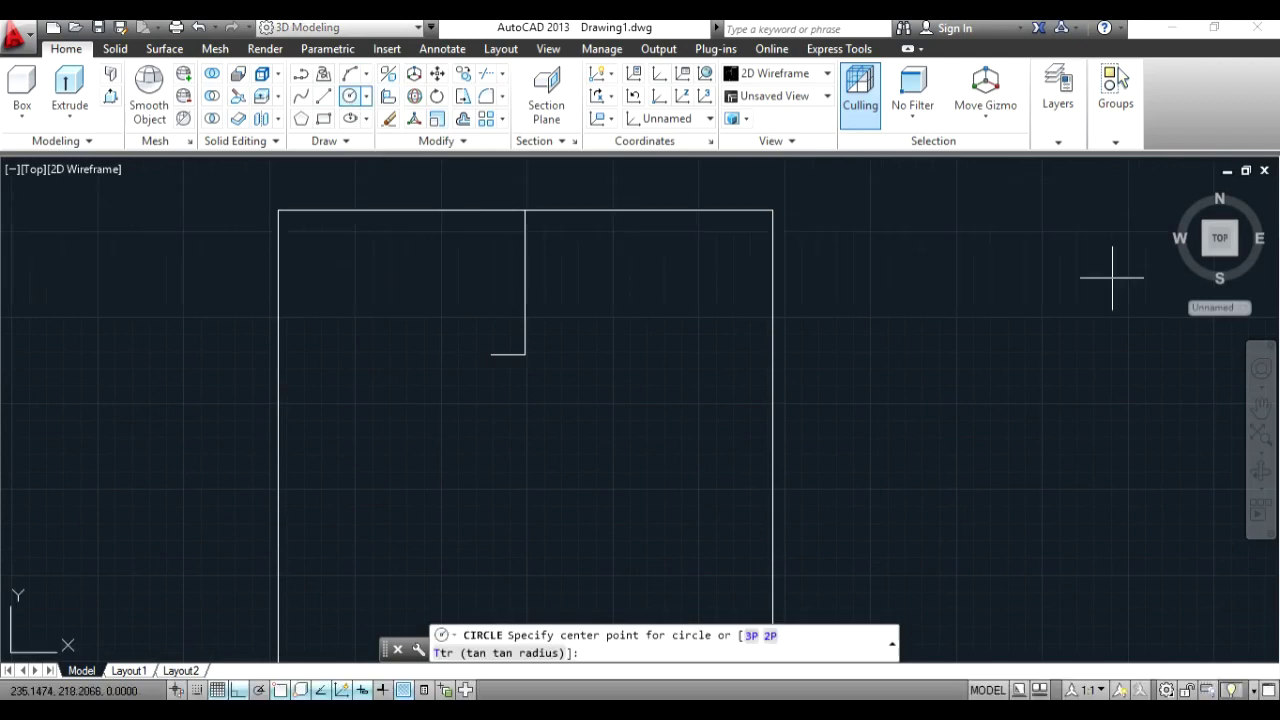
pyautogui.click(491, 354)
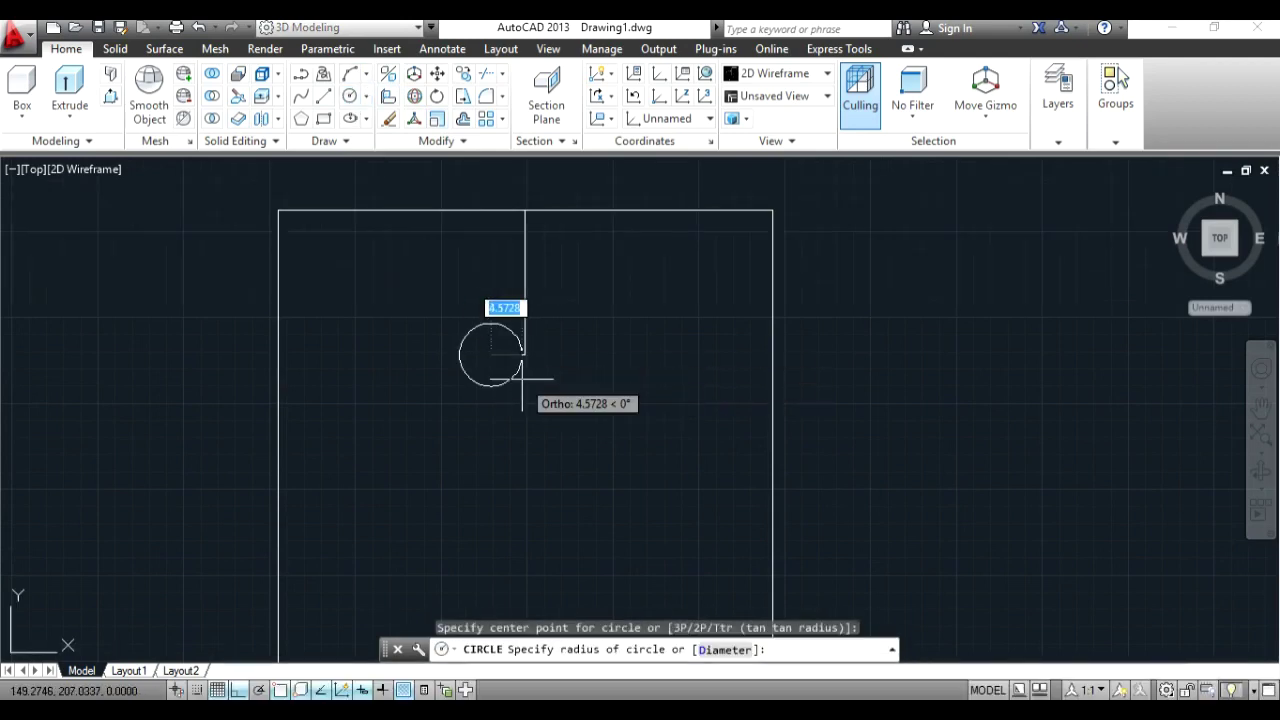
pyautogui.write('6')
pyautogui.press('Return')
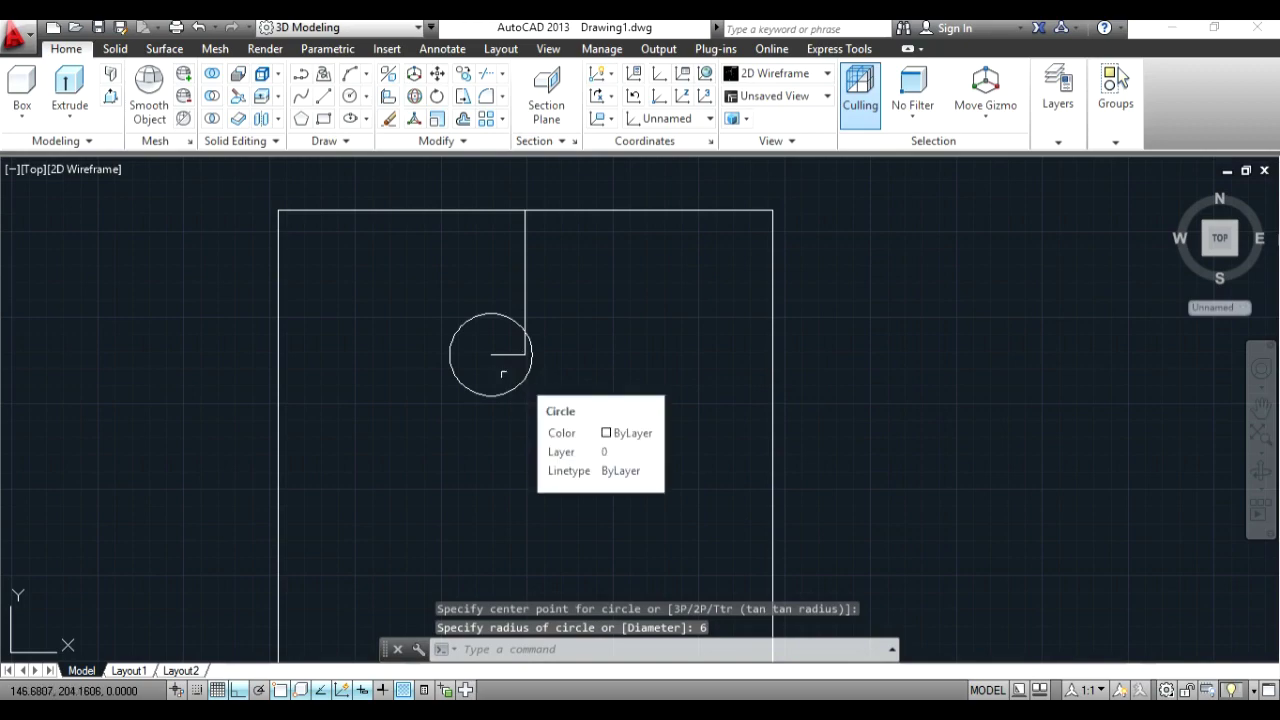
pyautogui.click(524, 278)
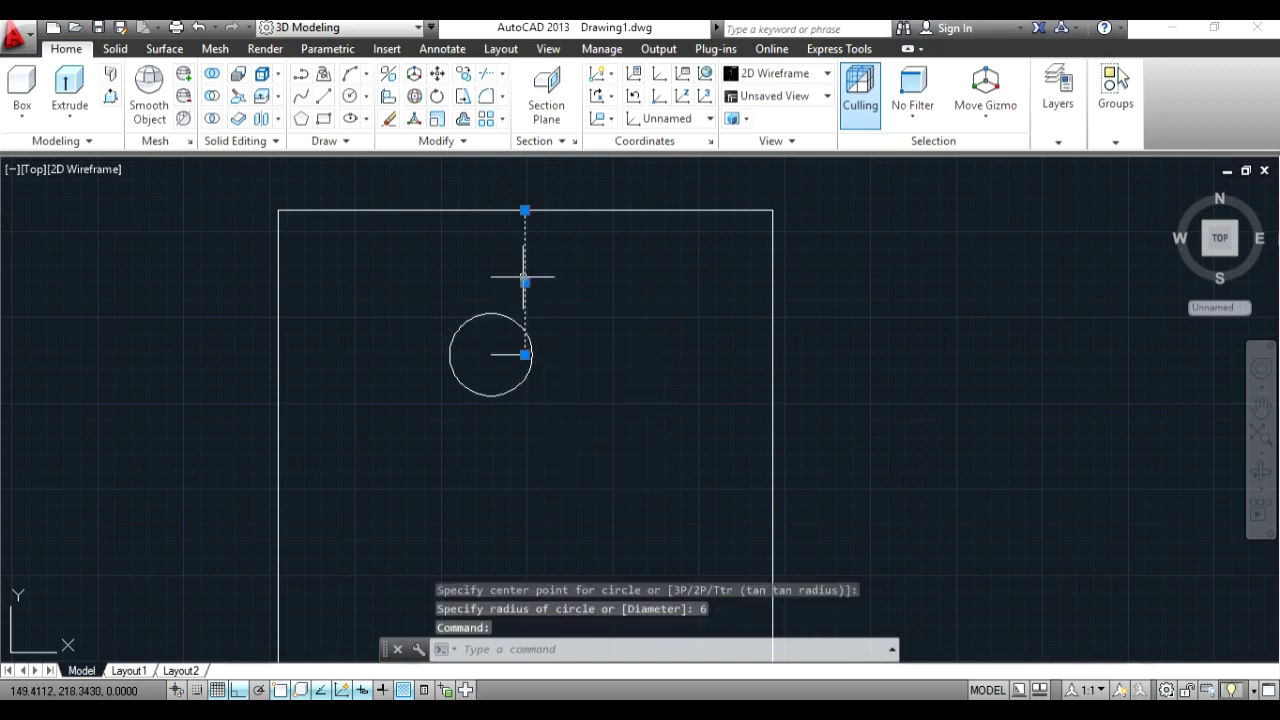
pyautogui.press('Delete')
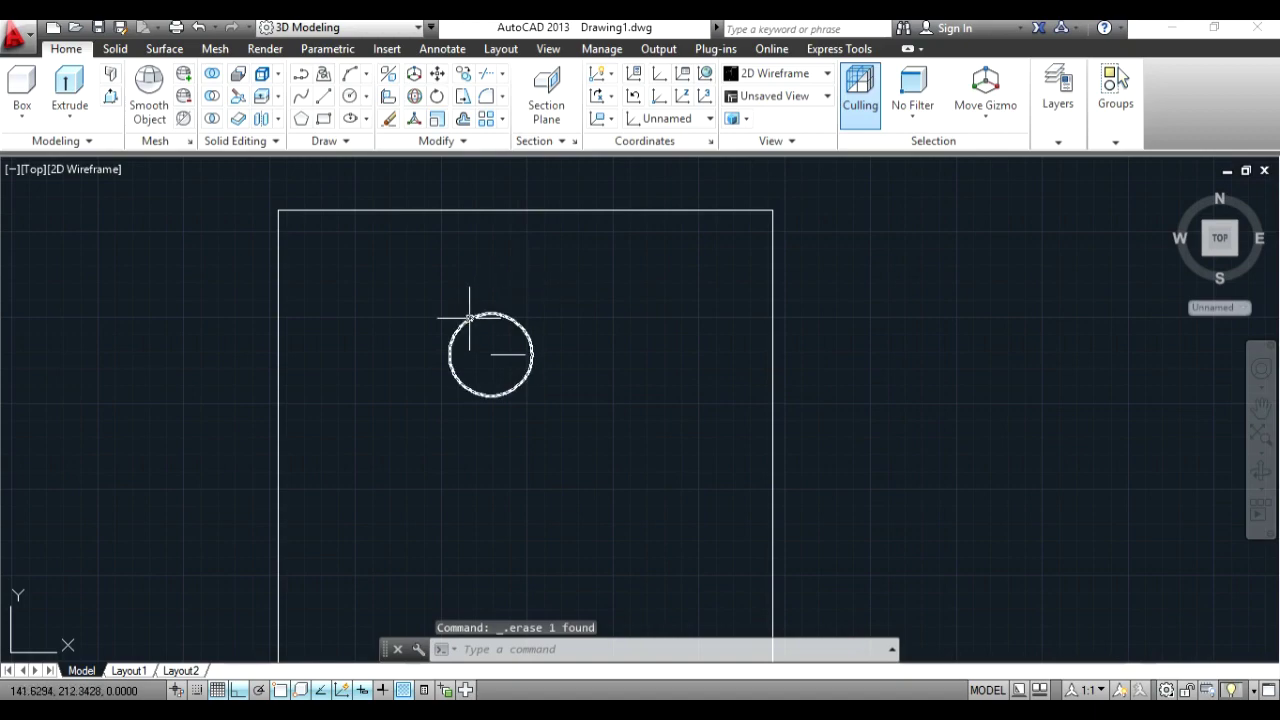
# Step: Draw a short radius line from the circle's centre, then reselect the circle
pyautogui.click(467, 320)
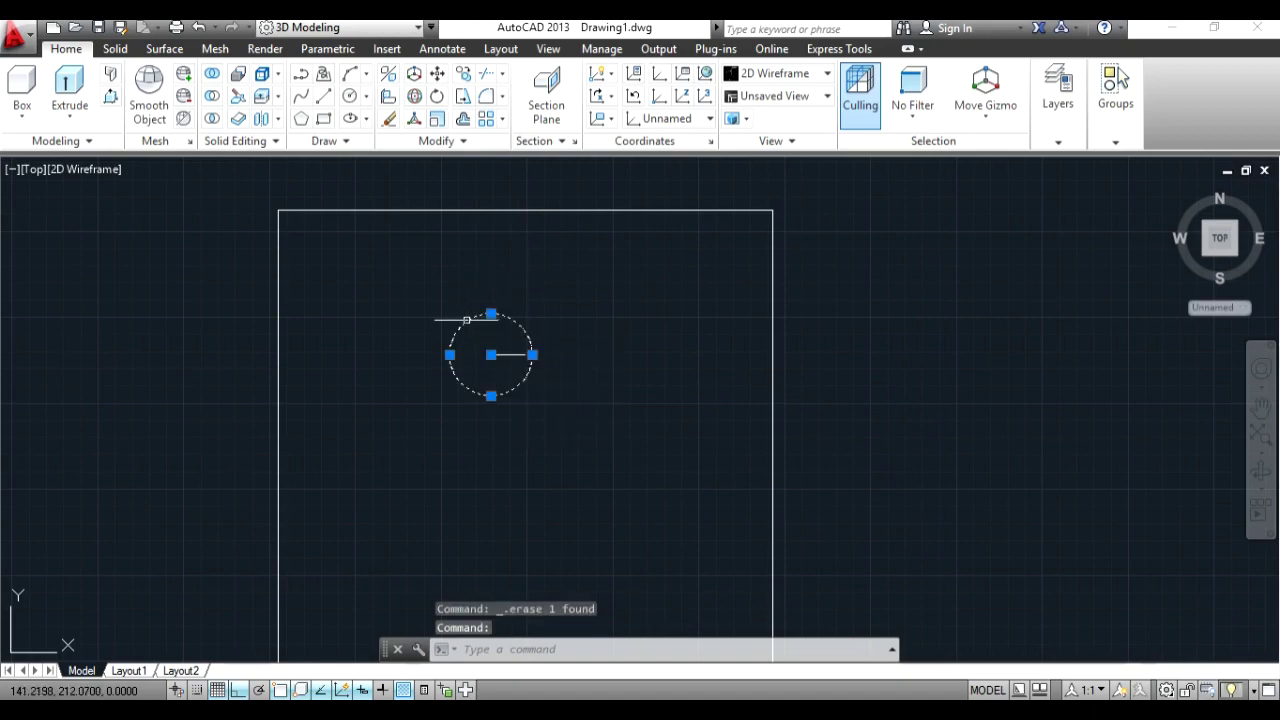
pyautogui.click(327, 101)
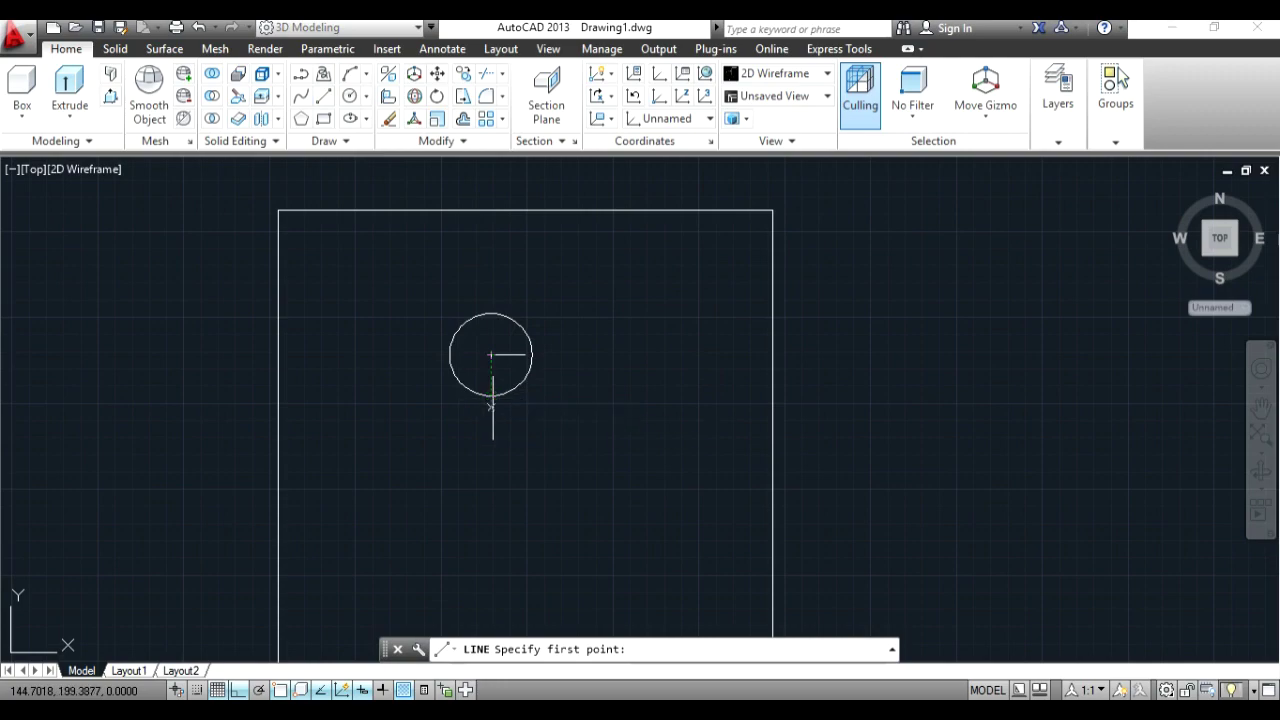
pyautogui.click(491, 354)
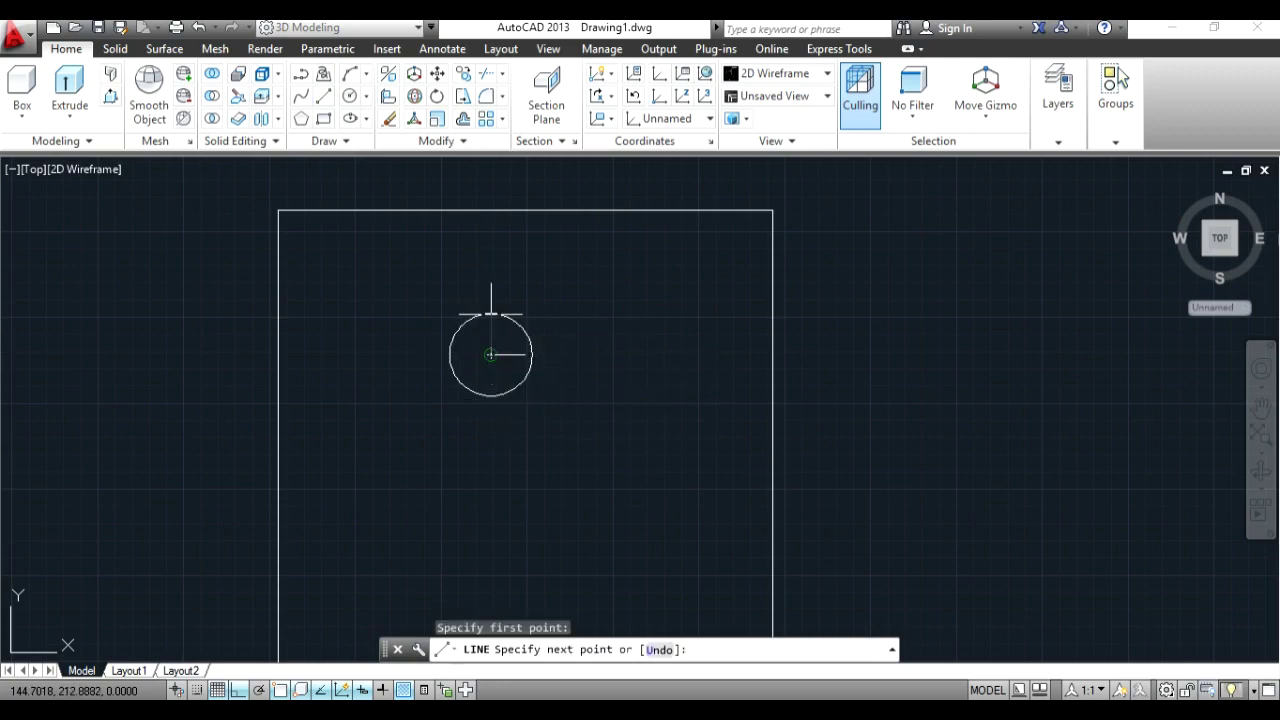
pyautogui.click(513, 314)
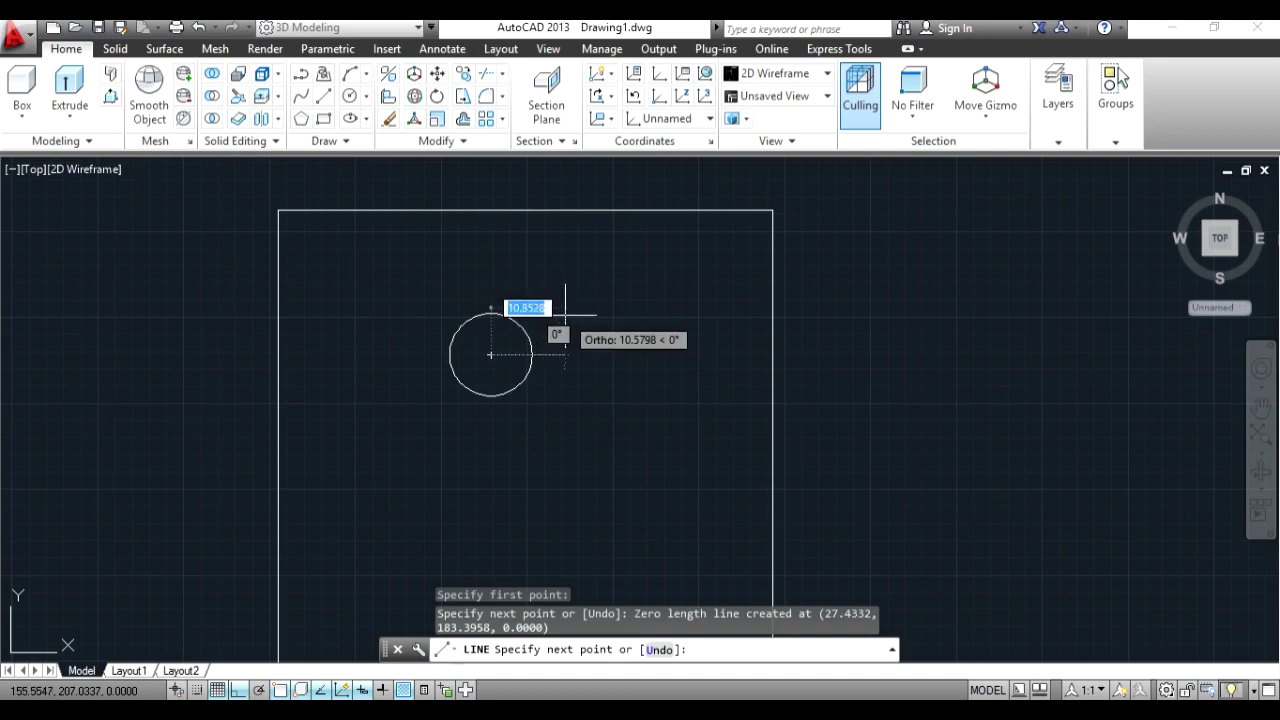
pyautogui.press('Escape')
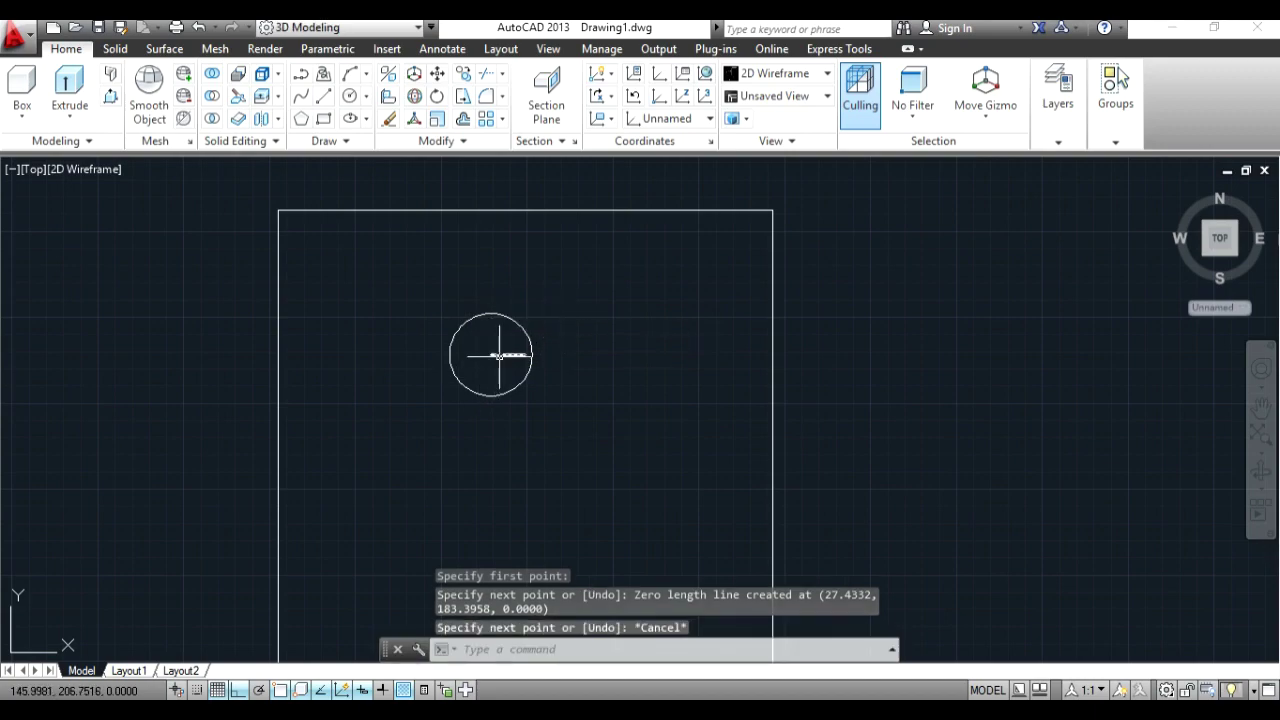
pyautogui.click(499, 355)
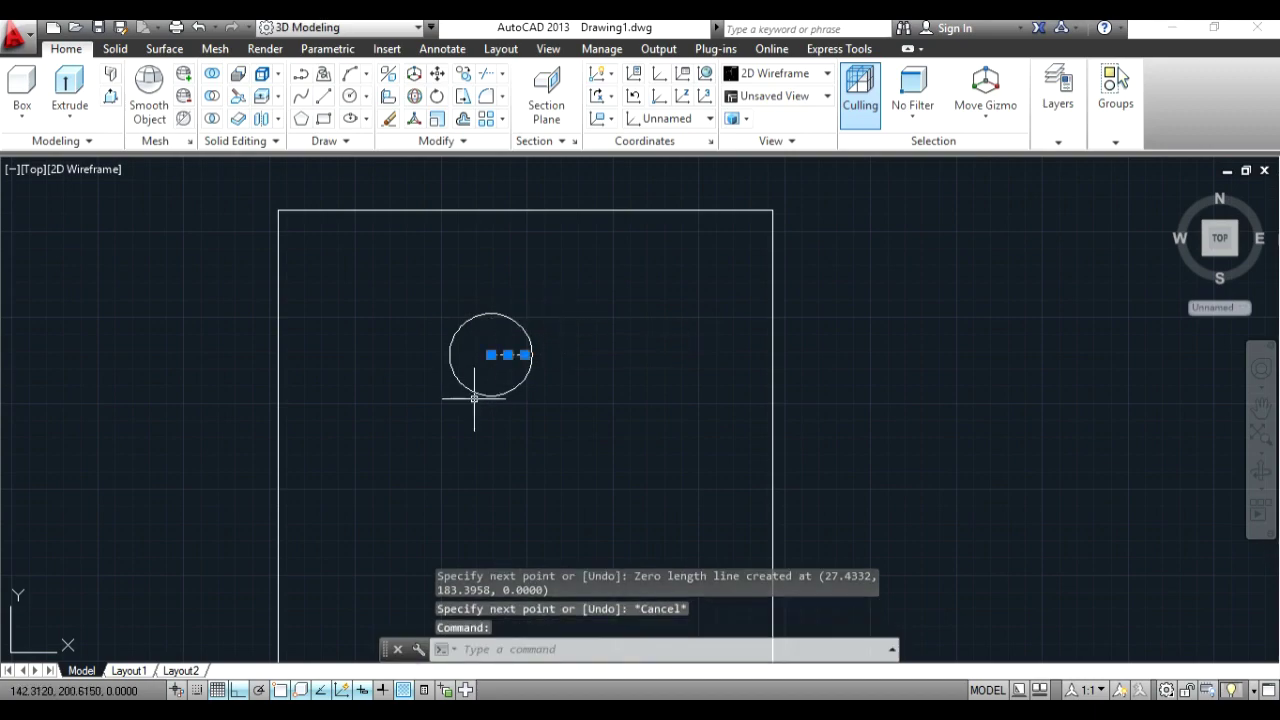
pyautogui.press('Escape')
pyautogui.click(479, 384)
pyautogui.click(477, 395)
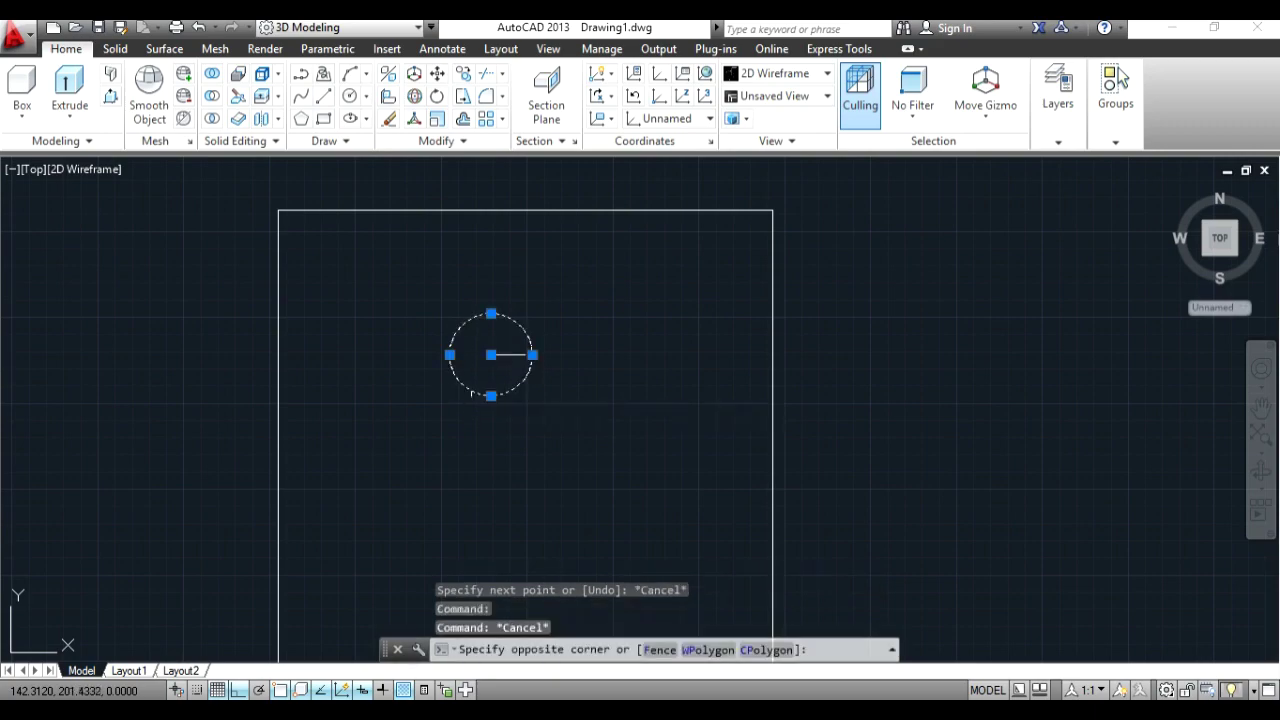
pyautogui.press('Escape')
pyautogui.click(477, 394)
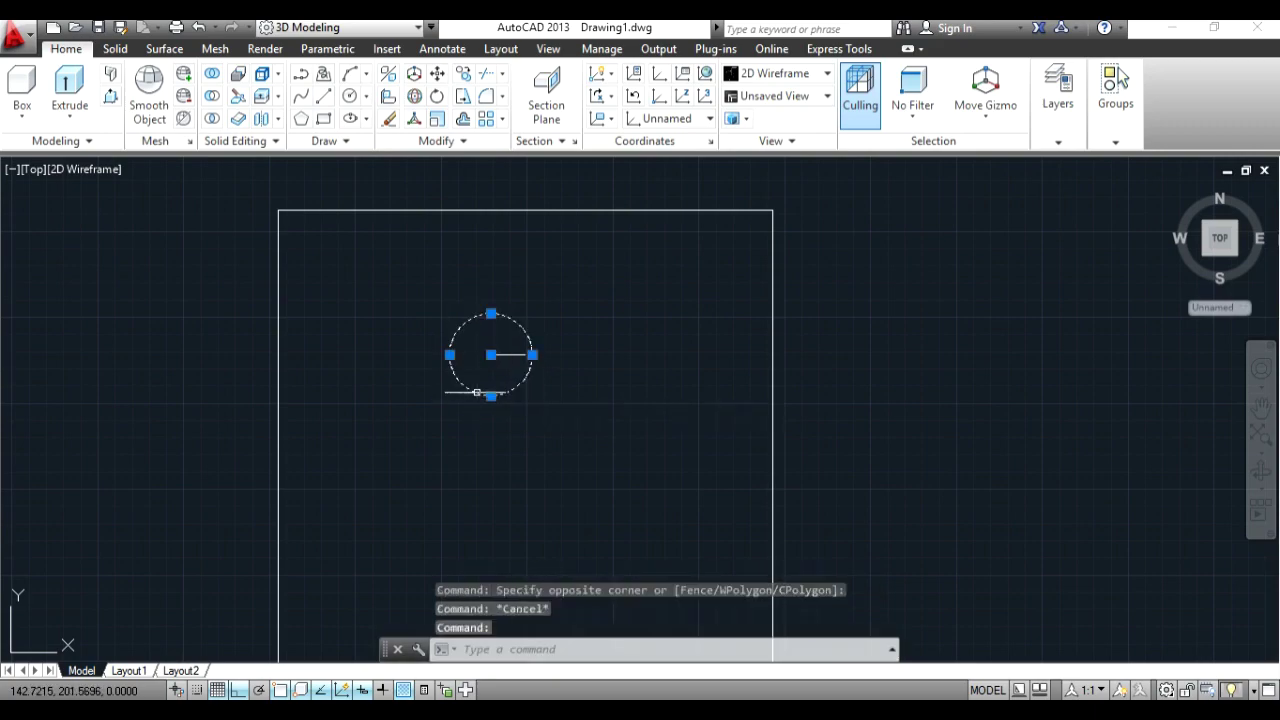
# Step: Switch to an isometric view after a cancelled 3D mirror attempt on the circle
pyautogui.click(391, 76)
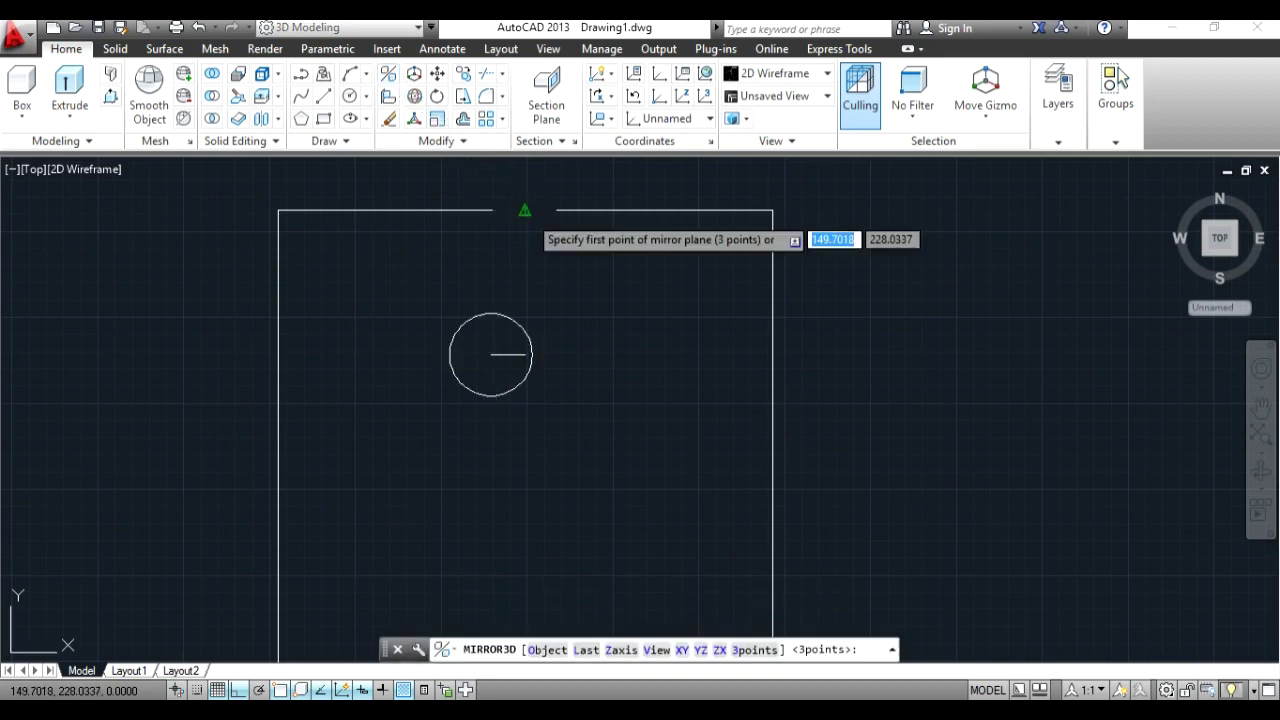
pyautogui.click(525, 213)
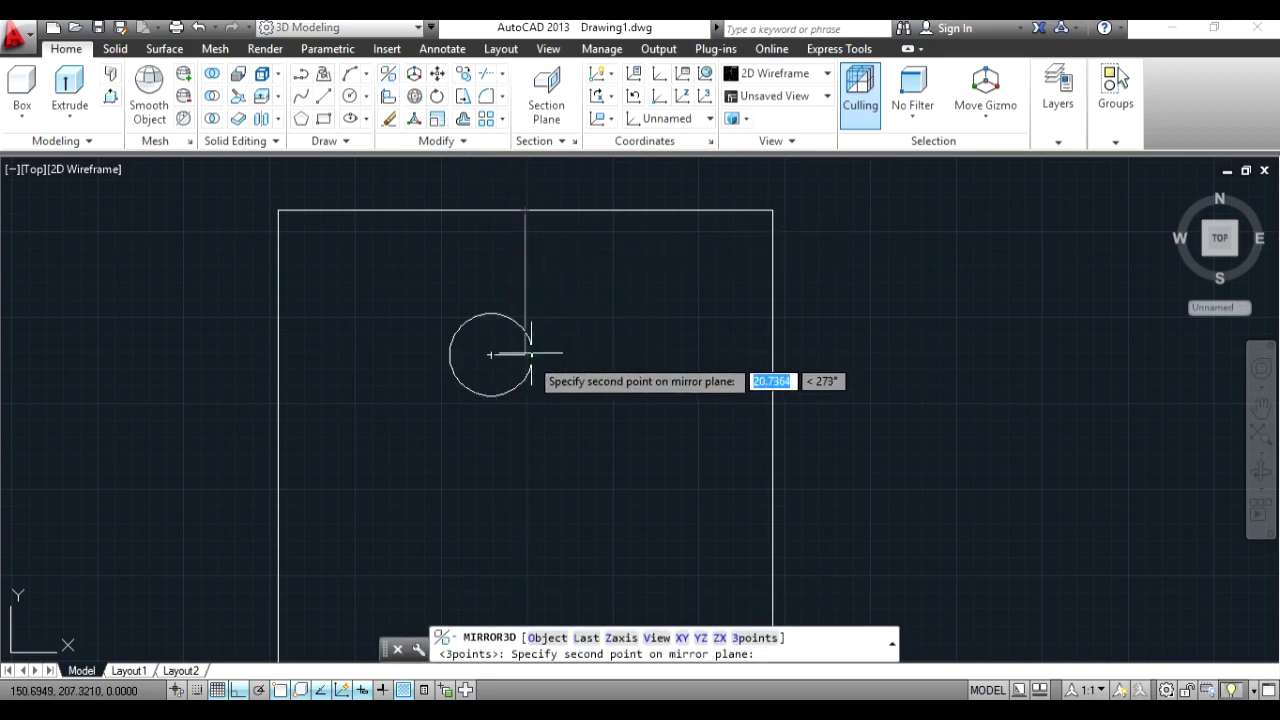
pyautogui.press('Escape')
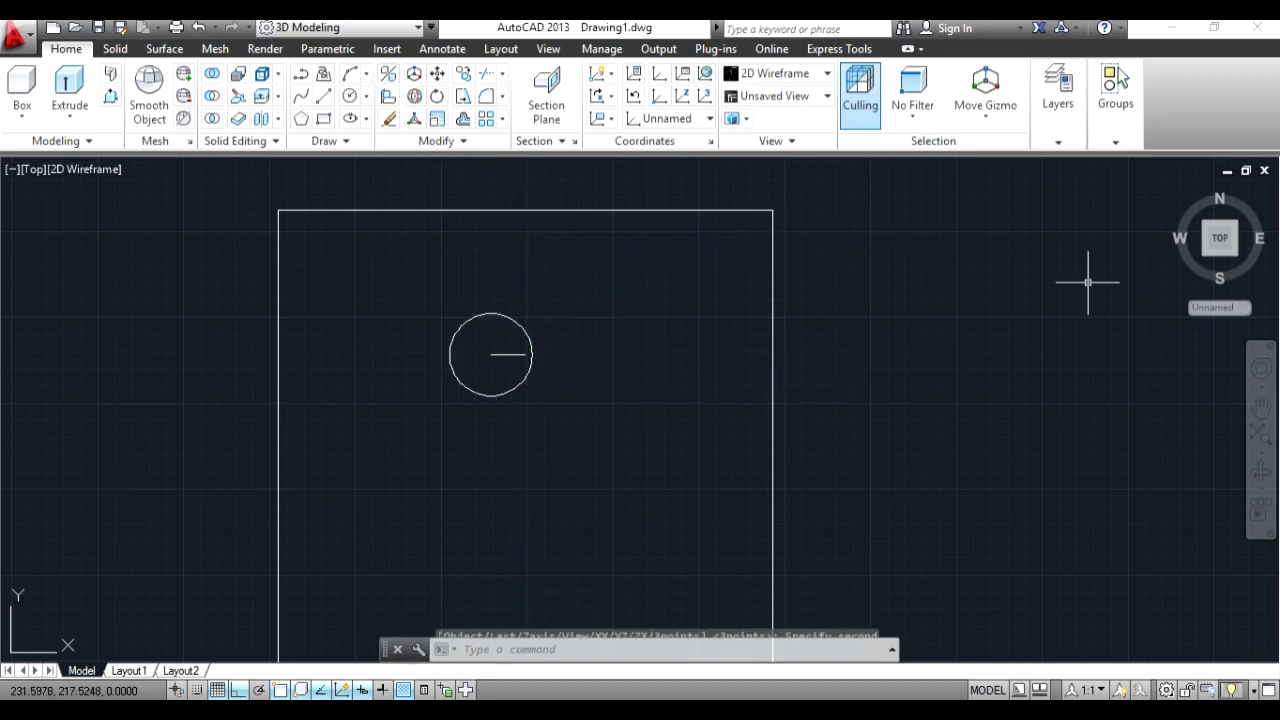
pyautogui.click(1176, 193)
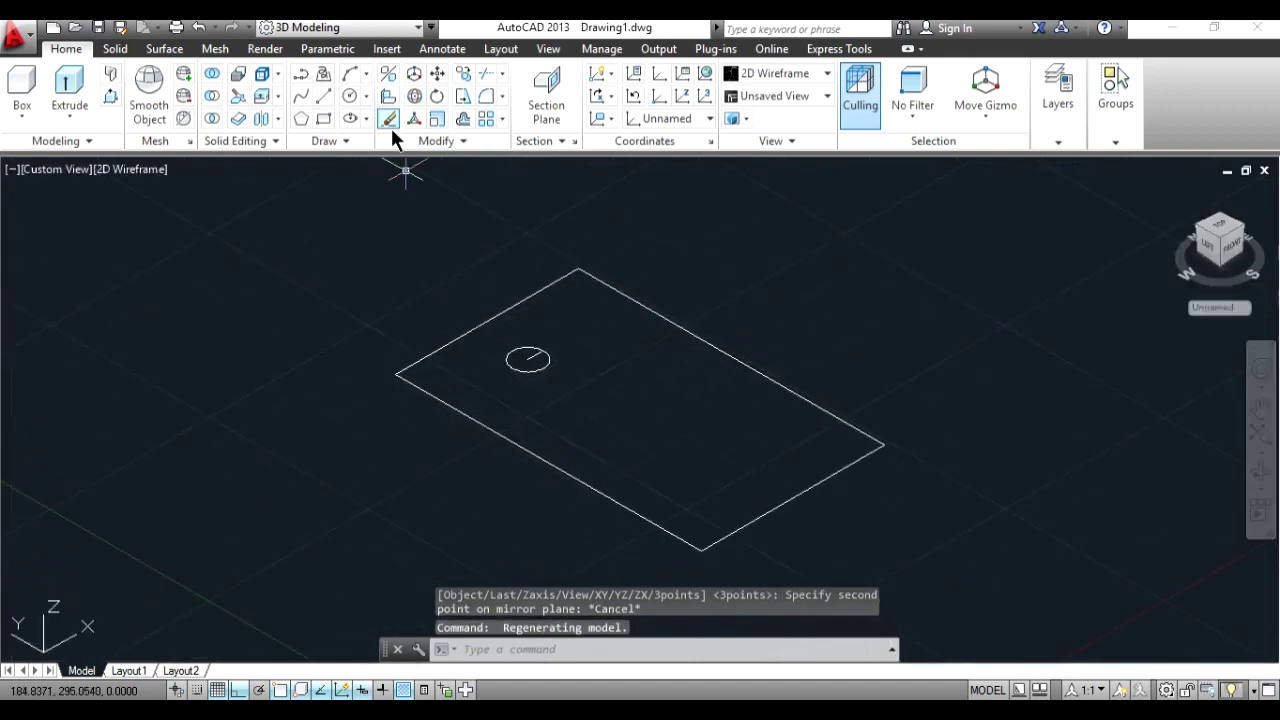
pyautogui.scroll(3, 410, 280)
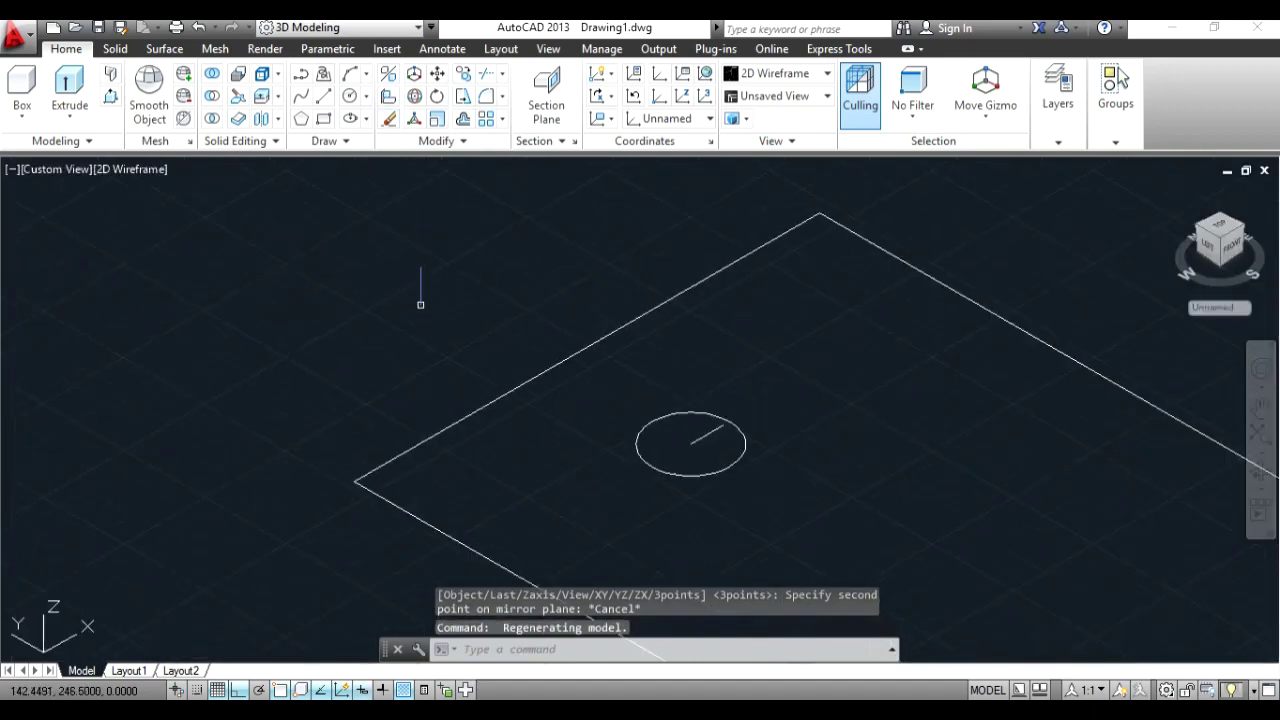
pyautogui.click(668, 476)
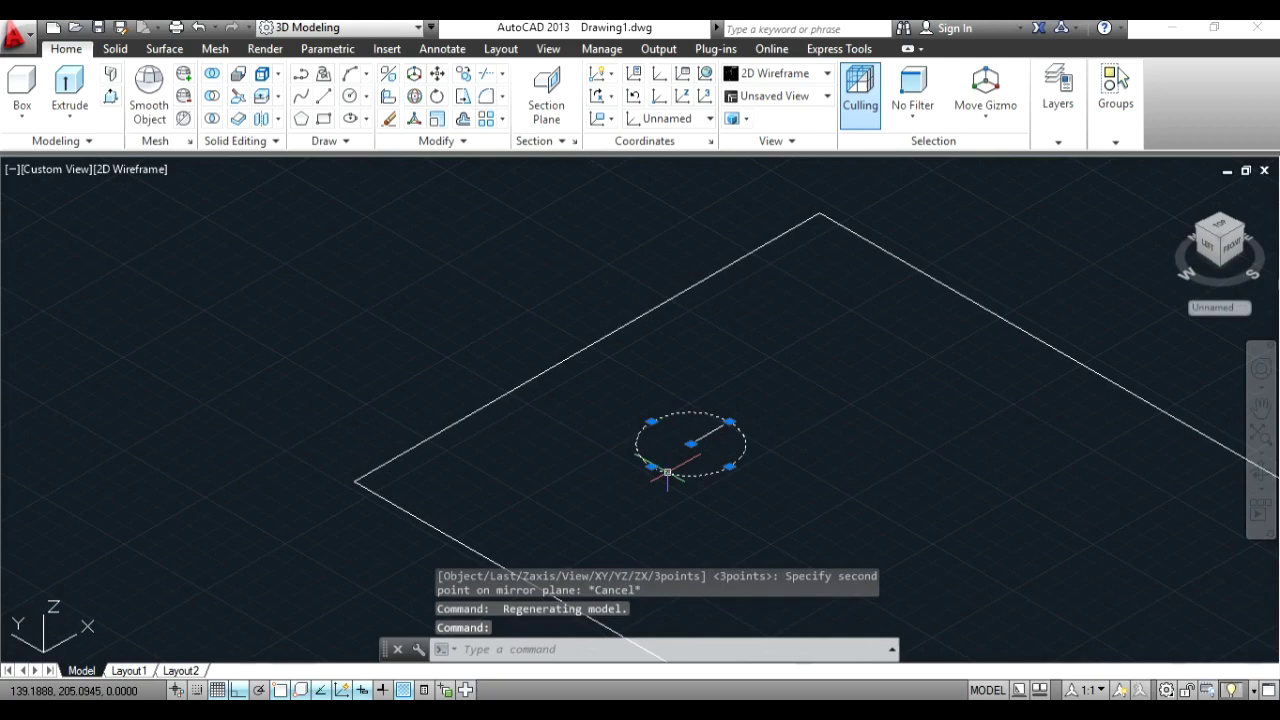
pyautogui.click(388, 75)
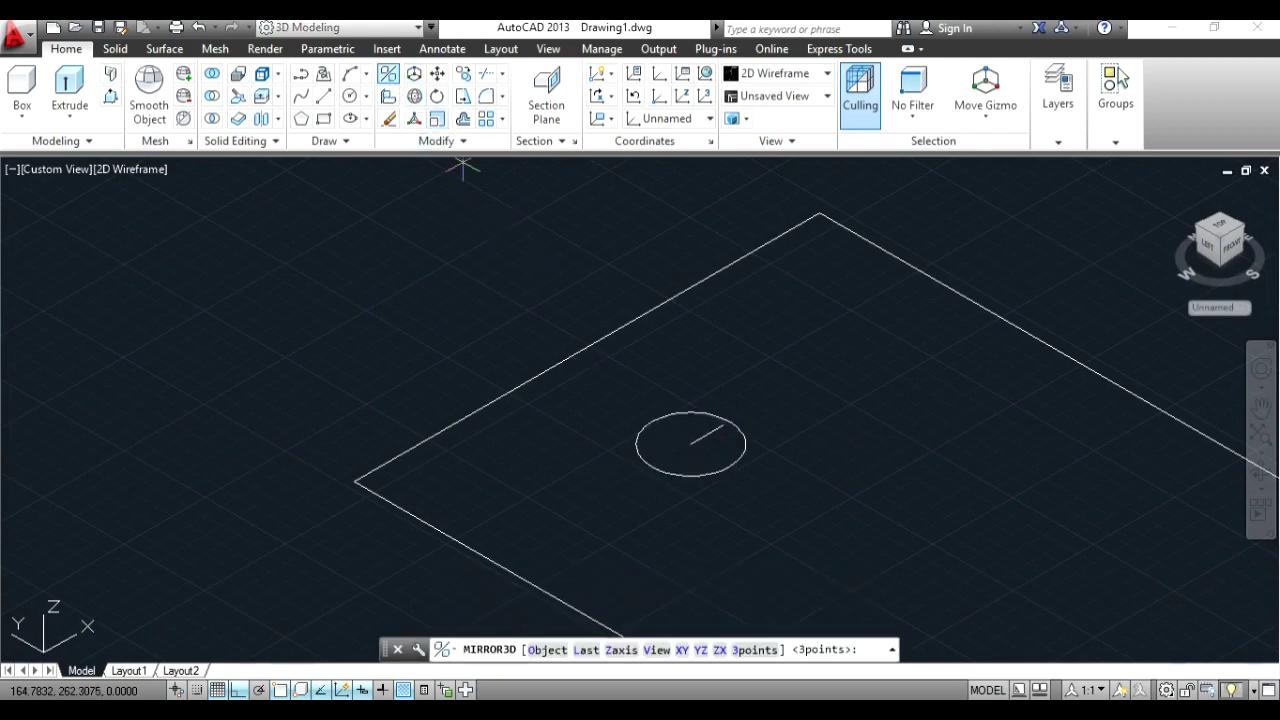
pyautogui.click(690, 443)
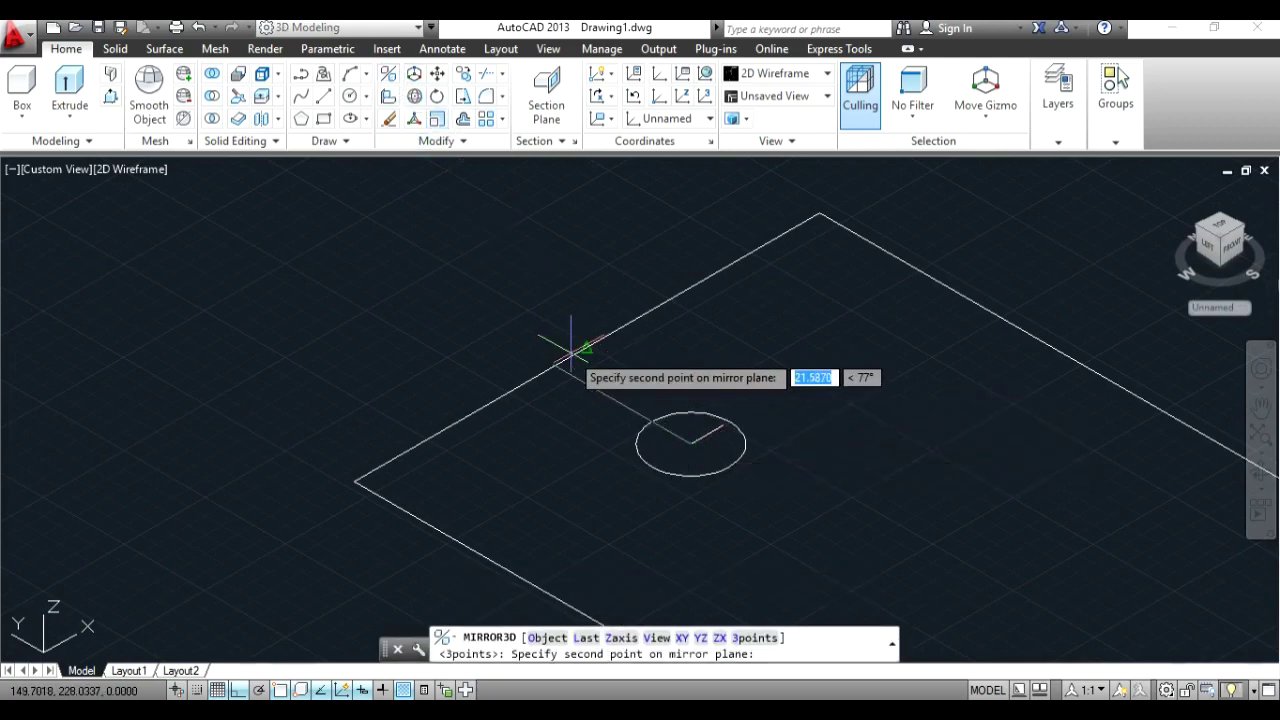
pyautogui.press('Escape')
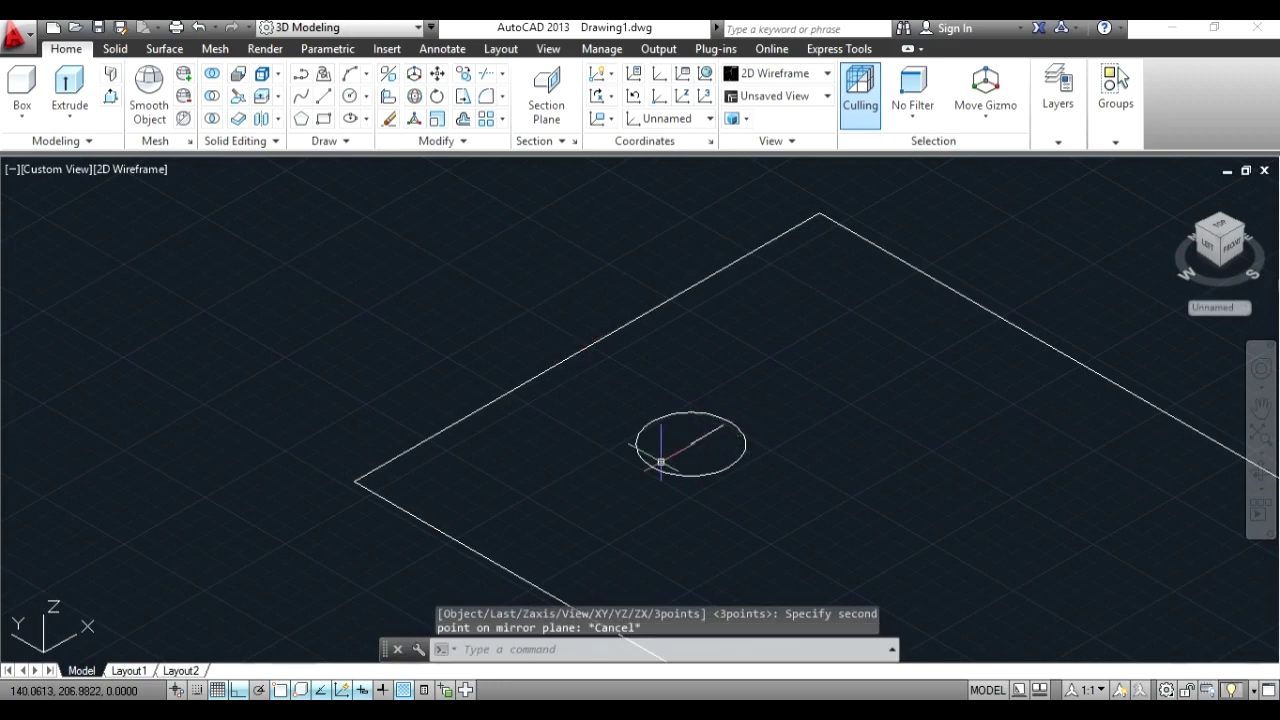
# Step: Mirror the circle in 3D through three plane points, keeping the original
pyautogui.click(656, 464)
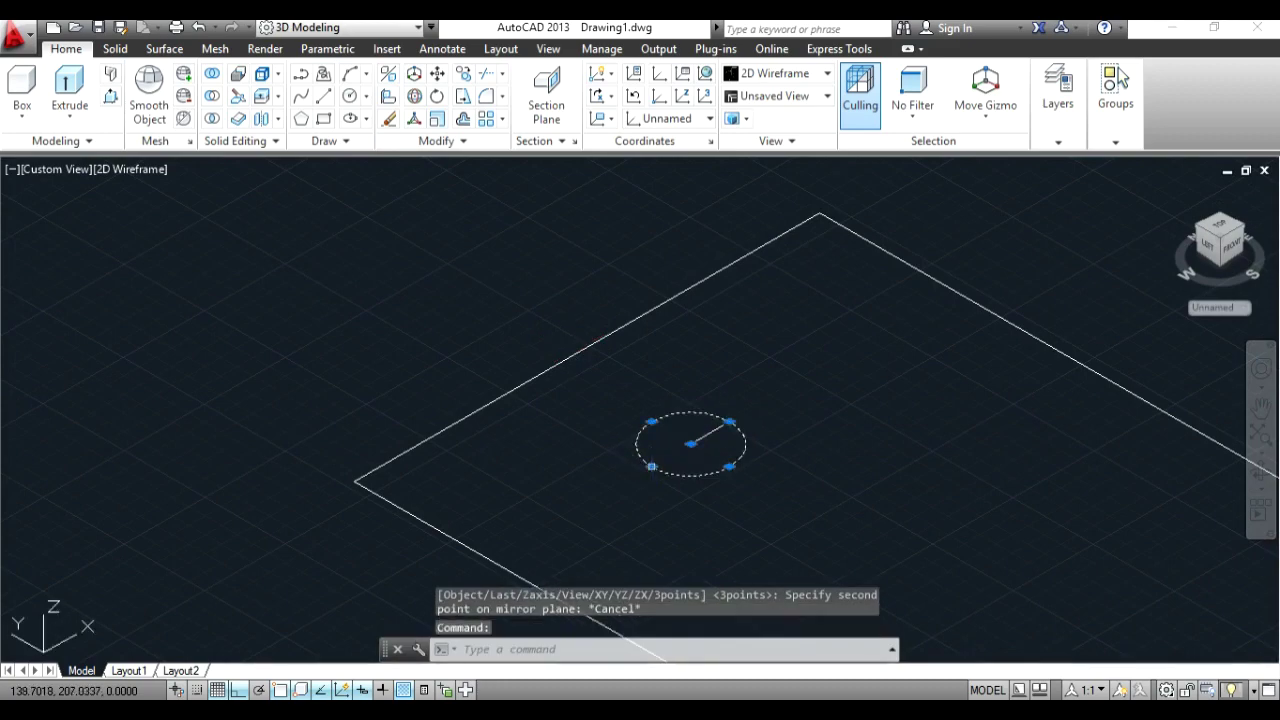
pyautogui.click(390, 77)
pyautogui.click(720, 425)
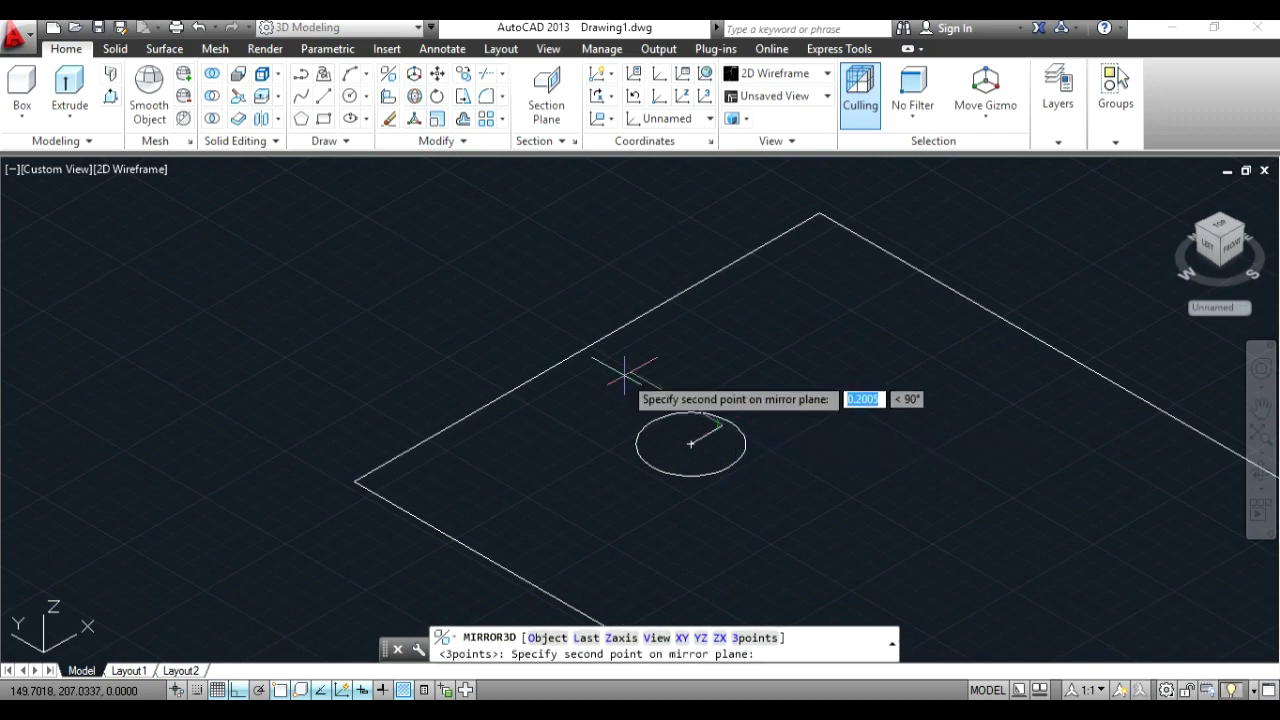
pyautogui.click(586, 347)
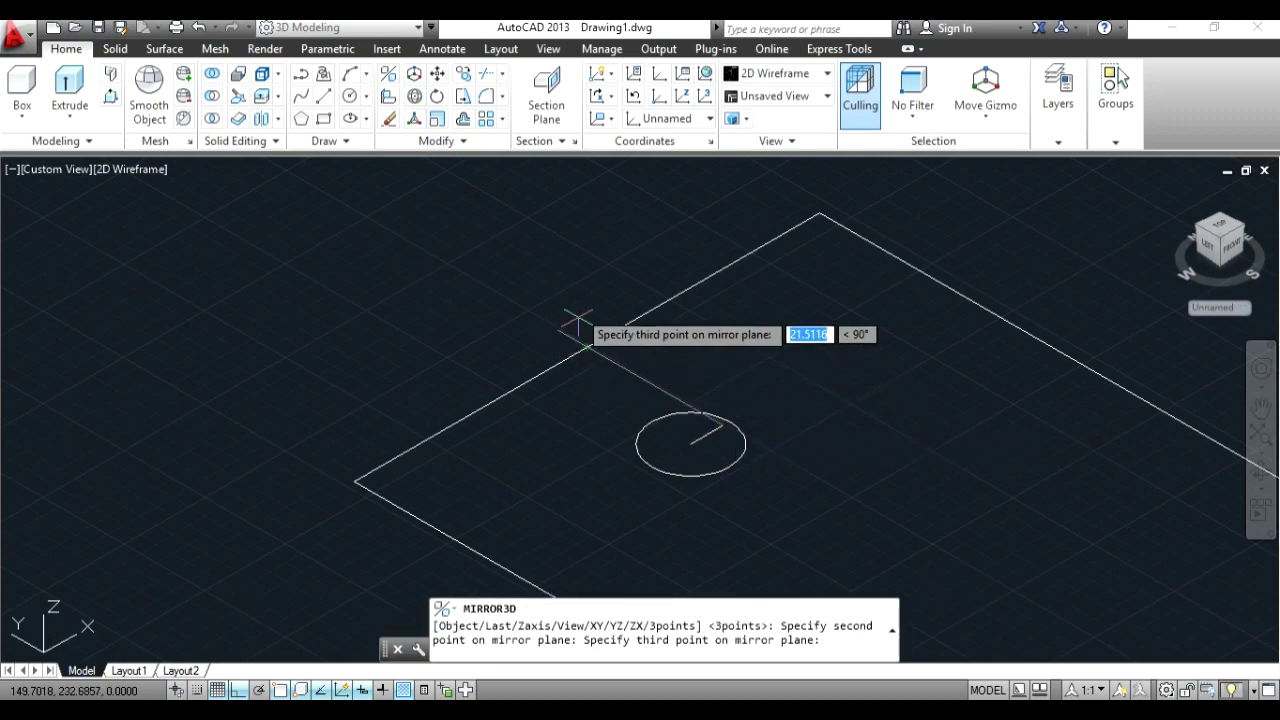
pyautogui.click(660, 235)
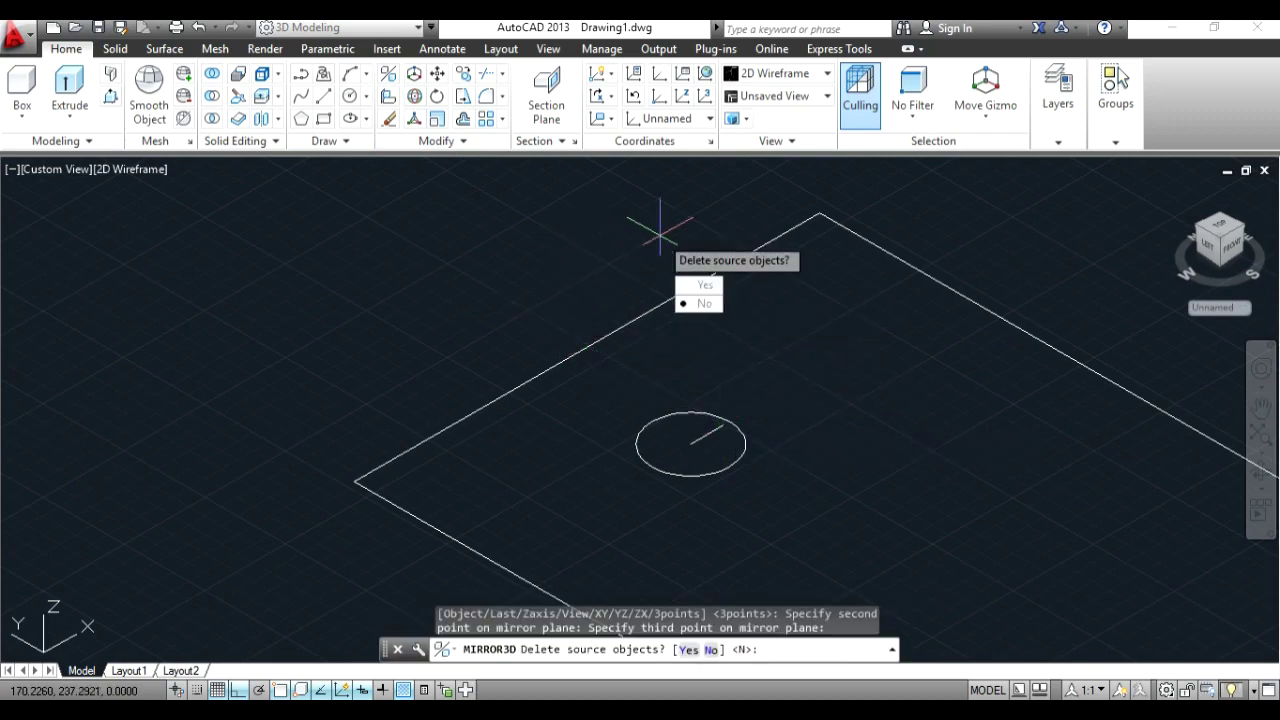
pyautogui.press('Return')
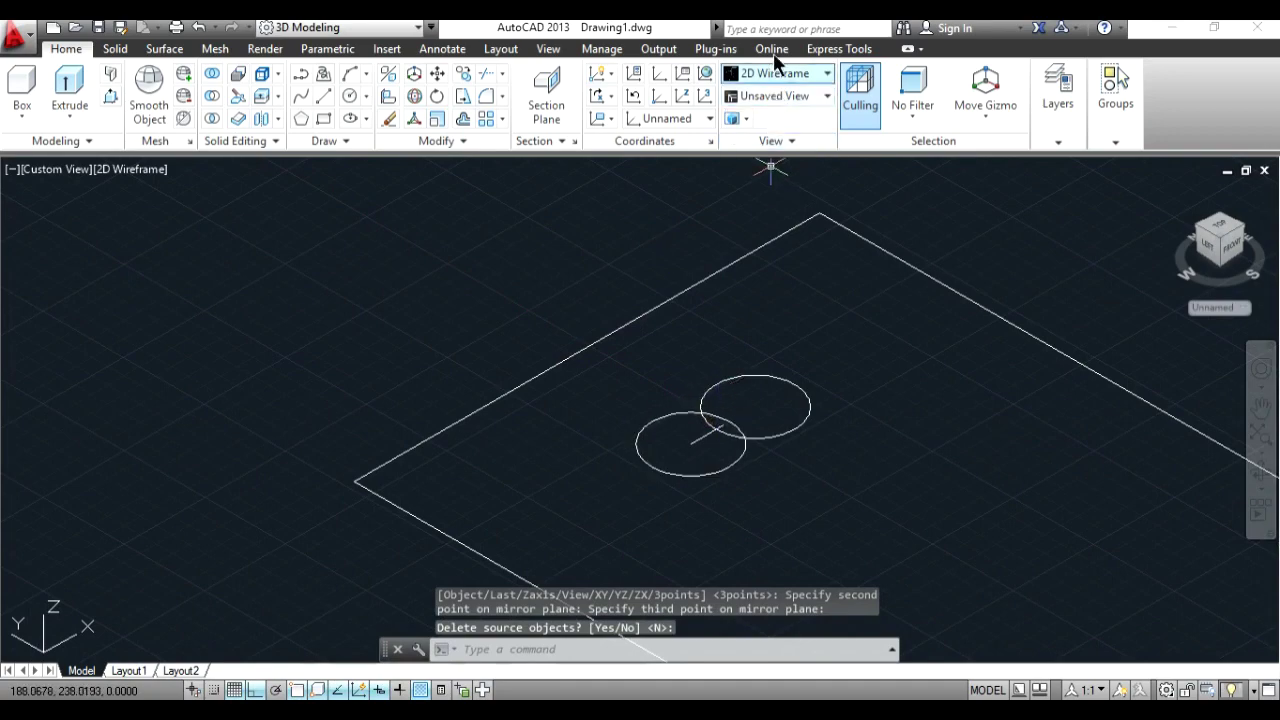
# Step: Return to the top view and pan and zoom to centre the two circles
pyautogui.moveTo(1218, 245)
pyautogui.click(1218, 230)
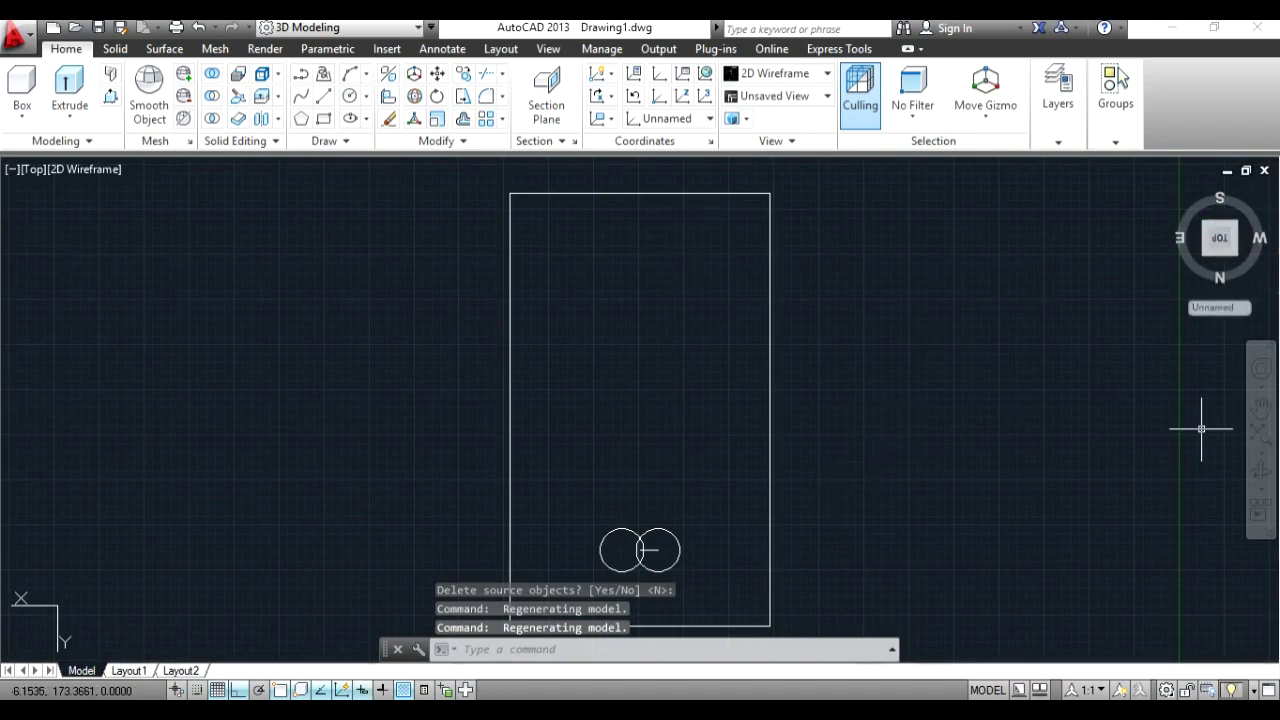
pyautogui.click(1185, 212)
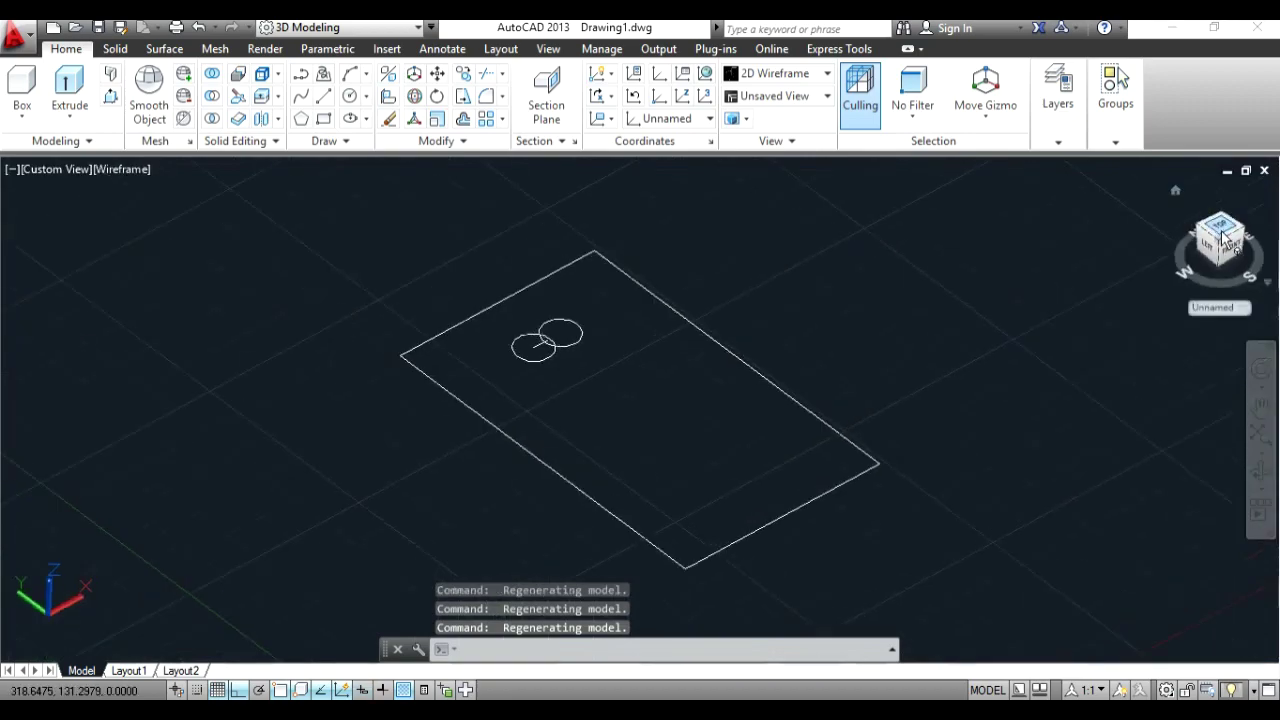
pyautogui.click(1222, 236)
pyautogui.click(1260, 414)
pyautogui.moveTo(851, 417); pyautogui.dragTo(851, 491)
pyautogui.scroll(6, 817, 450)
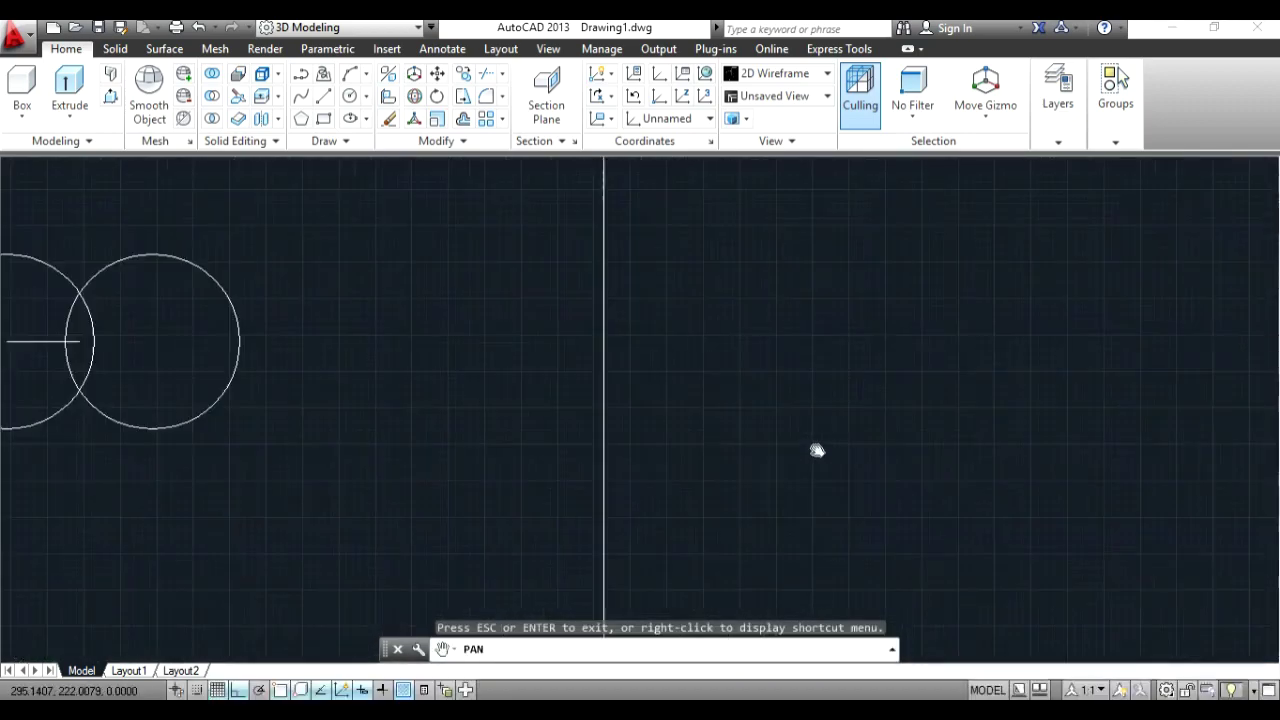
pyautogui.moveTo(474, 429)
pyautogui.mouseDown()
pyautogui.moveTo(734, 443)
pyautogui.moveTo(873, 471)
pyautogui.mouseUp()
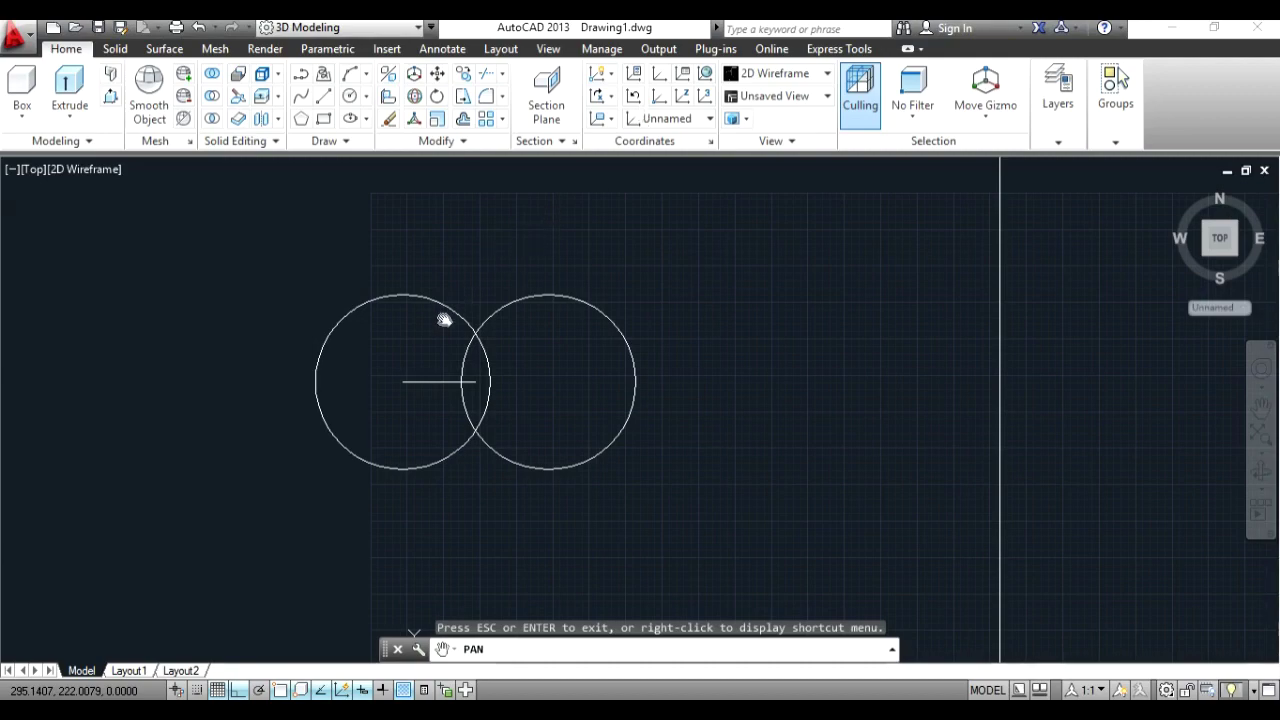
# Step: Check the object snap settings after abandoning a first line
pyautogui.click(324, 96)
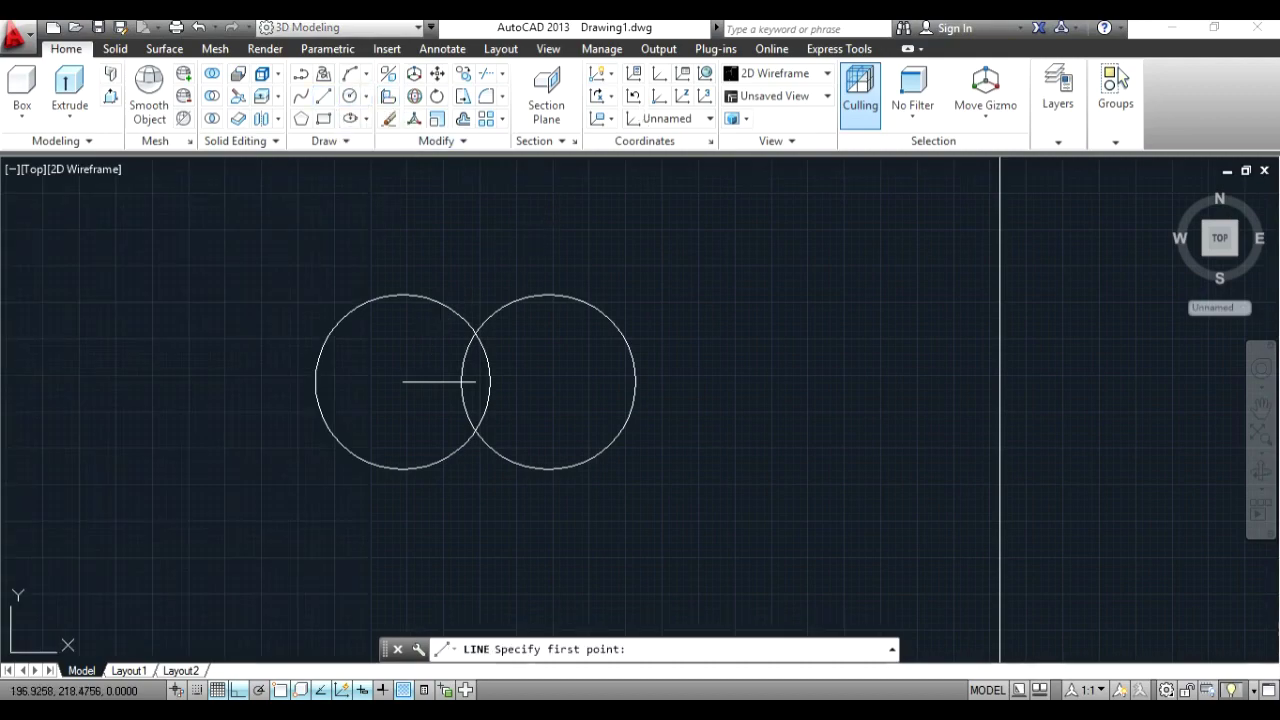
pyautogui.click(402, 381)
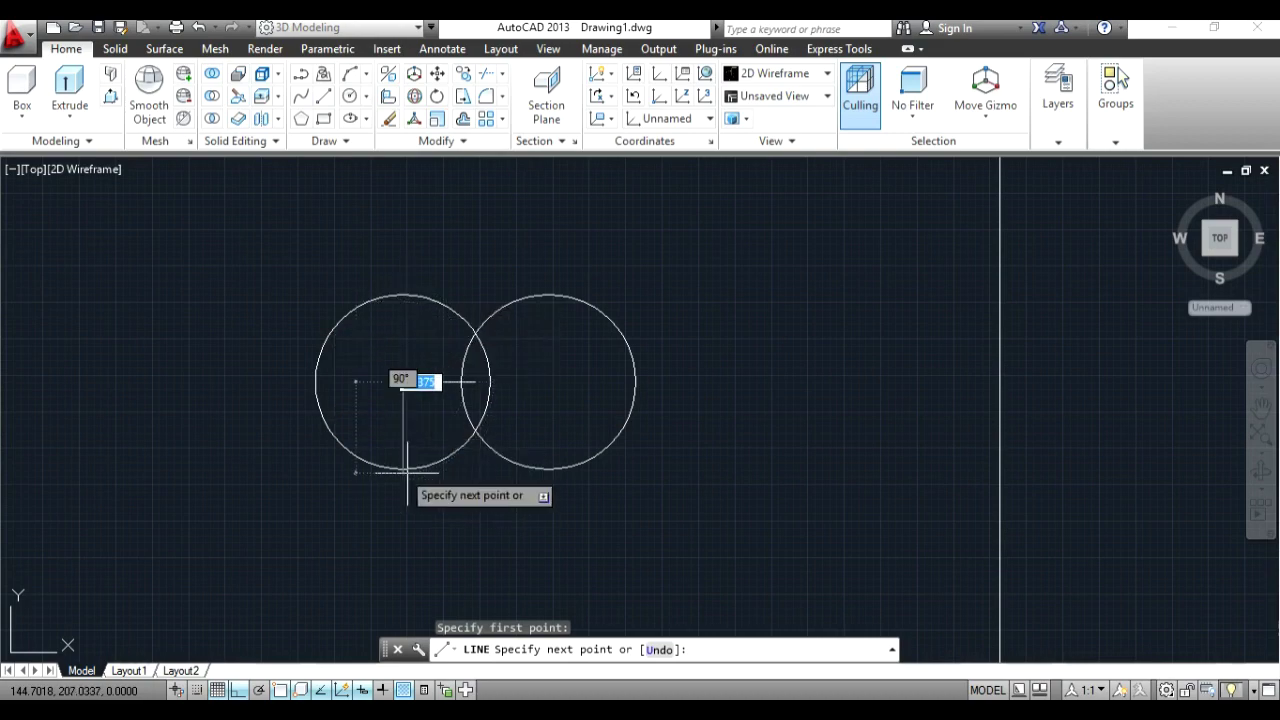
pyautogui.press('Escape')
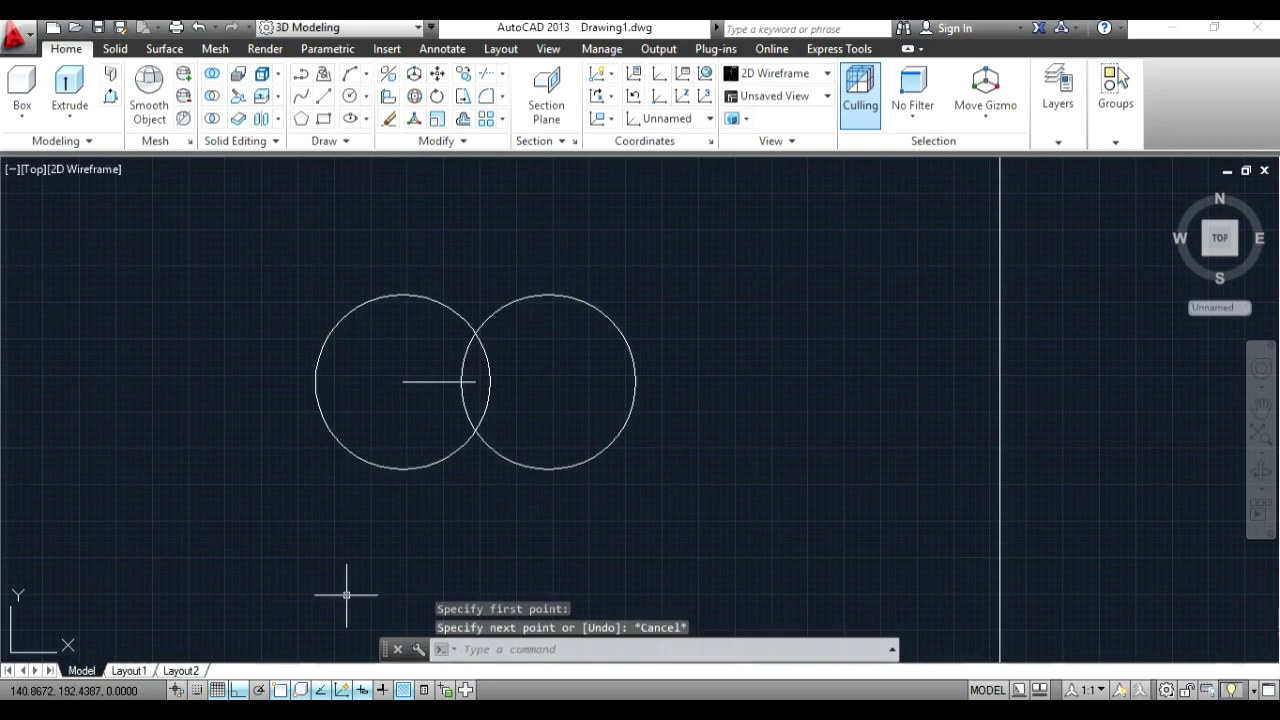
pyautogui.rightClick(299, 690)
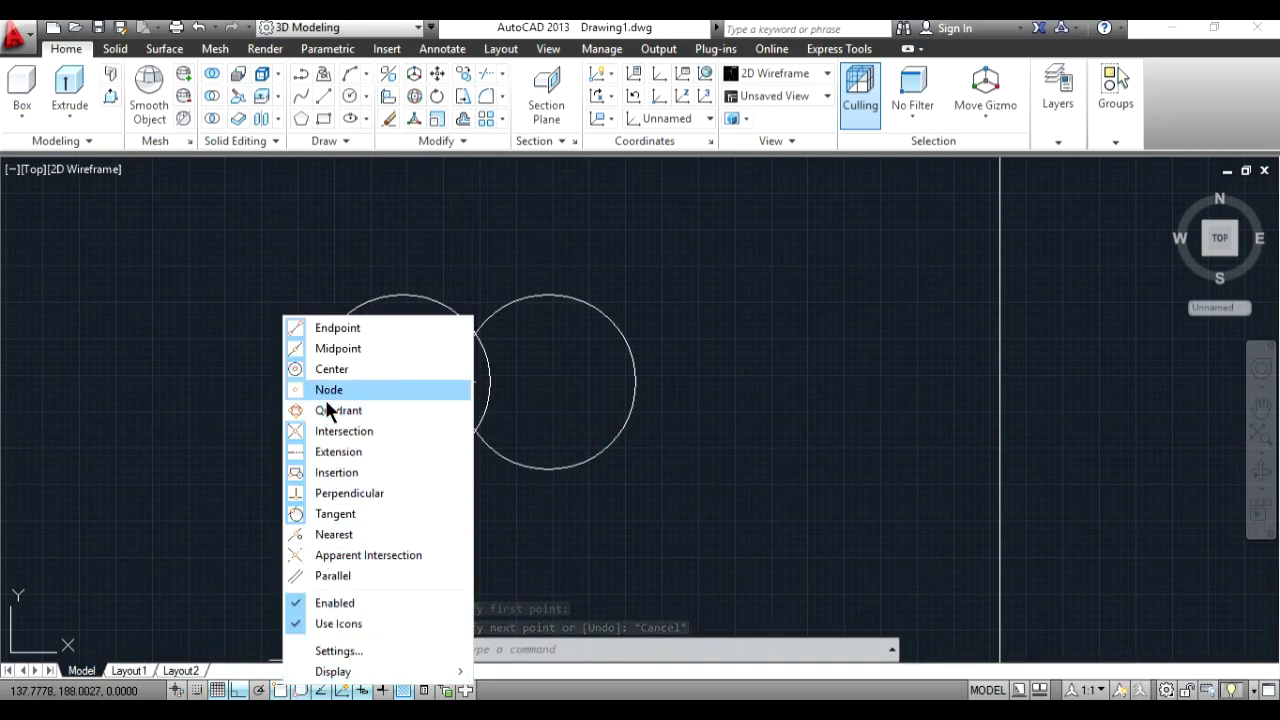
pyautogui.click(338, 578)
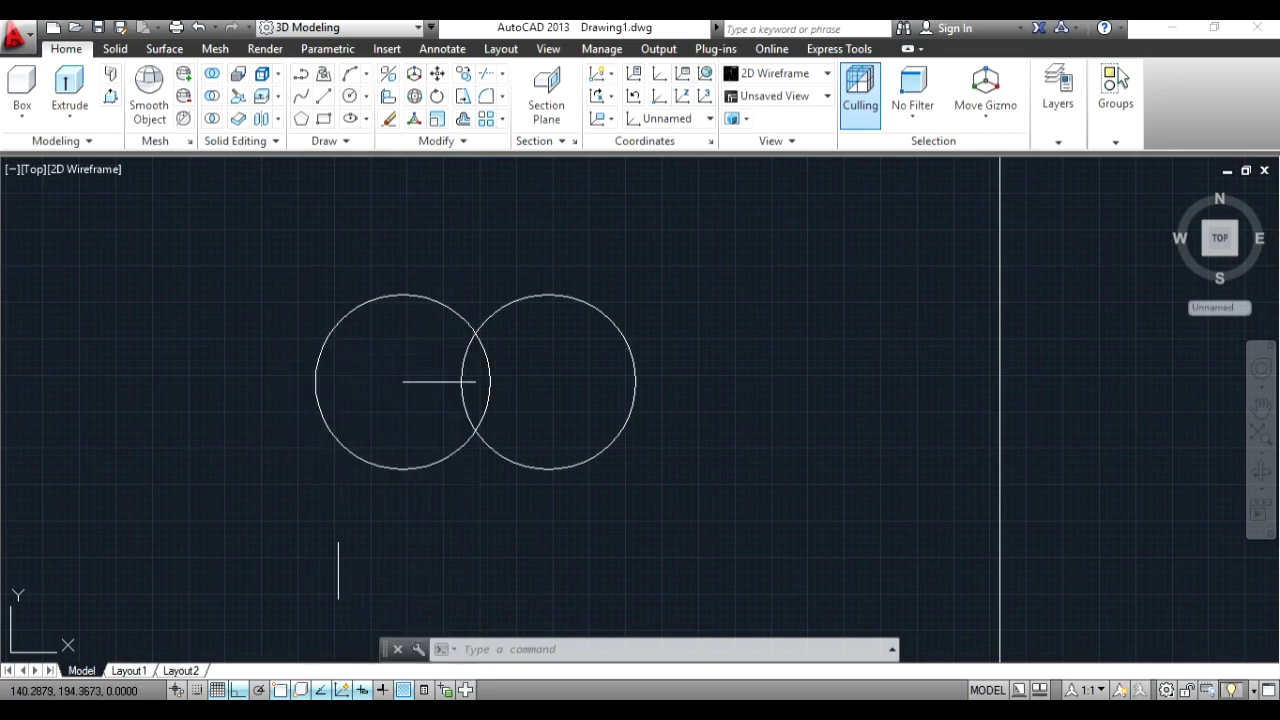
# Step: Draw lines between the circle centres, 6 down, along the bottoms, up and across the tops
pyautogui.click(324, 97)
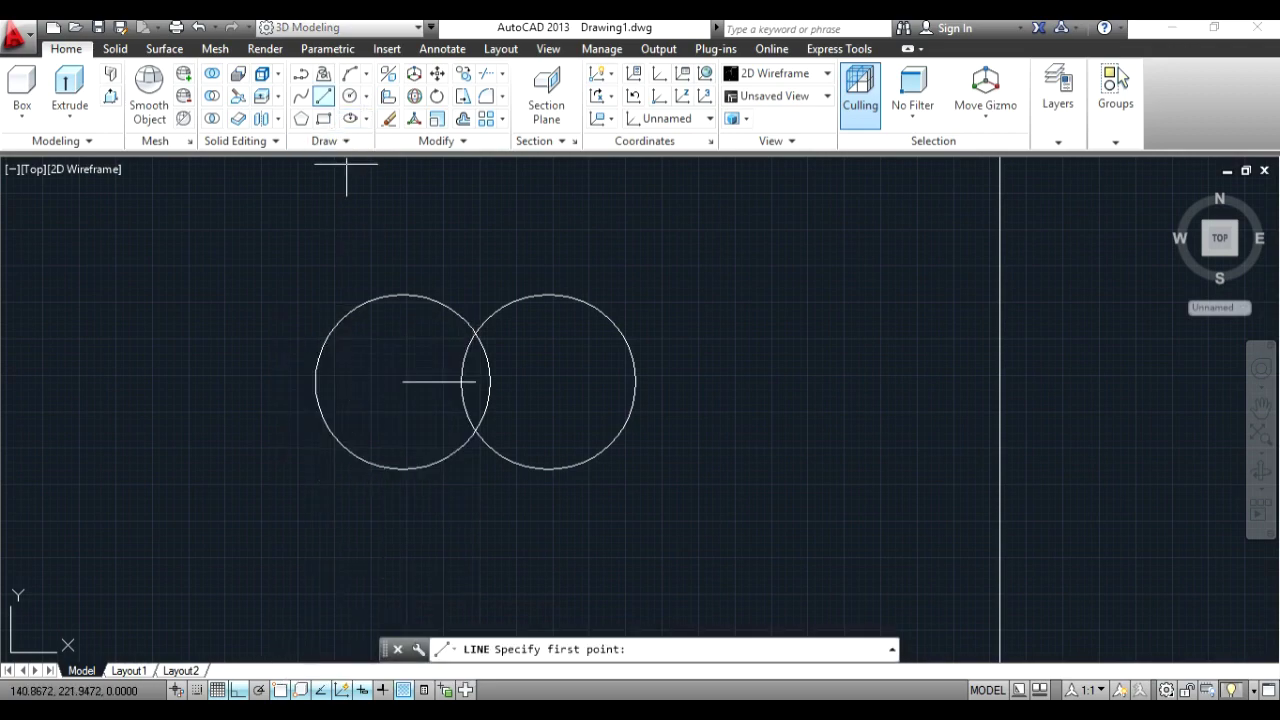
pyautogui.click(470, 380)
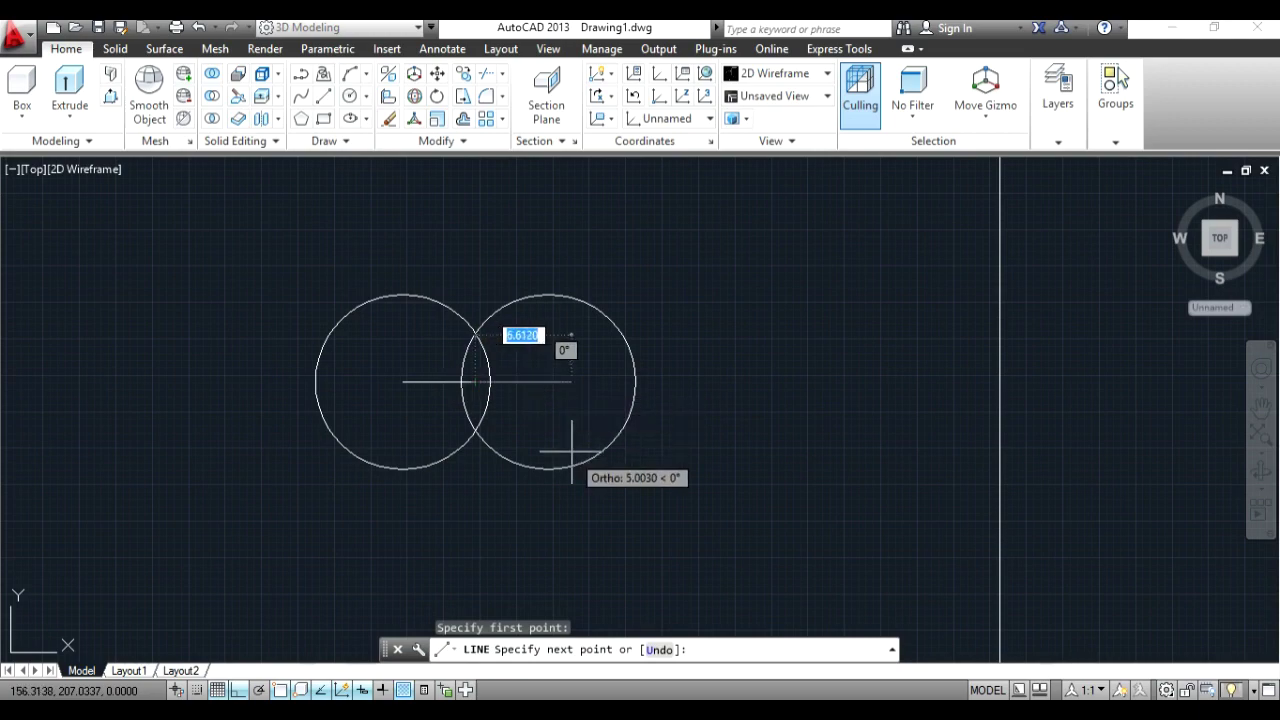
pyautogui.click(548, 381)
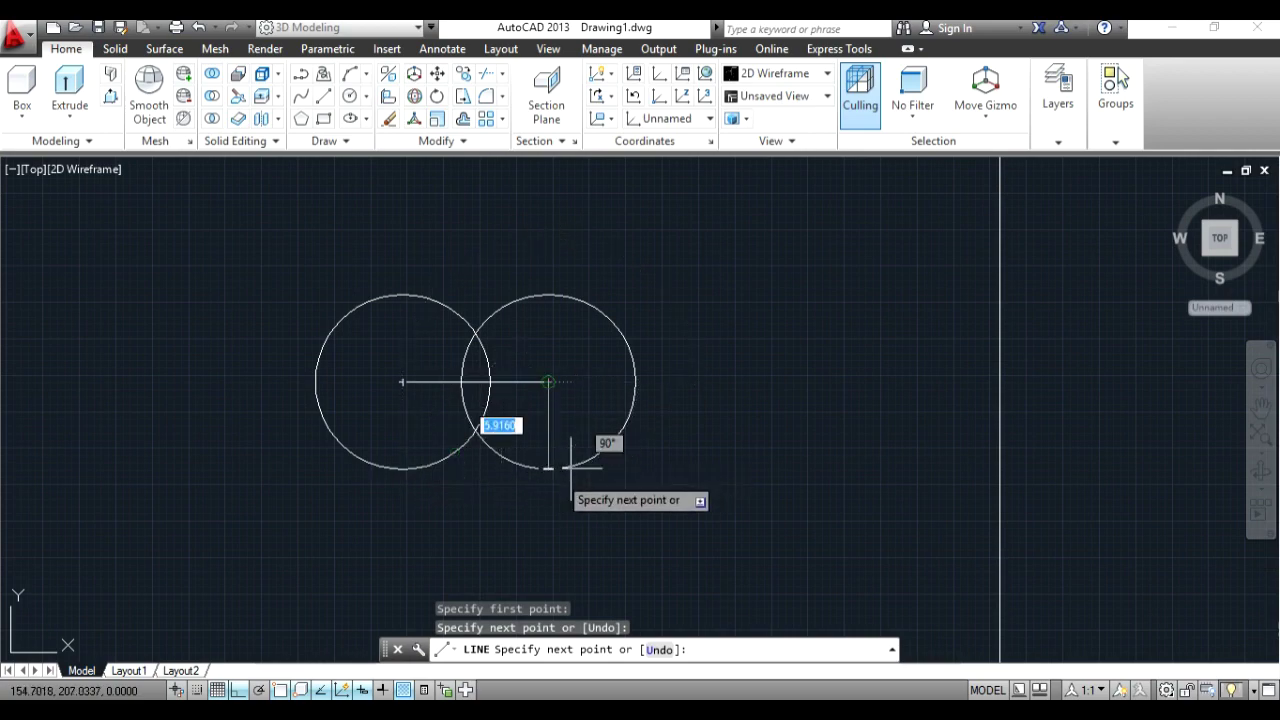
pyautogui.write('6')
pyautogui.press('Return')
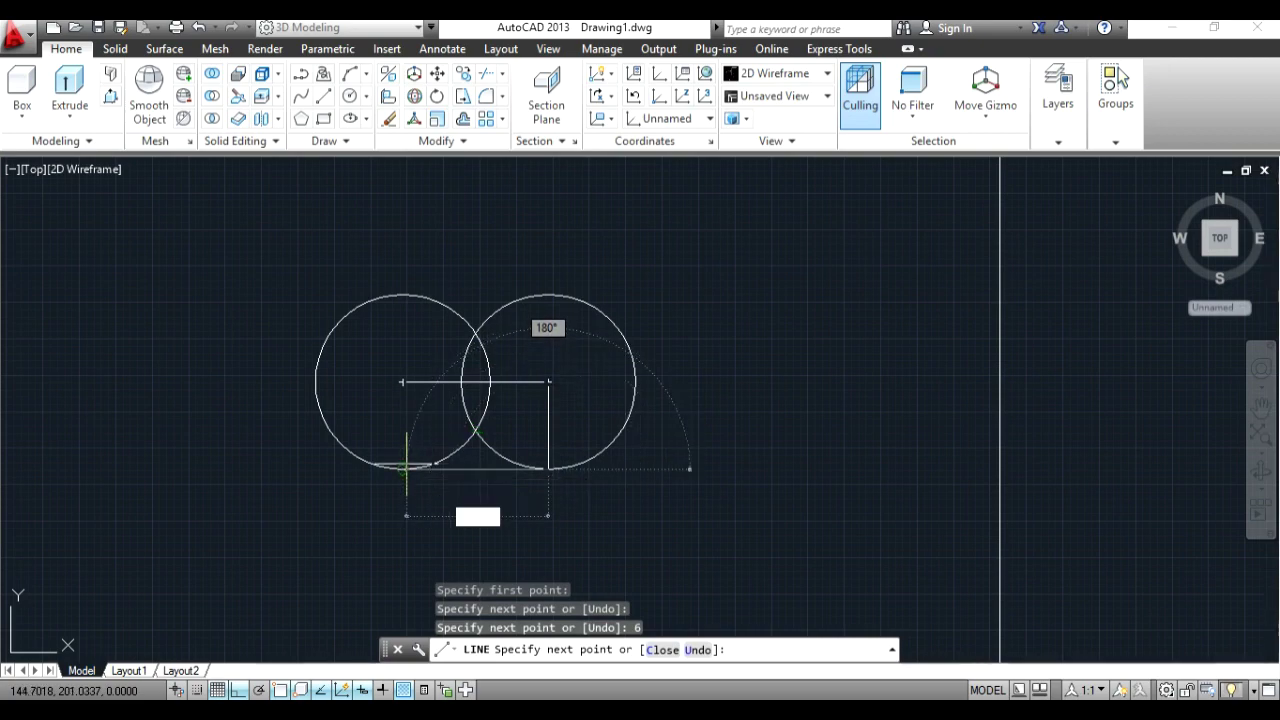
pyautogui.click(405, 465)
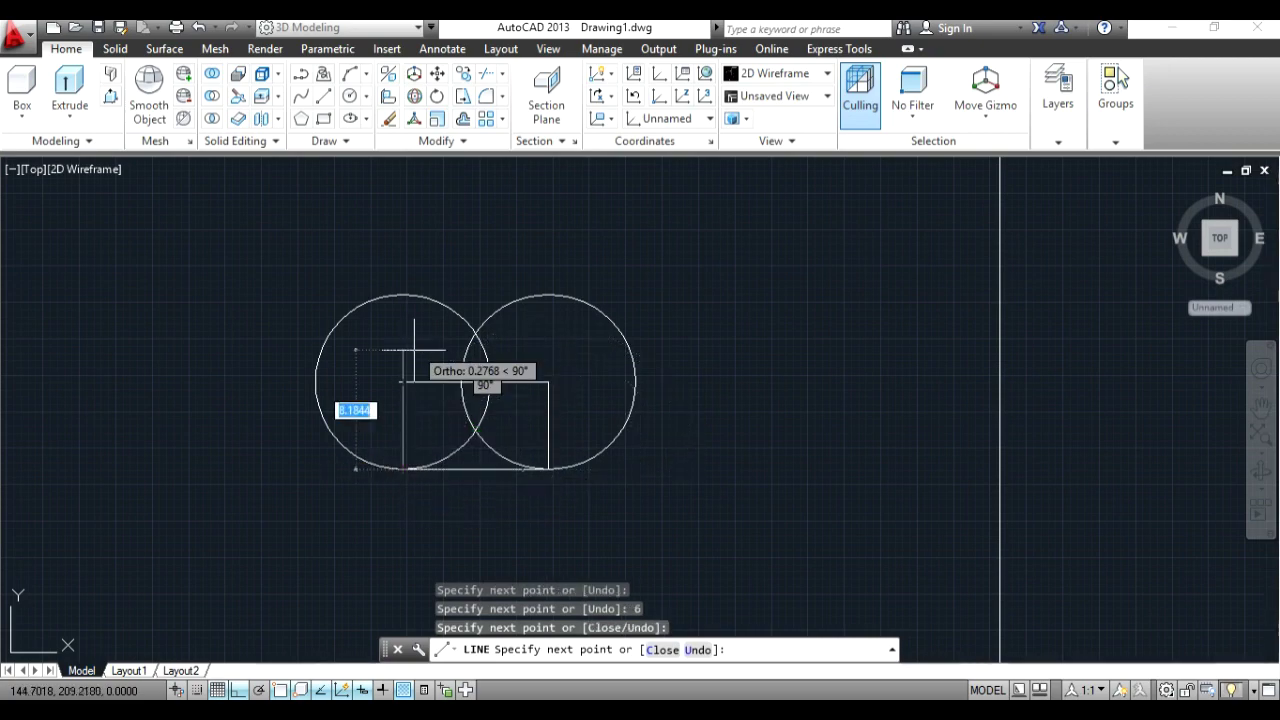
pyautogui.click(402, 296)
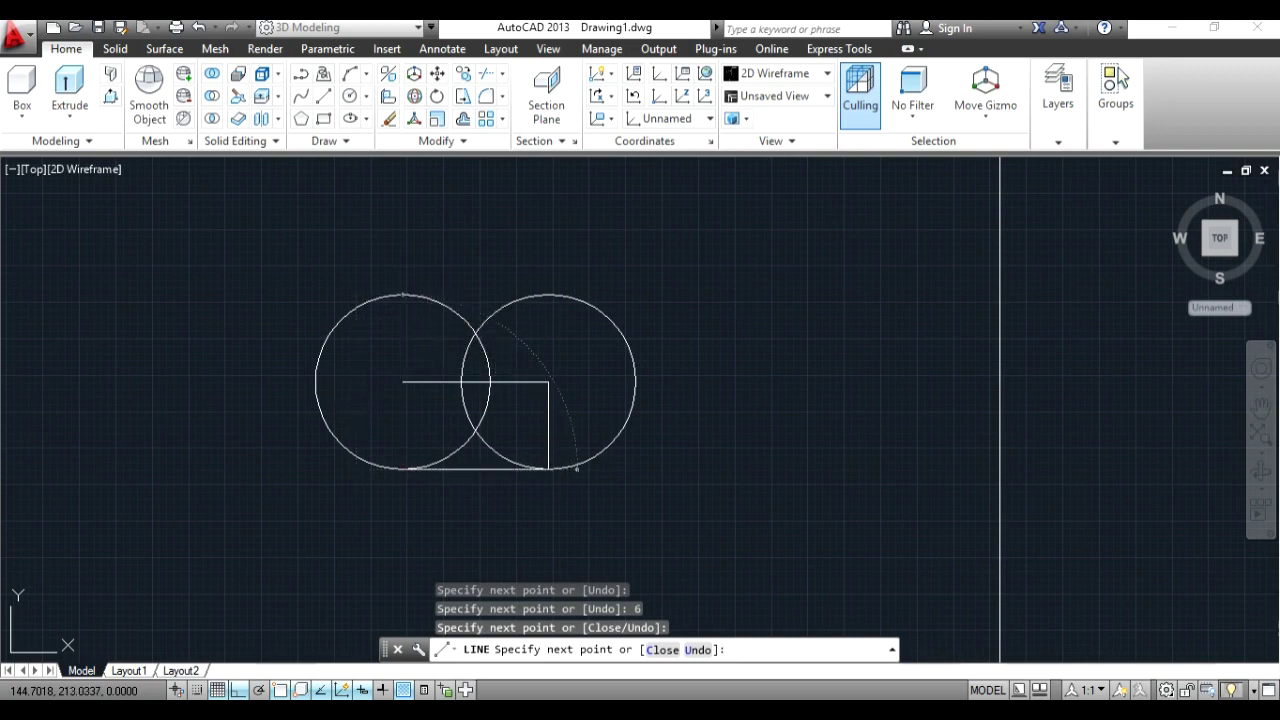
pyautogui.click(541, 296)
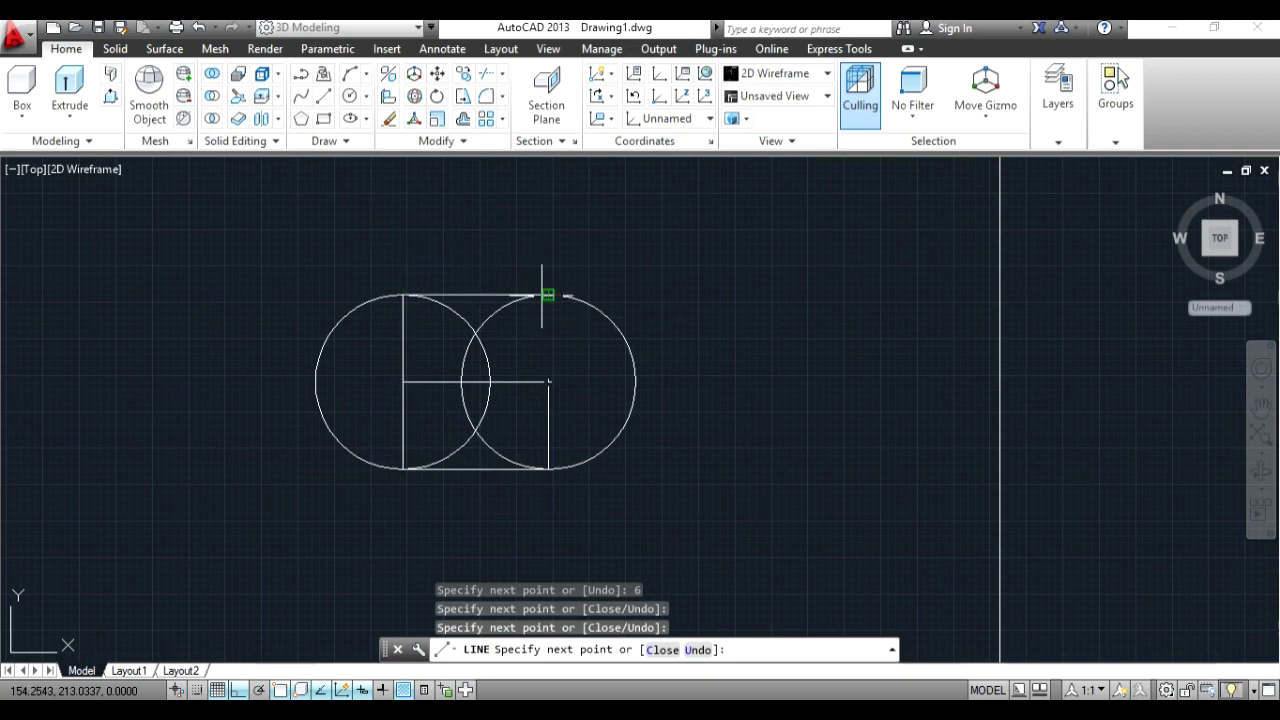
pyautogui.press('Return')
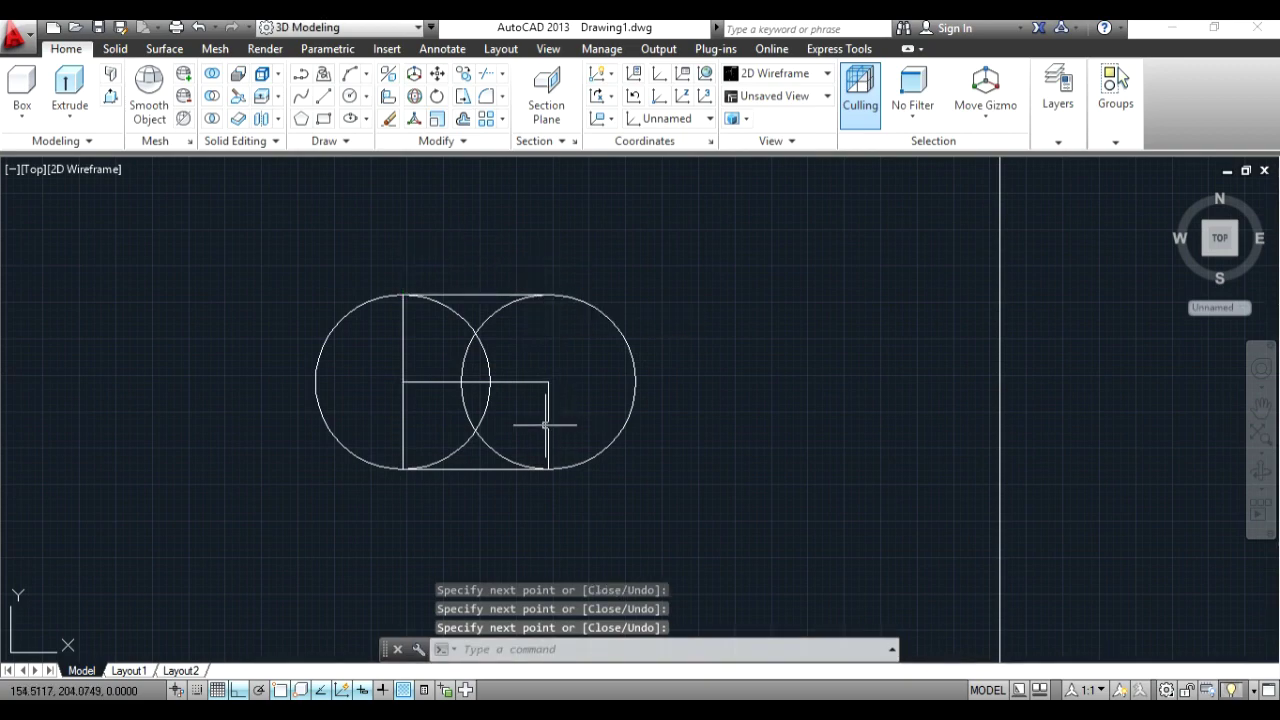
pyautogui.click(545, 425)
pyautogui.press('Return')
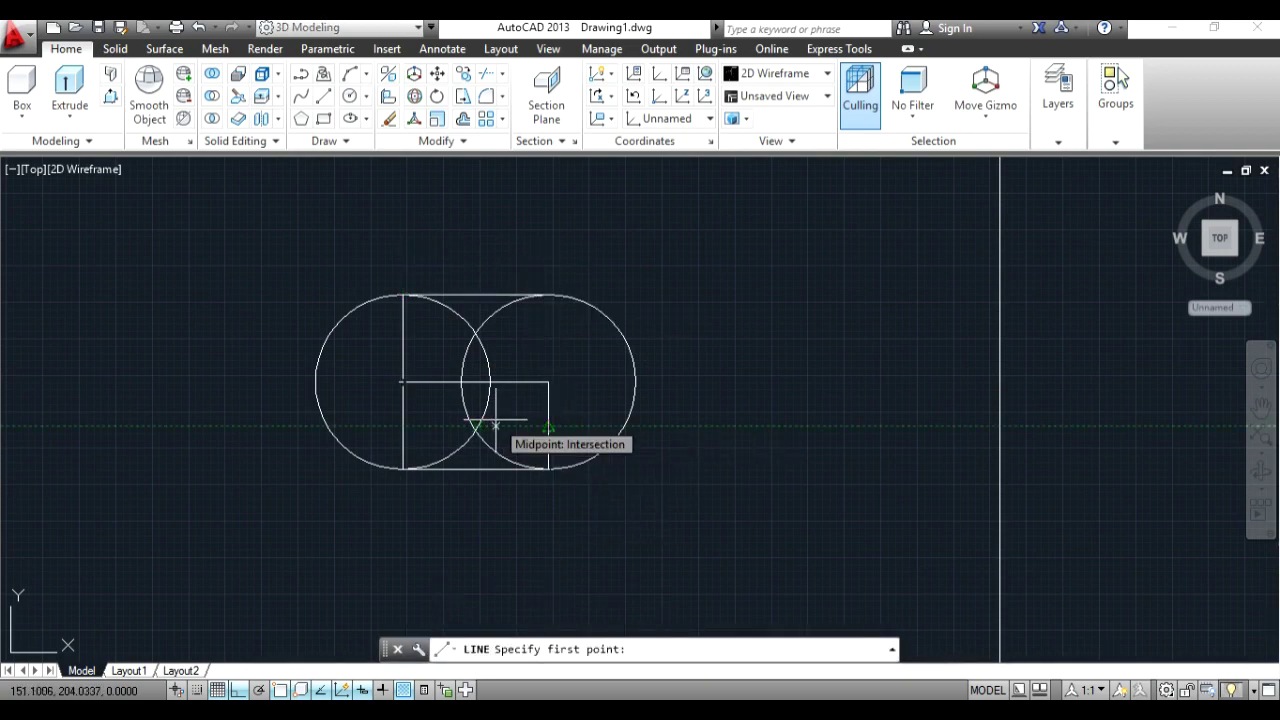
# Step: Erase the inner construction lines and the left vertical line
pyautogui.press('Escape')
pyautogui.click(586, 370)
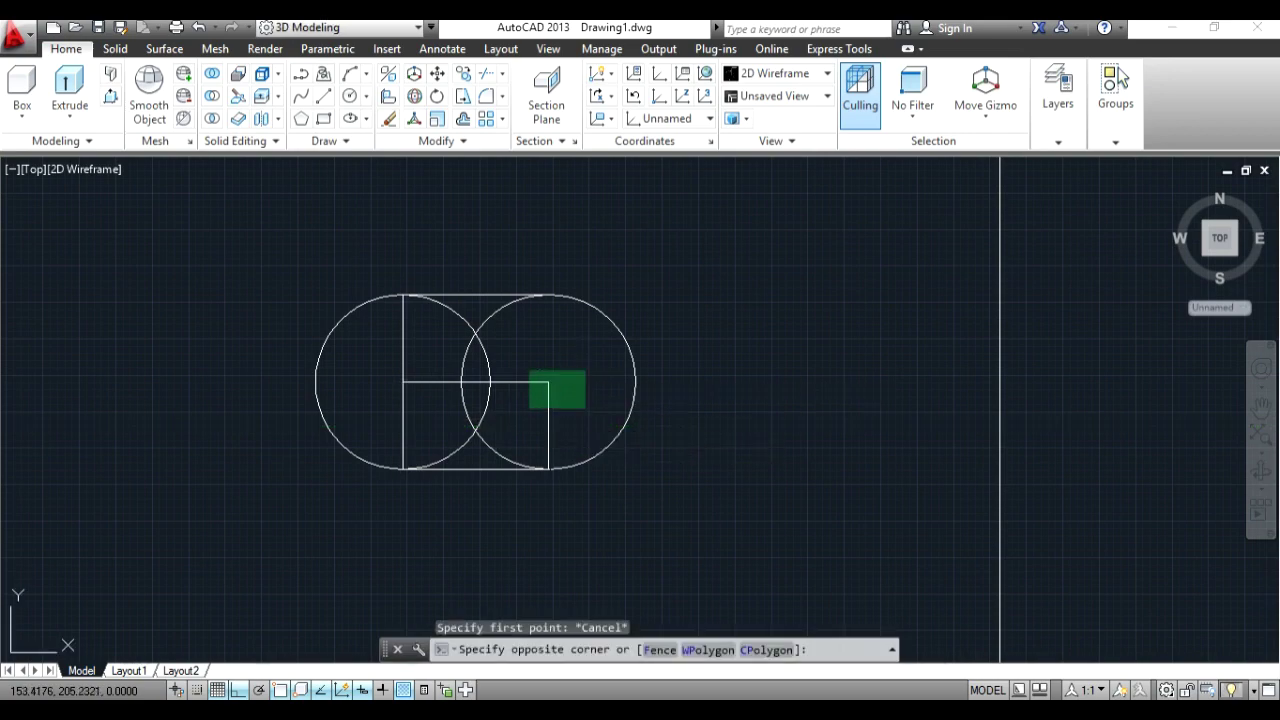
pyautogui.click(525, 408)
pyautogui.press('Delete')
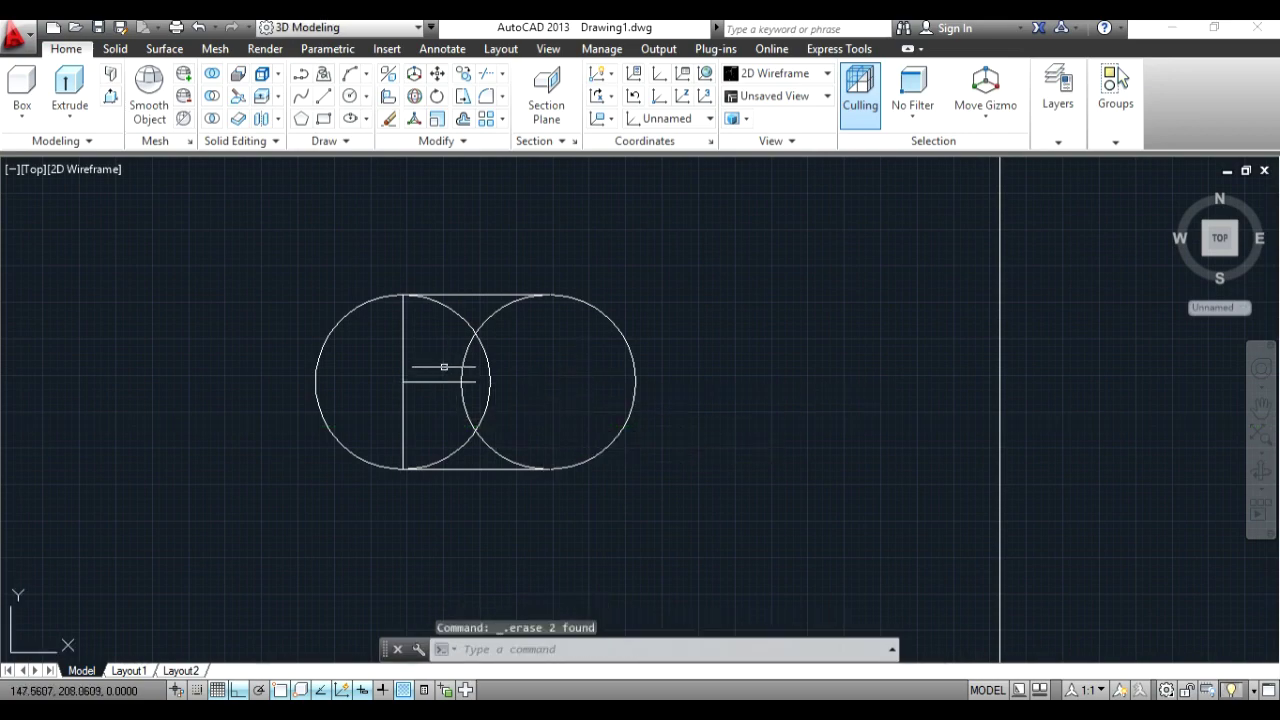
pyautogui.click(446, 364)
pyautogui.click(383, 428)
pyautogui.press('Delete')
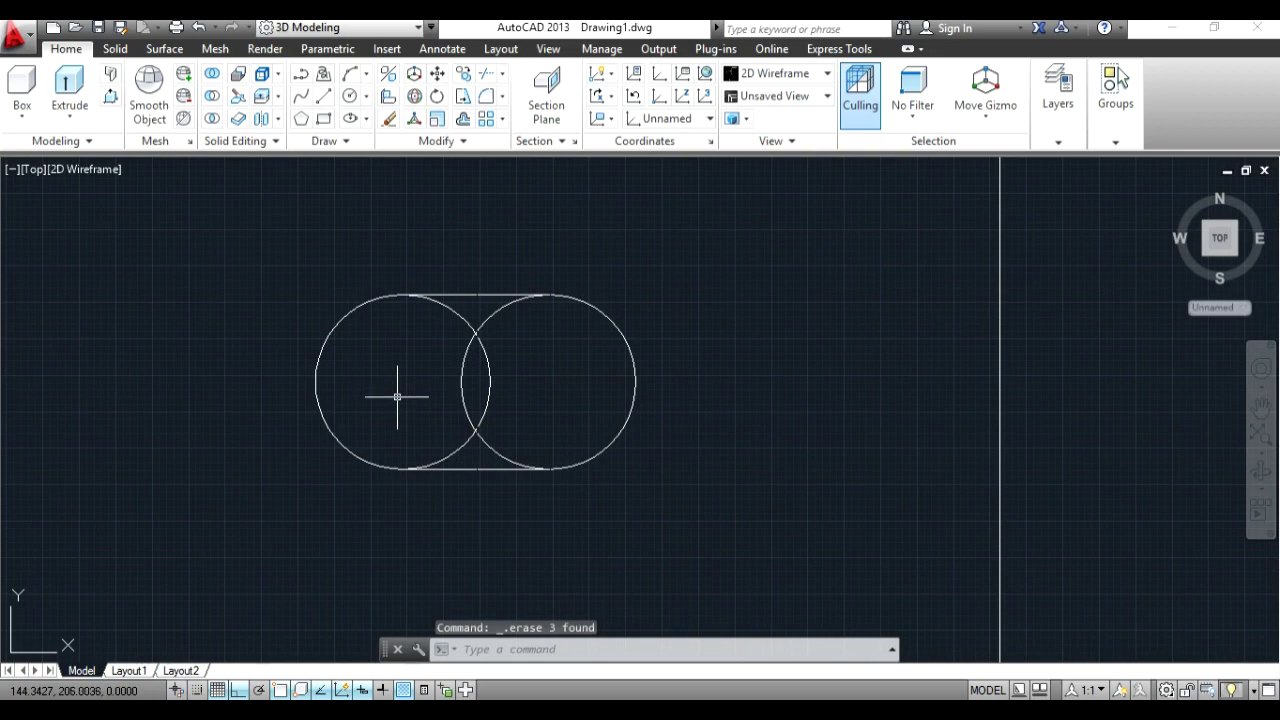
# Step: Trim away the circles' inner arcs against the tangent lines
pyautogui.click(567, 249)
pyautogui.click(361, 493)
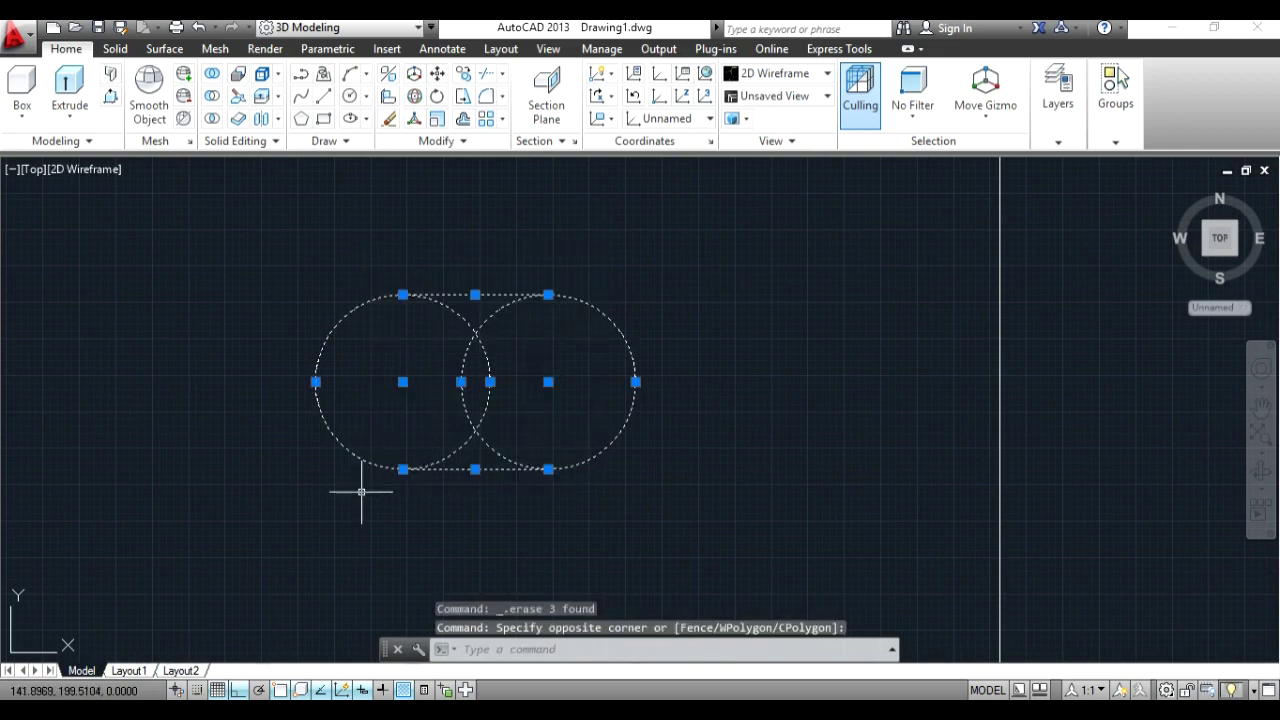
pyautogui.click(489, 82)
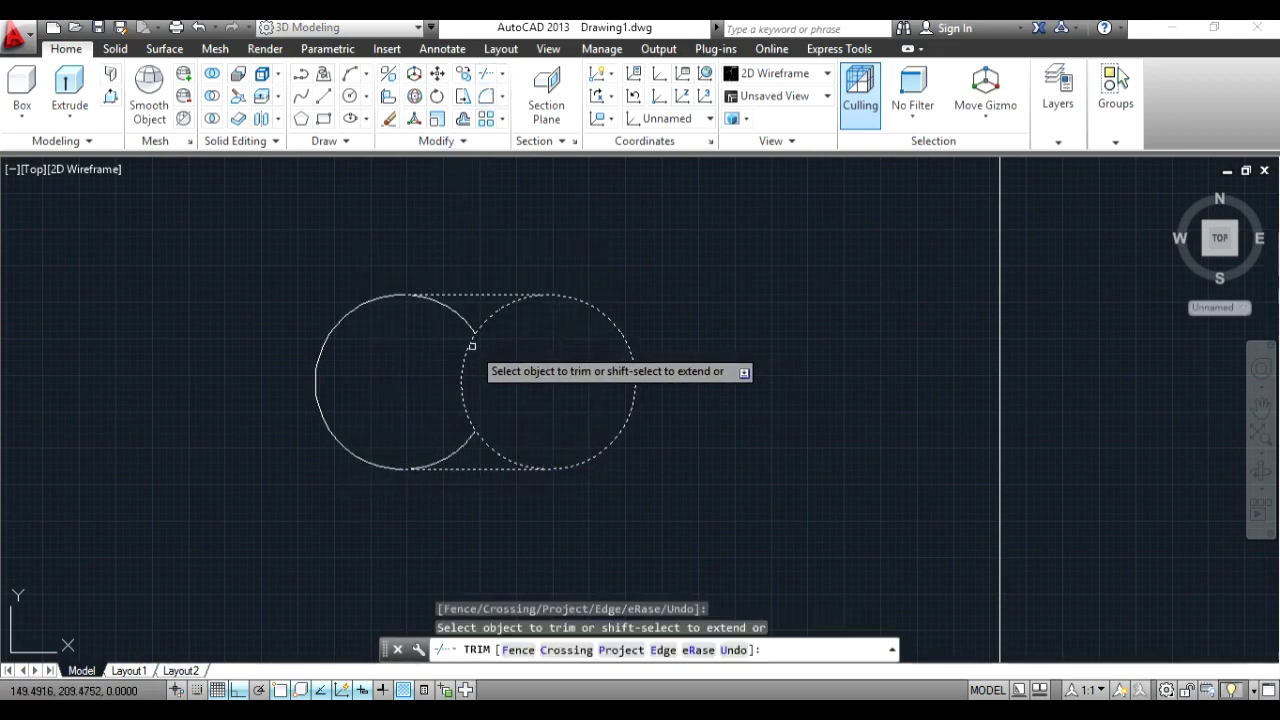
pyautogui.click(471, 345)
pyautogui.click(477, 323)
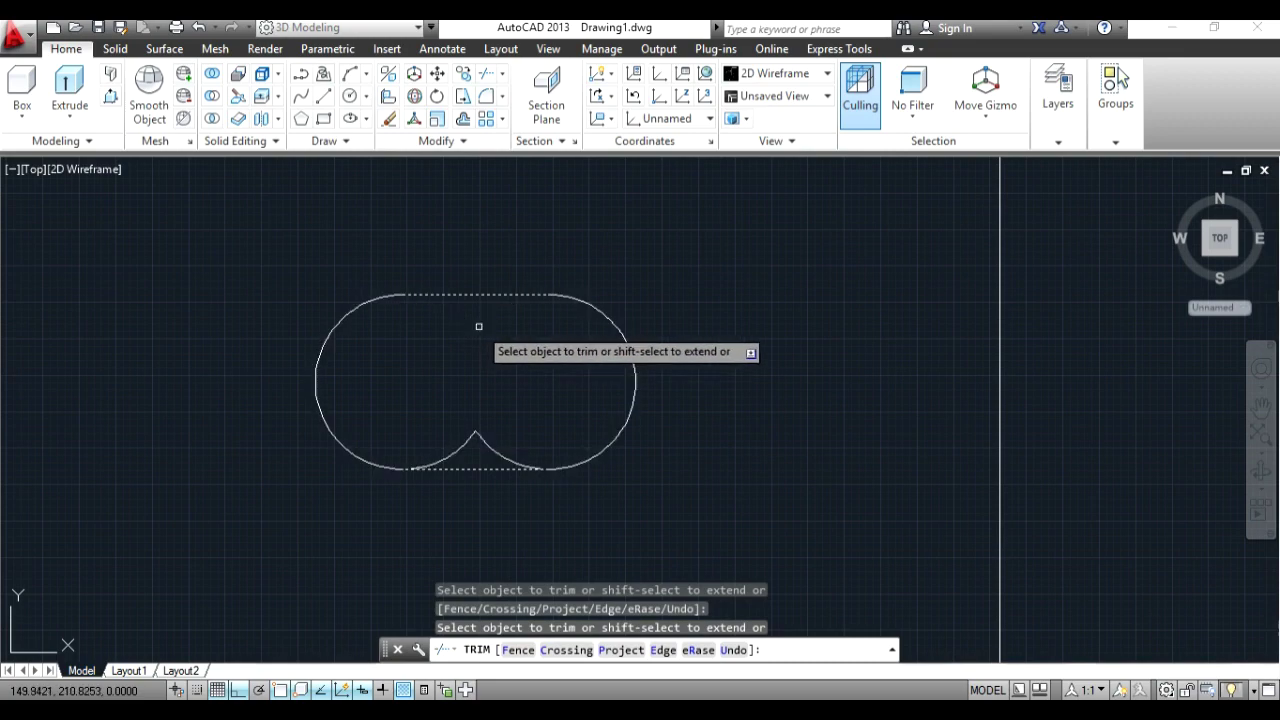
pyautogui.click(466, 441)
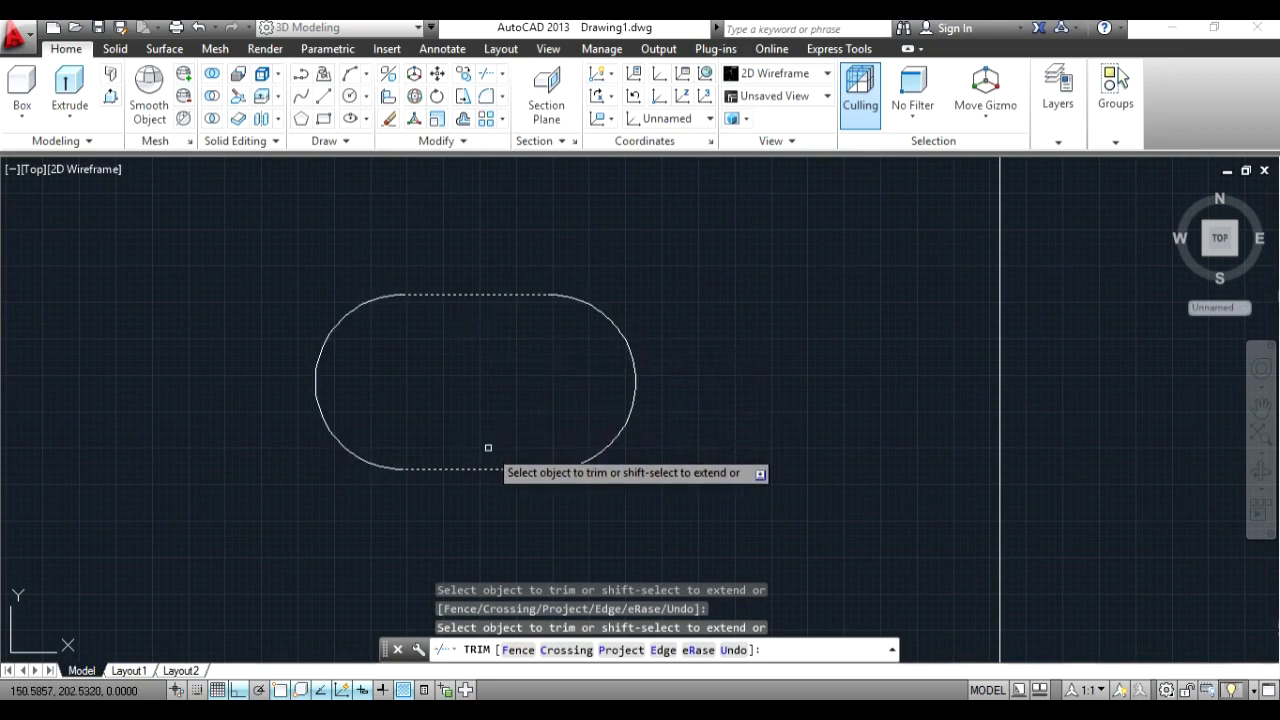
pyautogui.press('Escape')
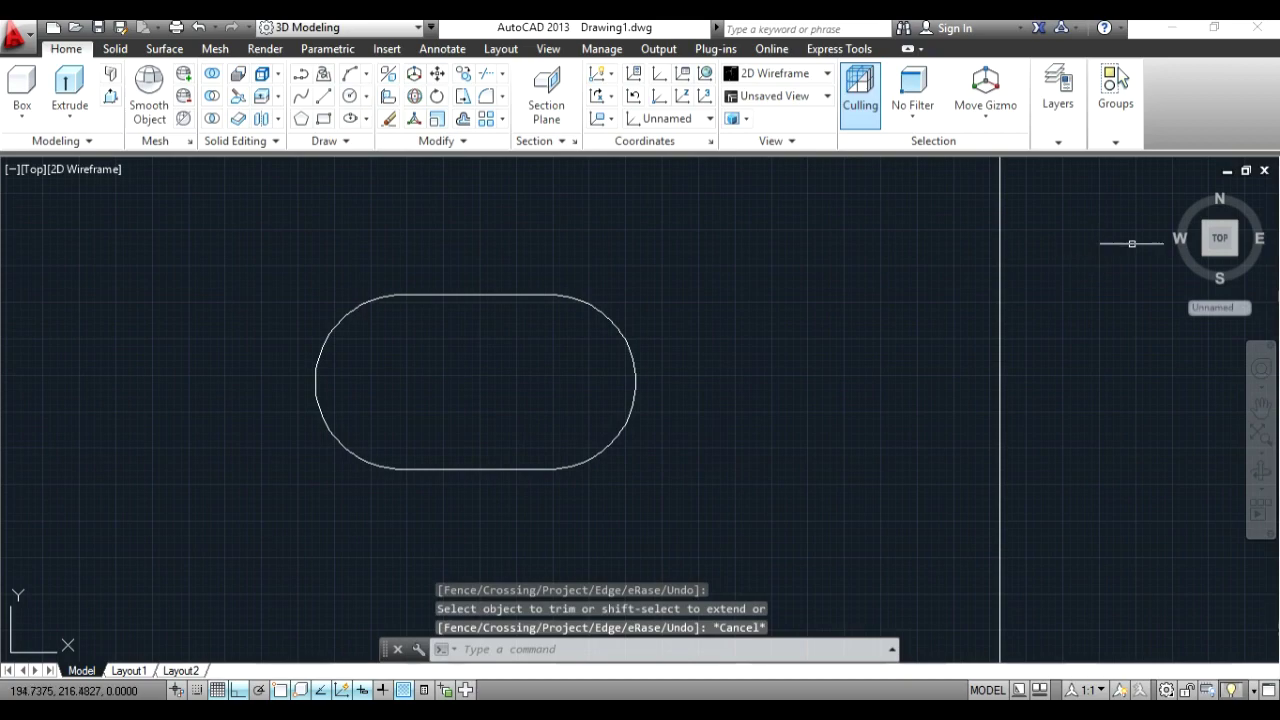
# Step: In isometric view, join the slot pieces into one polyline
pyautogui.click(1203, 254)
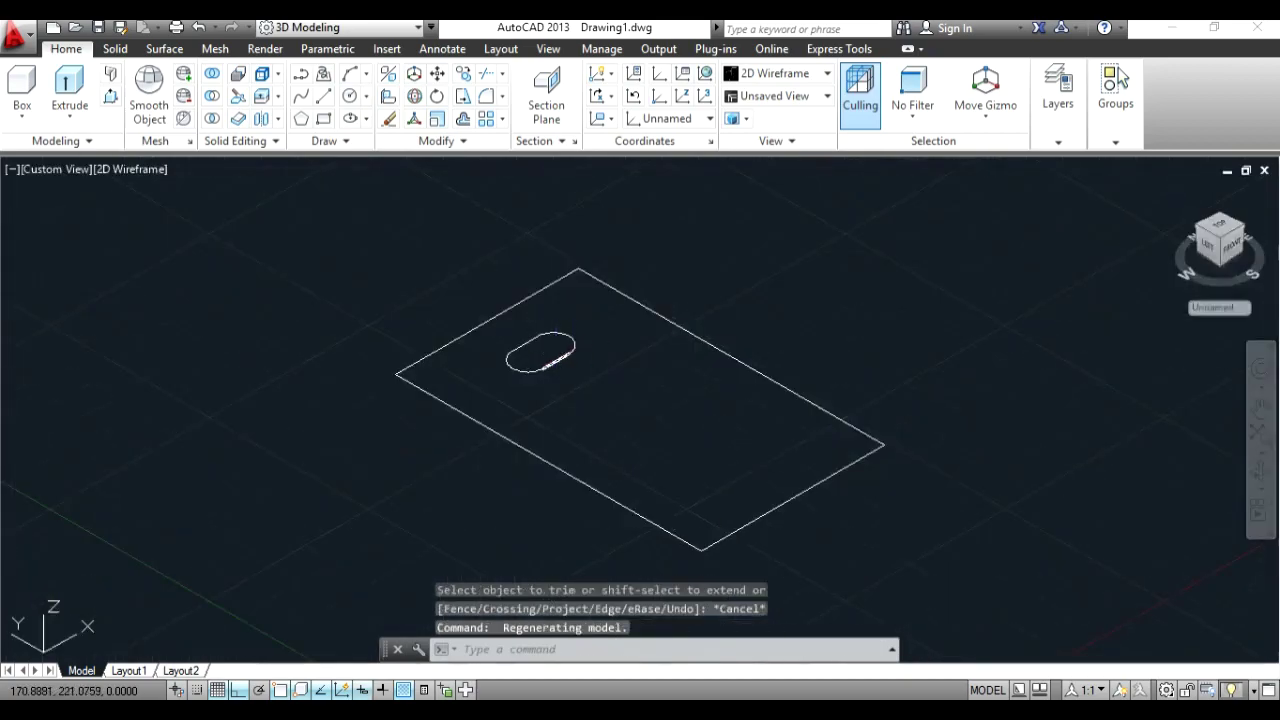
pyautogui.click(586, 317)
pyautogui.click(495, 395)
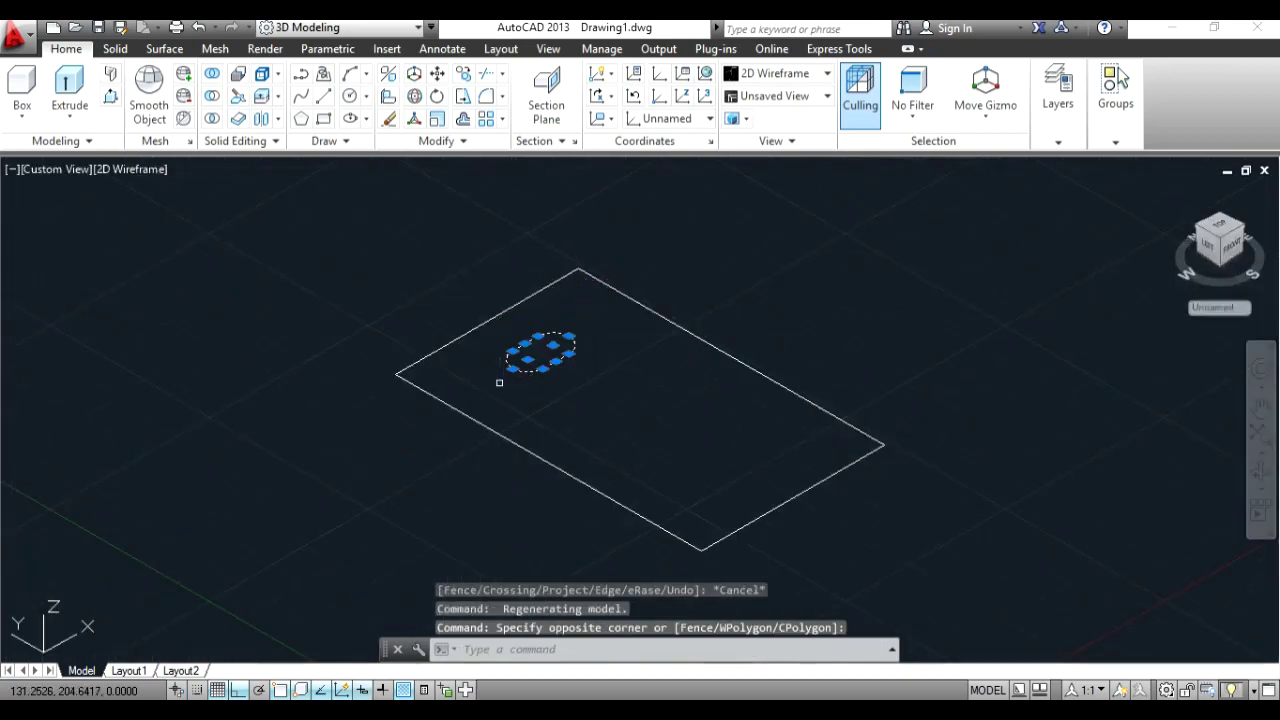
pyautogui.click(492, 143)
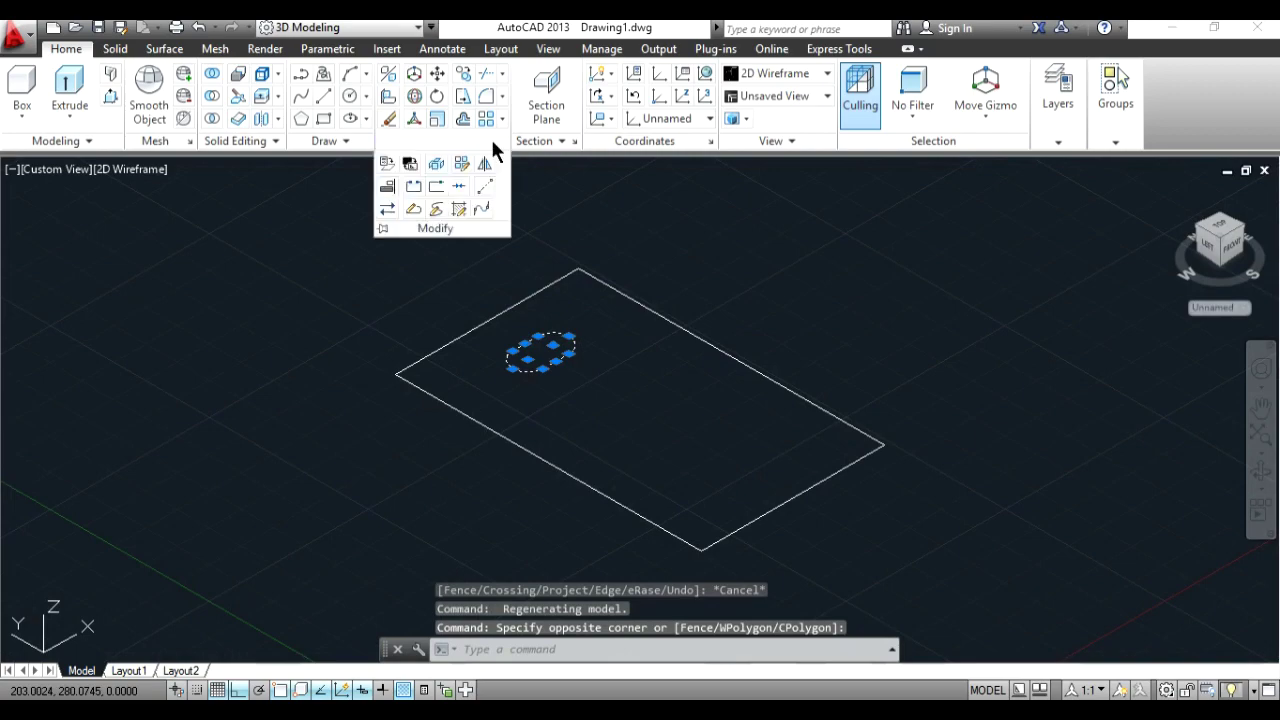
pyautogui.click(481, 209)
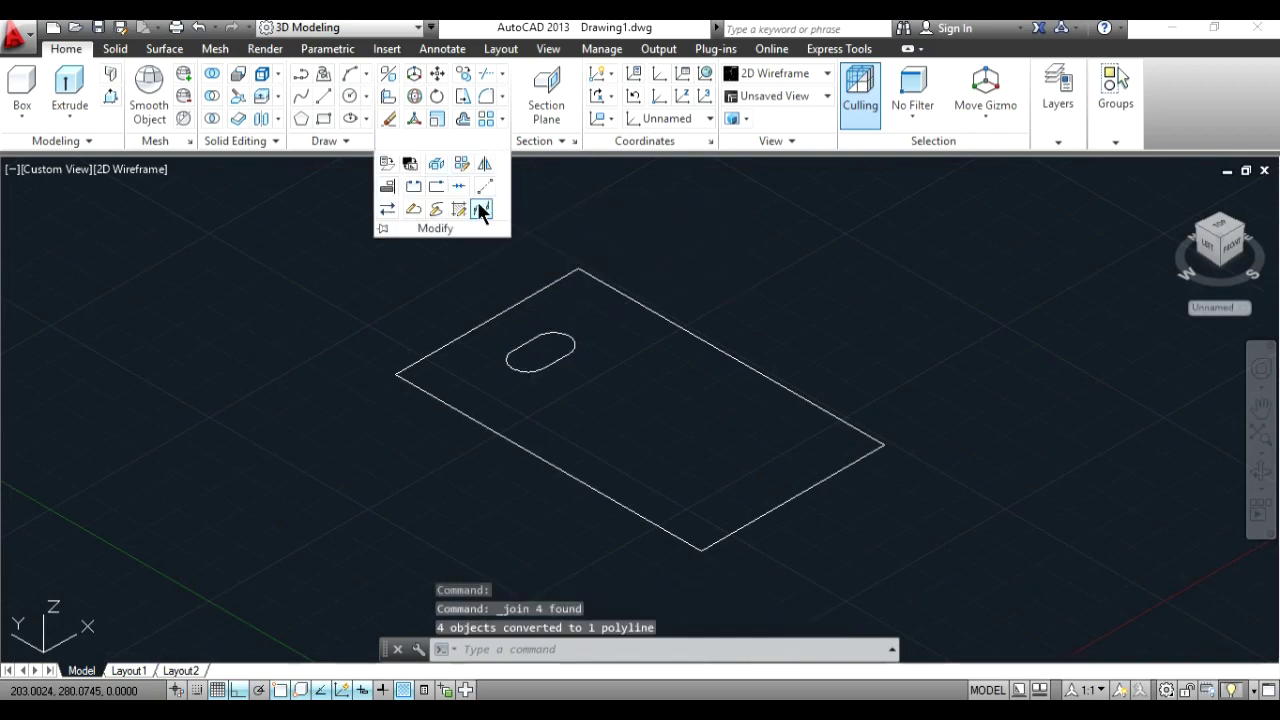
# Step: Run a first 3D mirror of the slot through the plate's edge midpoints
pyautogui.click(392, 76)
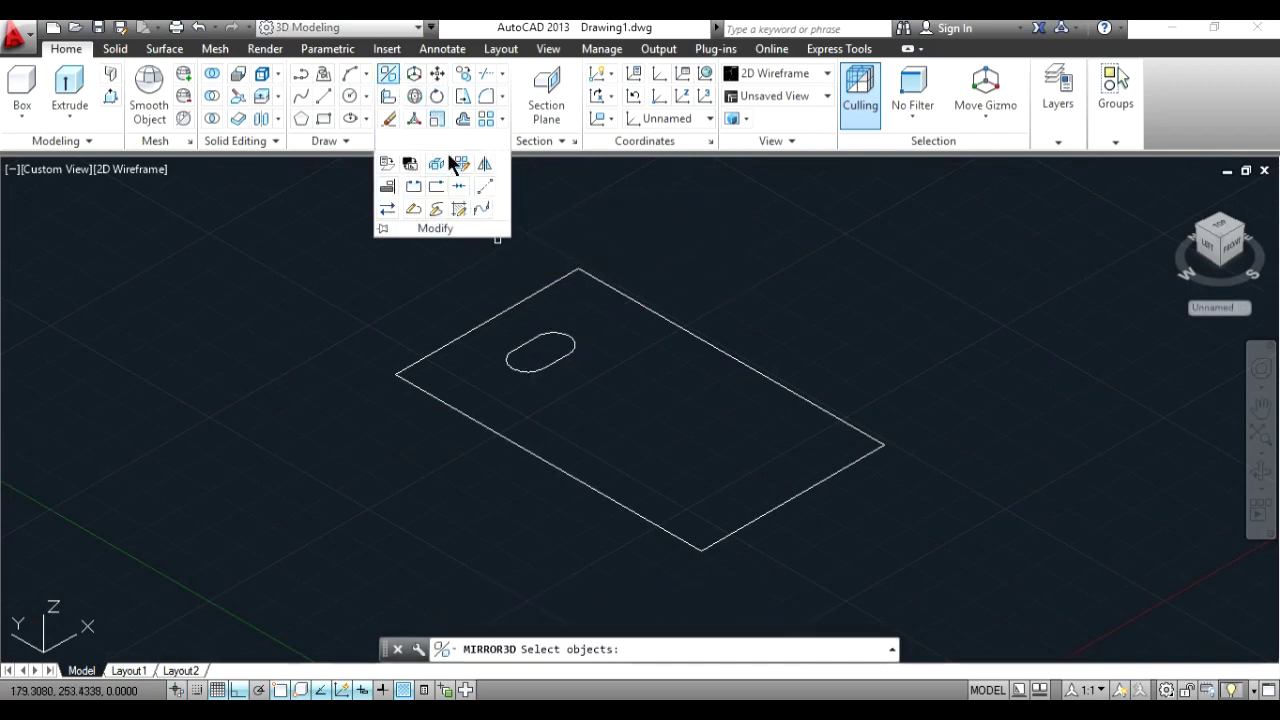
pyautogui.click(555, 360)
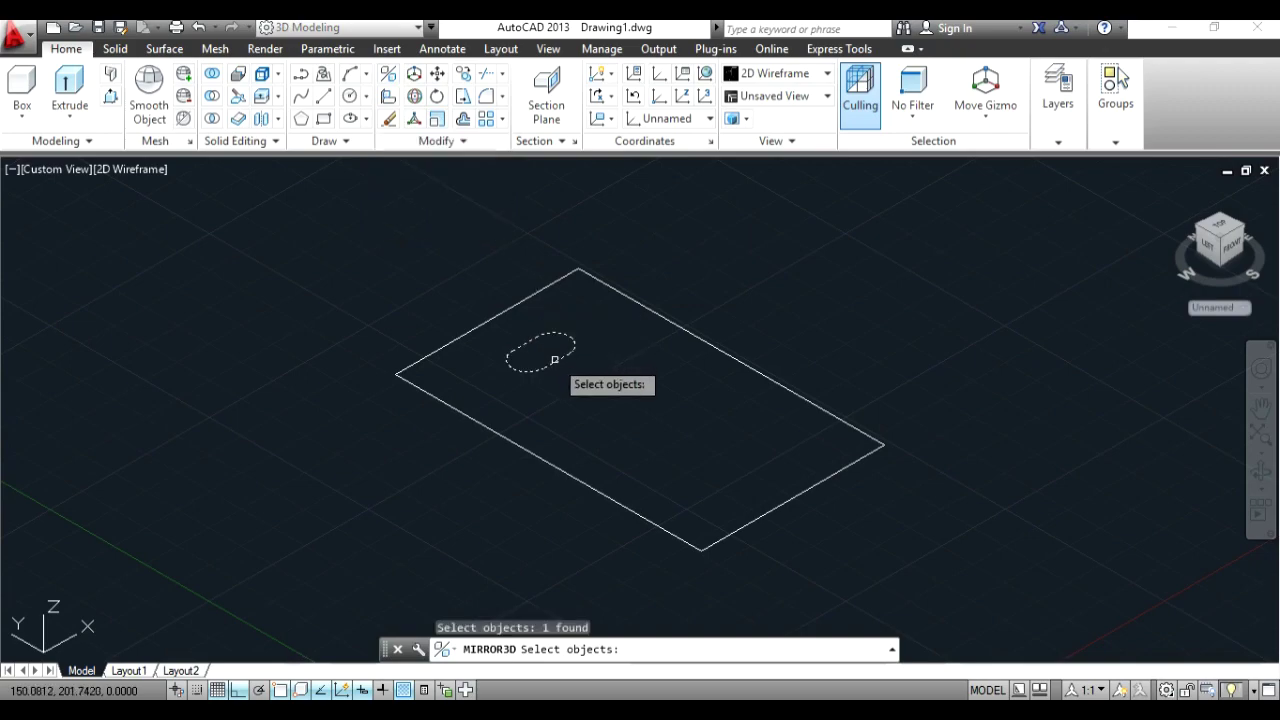
pyautogui.press('Return')
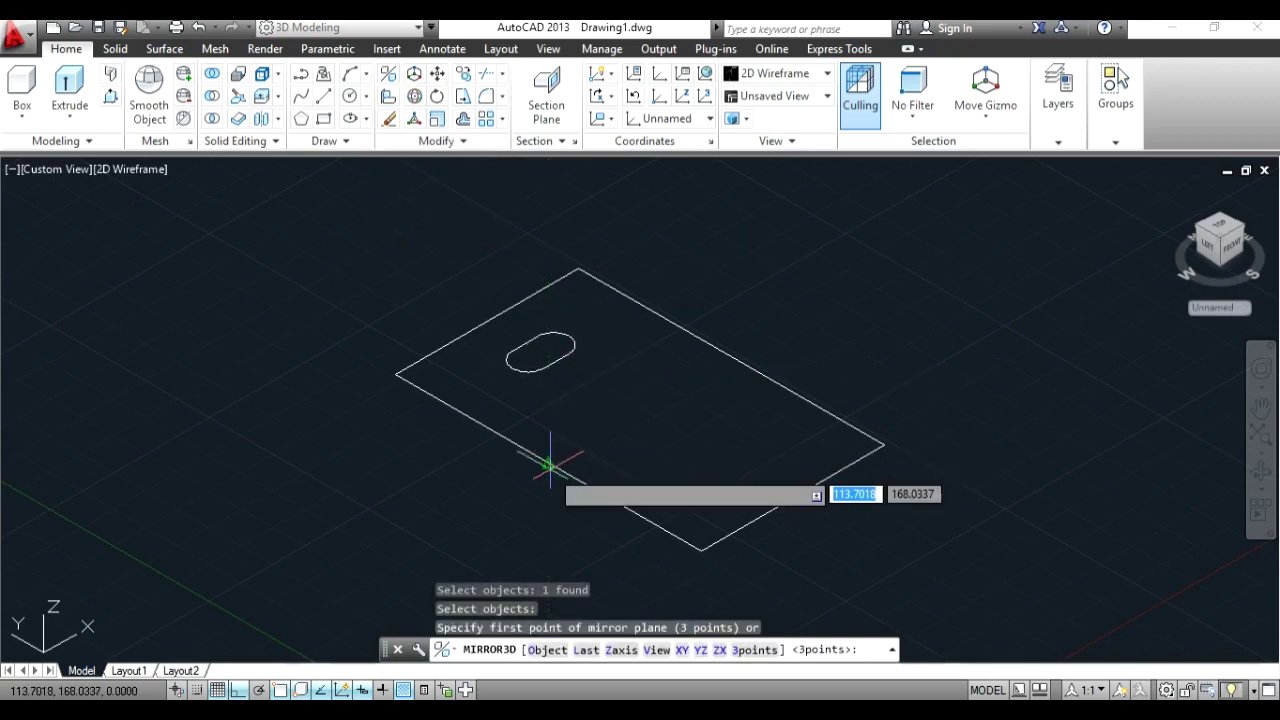
pyautogui.click(549, 464)
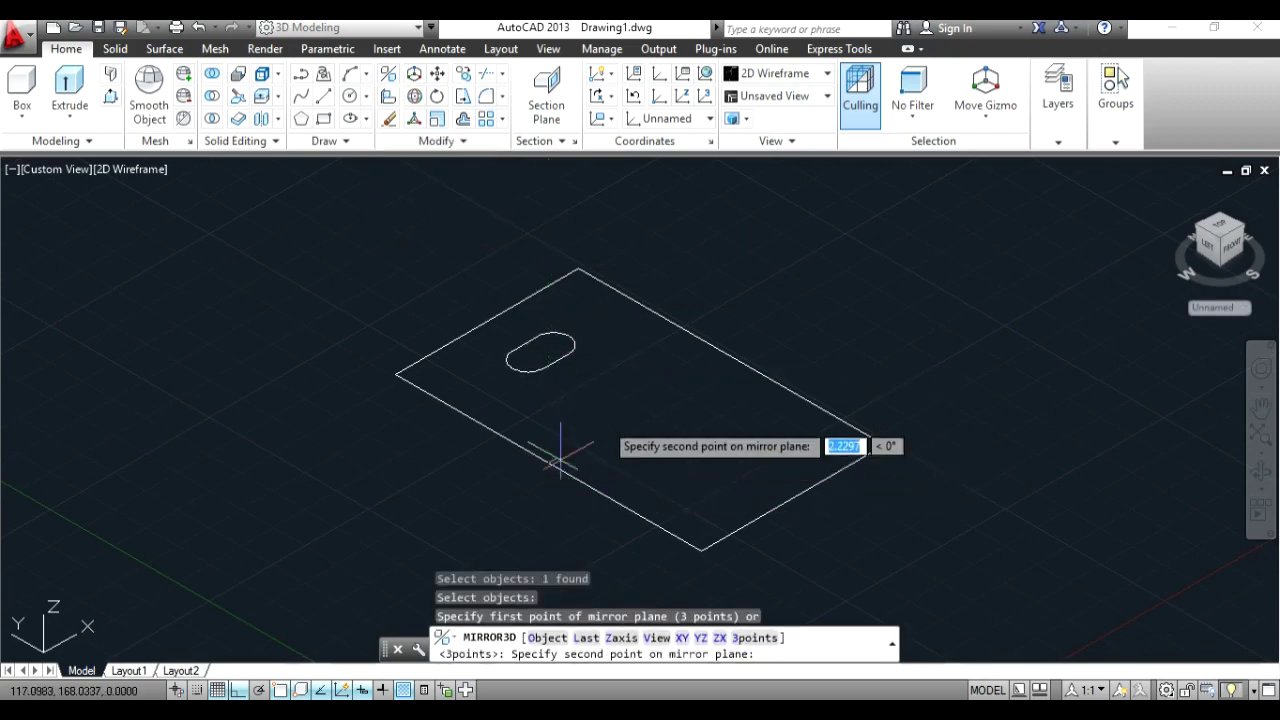
pyautogui.click(731, 357)
pyautogui.click(582, 268)
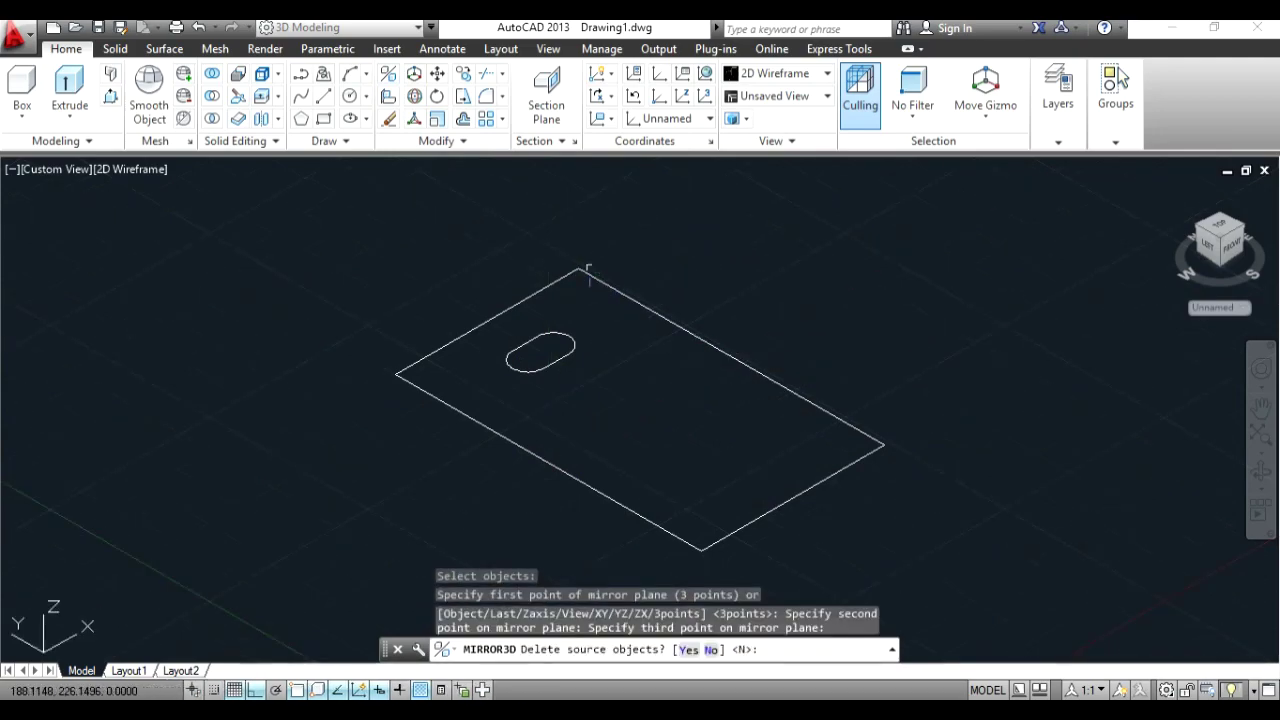
pyautogui.press('Return')
pyautogui.press('Return')
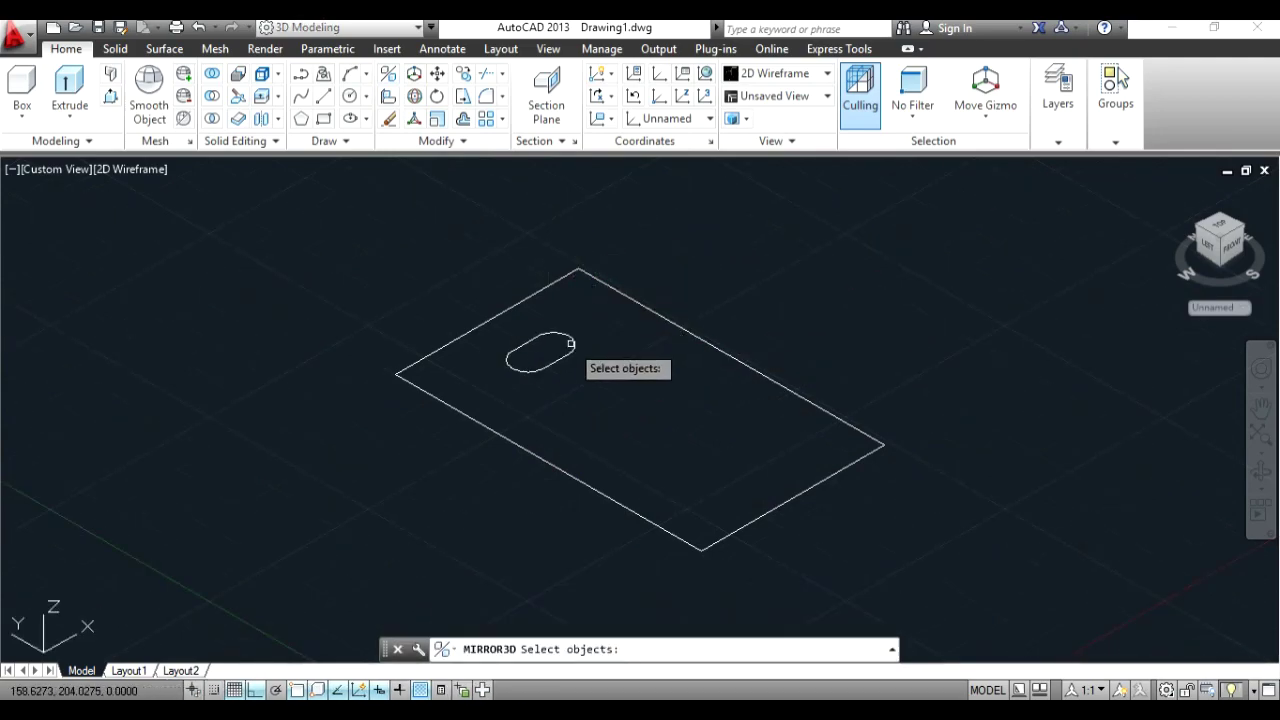
# Step: Mirror the slot in 3D through both edge midpoints and a point above, keeping the original
pyautogui.click(571, 344)
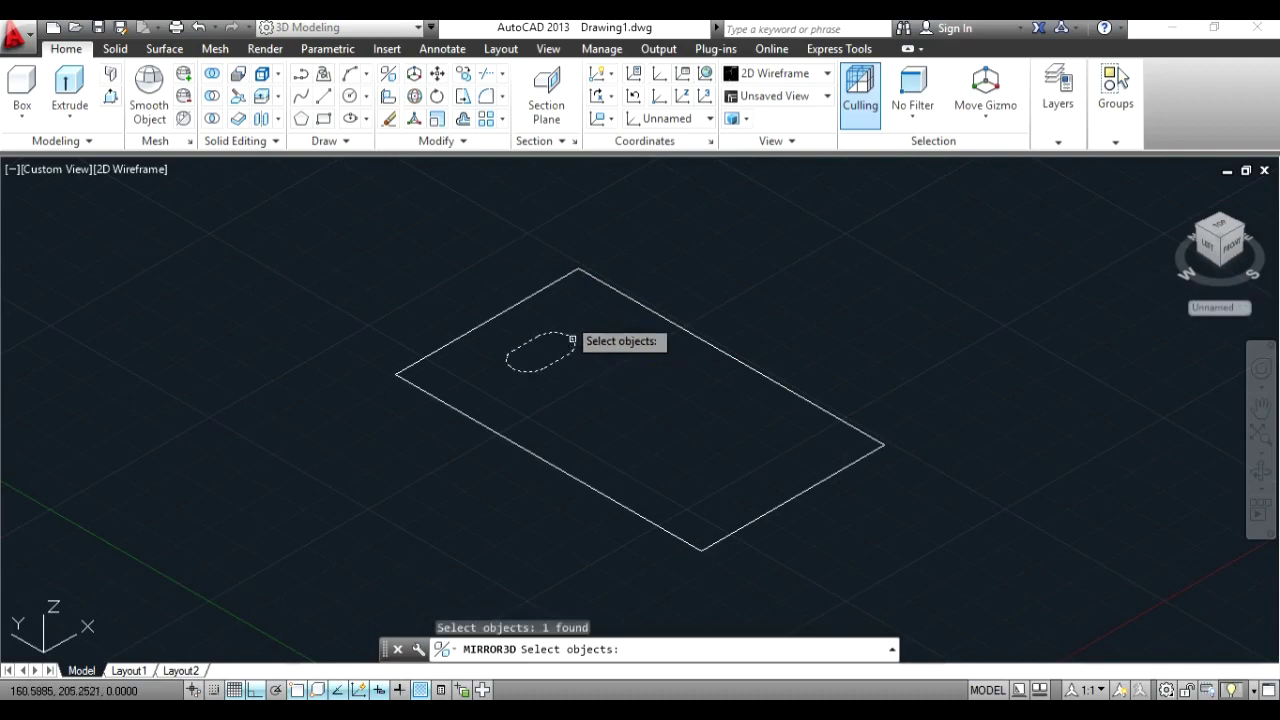
pyautogui.click(391, 75)
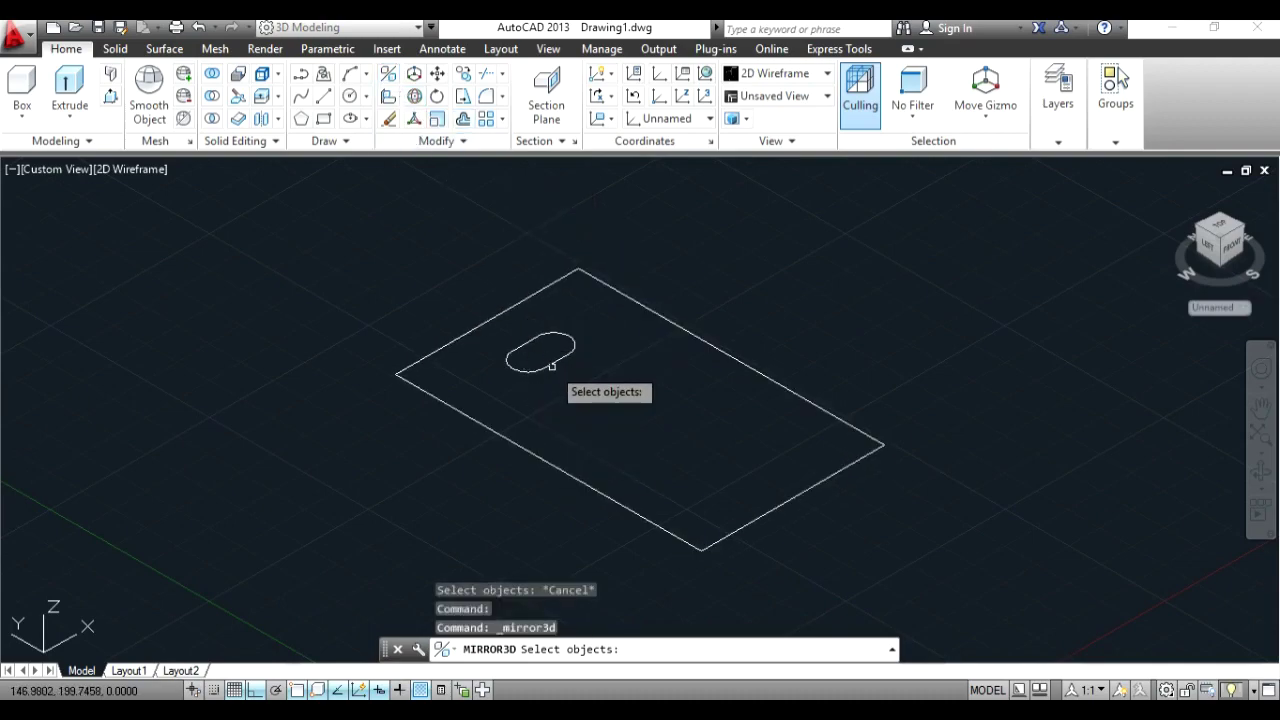
pyautogui.click(550, 366)
pyautogui.press('Return')
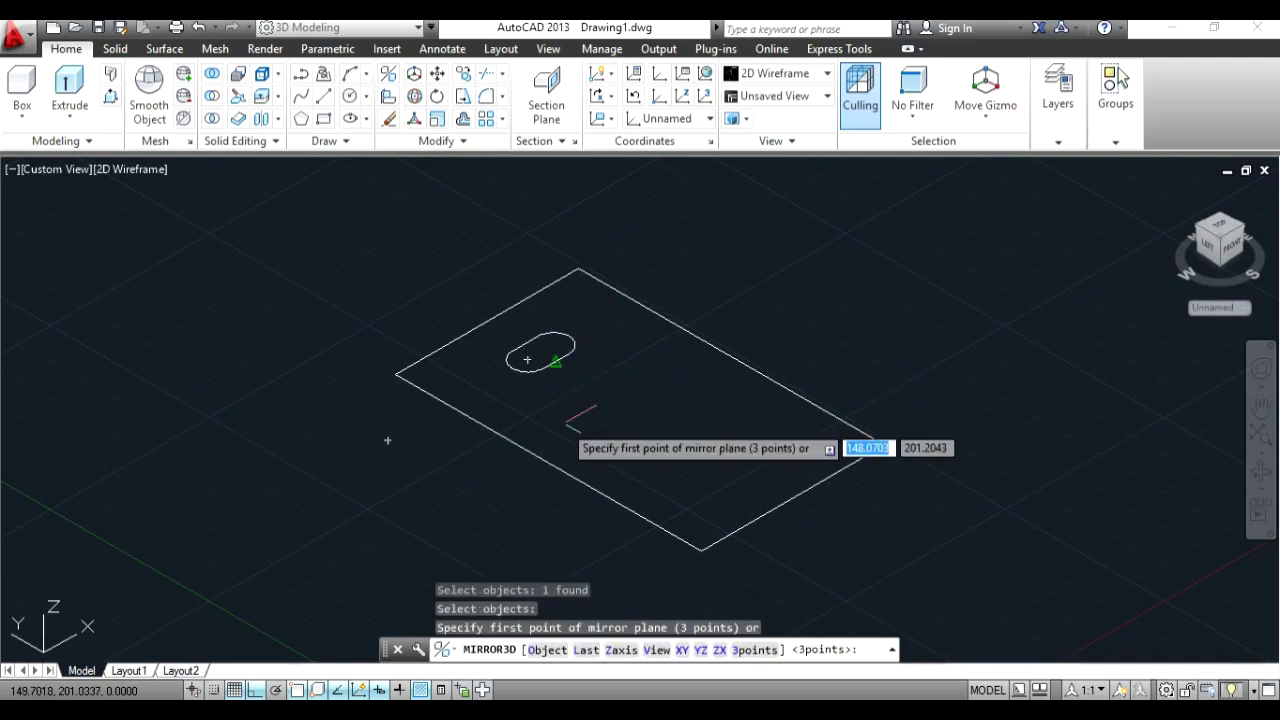
pyautogui.click(549, 462)
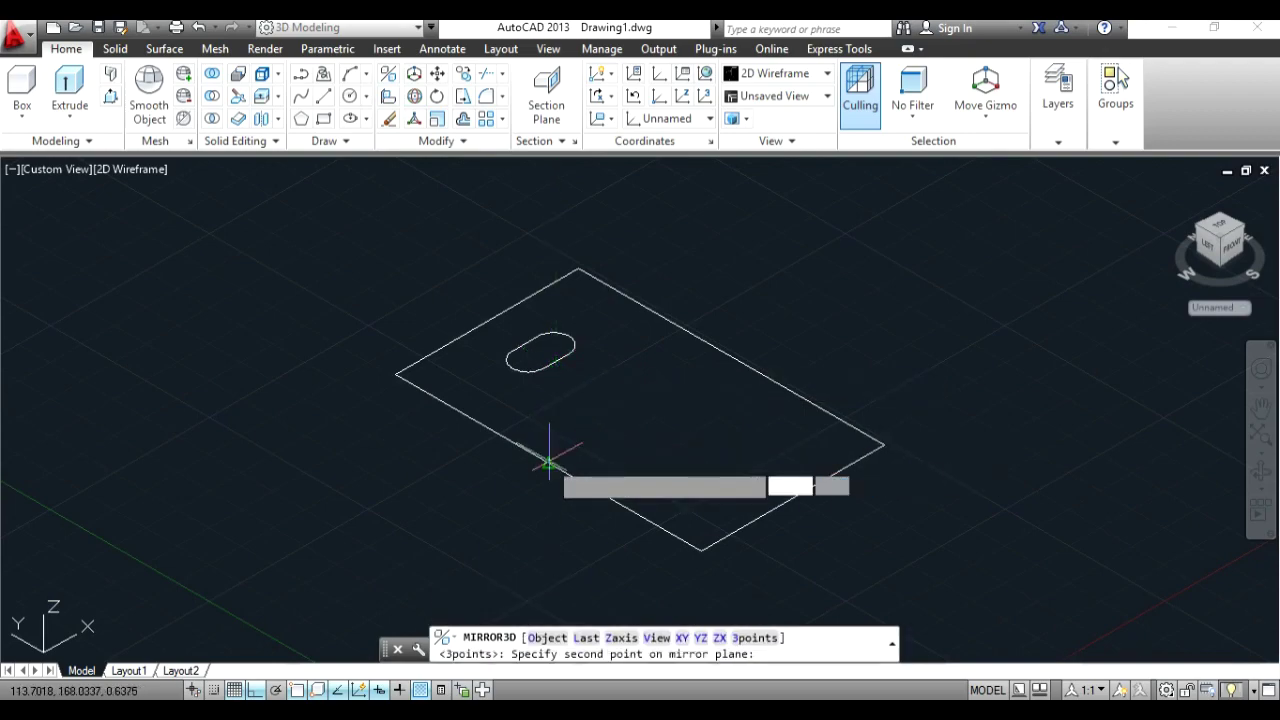
pyautogui.click(727, 356)
pyautogui.click(624, 224)
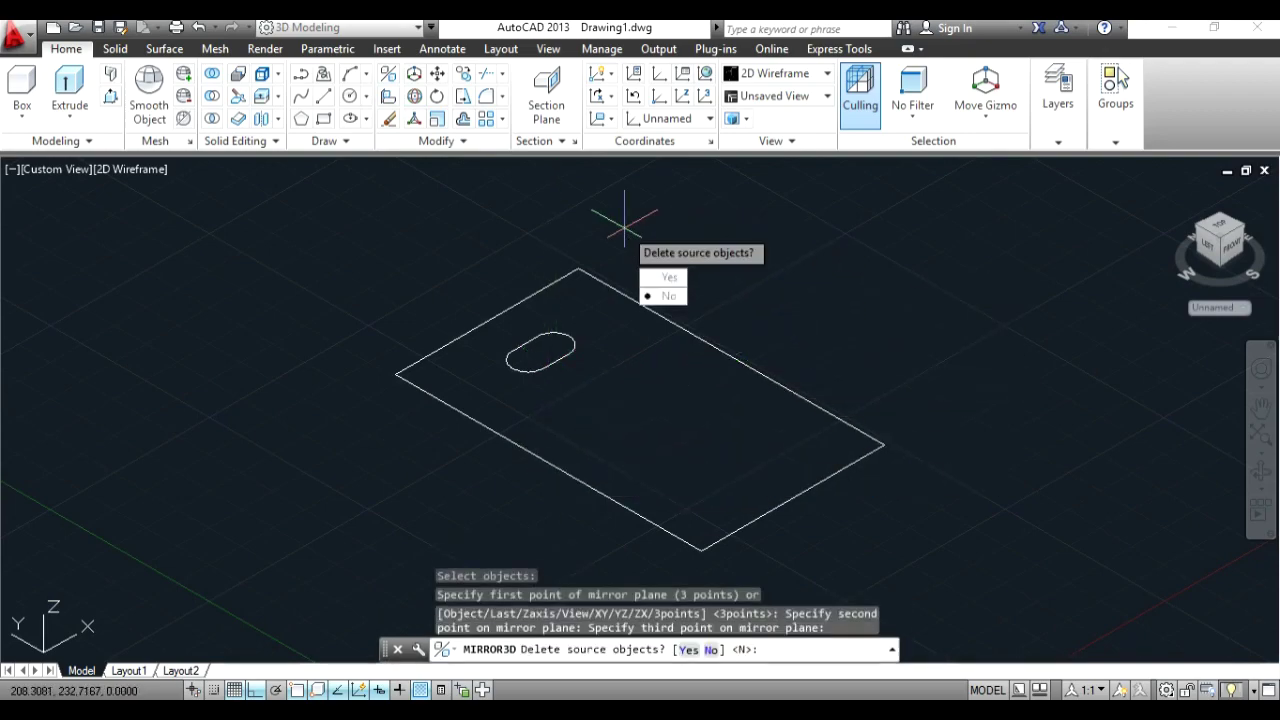
pyautogui.press('Return')
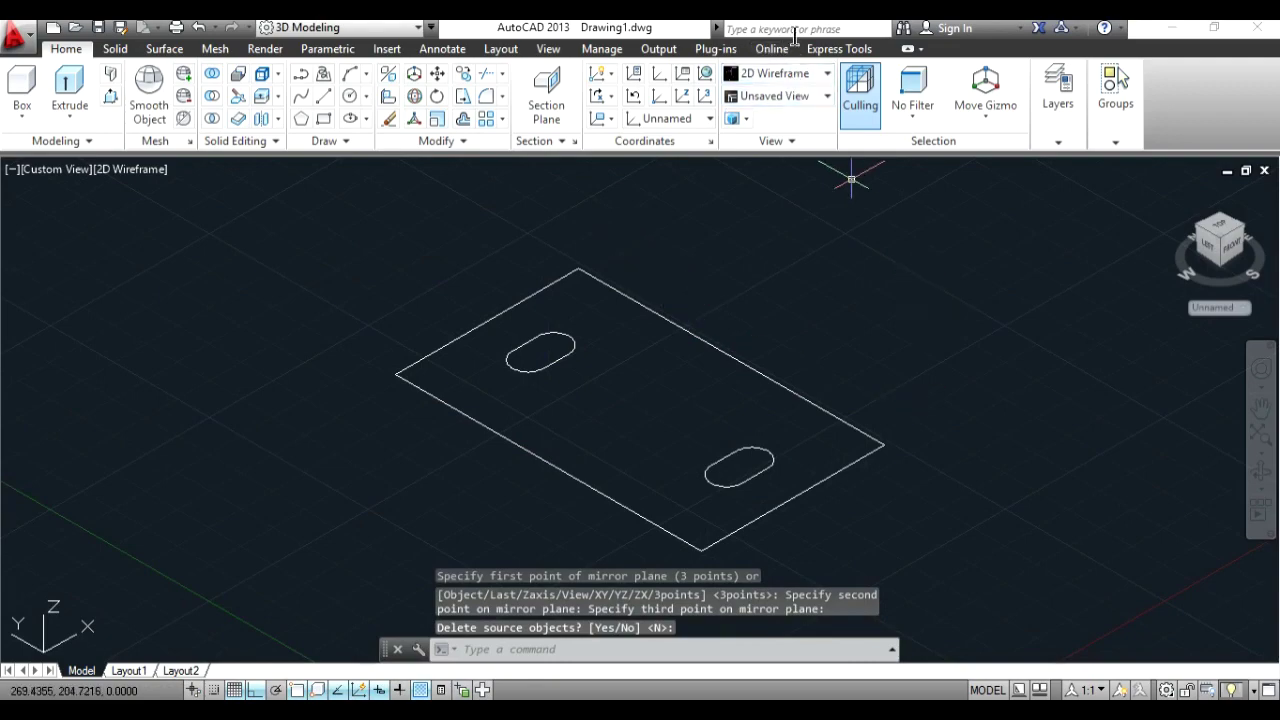
pyautogui.hotkey('alt', 'Tab')
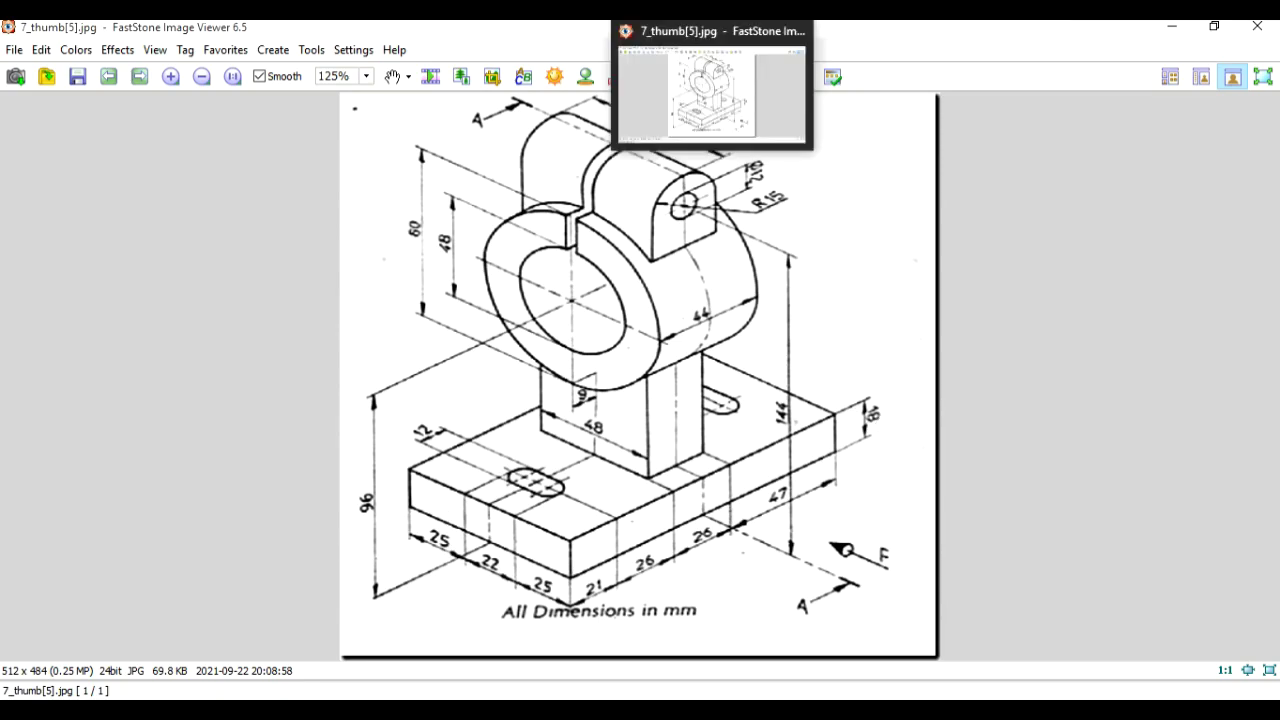
pyautogui.hotkey('alt', 'Tab')
pyautogui.click(107, 99)
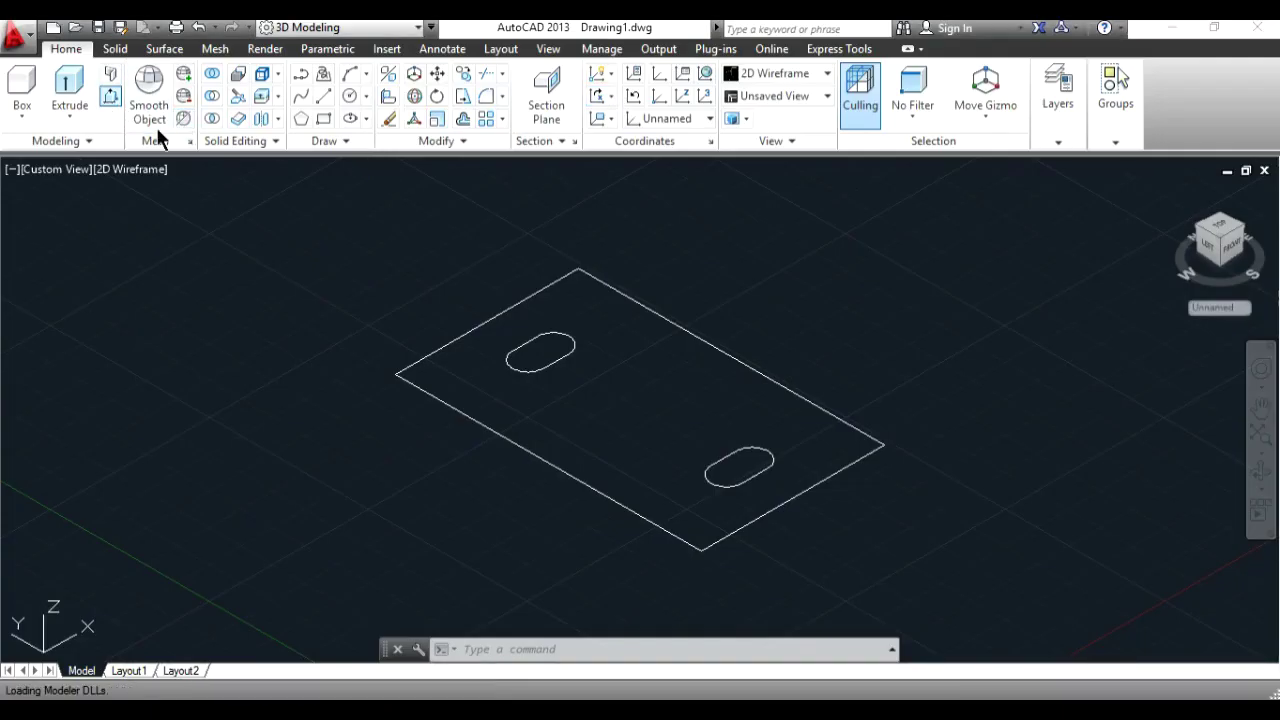
# Step: Press-pull the plate area 18 units into a solid and preview it in Conceptual style
pyautogui.click(453, 369)
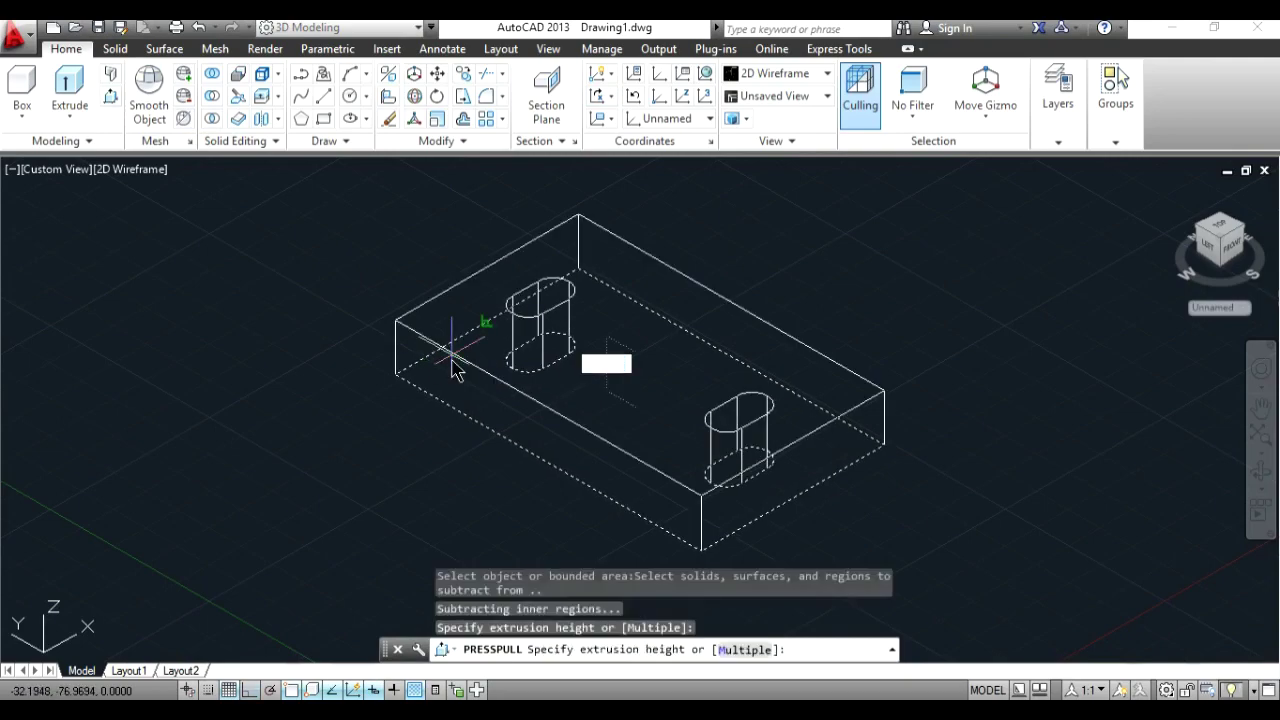
pyautogui.write('18')
pyautogui.press('Return')
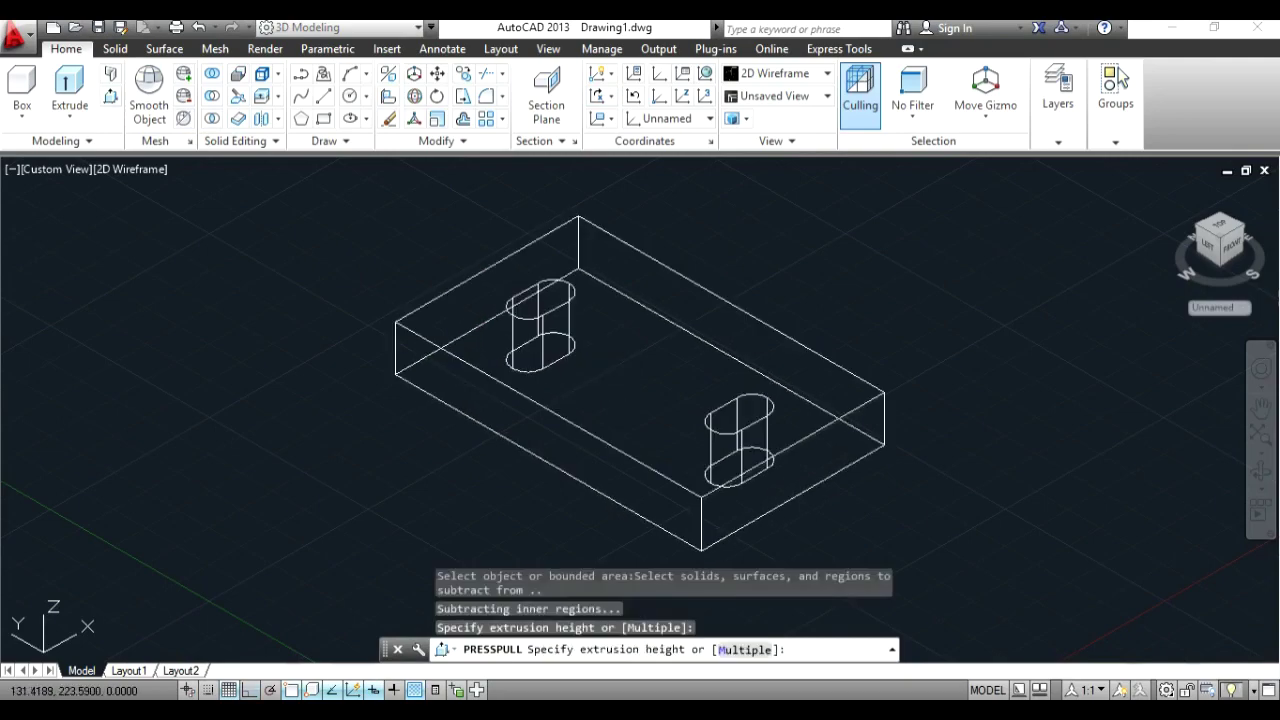
pyautogui.click(146, 176)
pyautogui.click(194, 237)
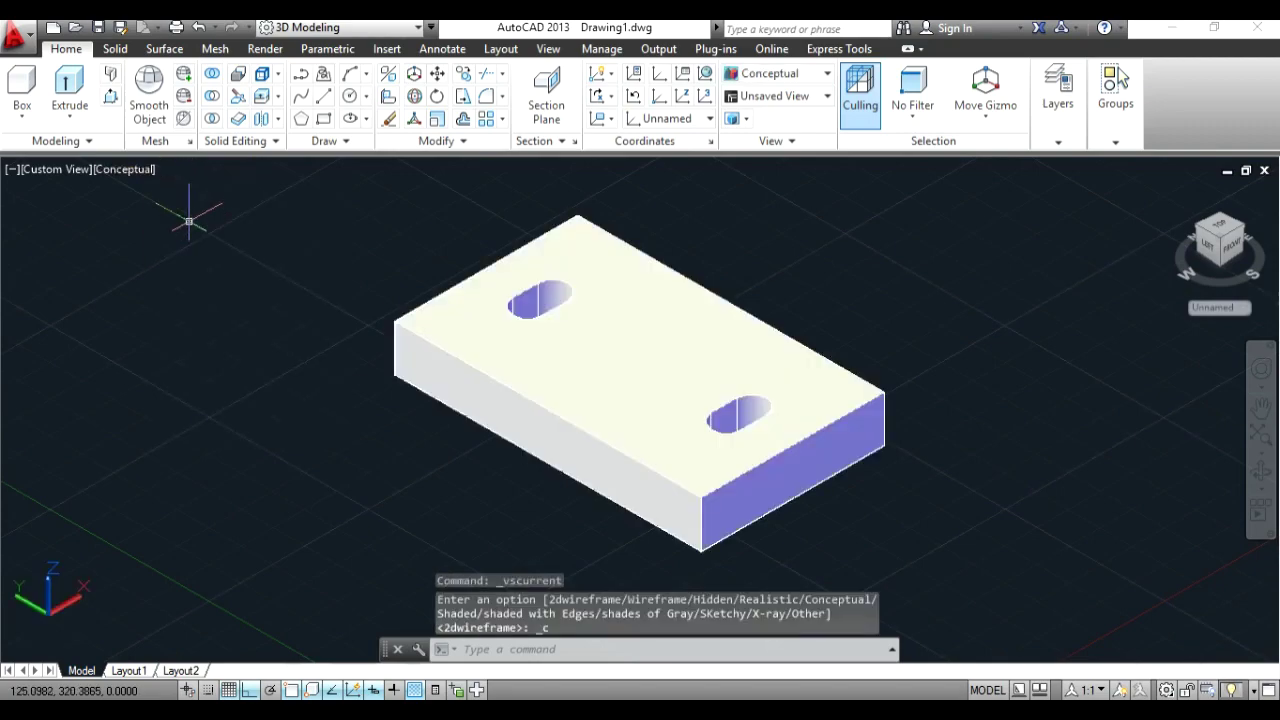
# Step: Return the model to 2D Wireframe display and save the drawing
pyautogui.click(148, 182)
pyautogui.click(163, 214)
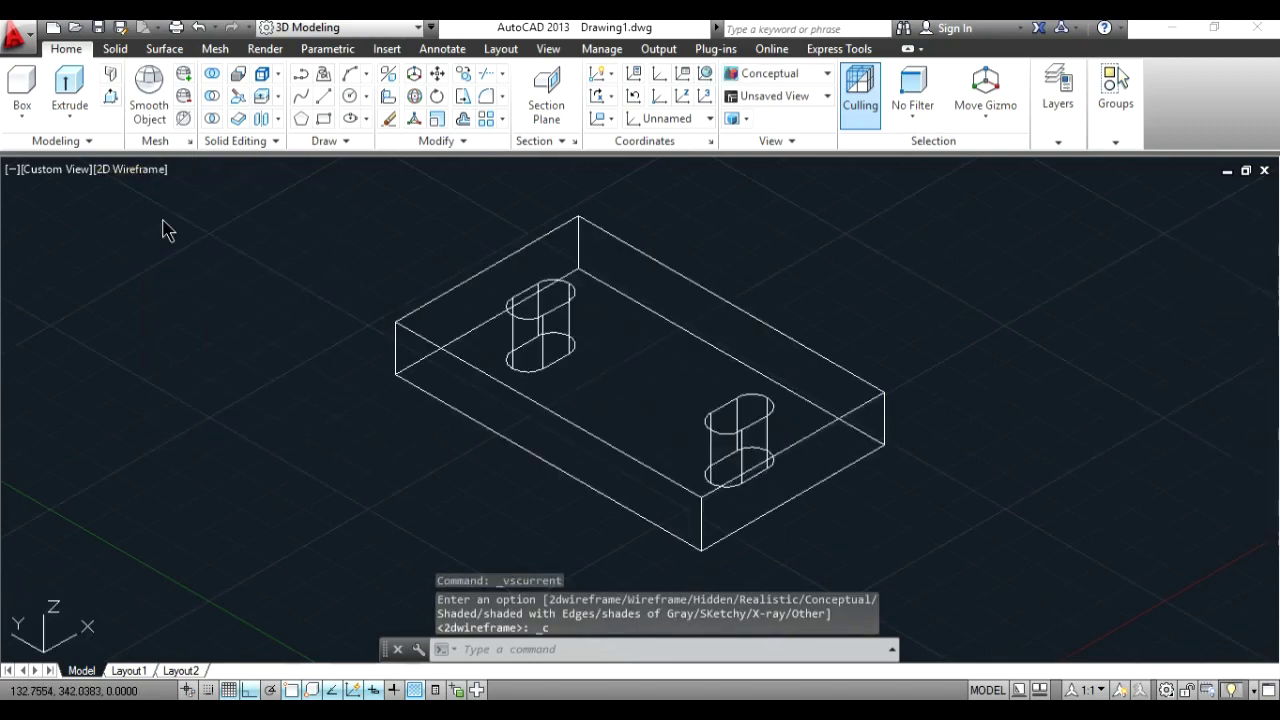
pyautogui.hotkey('ctrl', 's')
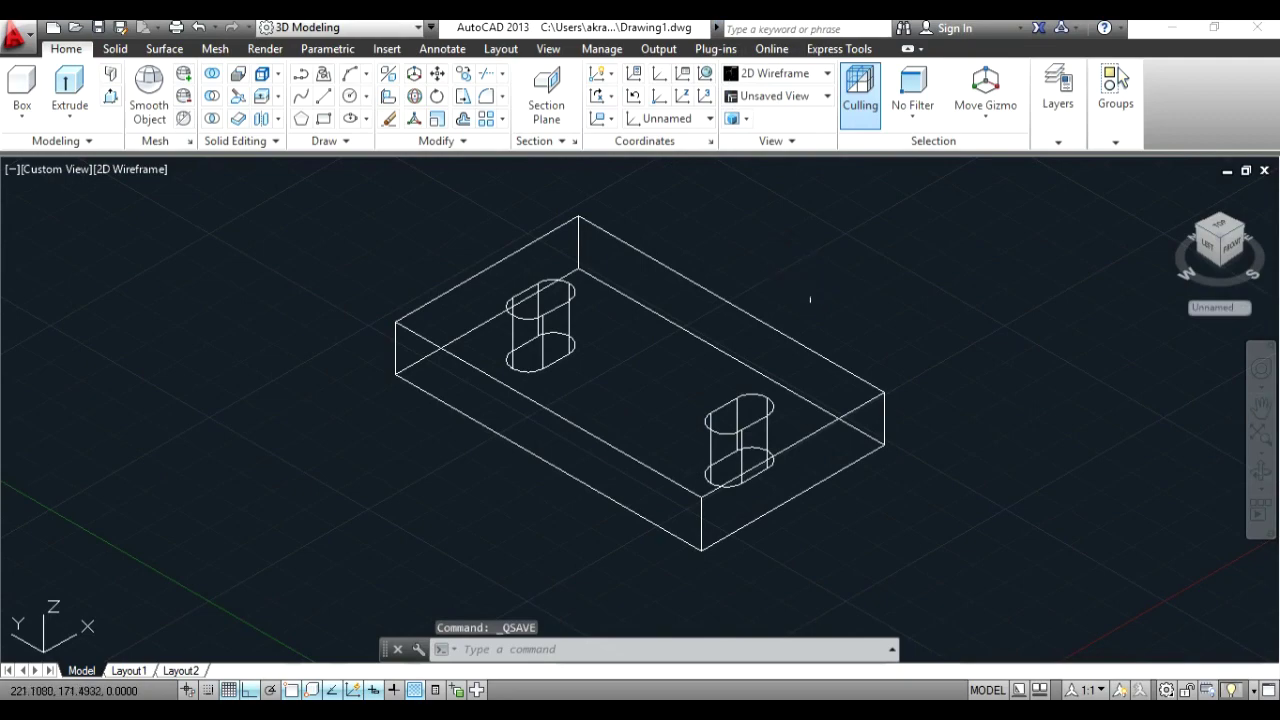
# Step: Realign the UCS with a new origin and Z-axis direction using the UCS icon's Move and Align
pyautogui.click(1260, 406)
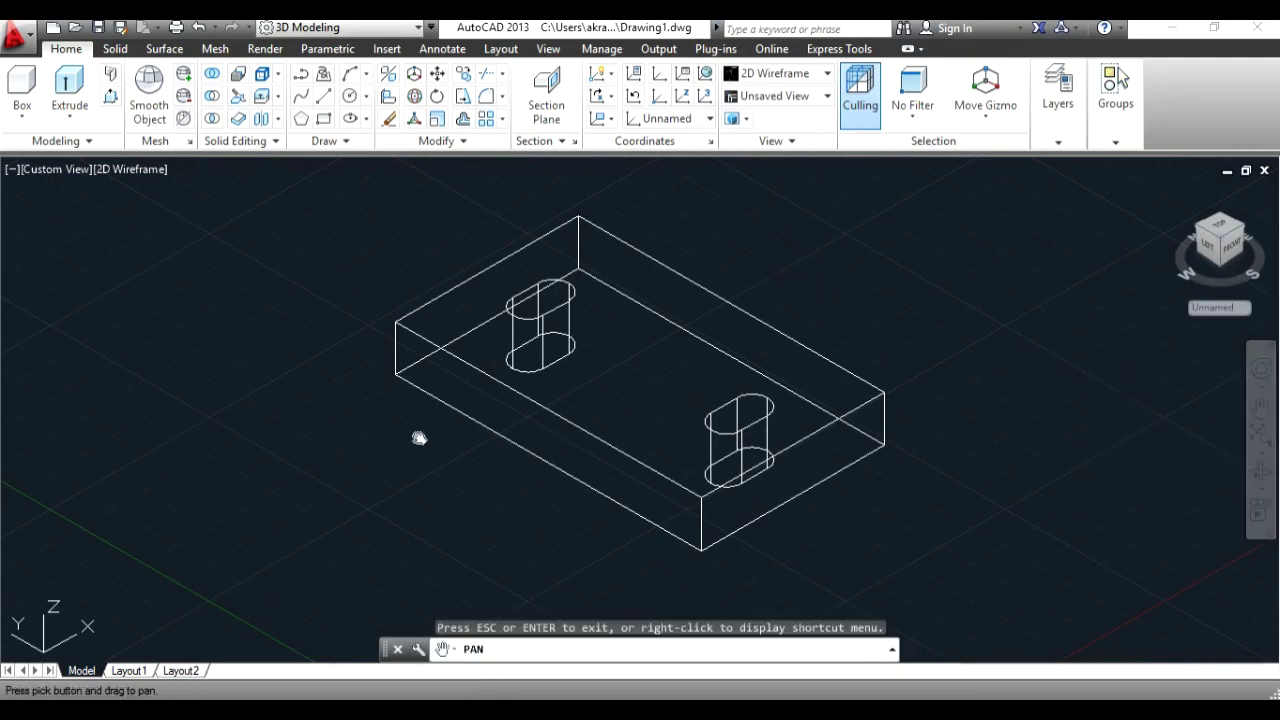
pyautogui.moveTo(419, 438)
pyautogui.mouseDown()
pyautogui.moveTo(566, 437)
pyautogui.moveTo(651, 486)
pyautogui.moveTo(672, 463)
pyautogui.mouseUp()
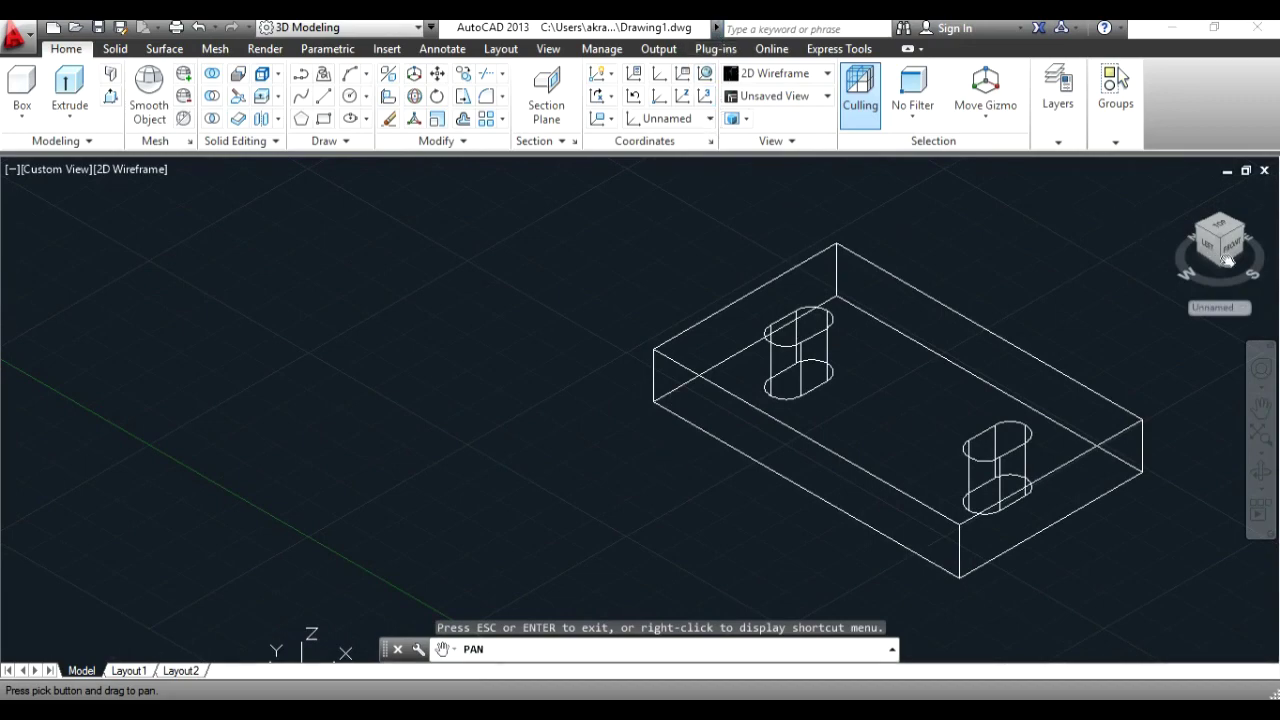
pyautogui.press('Escape')
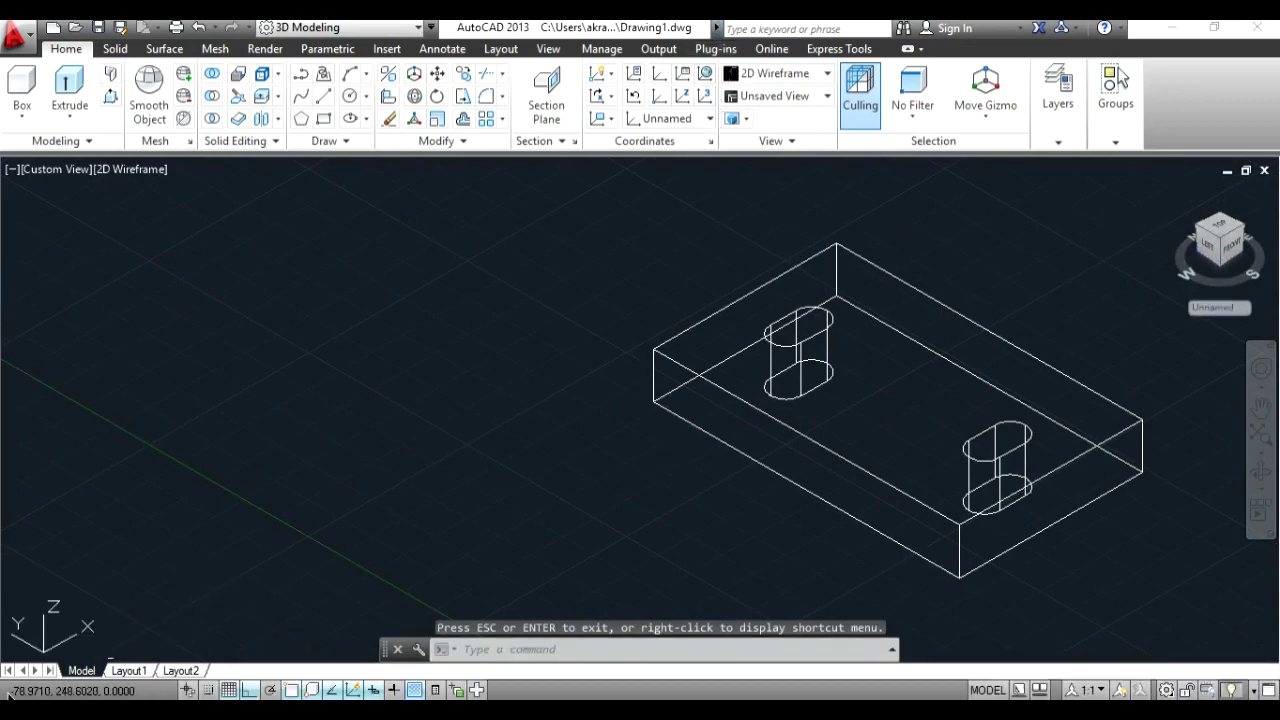
pyautogui.click(44, 646)
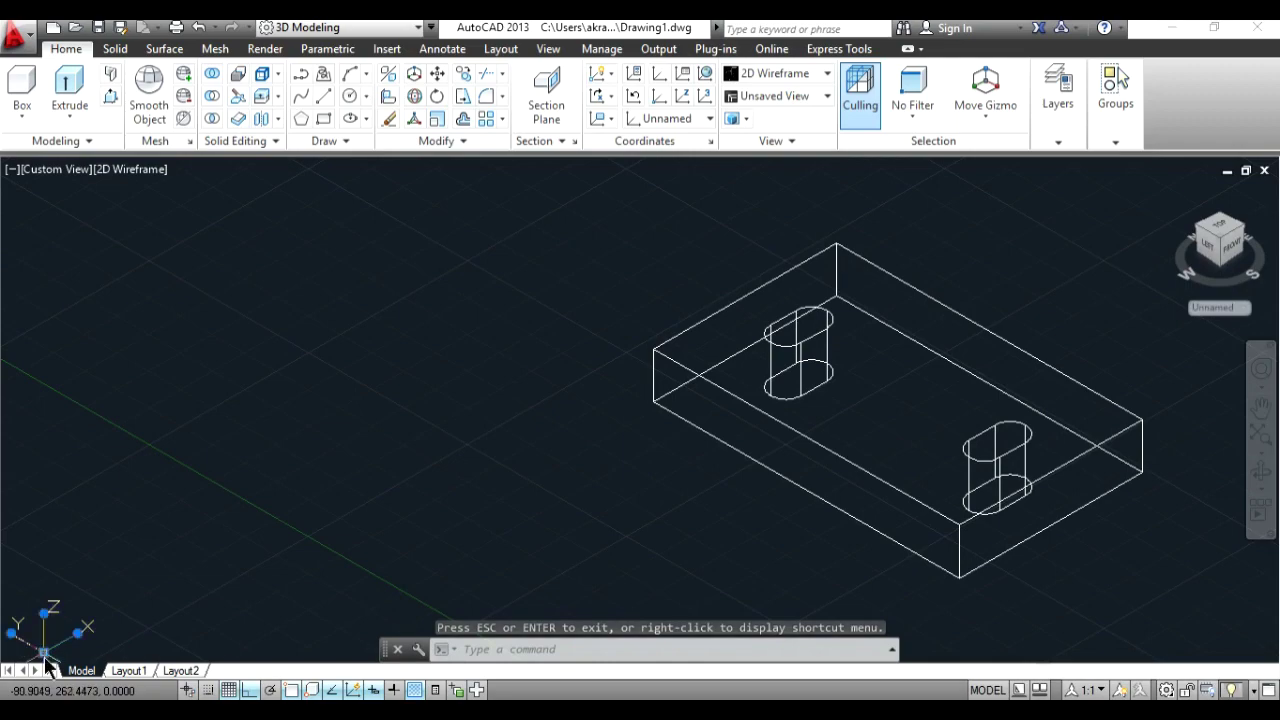
pyautogui.click(44, 649)
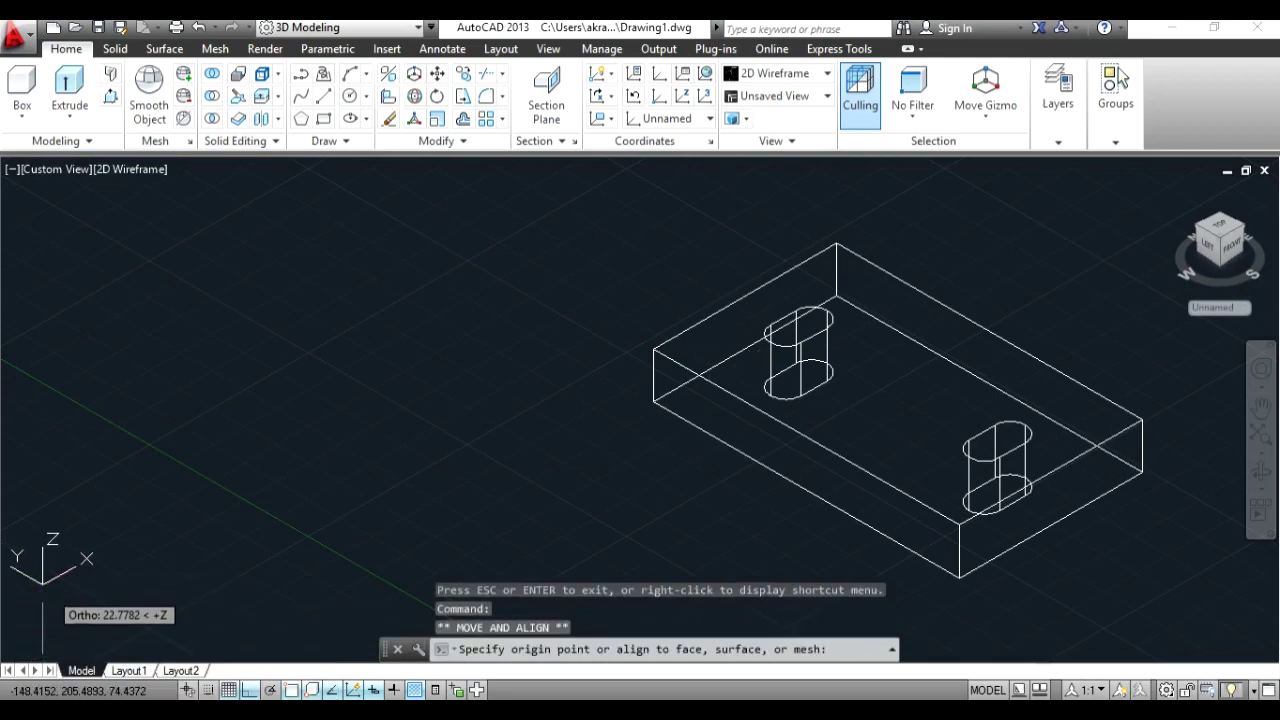
pyautogui.click(46, 610)
pyautogui.click(44, 612)
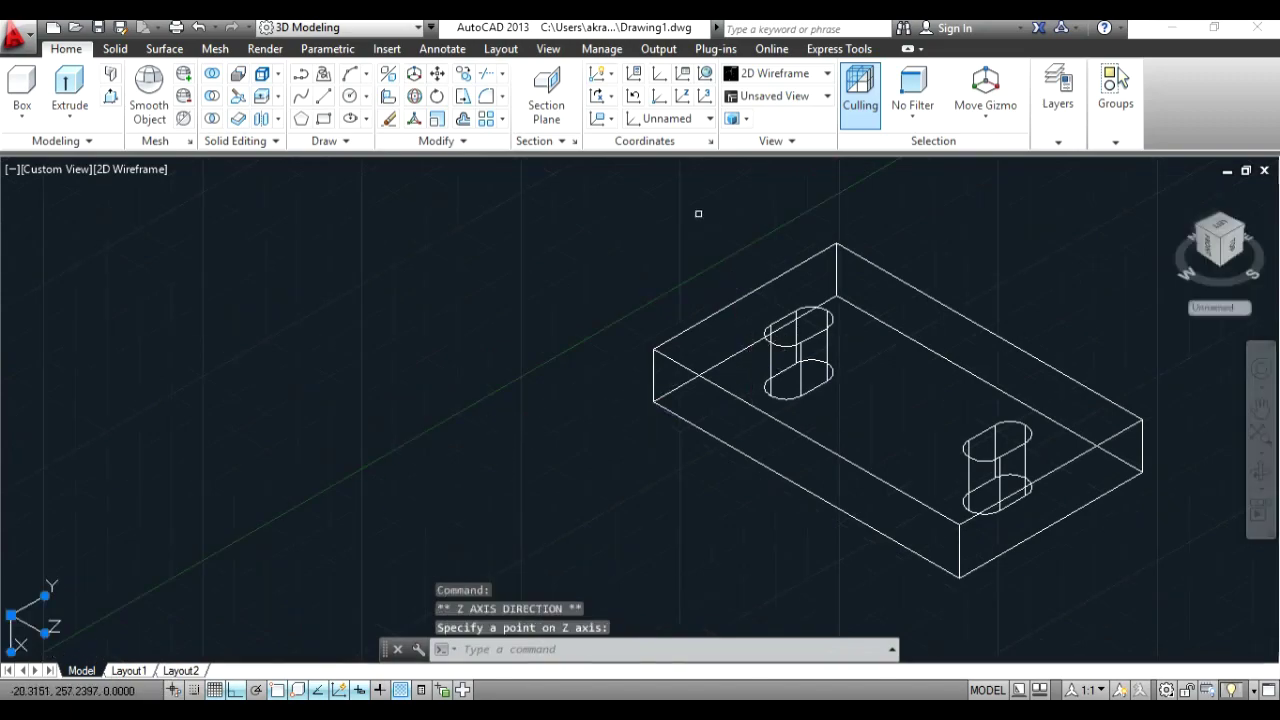
# Step: Switch to the Front view and pan the plate into place
pyautogui.moveTo(1220, 242)
pyautogui.click(1236, 246)
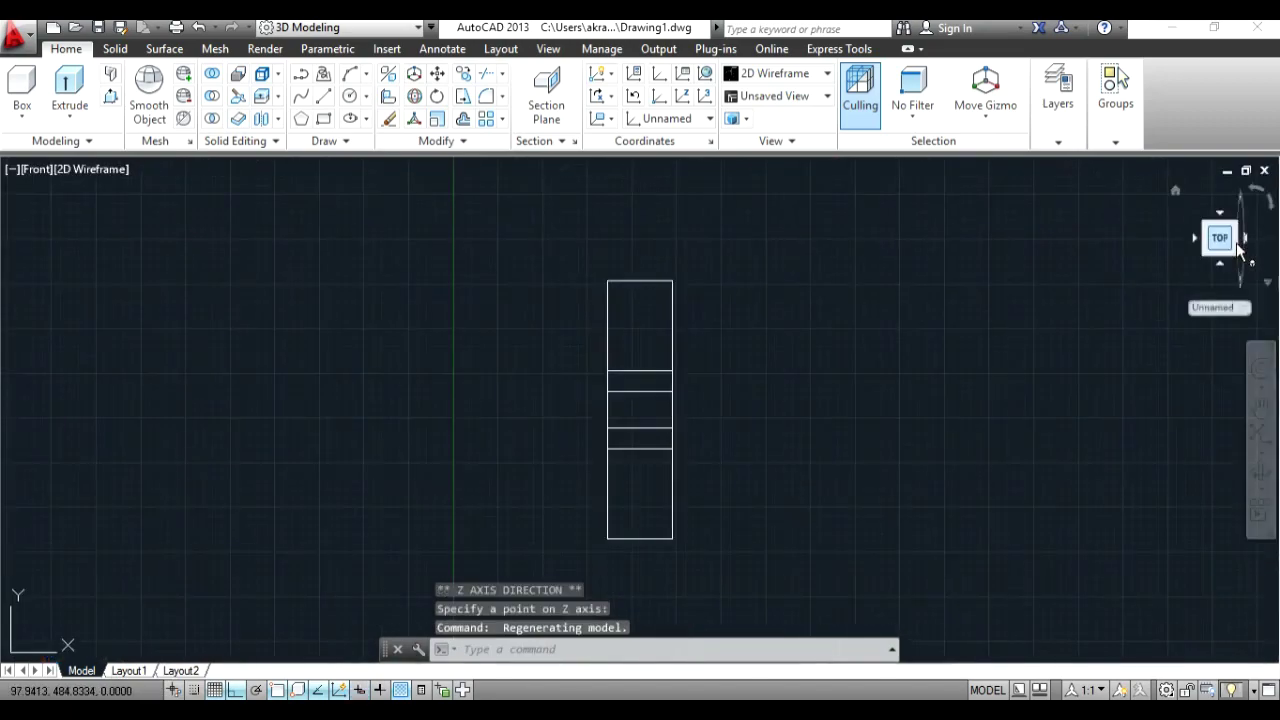
pyautogui.click(1260, 410)
pyautogui.moveTo(940, 417); pyautogui.dragTo(1145, 427)
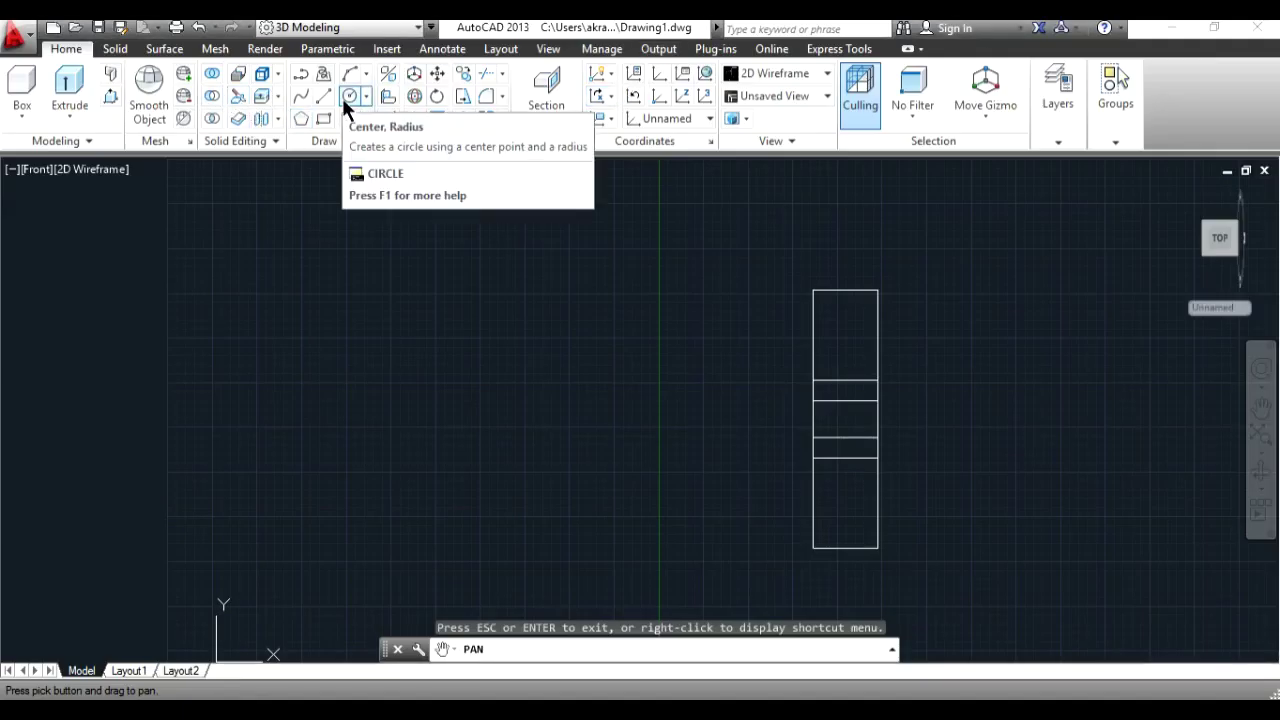
# Step: Draw a radius-30 circle centred to the left of the plate
pyautogui.click(342, 97)
pyautogui.click(429, 359)
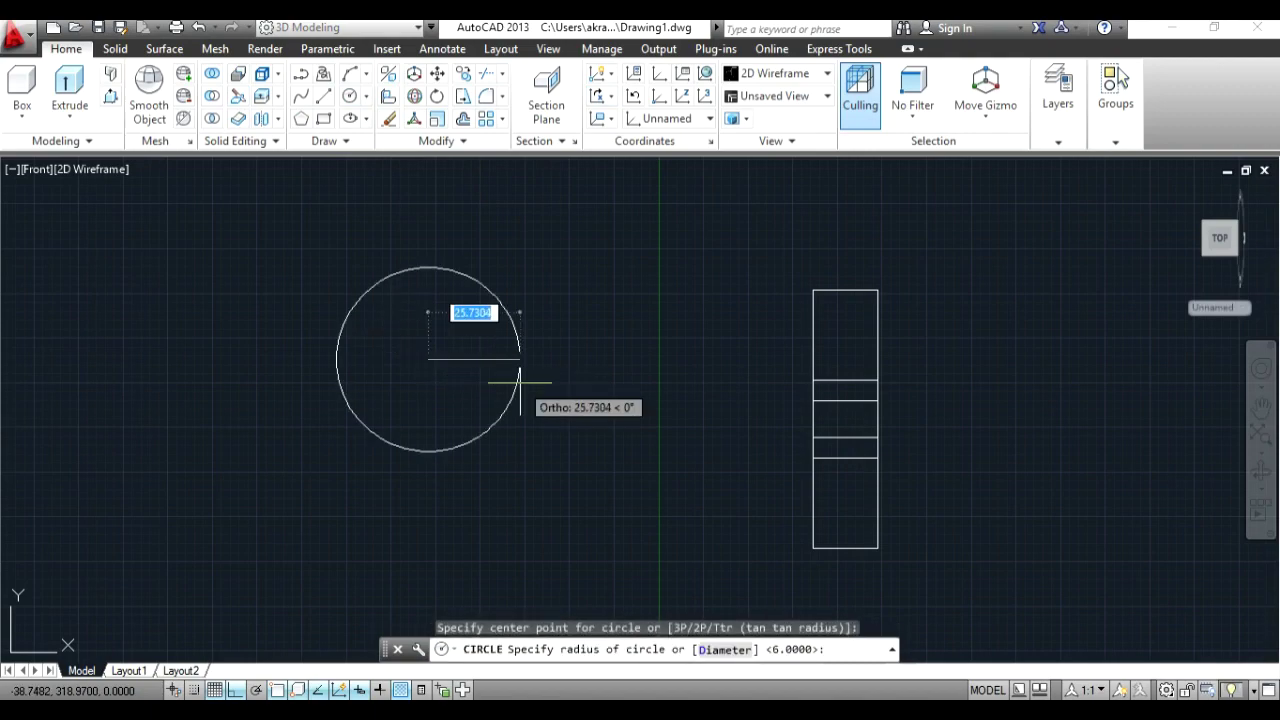
pyautogui.write('30')
pyautogui.press('Return')
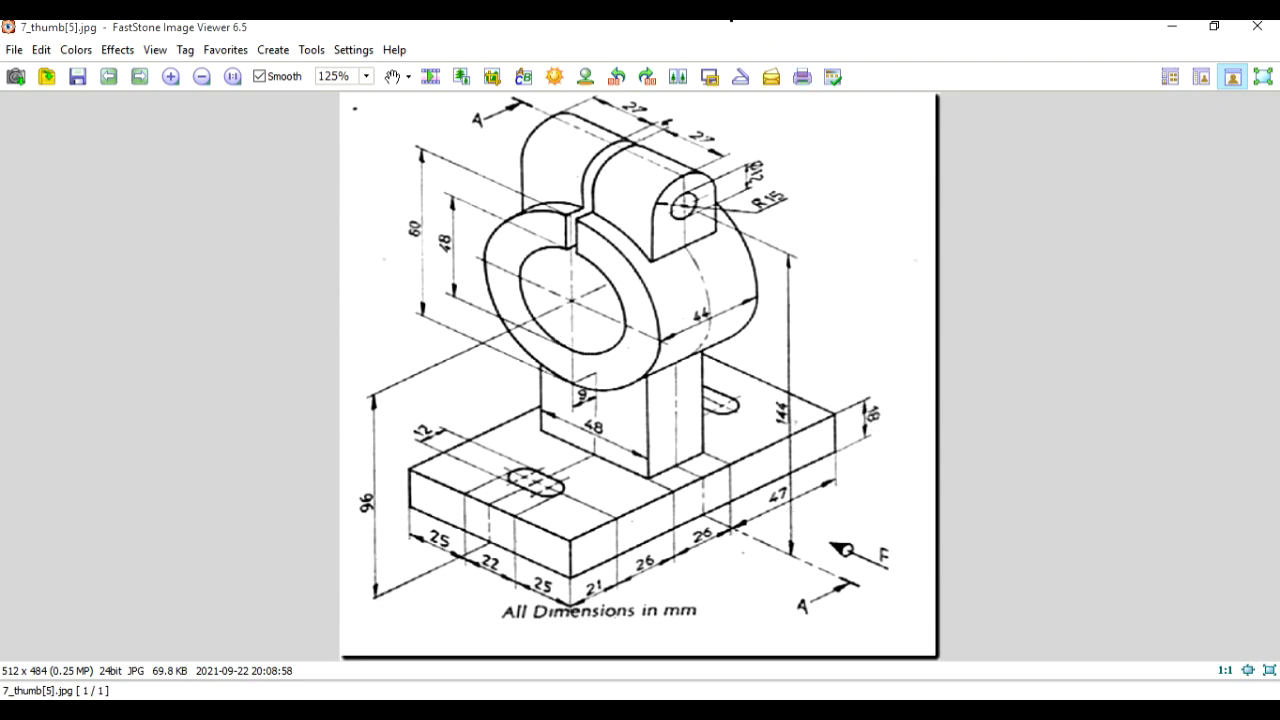
# Step: Calculate 96 − 18 = 78 in Windows Calculator
pyautogui.click(1040, 10)
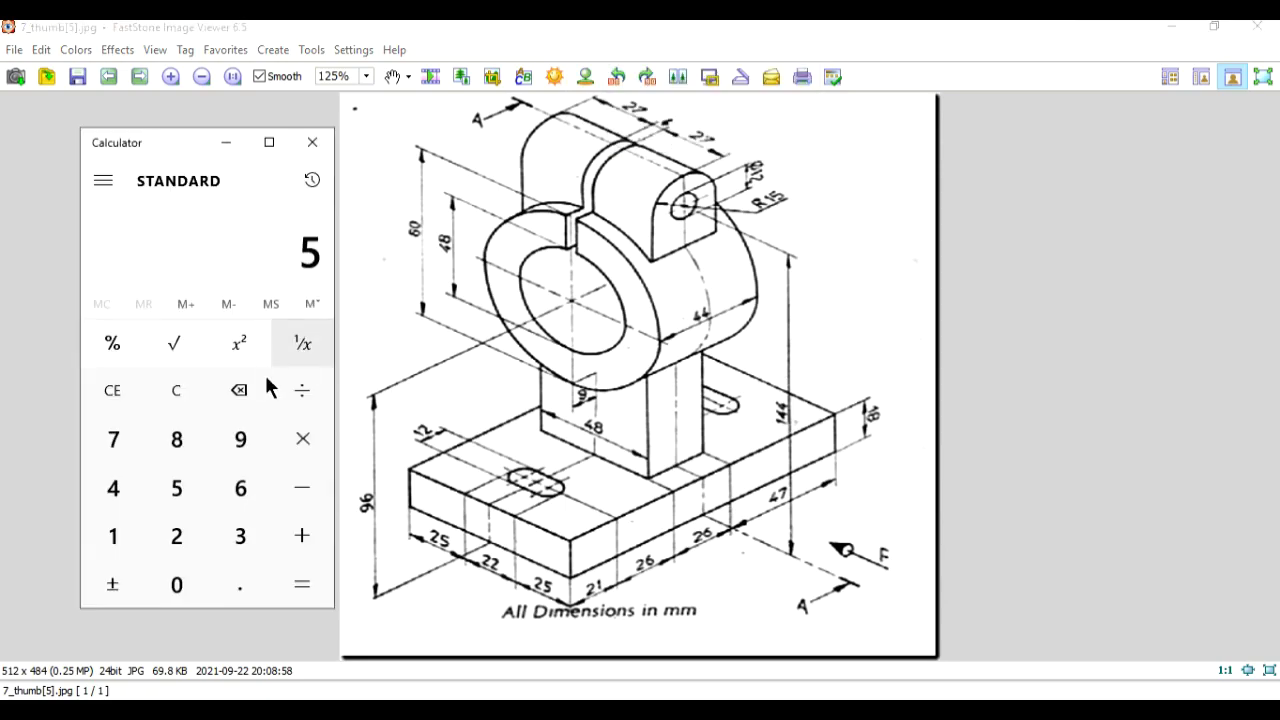
pyautogui.click(233, 450)
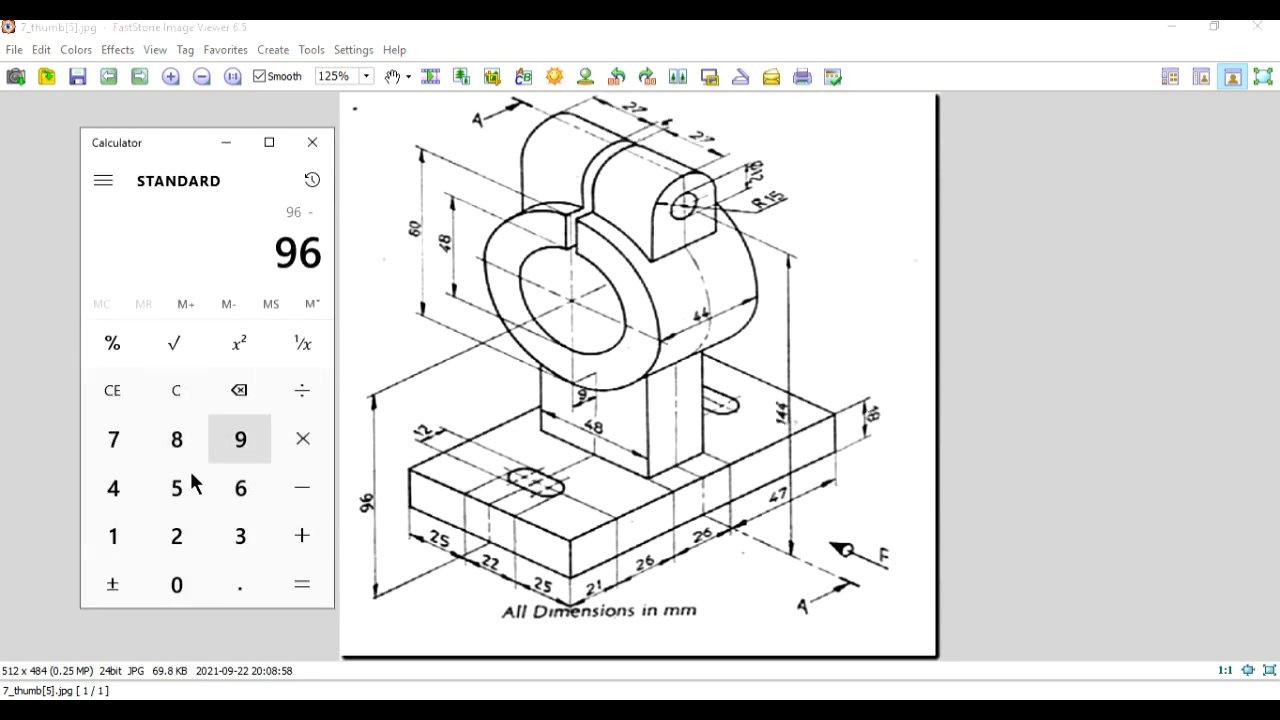
pyautogui.click(115, 536)
pyautogui.click(177, 440)
pyautogui.click(287, 577)
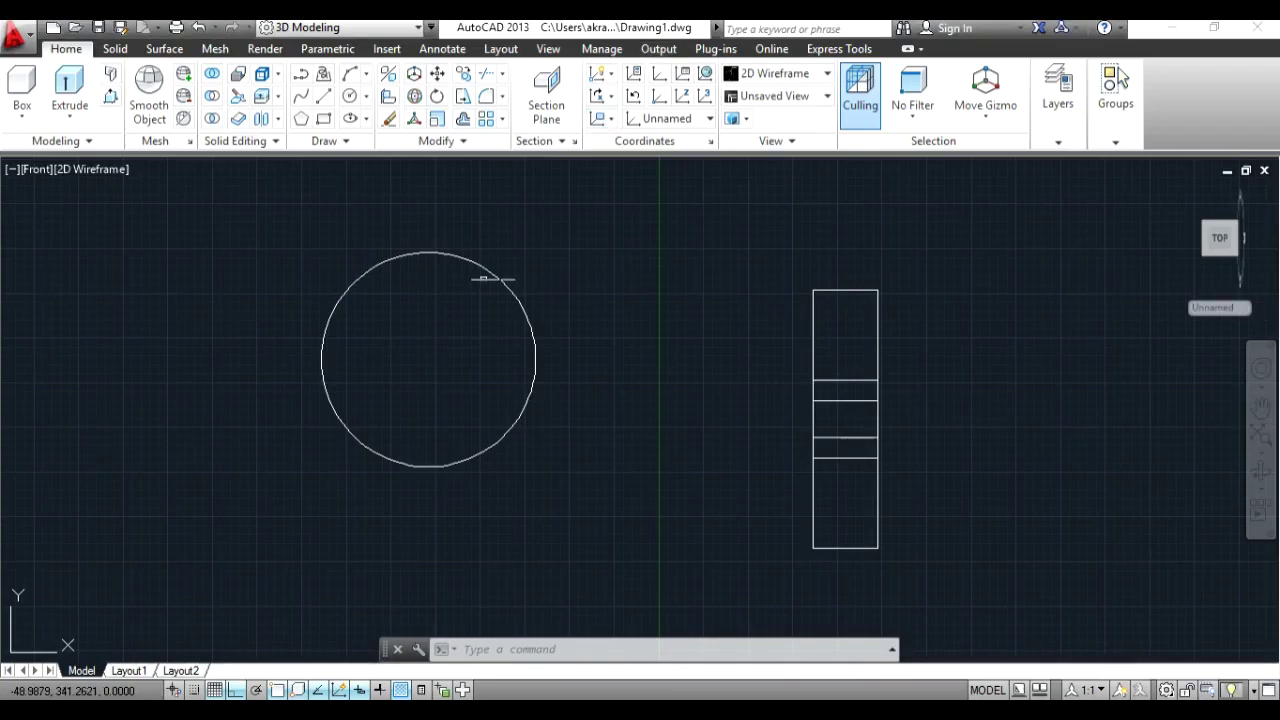
# Step: Draw a 78-unit line to the right from the circle centre, checking the reference drawing
pyautogui.click(324, 101)
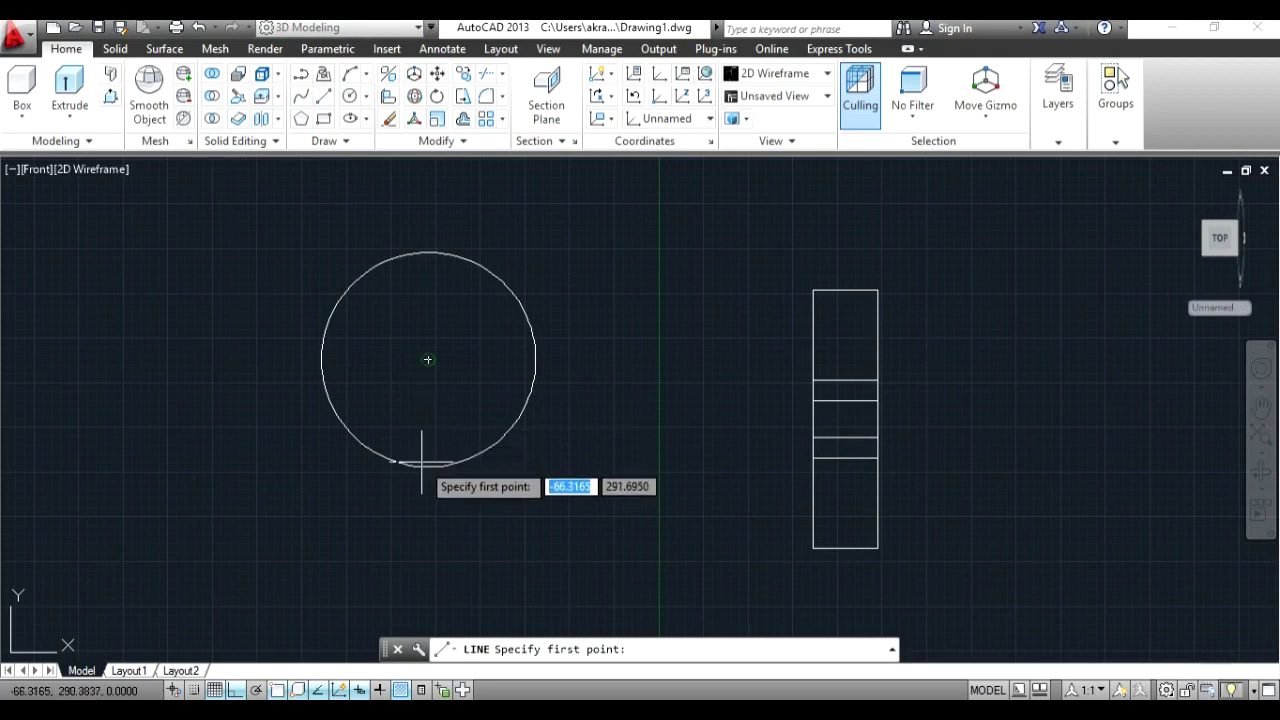
pyautogui.click(428, 358)
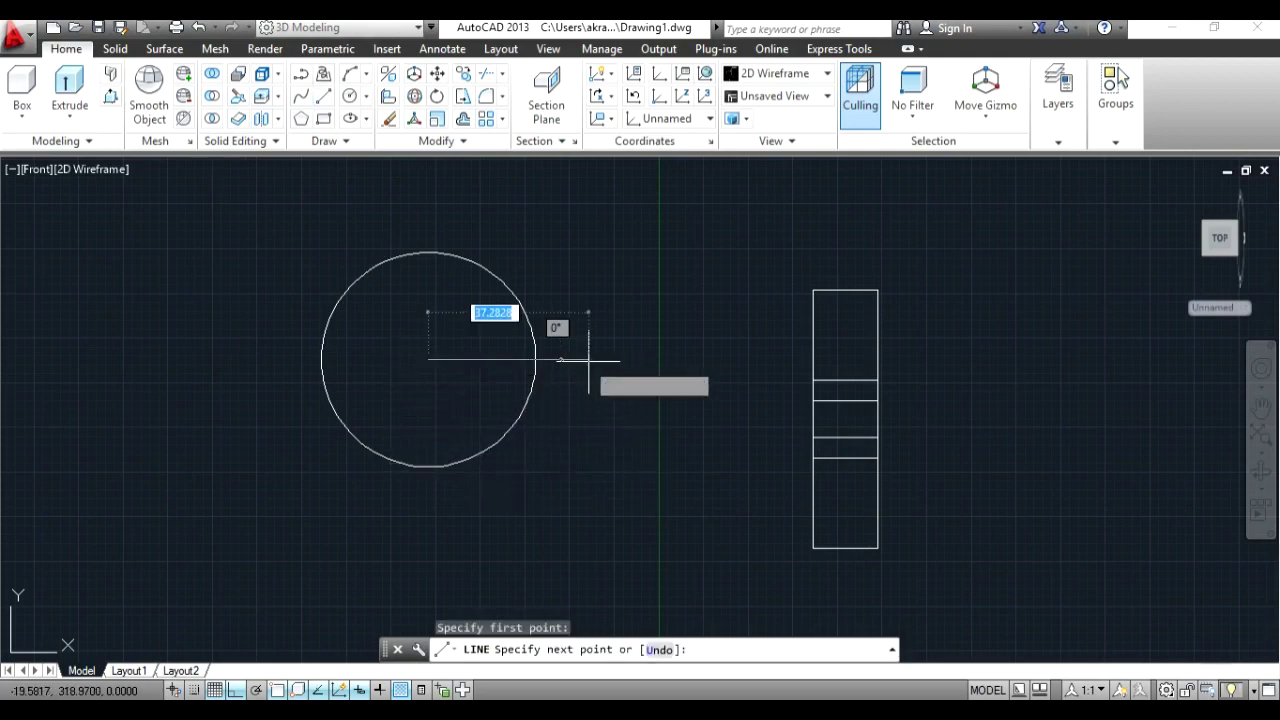
pyautogui.write('7')
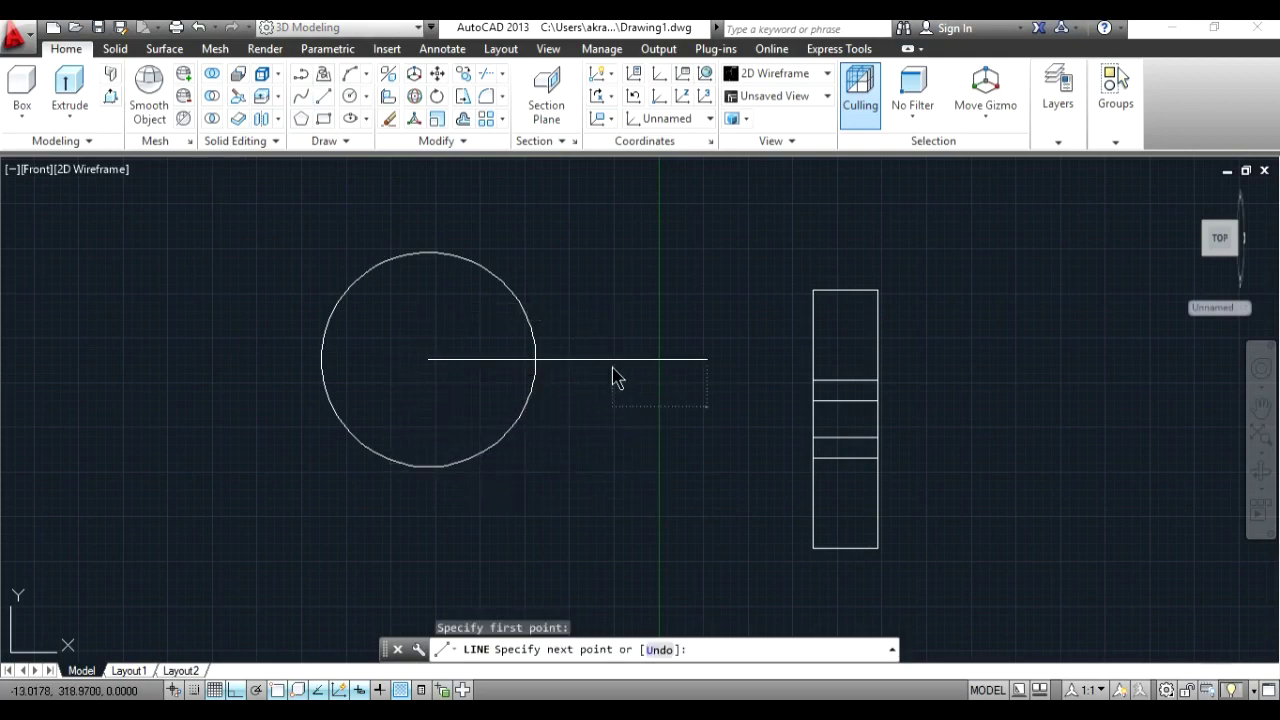
pyautogui.press('Return')
pyautogui.press('Return')
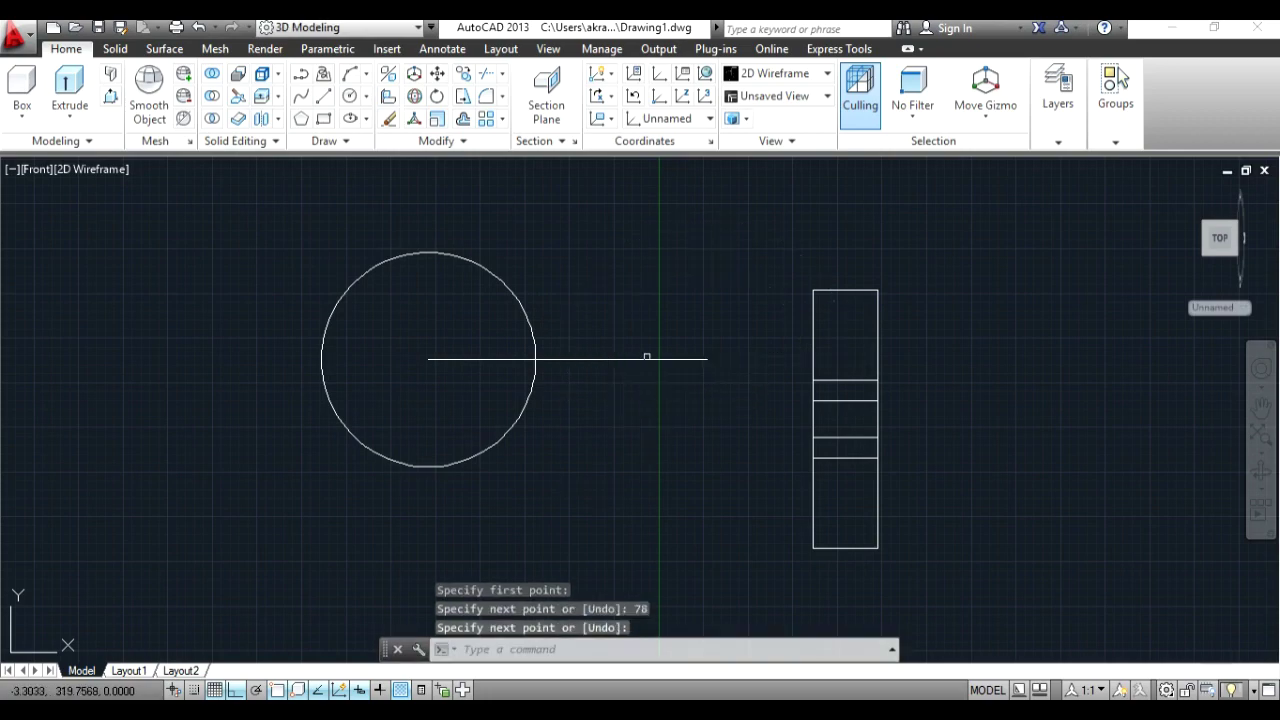
pyautogui.click(710, 10)
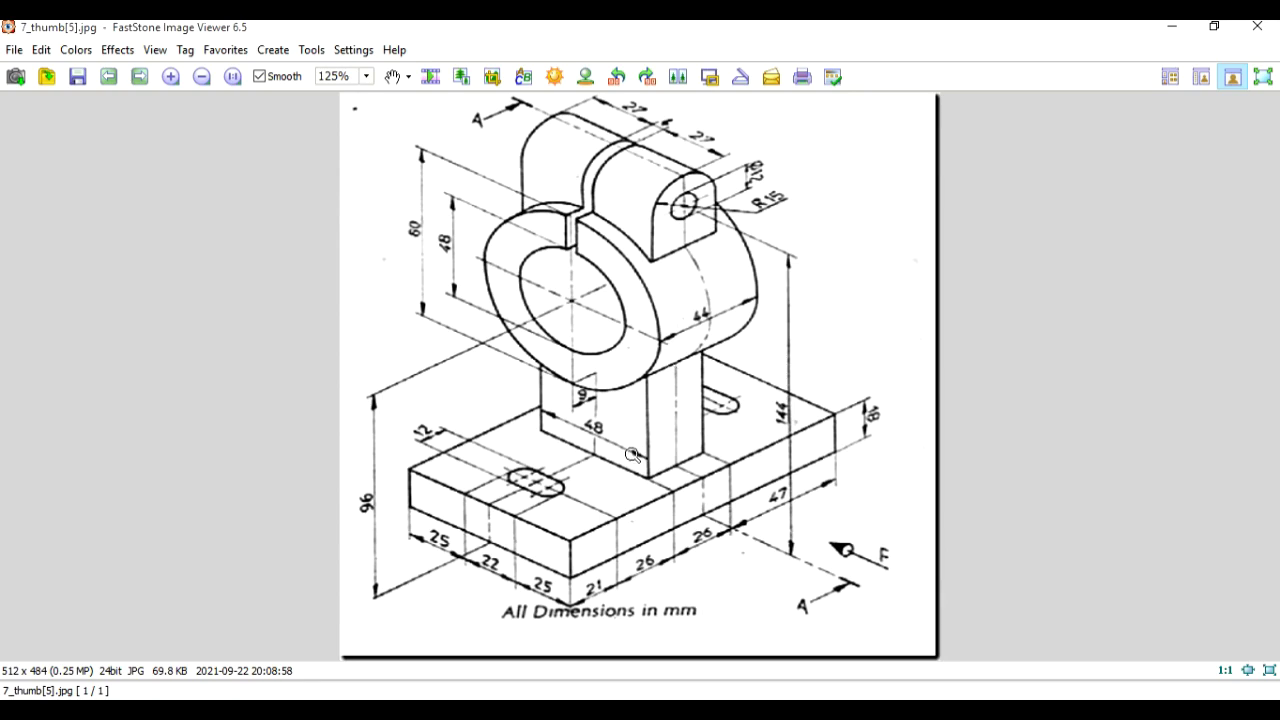
pyautogui.click(665, 12)
# Step: Draw a line 24 units down from its end and back left below the circle, then select the bottom line and circle
pyautogui.click(330, 101)
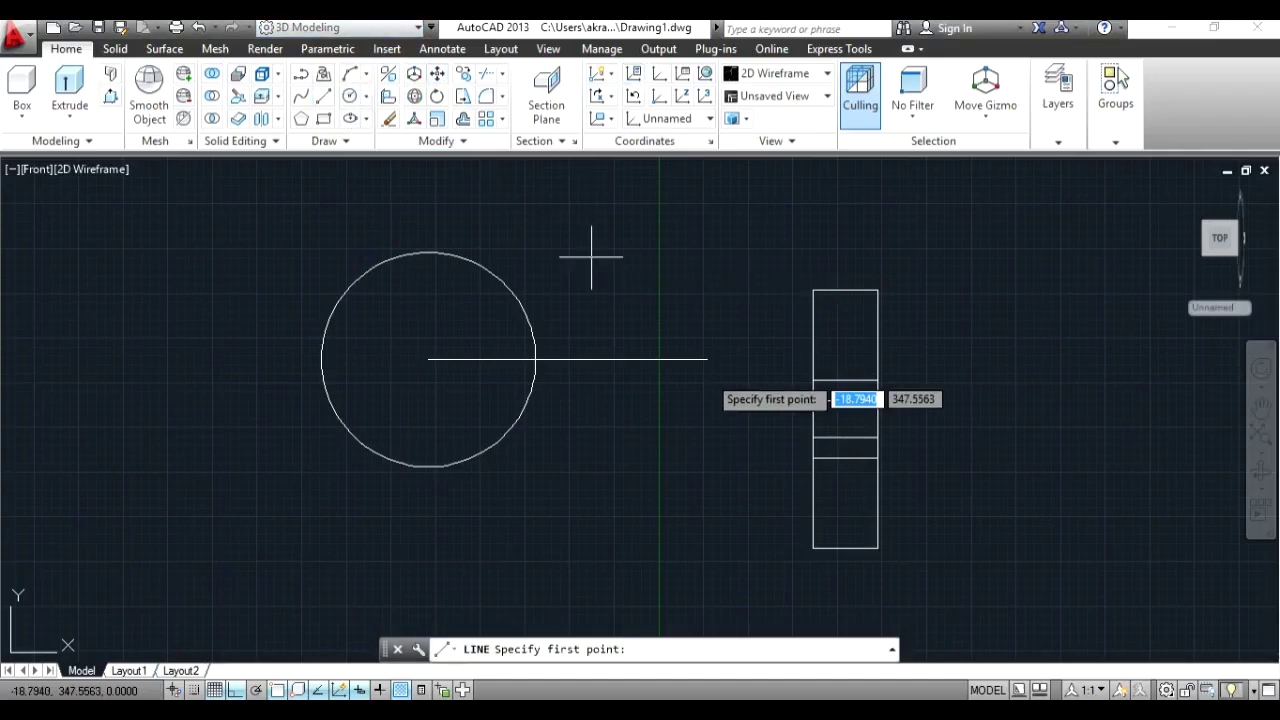
pyautogui.click(707, 360)
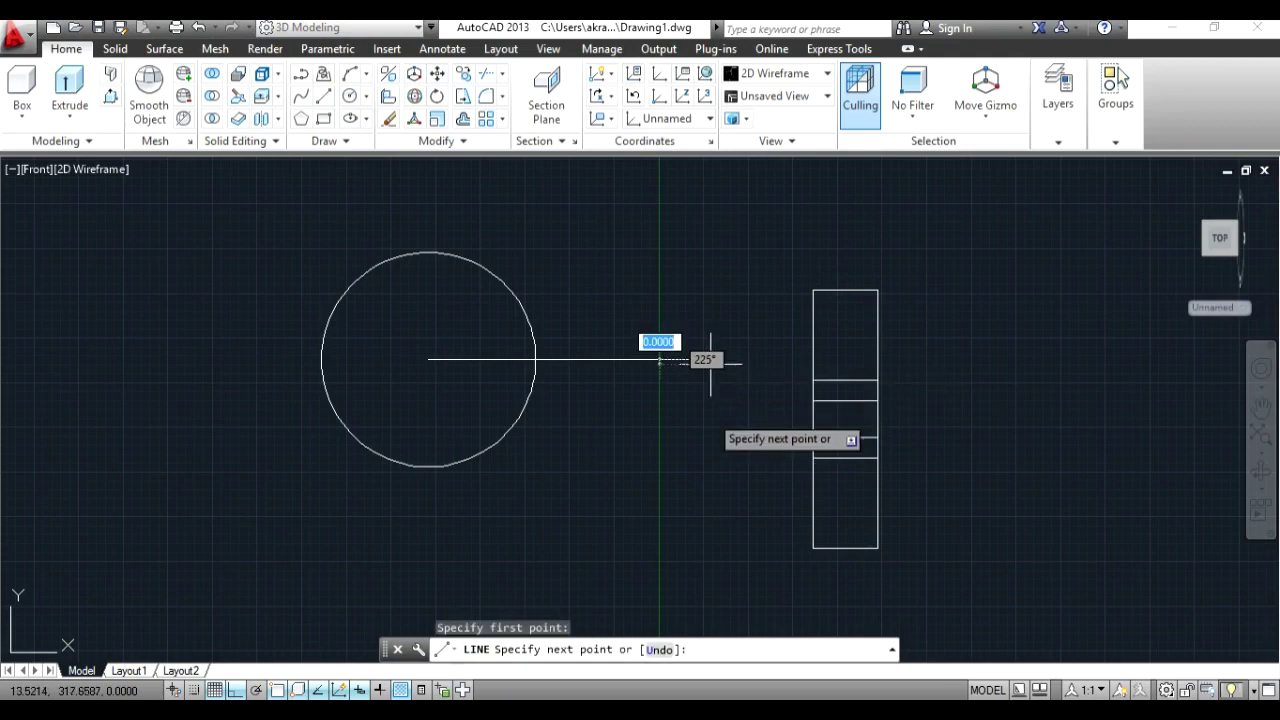
pyautogui.write('24')
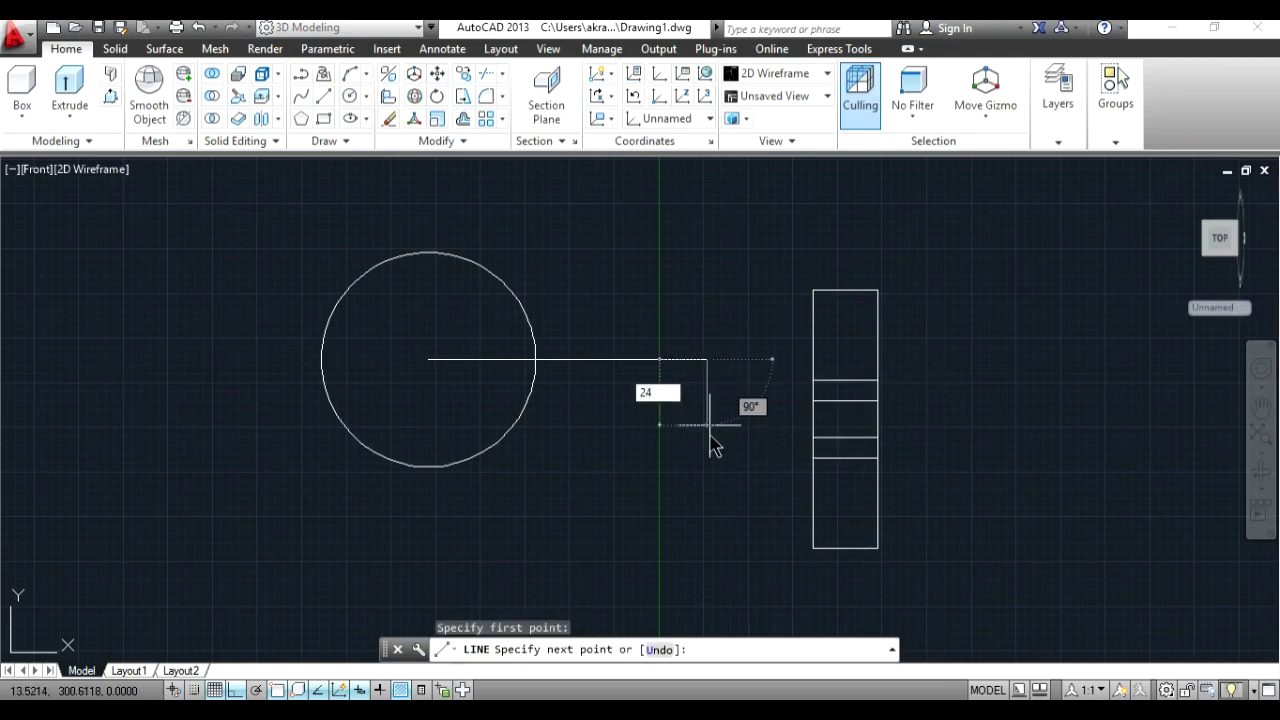
pyautogui.press('Return')
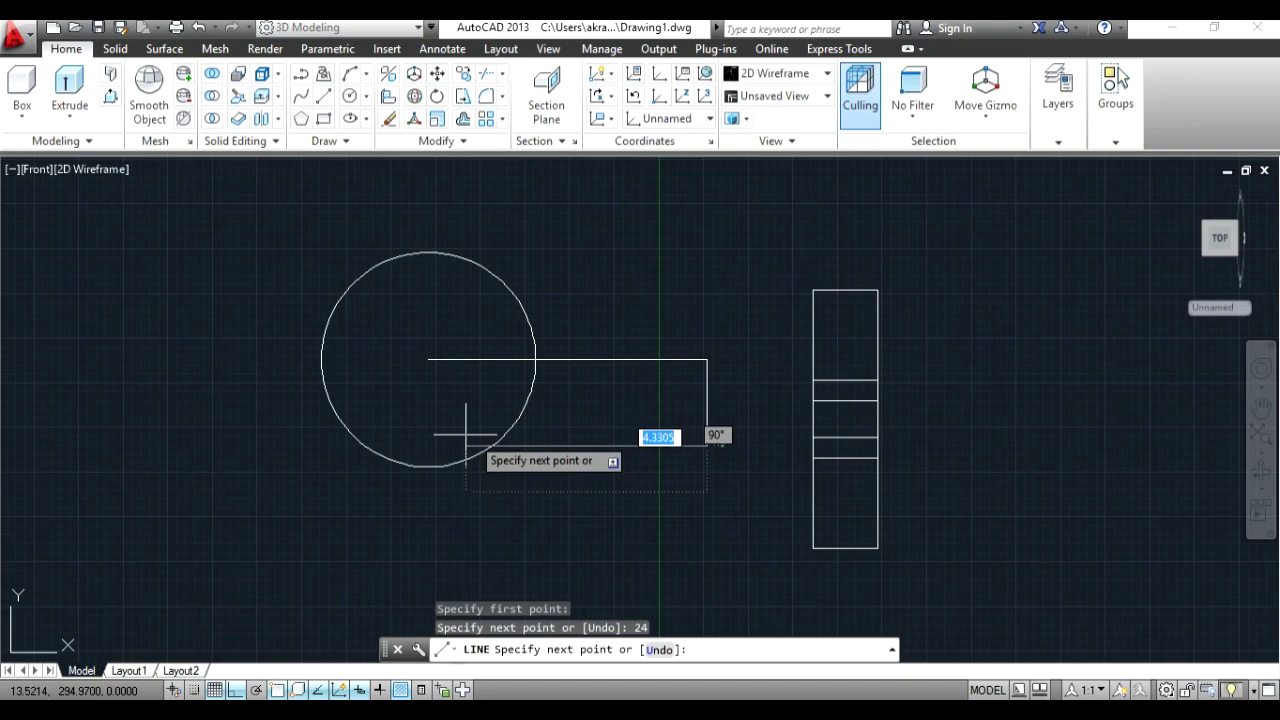
pyautogui.click(424, 442)
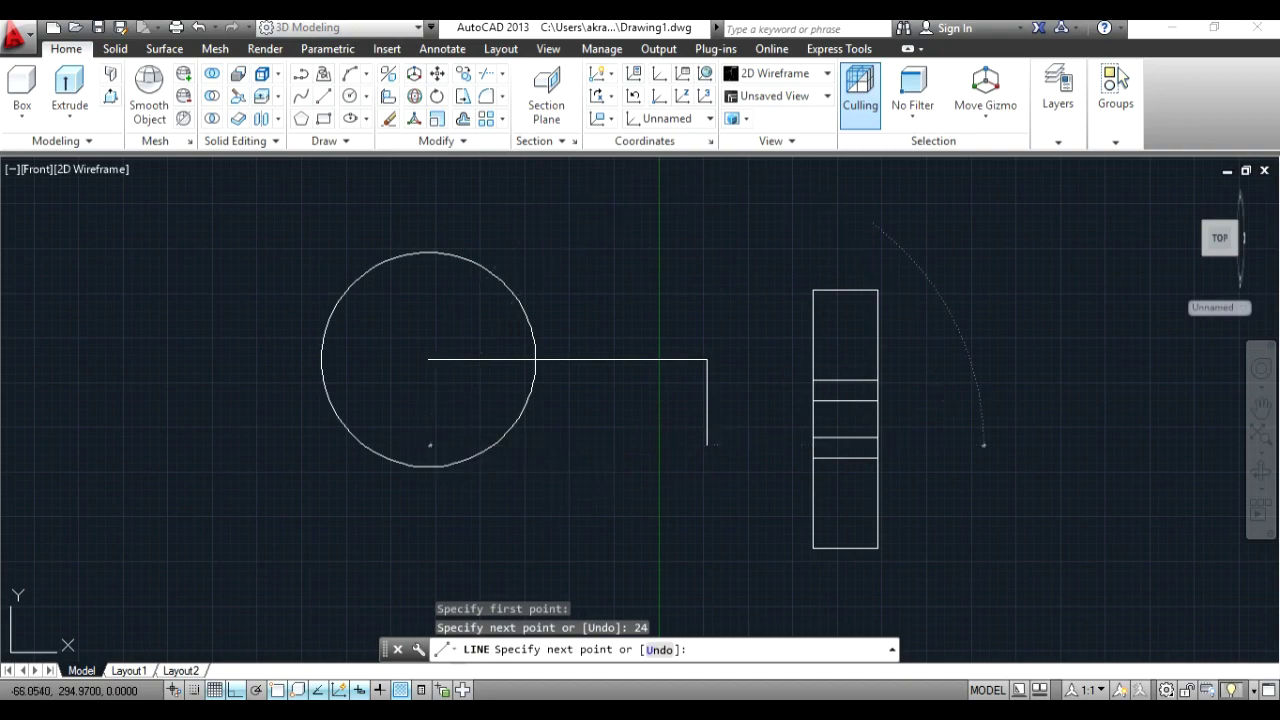
pyautogui.press('Return')
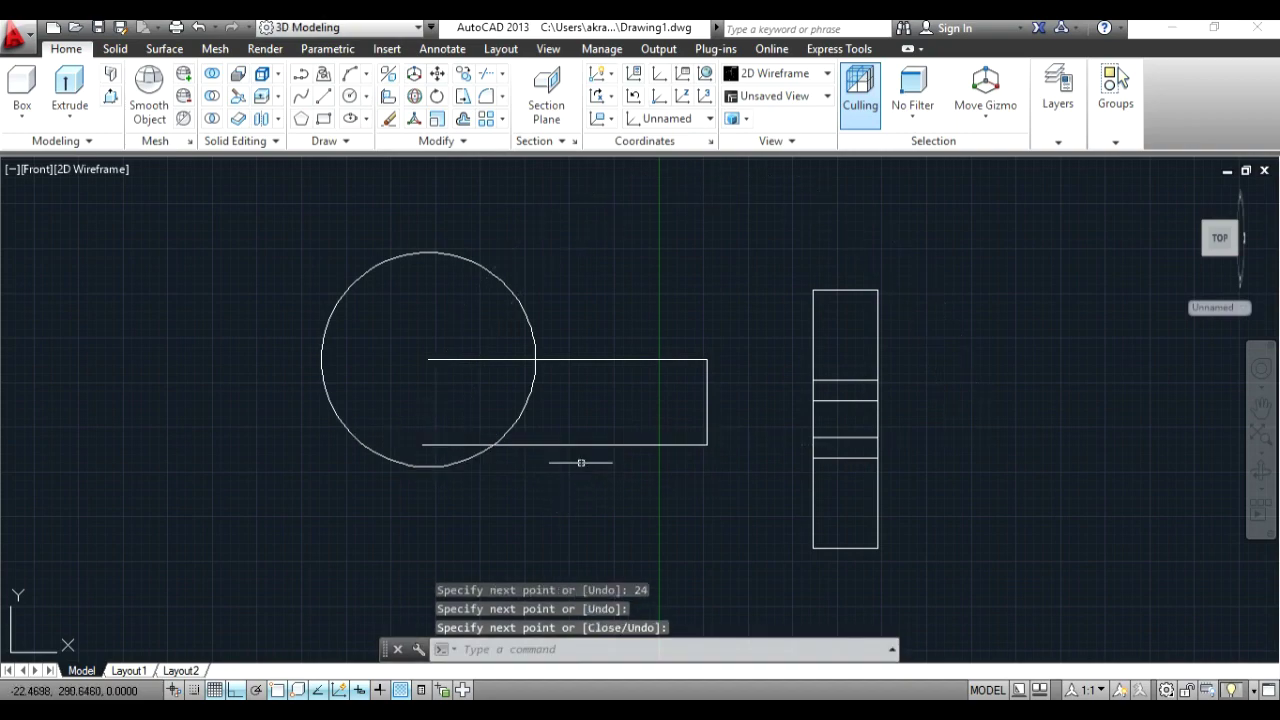
pyautogui.click(571, 444)
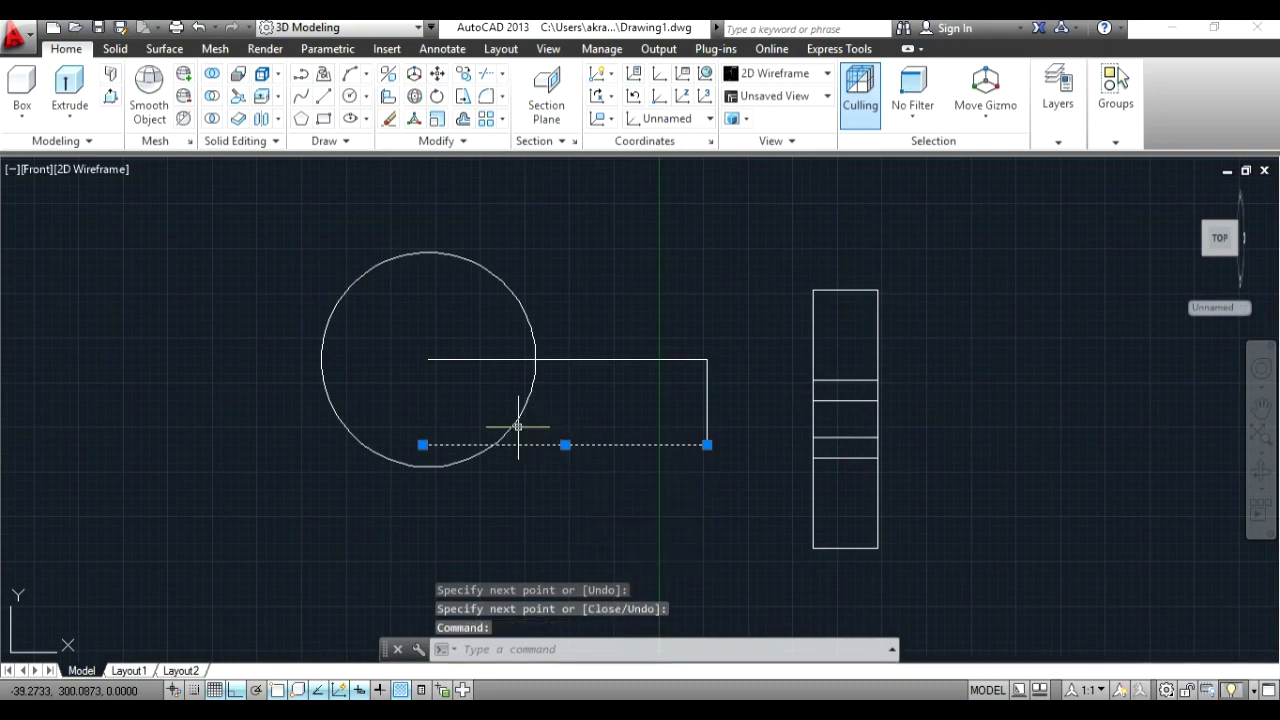
pyautogui.click(518, 427)
# Step: Trim the part of the bottom line lying inside the circle
pyautogui.click(487, 79)
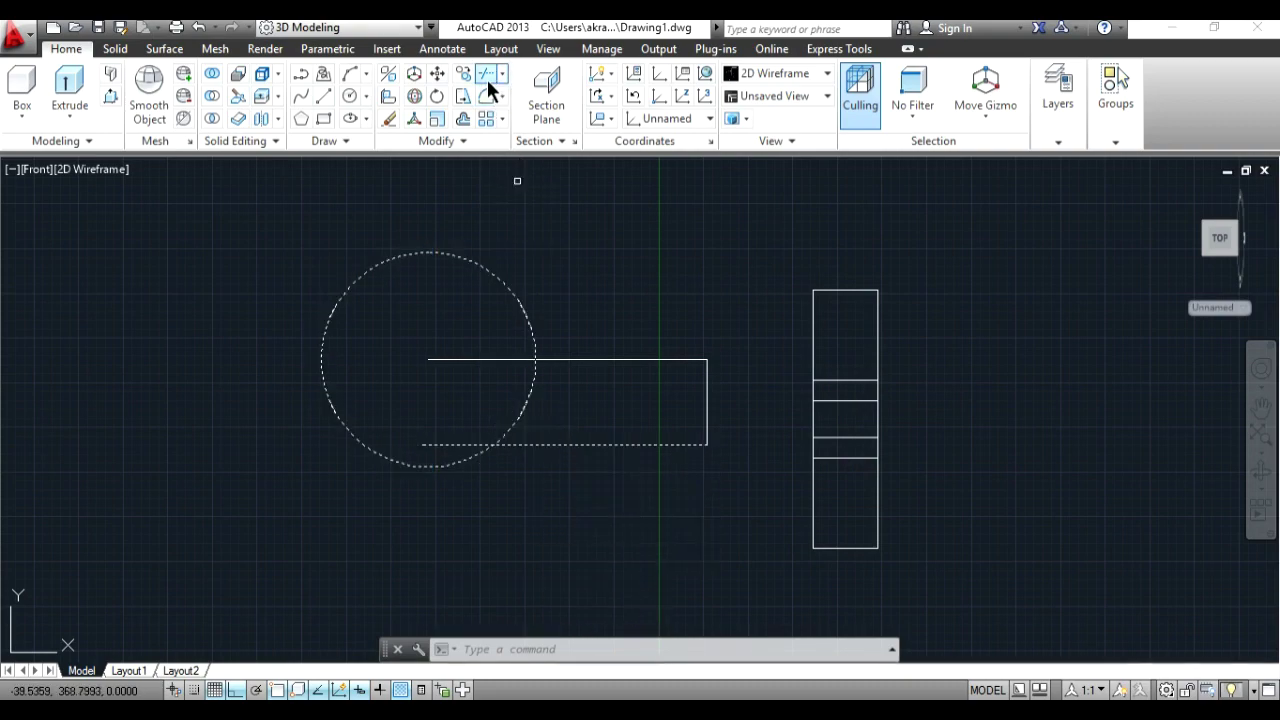
pyautogui.click(453, 445)
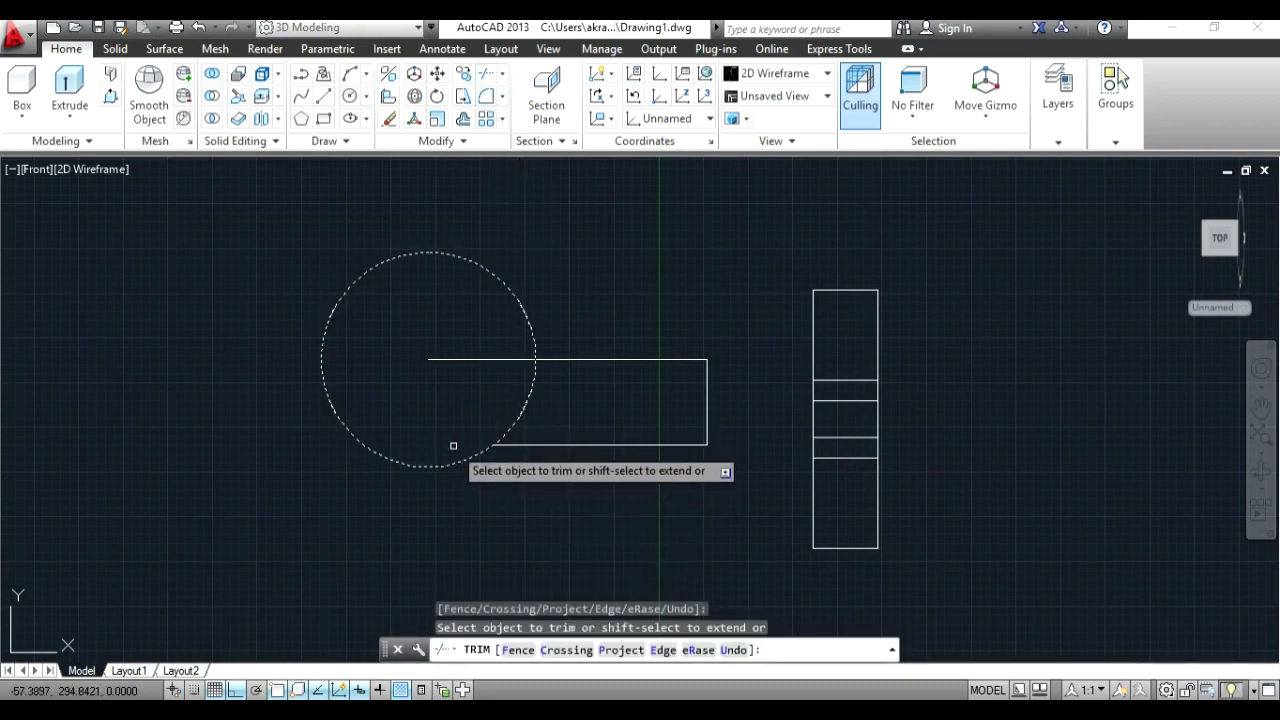
pyautogui.press('Return')
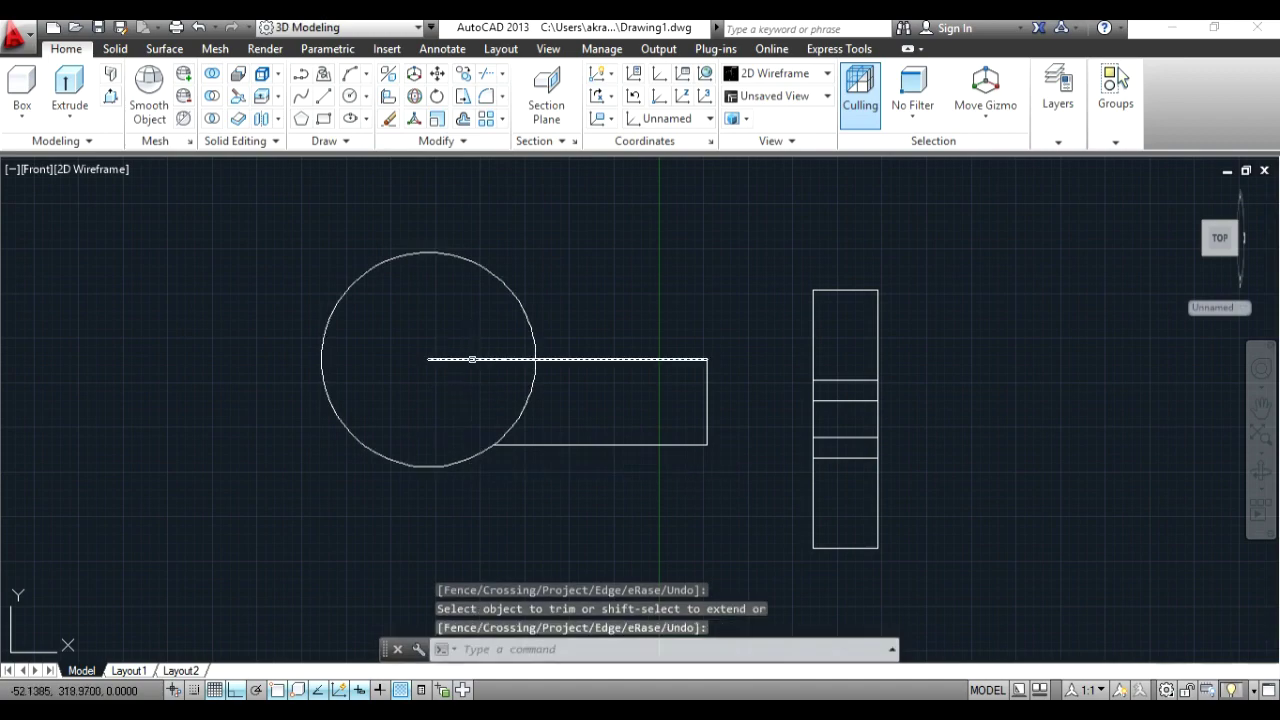
# Step: Erase the 78-unit centre line and select the vertical and bottom lines
pyautogui.click(472, 359)
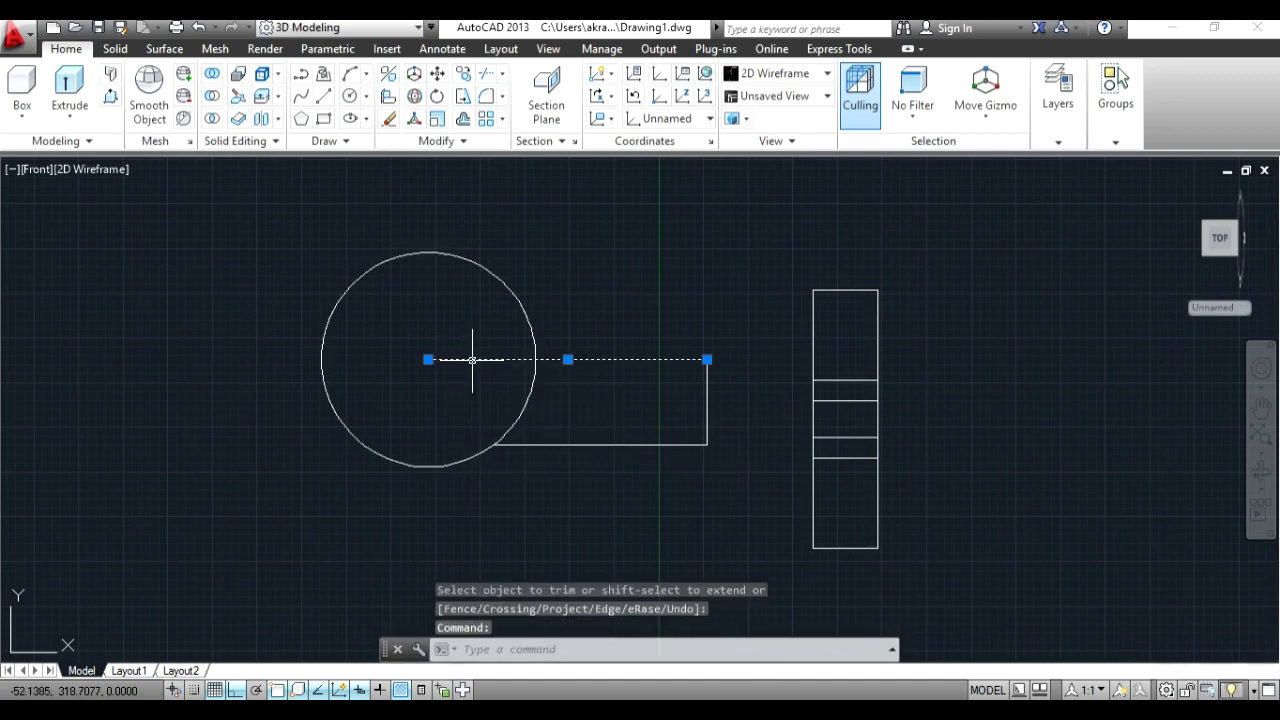
pyautogui.press('Delete')
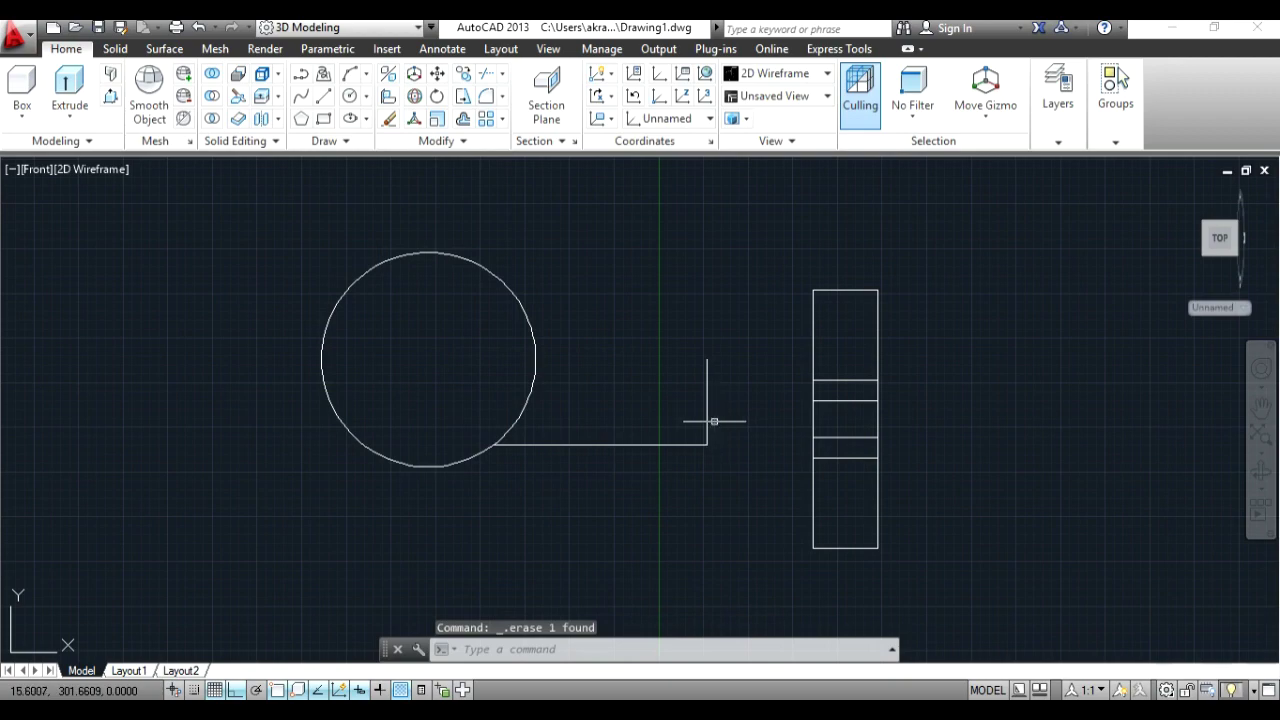
pyautogui.click(707, 421)
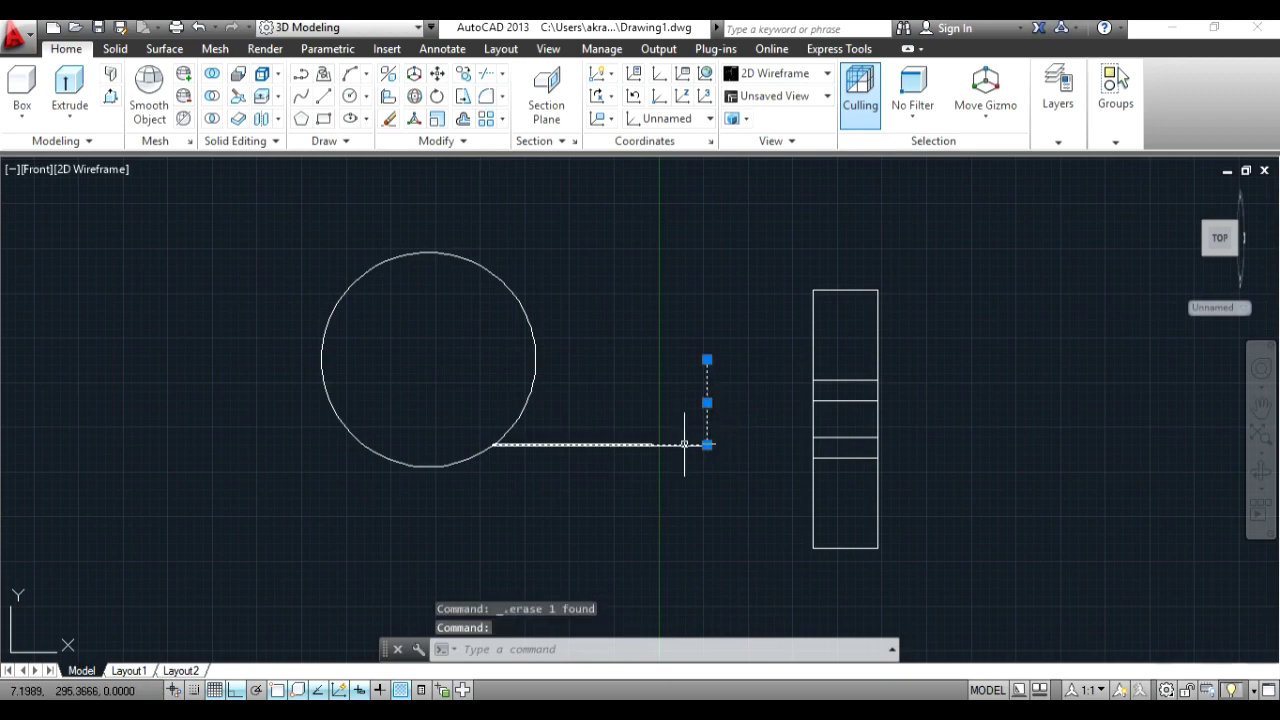
pyautogui.click(684, 444)
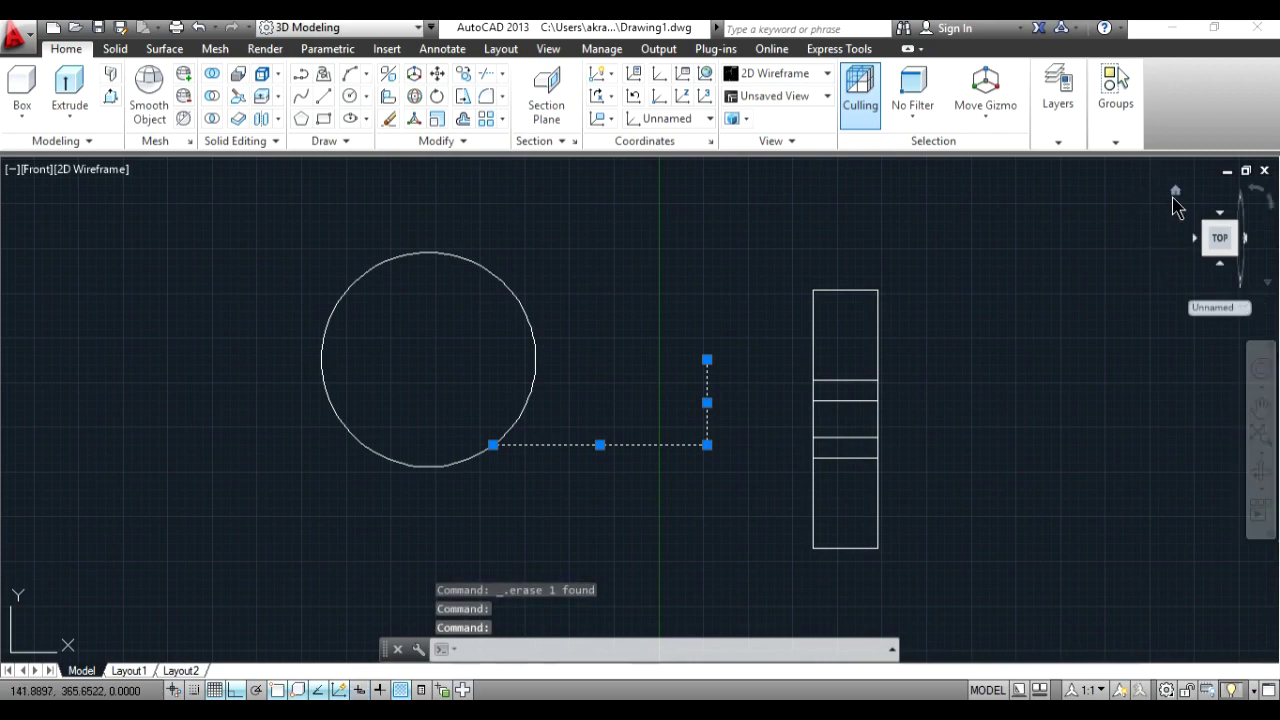
pyautogui.moveTo(1163, 191); pyautogui.dragTo(1154, 206)
# Step: Mirror the two lines with MIRROR3D through a plane at the circle centre, keeping the originals
pyautogui.scroll(-2, 950, 315)
pyautogui.scroll(-2, 950, 315)
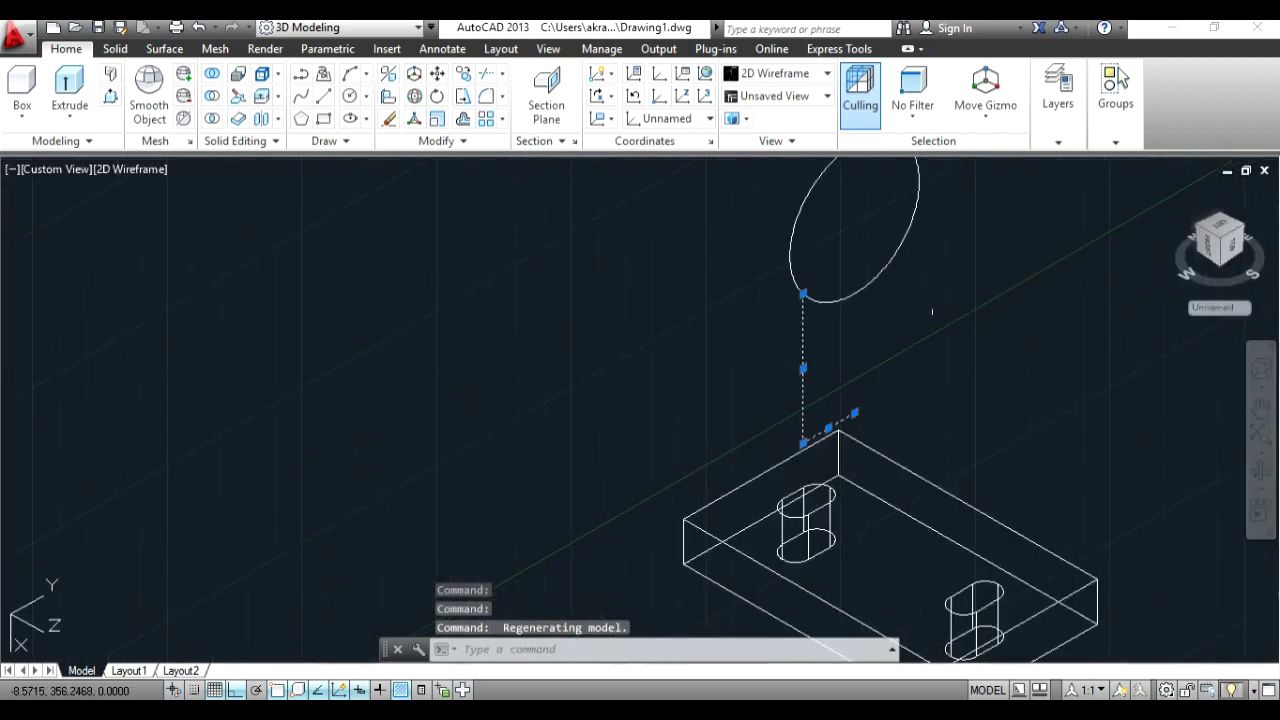
pyautogui.click(389, 75)
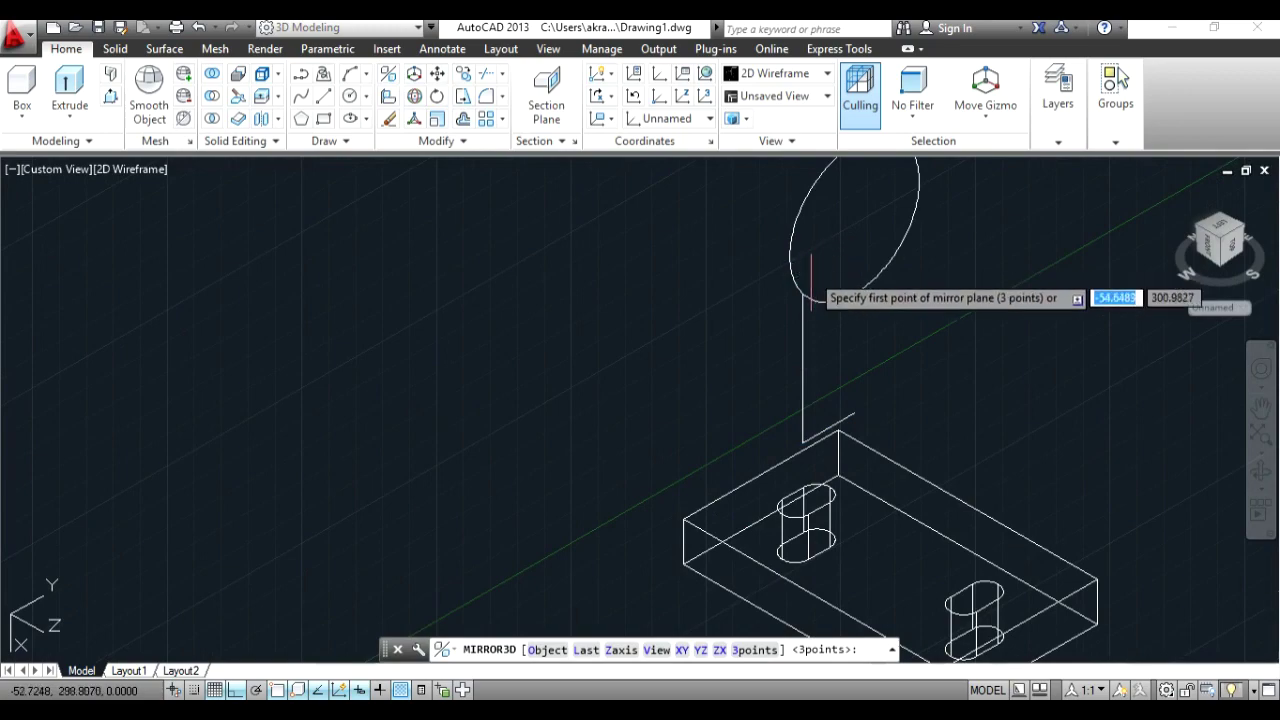
pyautogui.click(854, 218)
pyautogui.click(854, 412)
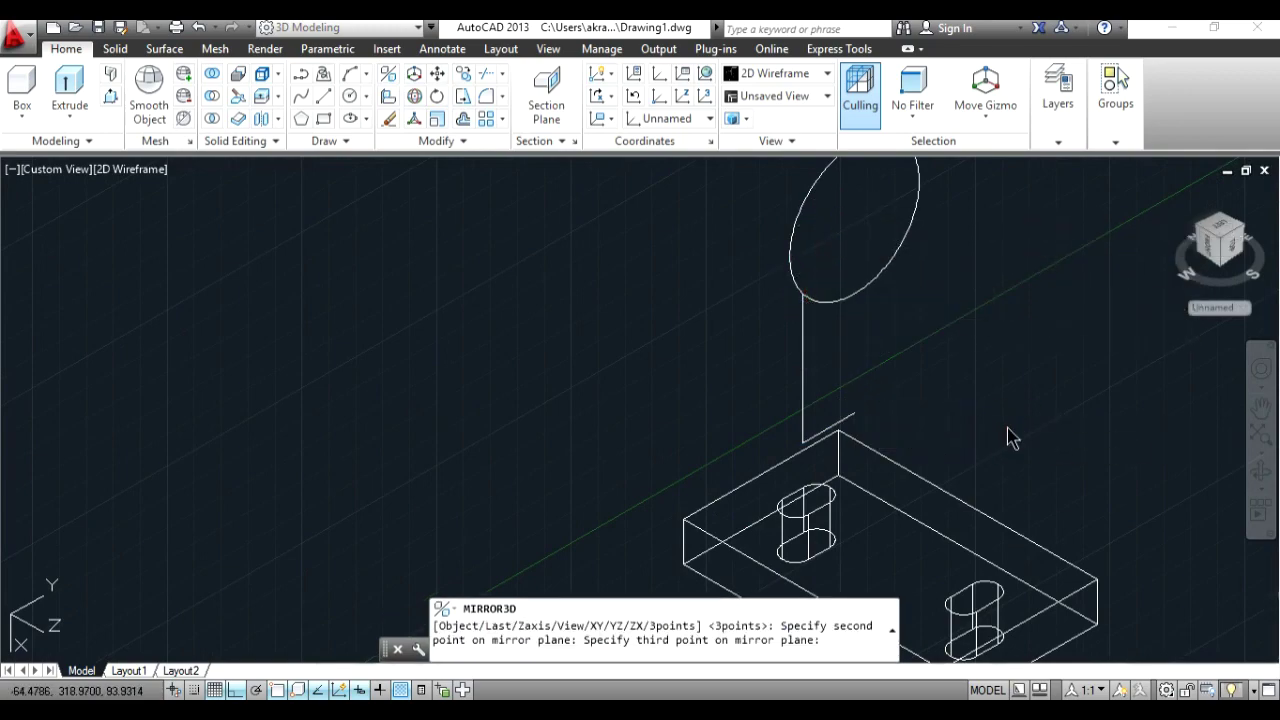
pyautogui.click(1007, 434)
pyautogui.press('Return')
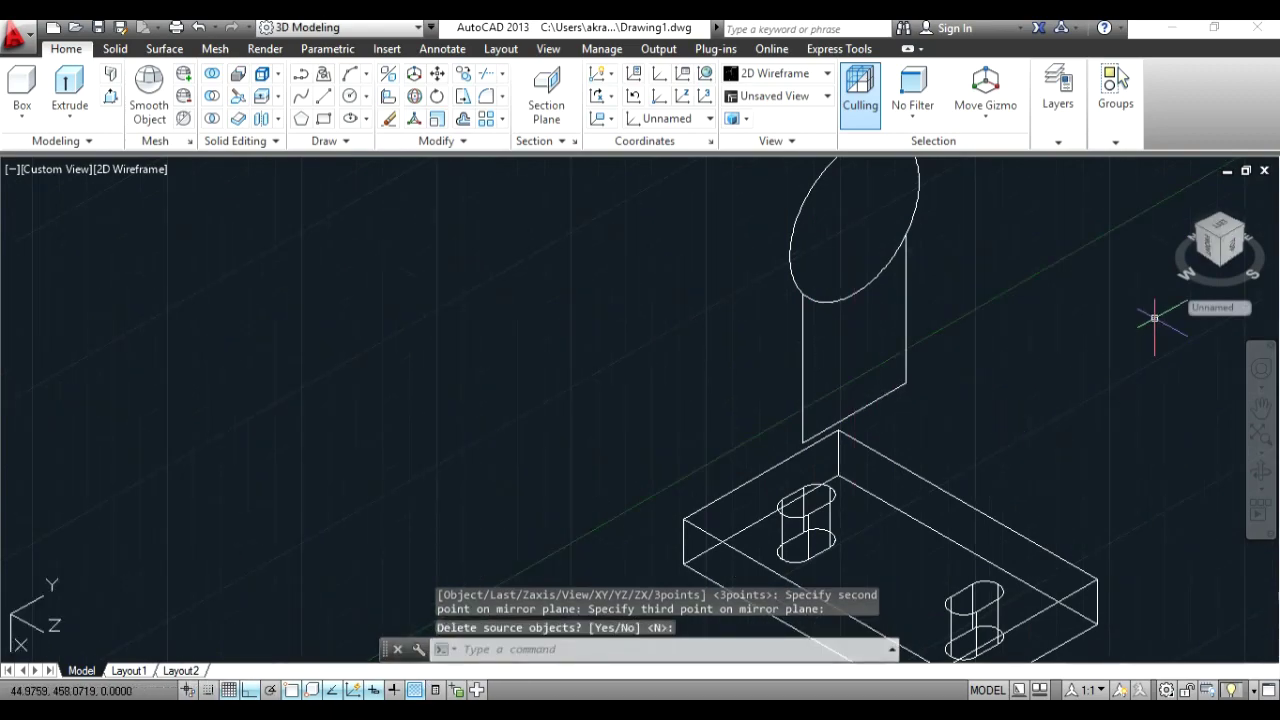
# Step: Join the four rectangle lines into one polyline from the front view
pyautogui.click(1234, 260)
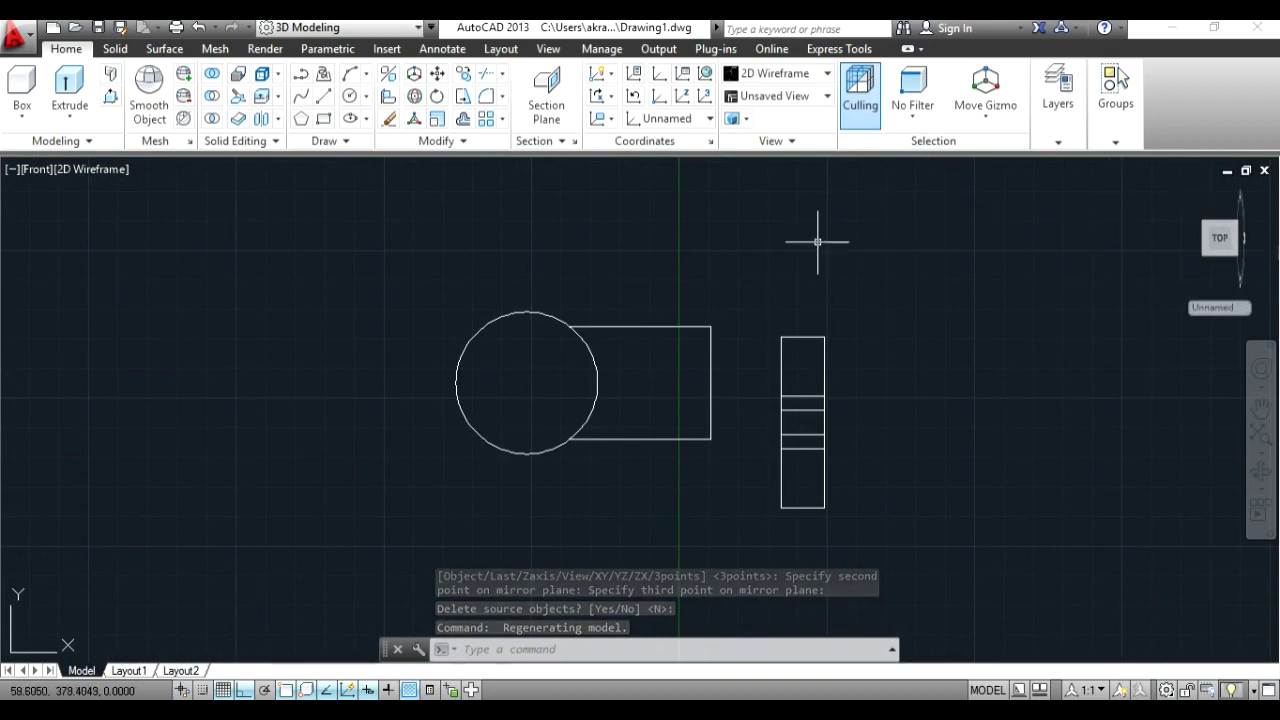
pyautogui.click(735, 326)
pyautogui.click(630, 458)
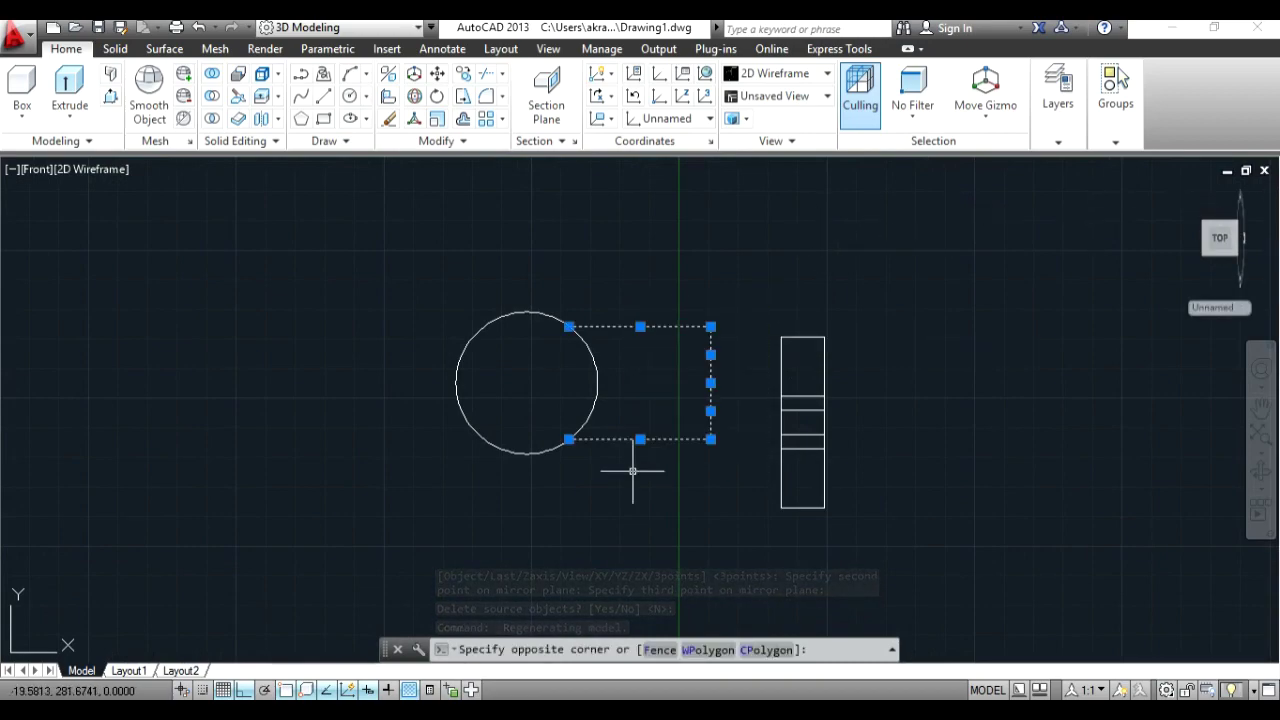
pyautogui.click(478, 146)
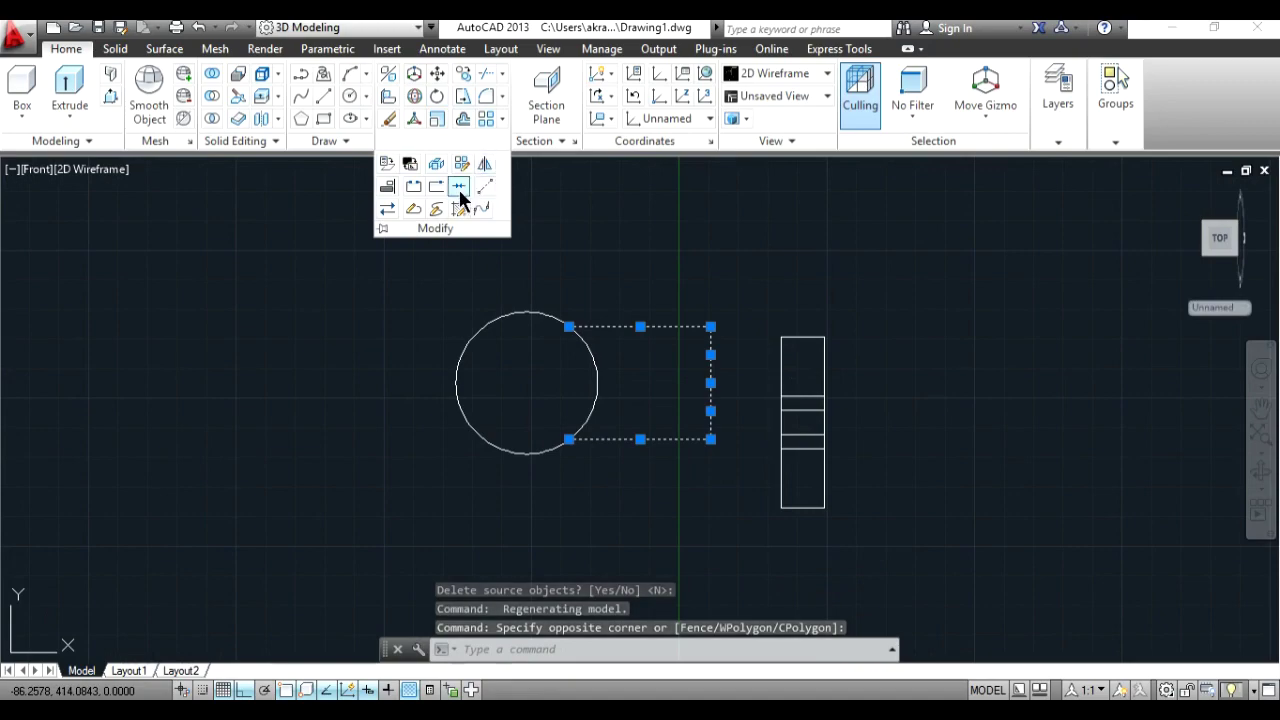
pyautogui.click(460, 193)
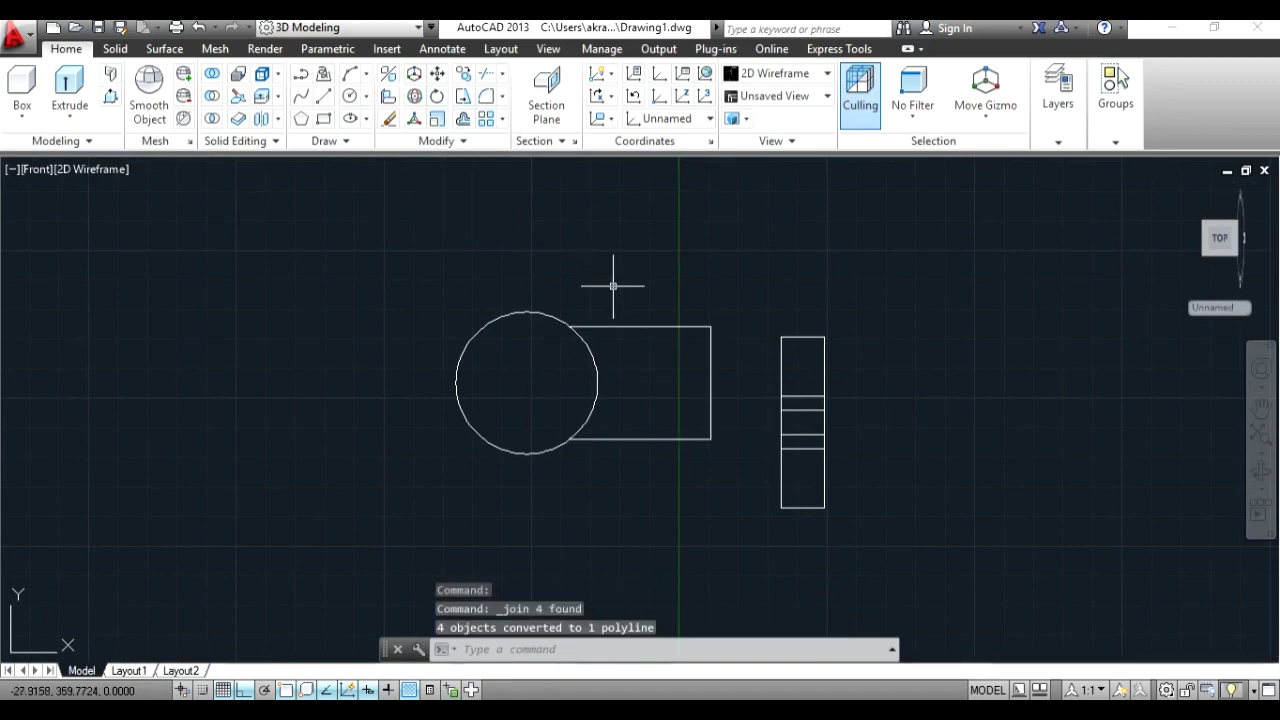
pyautogui.click(1180, 200)
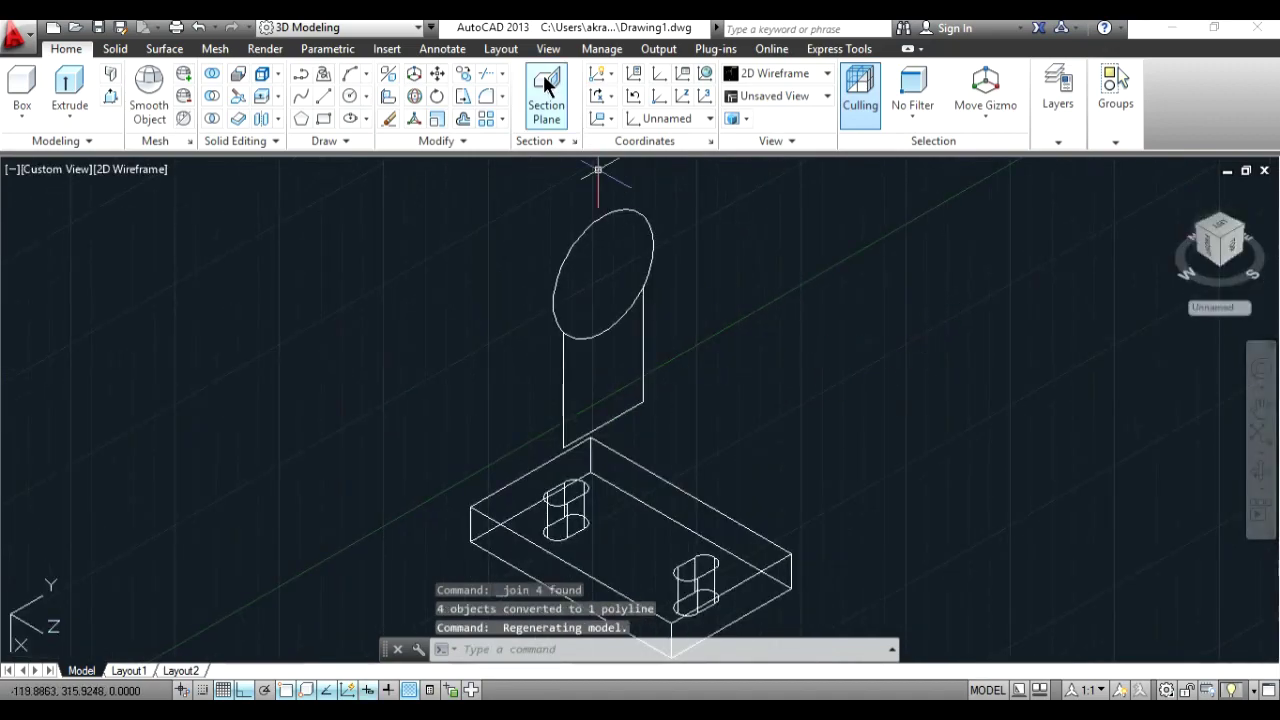
# Step: Press-pull the circle 44 units into a cylinder
pyautogui.hotkey('alt', 'Tab')
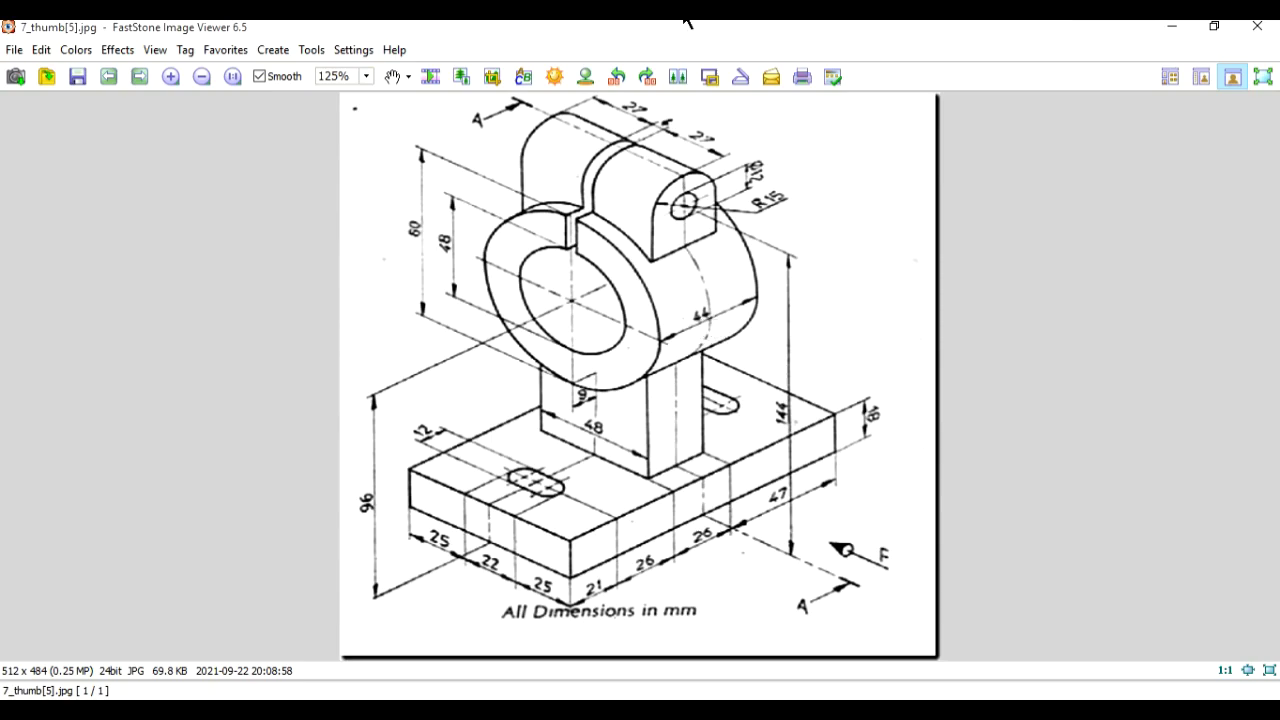
pyautogui.hotkey('alt', 'Tab')
pyautogui.click(110, 96)
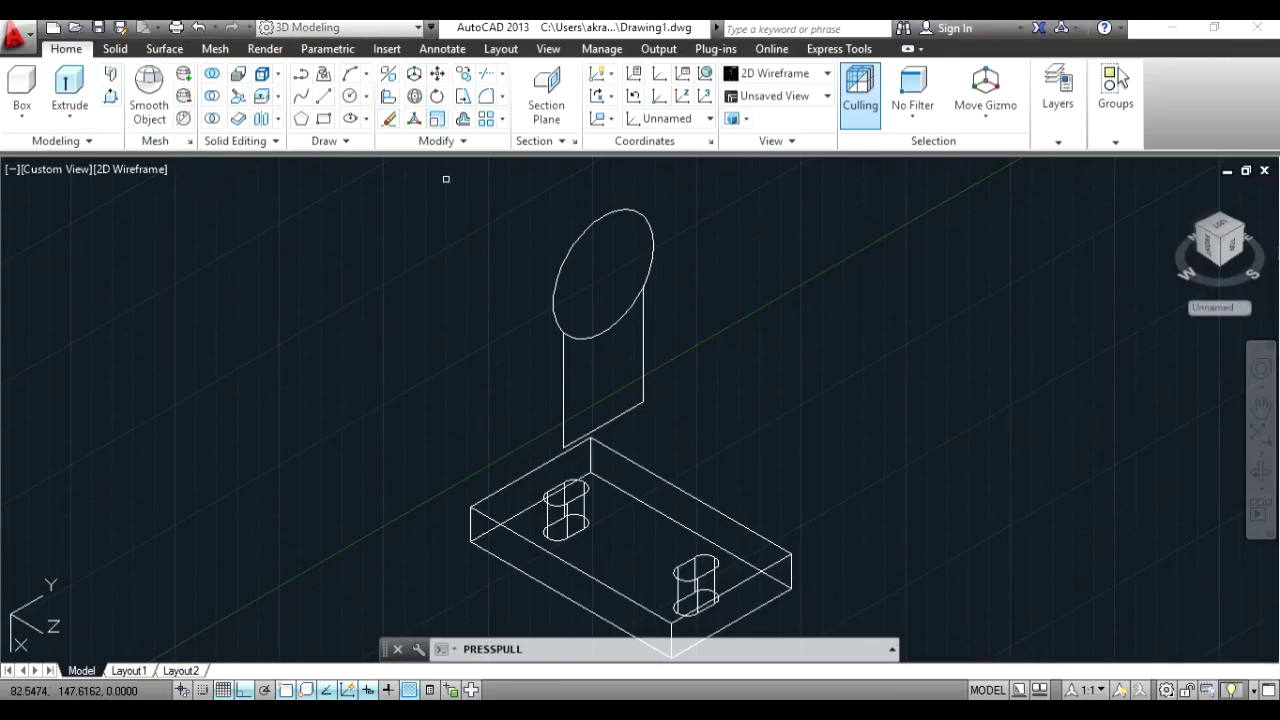
pyautogui.click(611, 277)
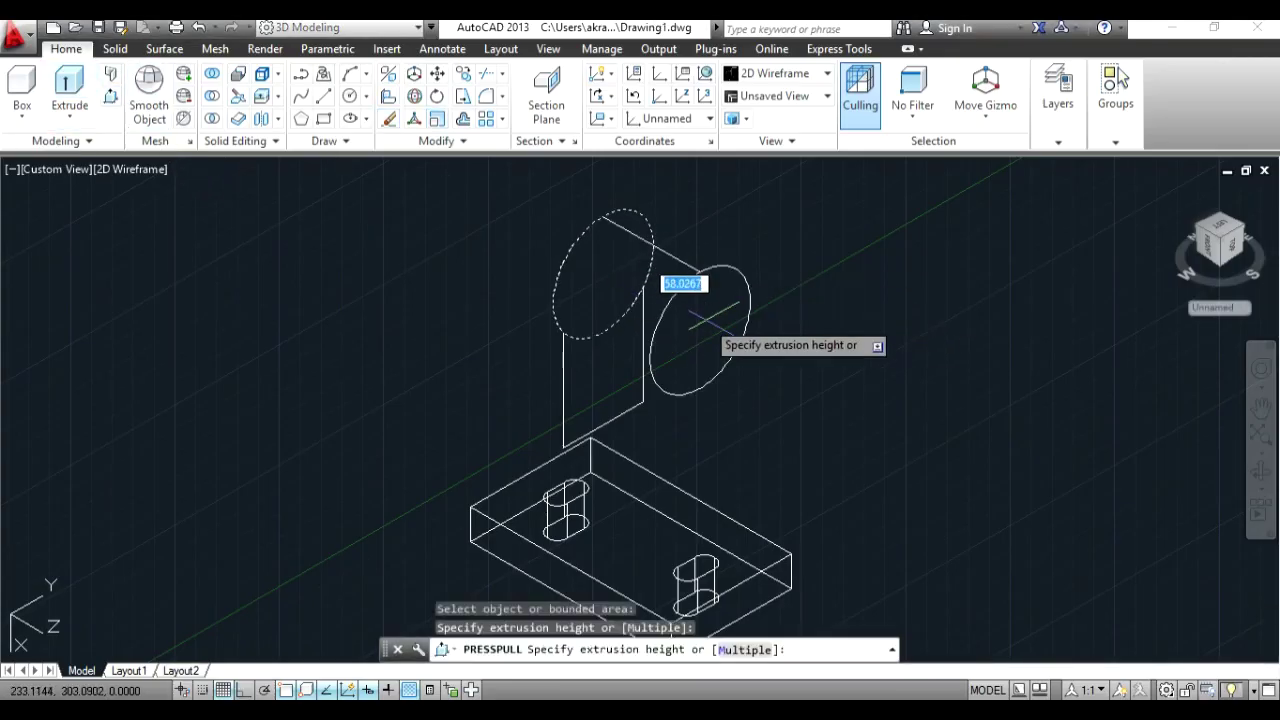
pyautogui.write('44')
pyautogui.press('Return')
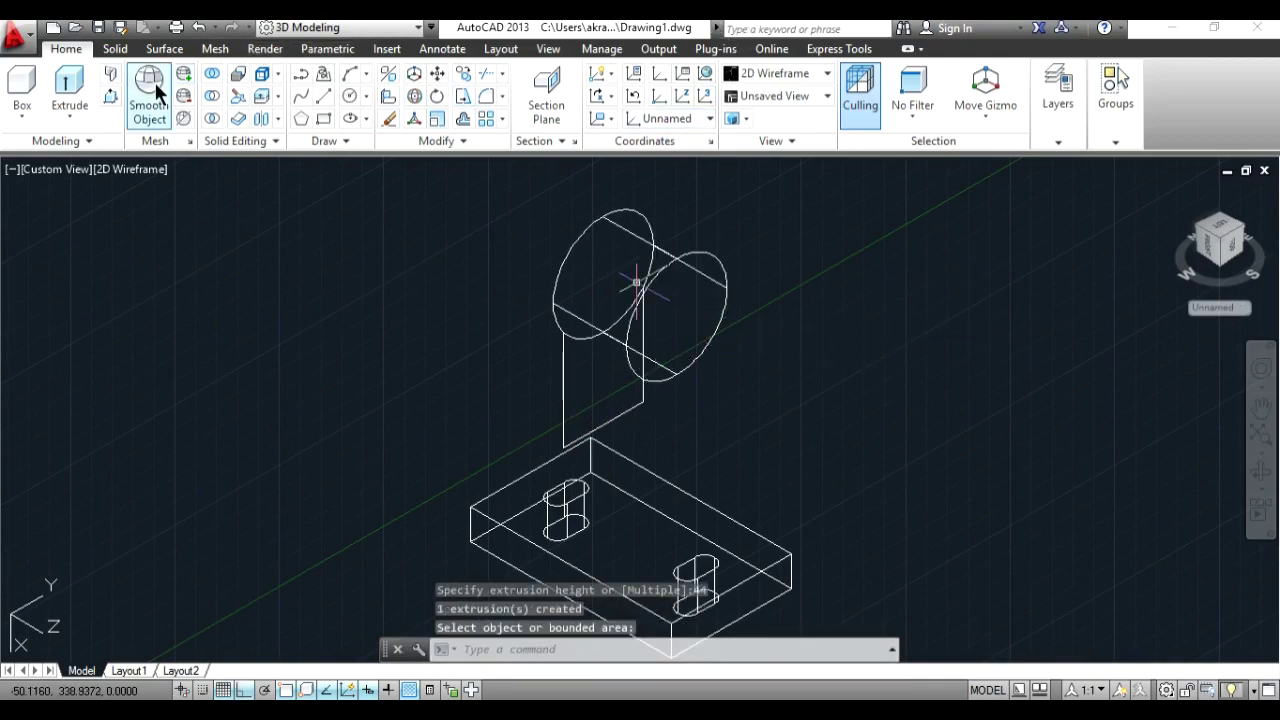
# Step: Press-pull the post face 44 units to meet the cylinder
pyautogui.press('Return')
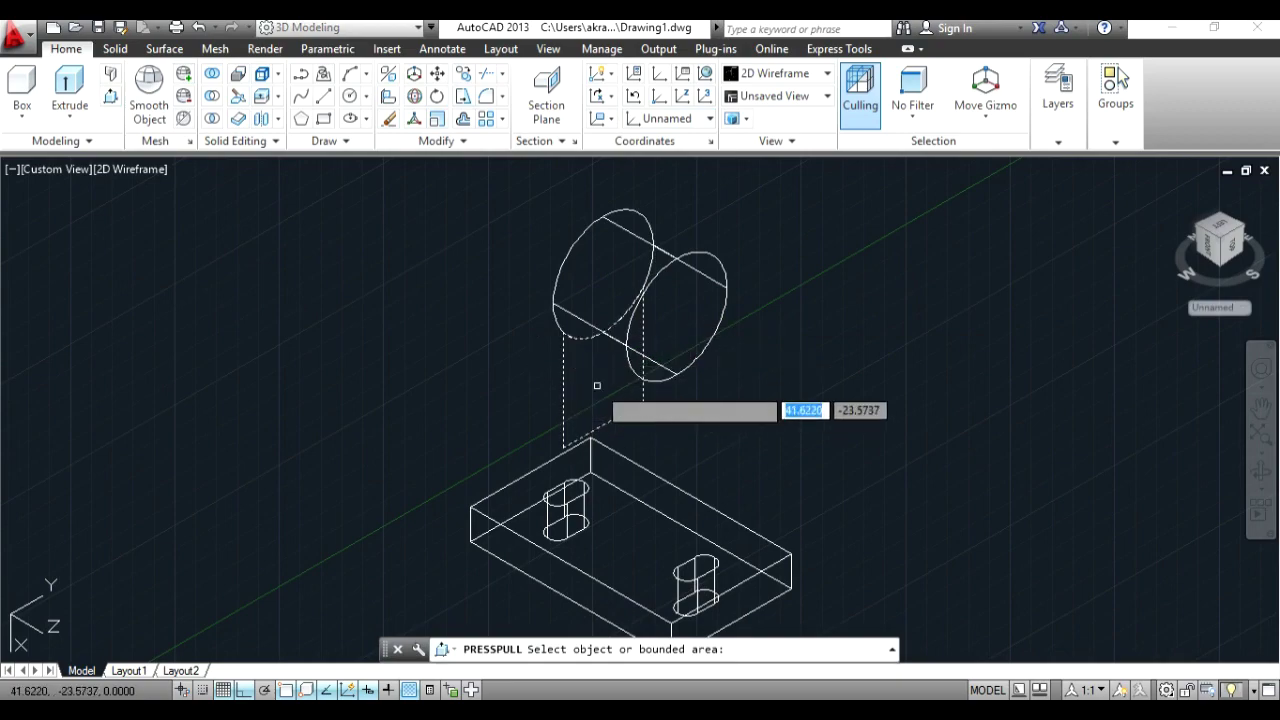
pyautogui.click(600, 385)
pyautogui.write('44')
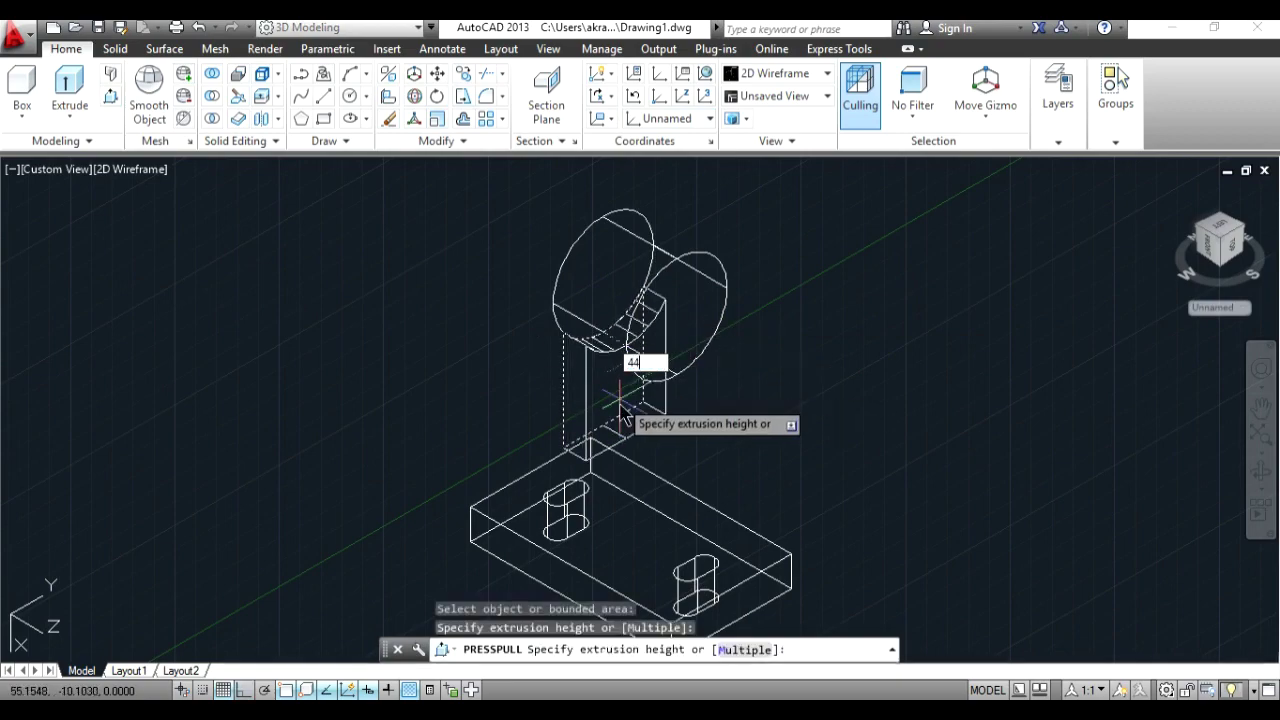
pyautogui.press('Return')
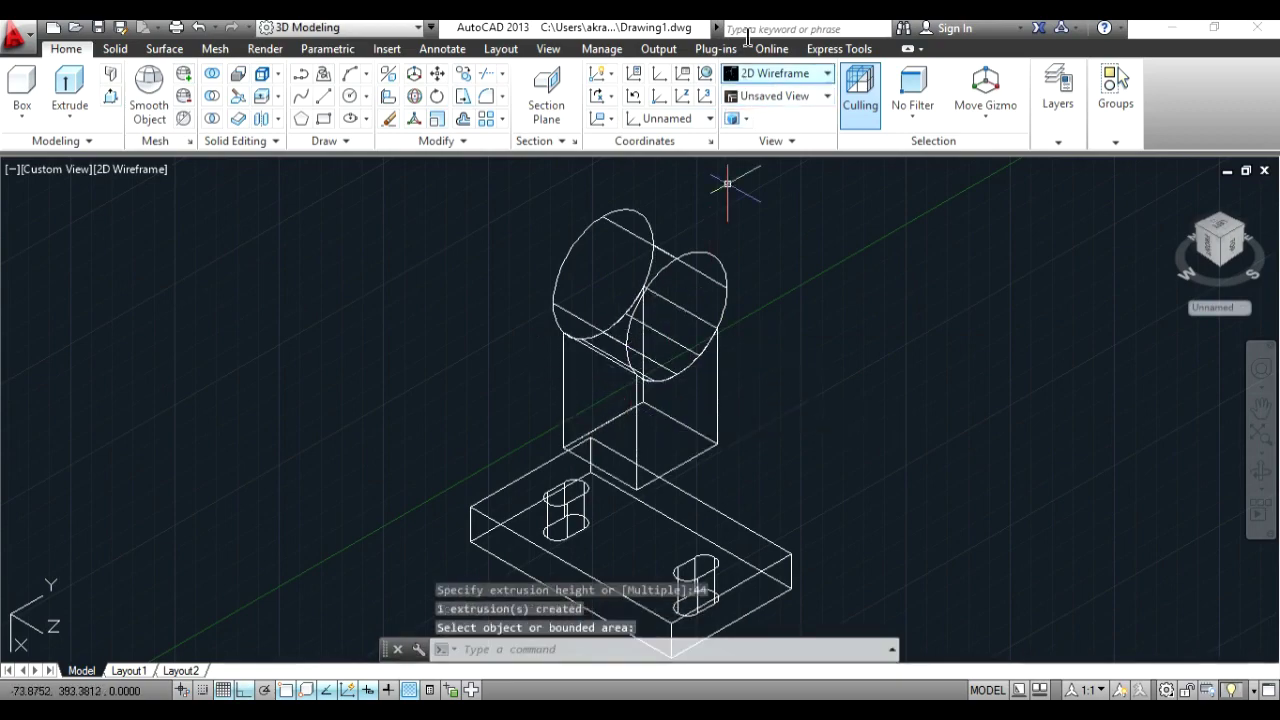
pyautogui.hotkey('alt', 'Tab')
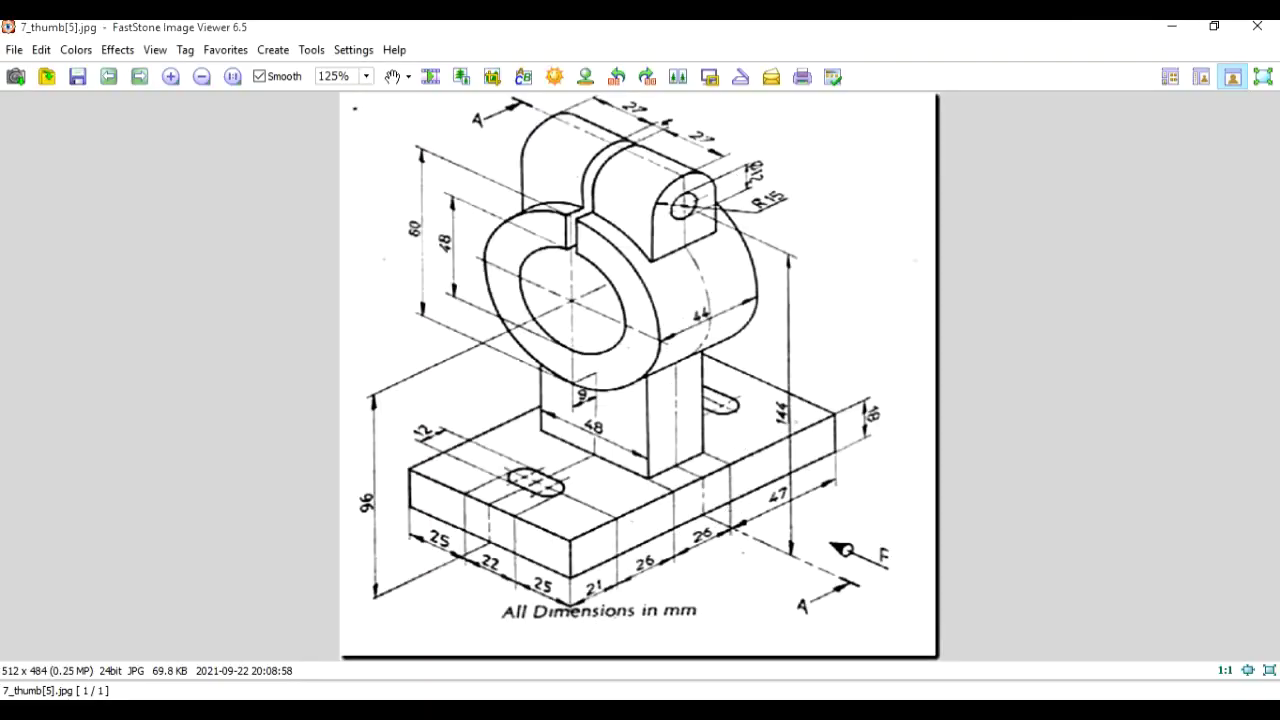
# Step: Calculate 44 − 26 = 18, then 18 ÷ 2 = 9, in the calculator
pyautogui.hotkey('alt', 'Tab')
pyautogui.doubleClick(128, 494)
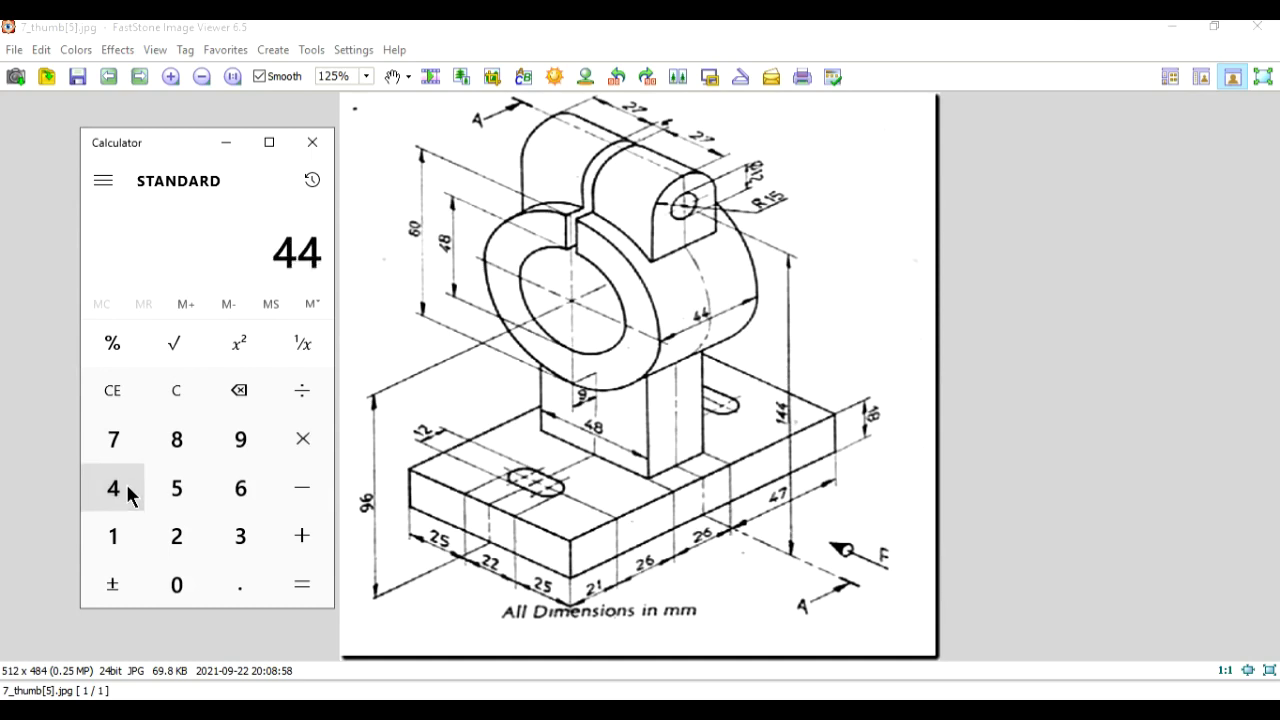
pyautogui.click(292, 492)
pyautogui.click(190, 535)
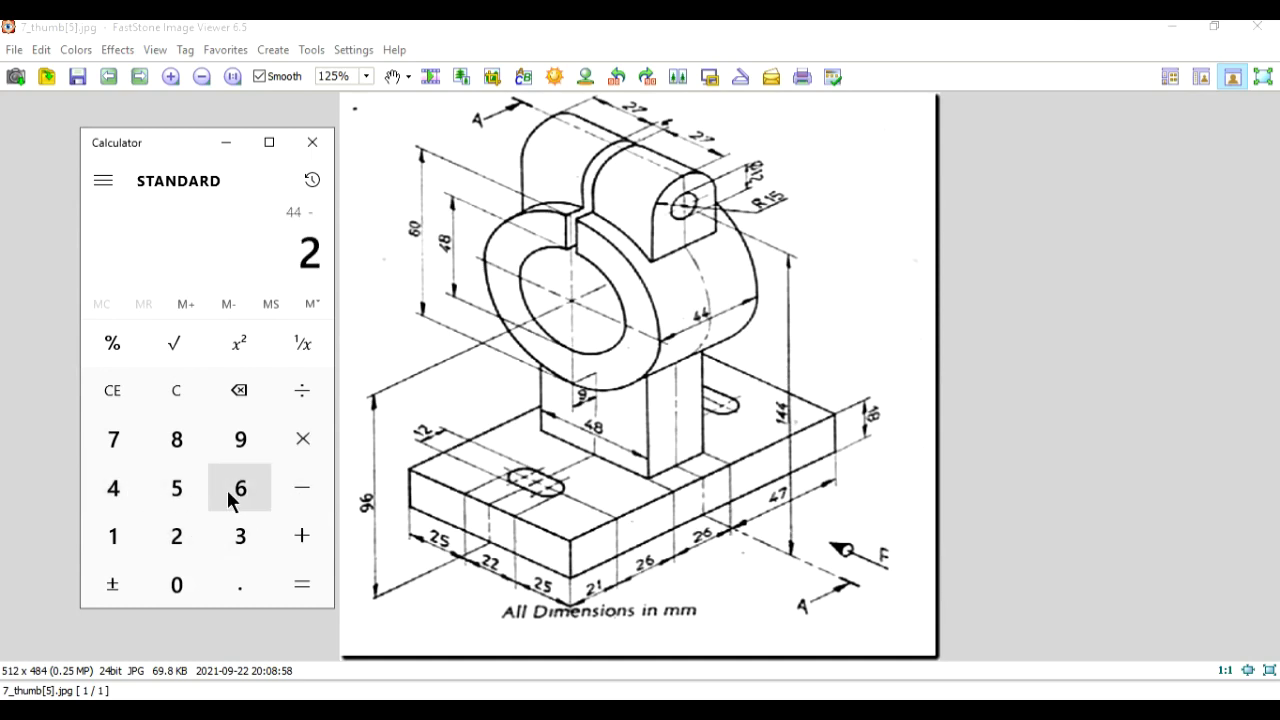
pyautogui.click(229, 494)
pyautogui.click(300, 582)
pyautogui.click(301, 391)
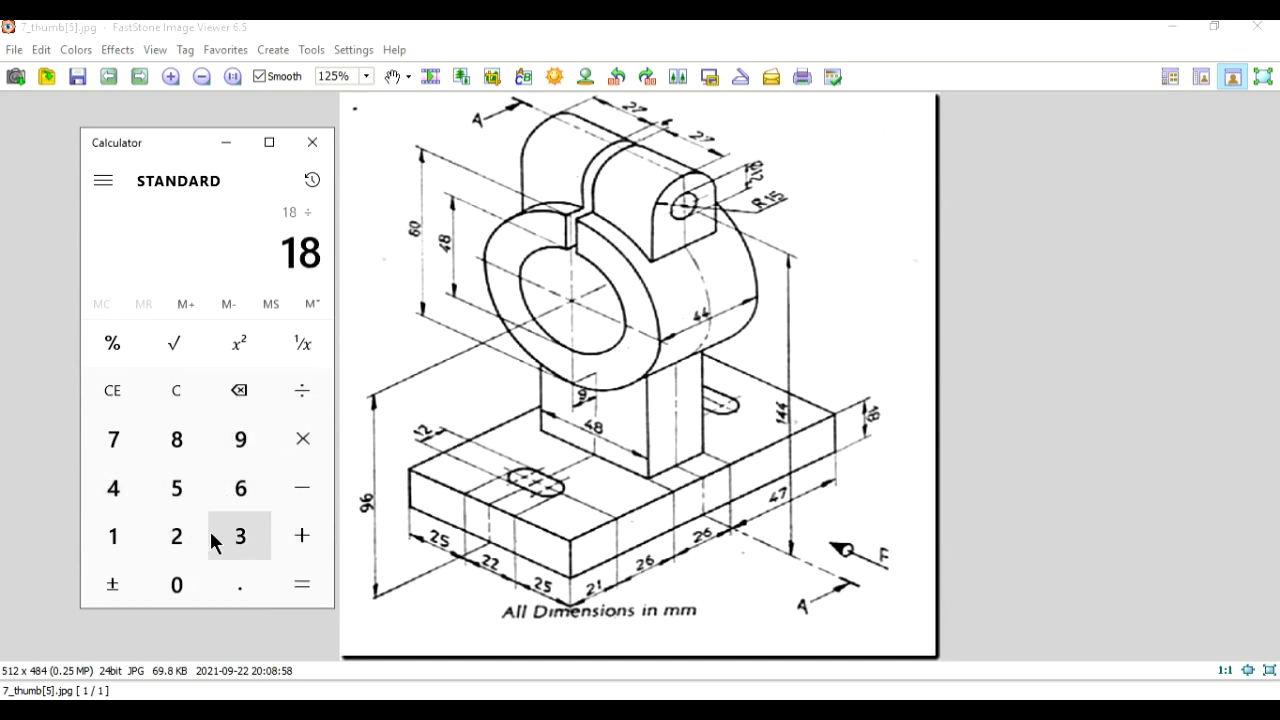
pyautogui.click(176, 536)
pyautogui.click(302, 584)
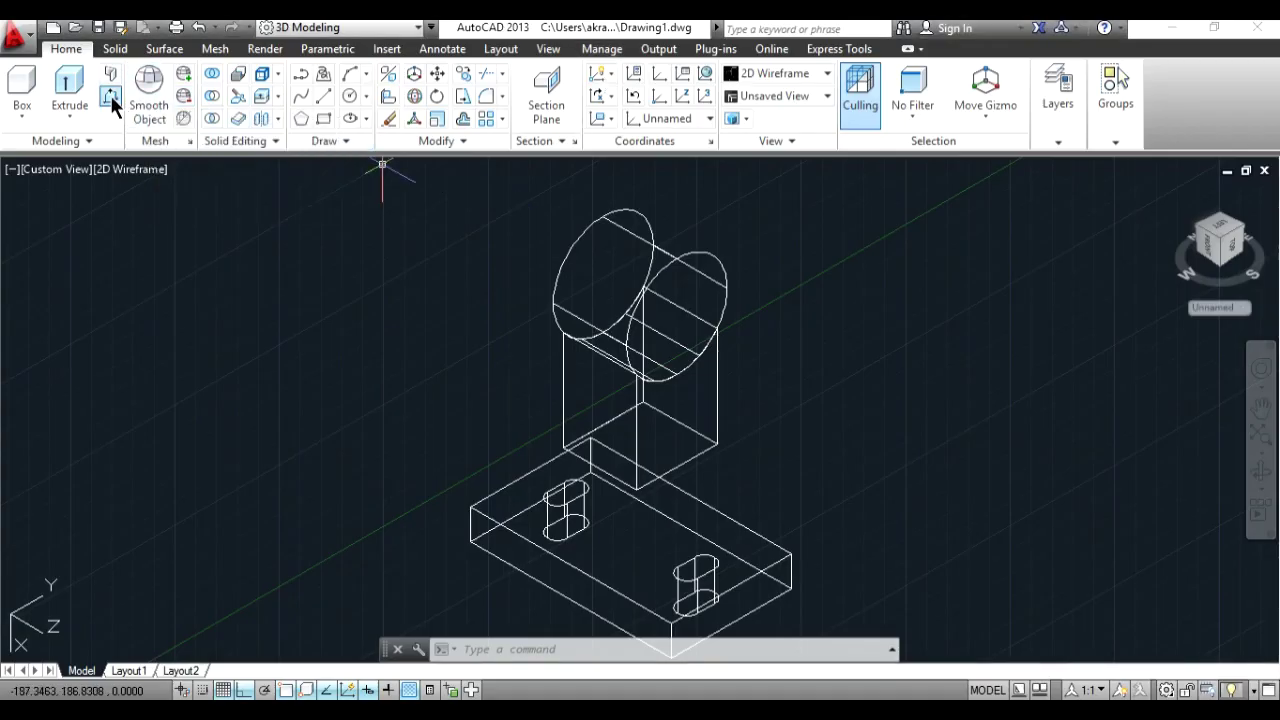
# Step: Press-pull the post's side area 9 units
pyautogui.click(110, 95)
pyautogui.click(690, 421)
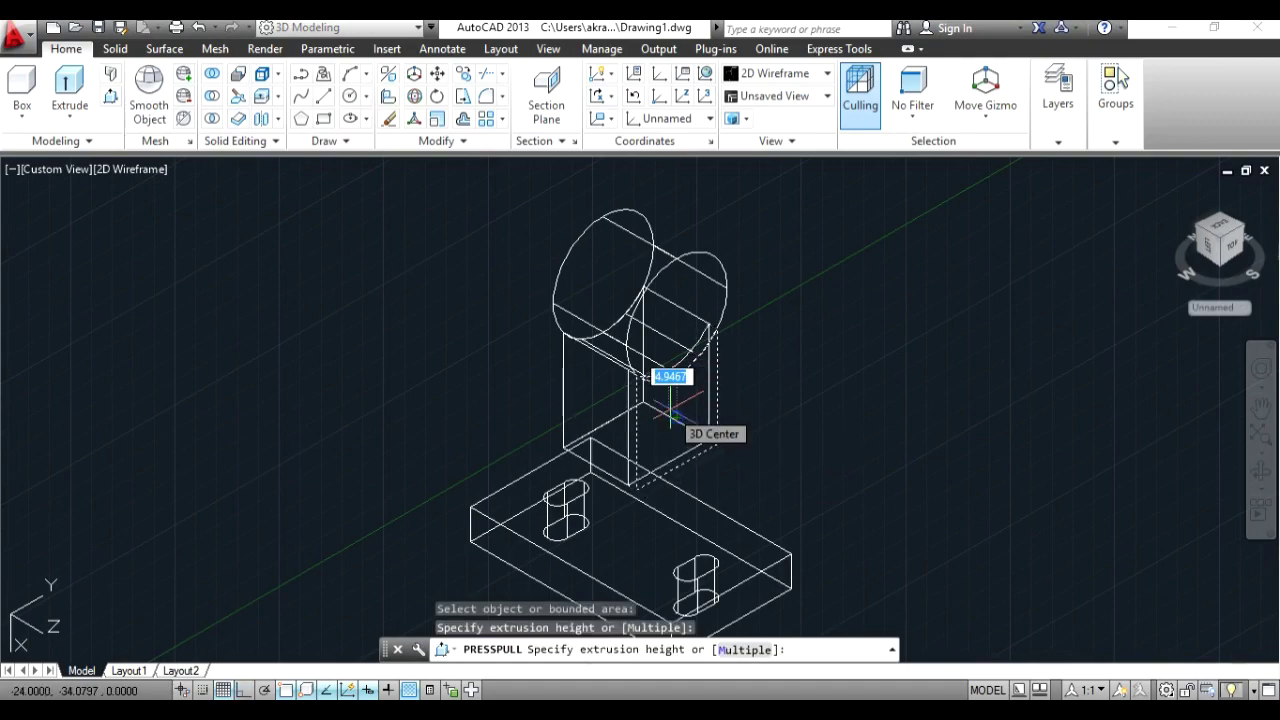
pyautogui.write('9')
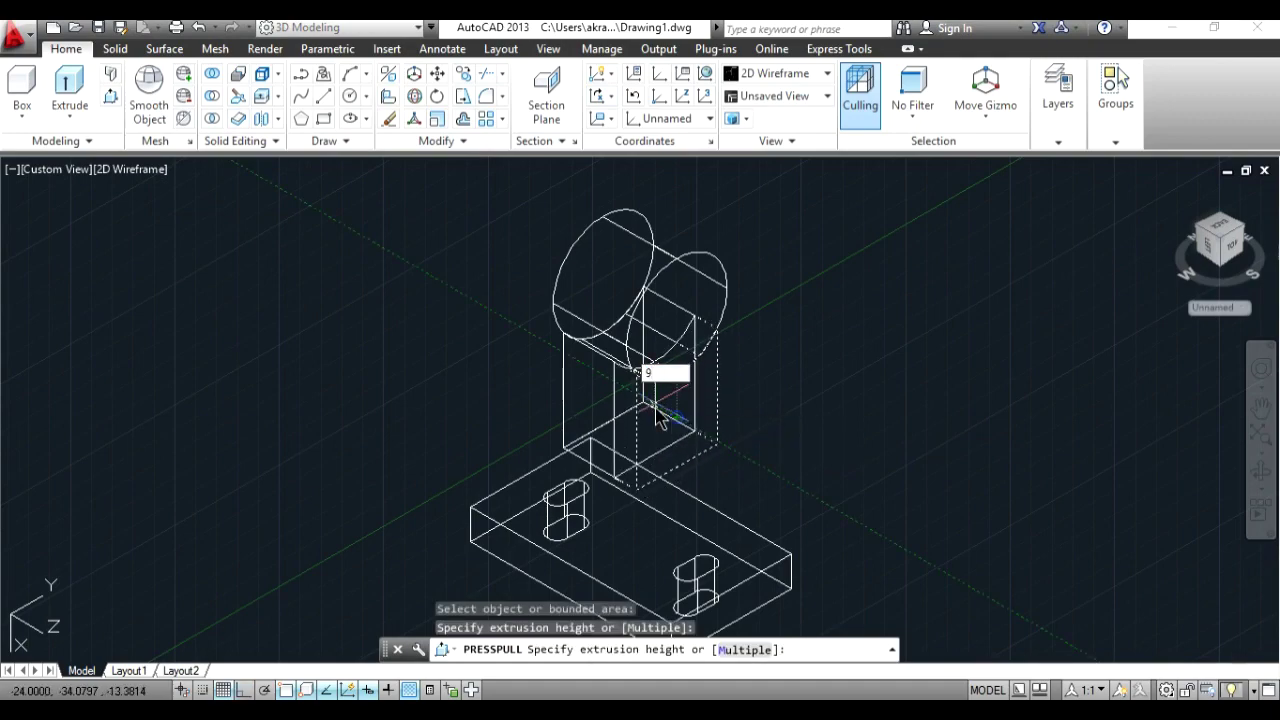
pyautogui.press('Return')
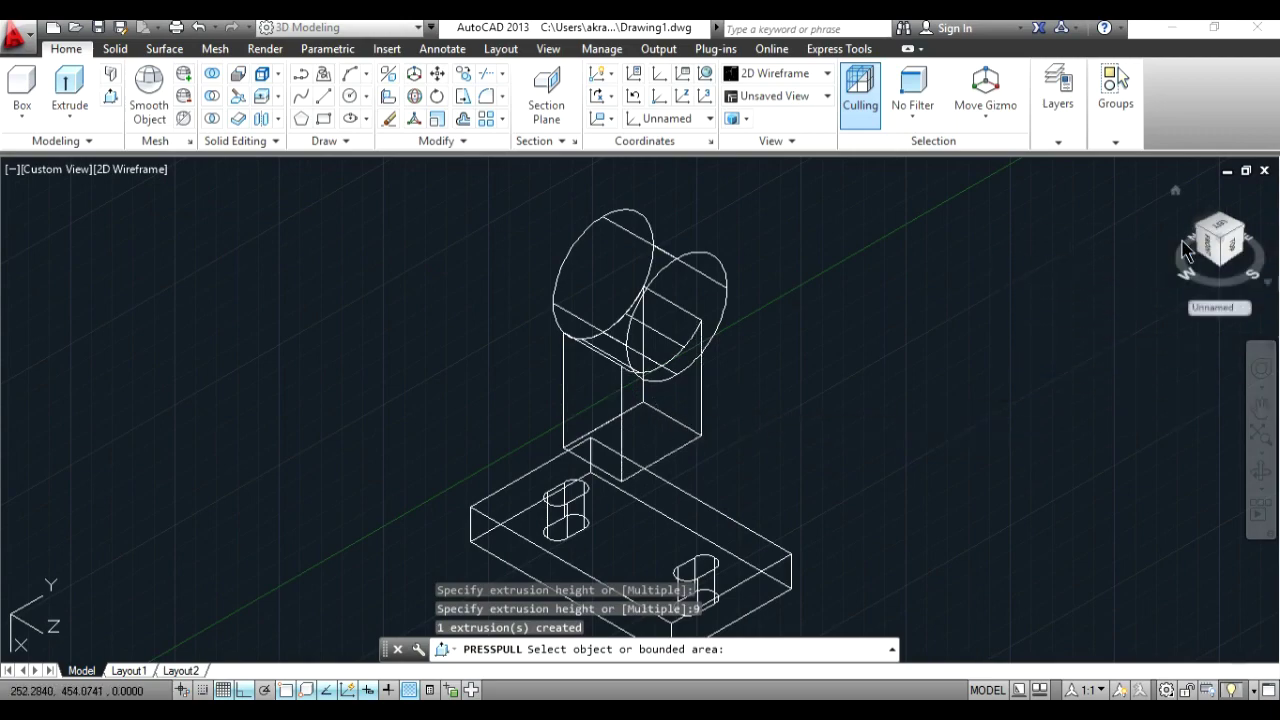
# Step: Turn to the far side, press-pull the other post face 9 units, and shade in Conceptual style
pyautogui.click(1261, 261)
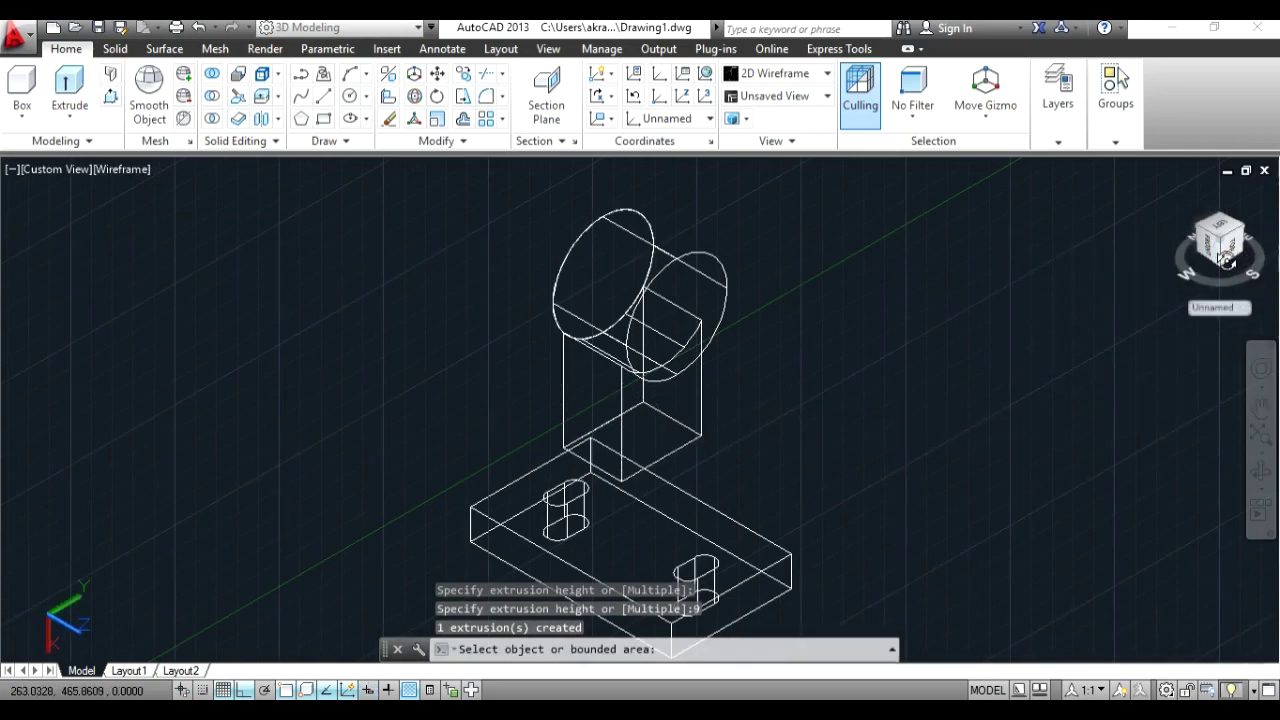
pyautogui.click(1227, 258)
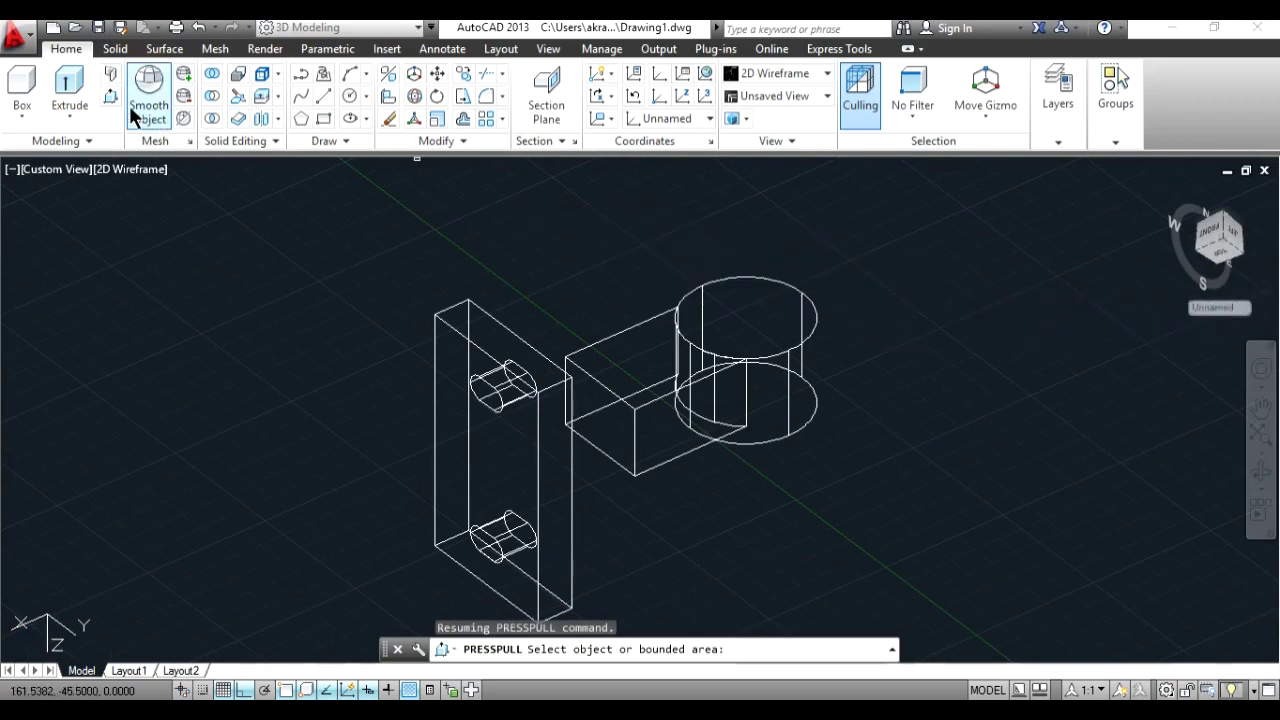
pyautogui.click(629, 364)
pyautogui.click(630, 385)
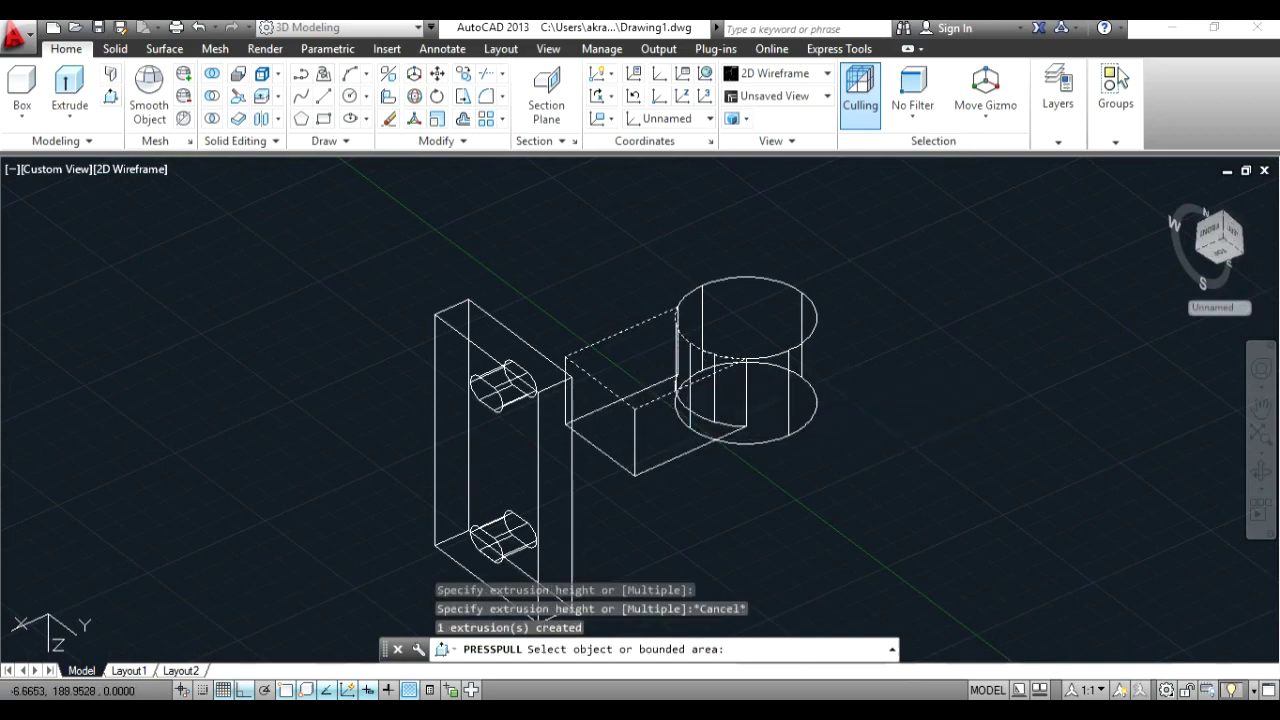
pyautogui.click(690, 395)
pyautogui.write('9')
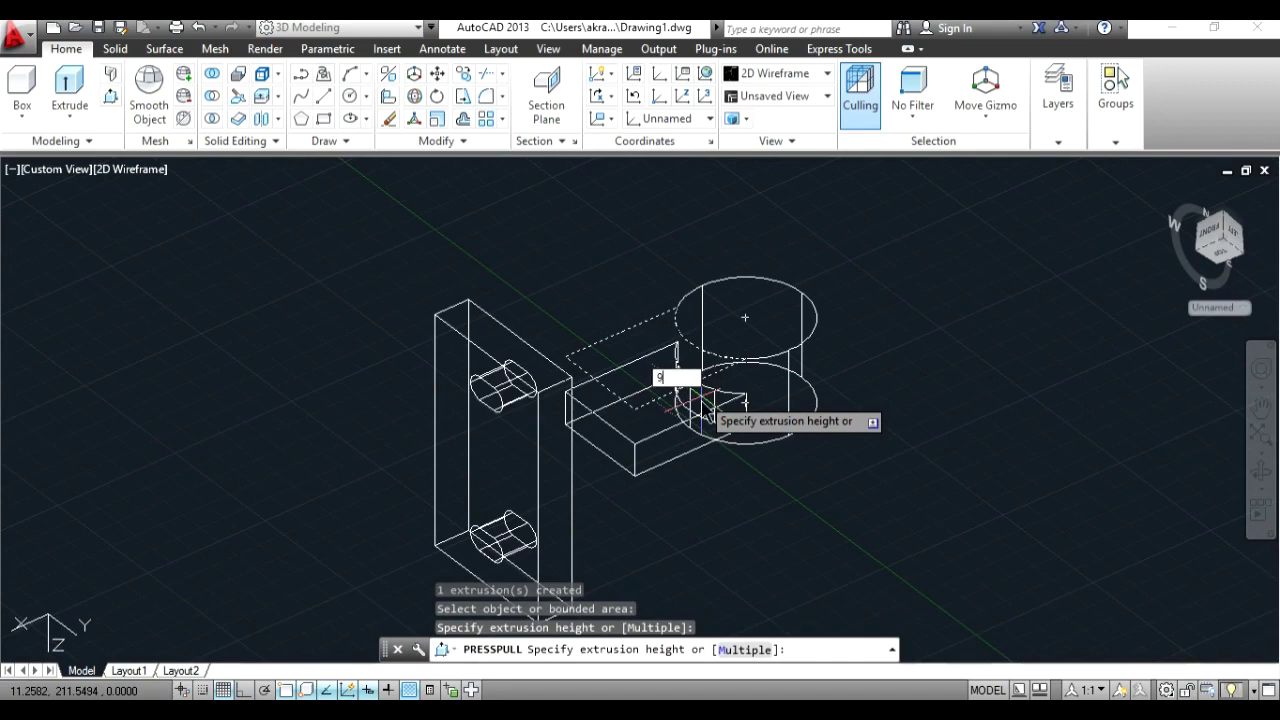
pyautogui.press('Return')
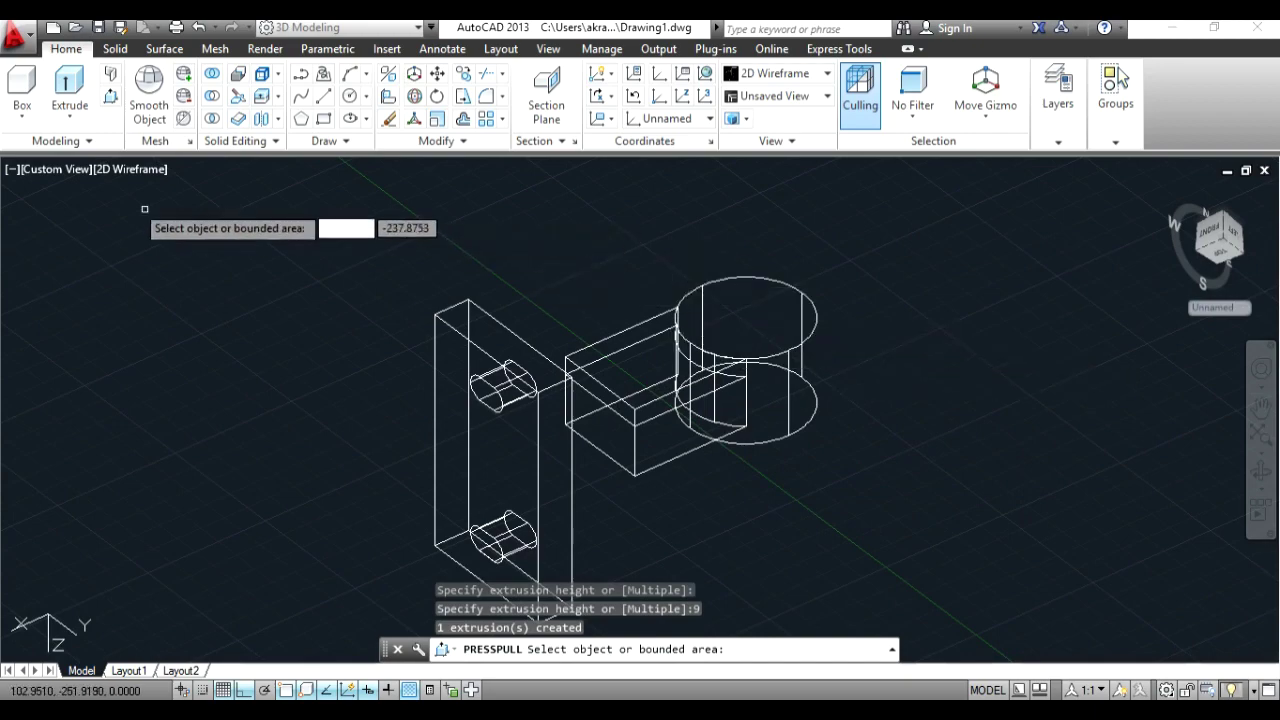
pyautogui.press('Escape')
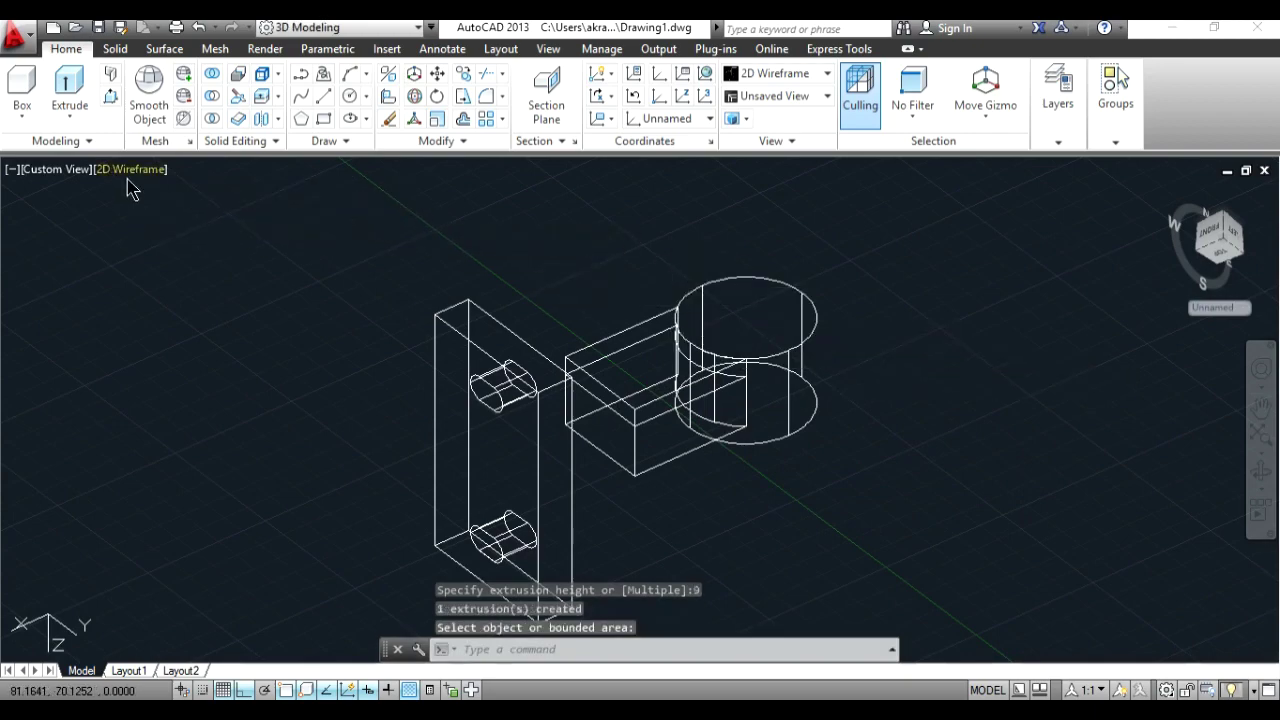
pyautogui.click(130, 171)
pyautogui.click(170, 247)
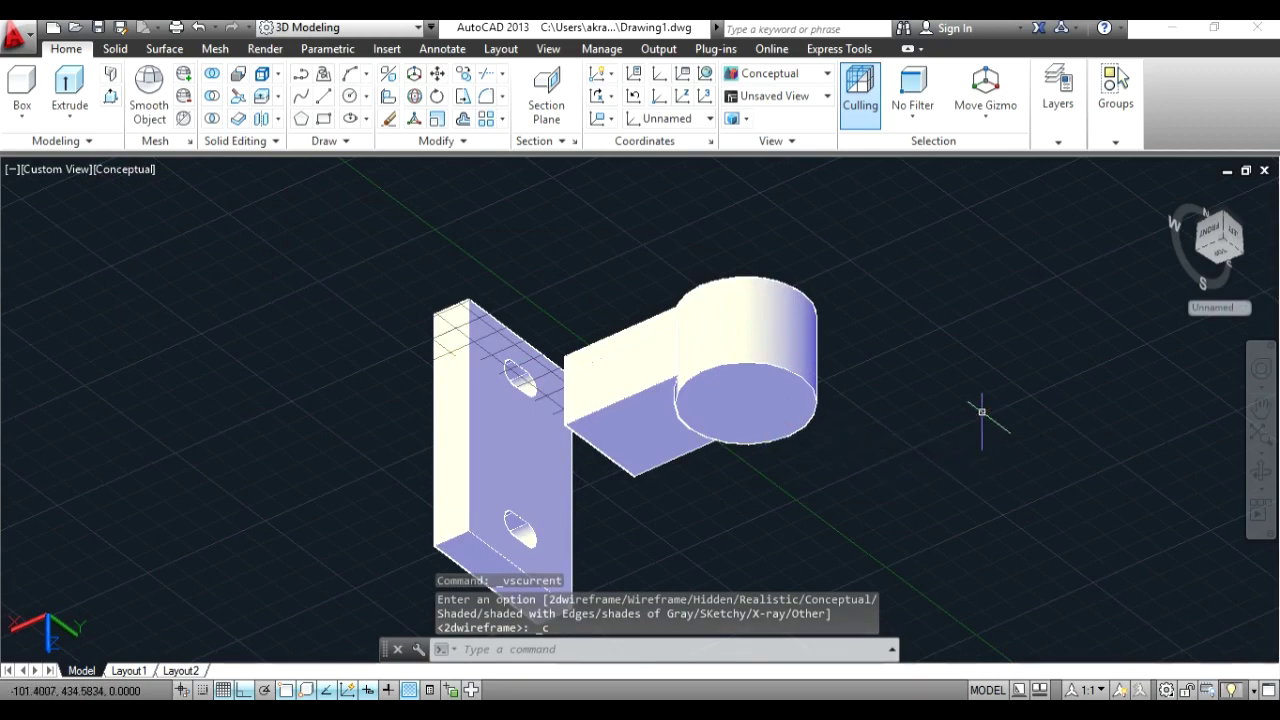
# Step: Zoom in and orbit the shaded bracket to view it from another angle
pyautogui.scroll(2, 739, 408)
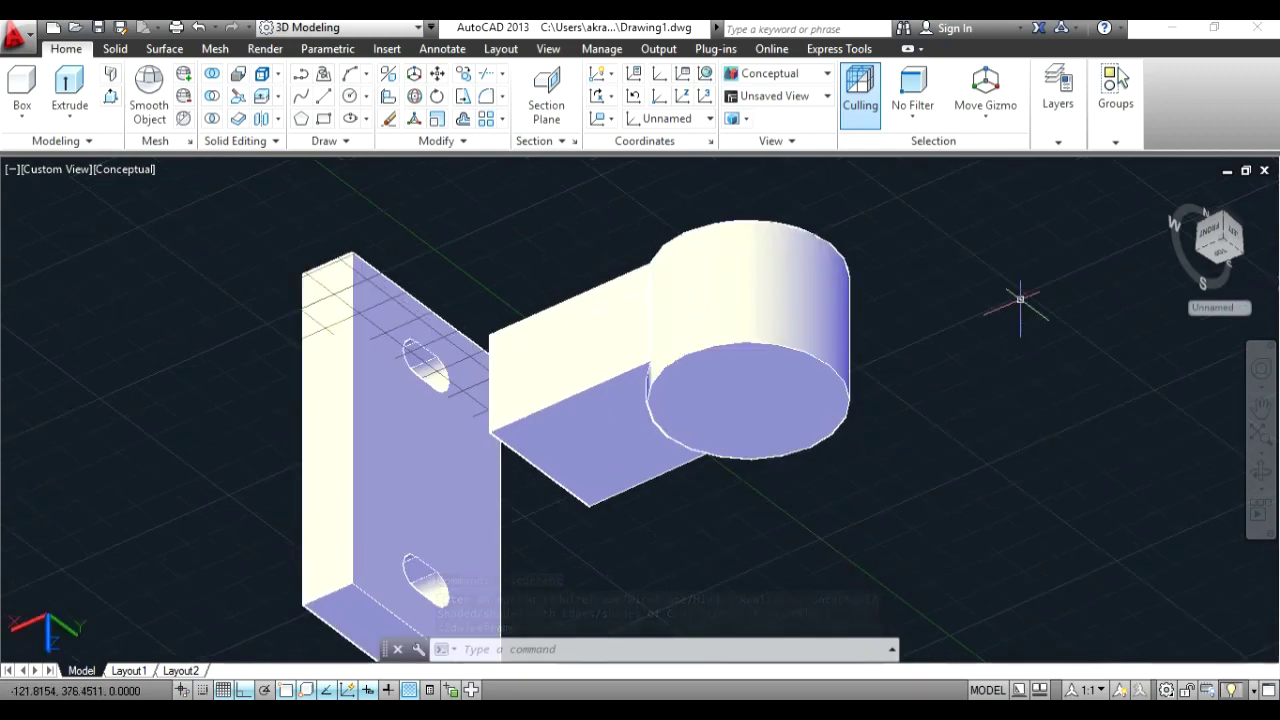
pyautogui.moveTo(1215, 233)
pyautogui.mouseDown()
pyautogui.moveTo(1219, 376)
pyautogui.moveTo(1213, 354)
pyautogui.mouseUp()
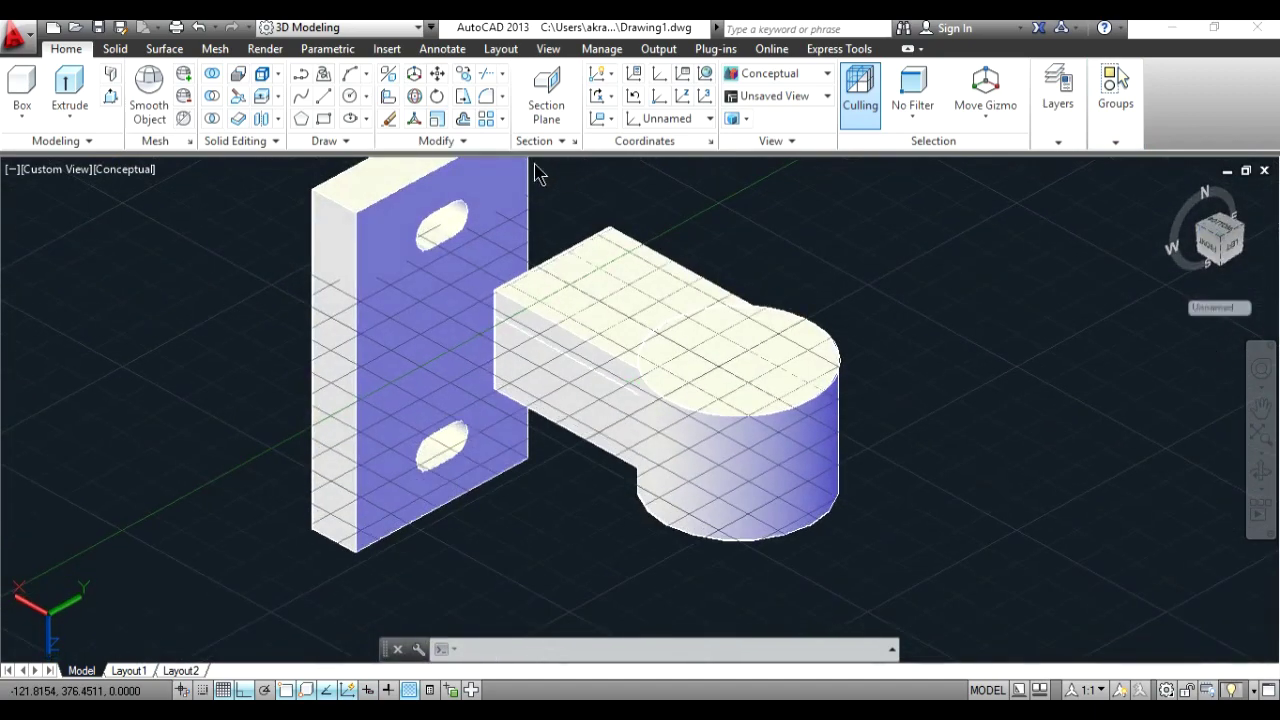
# Step: Press-pull the top face of the arm another 9 units
pyautogui.click(113, 97)
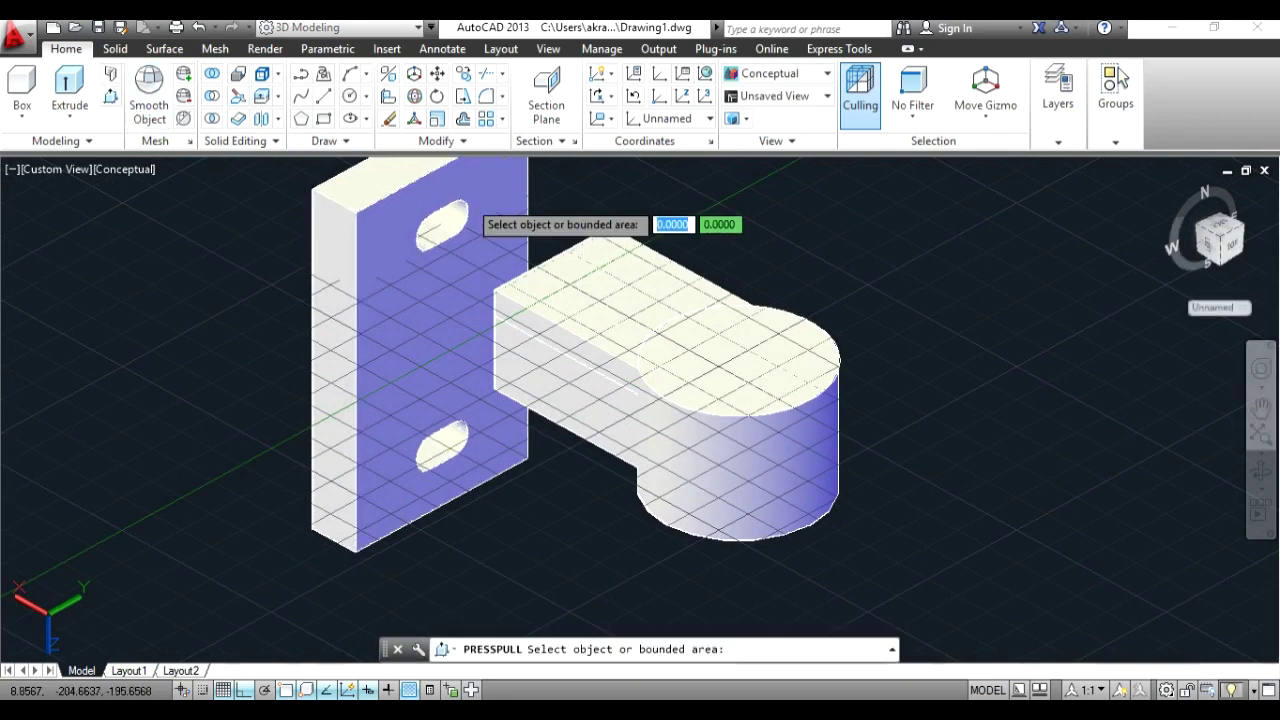
pyautogui.click(596, 326)
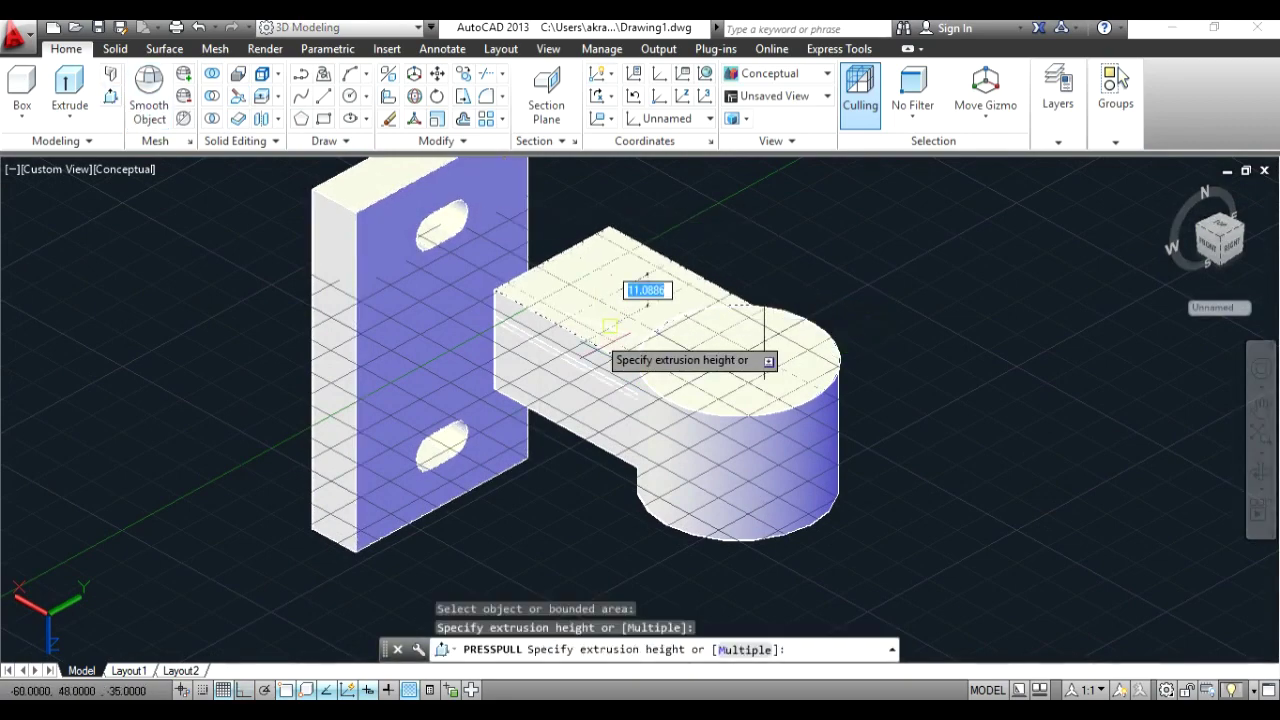
pyautogui.write('9')
pyautogui.press('Return')
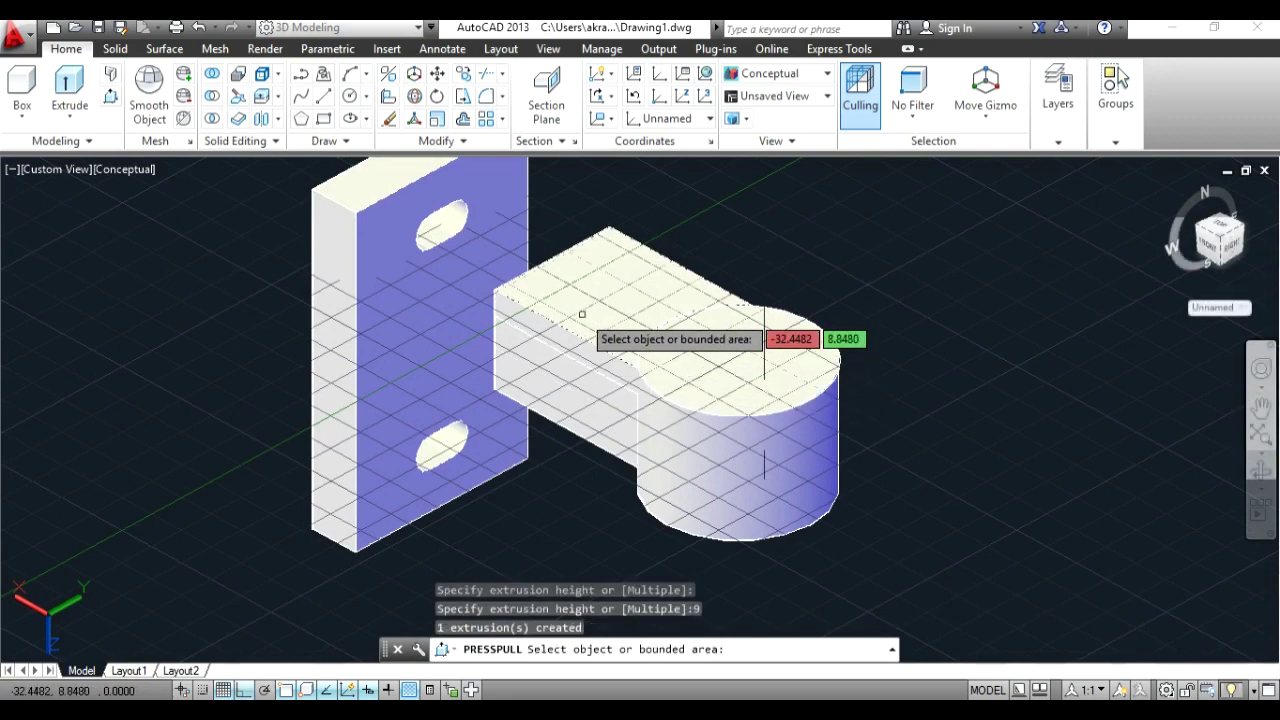
pyautogui.press('Escape')
# Step: Erase the leftover outline curve and return the model to its Home view
pyautogui.click(608, 297)
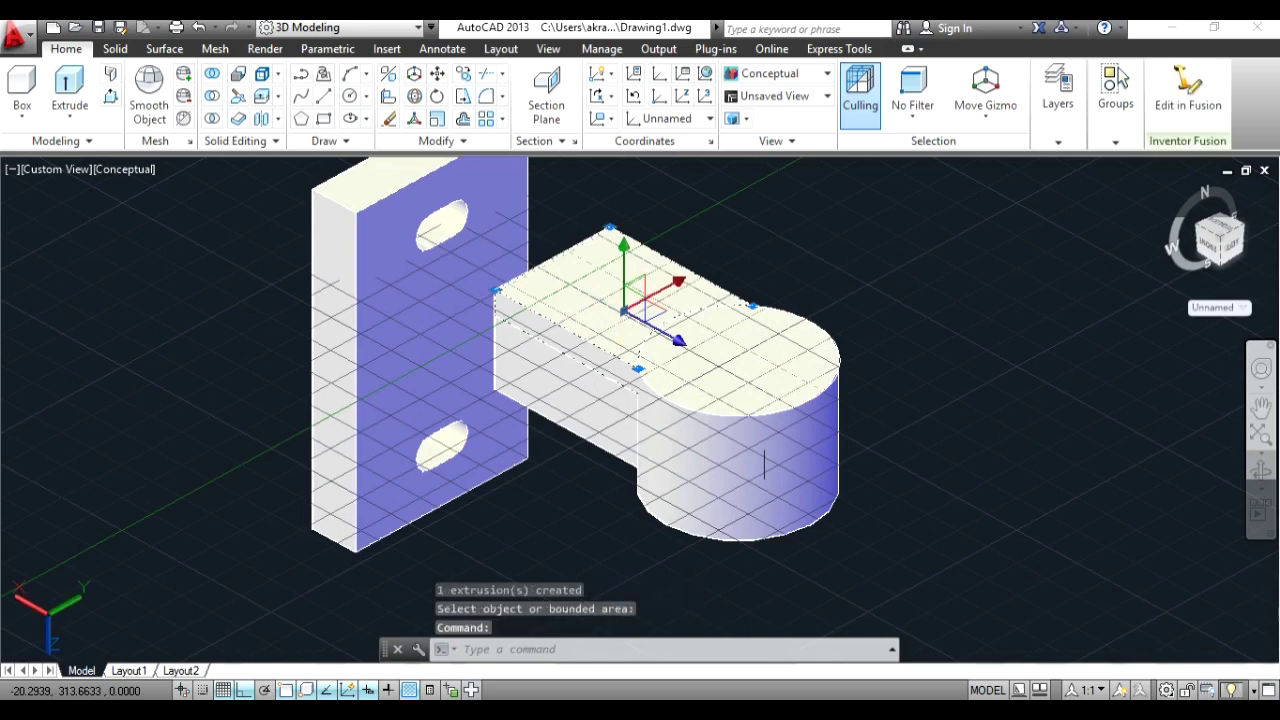
pyautogui.press('Delete')
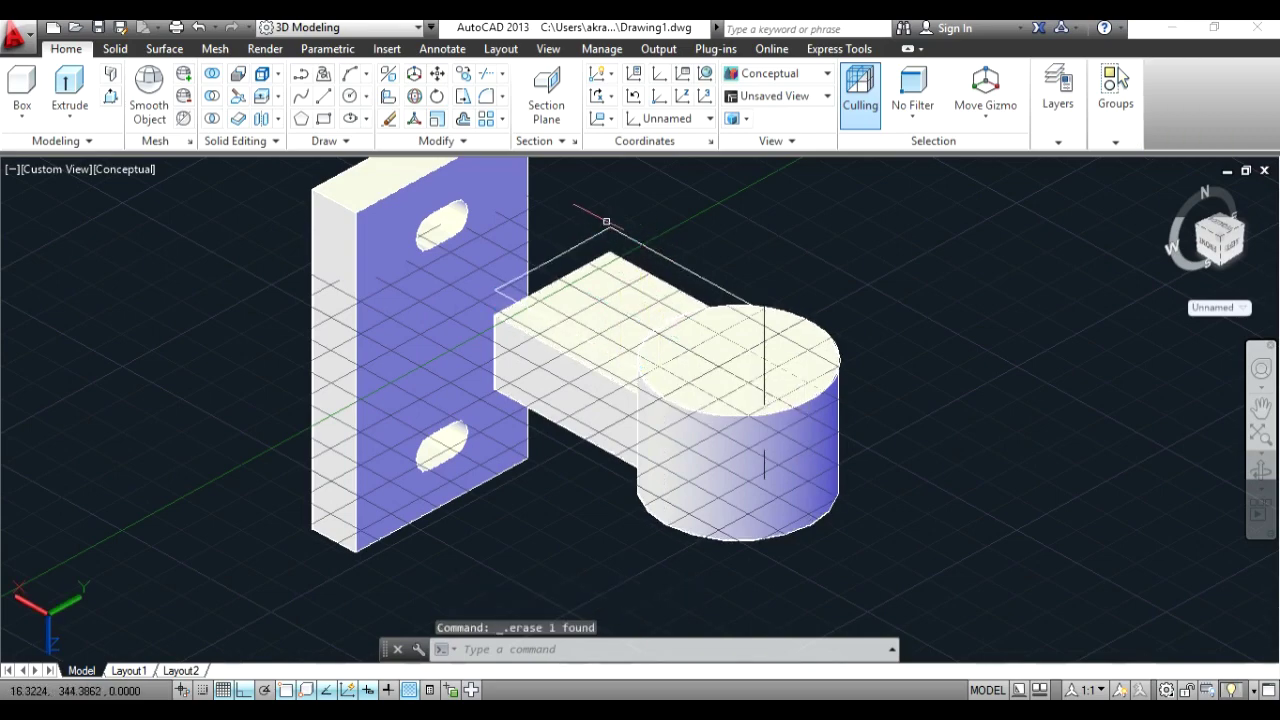
pyautogui.click(605, 218)
pyautogui.click(623, 231)
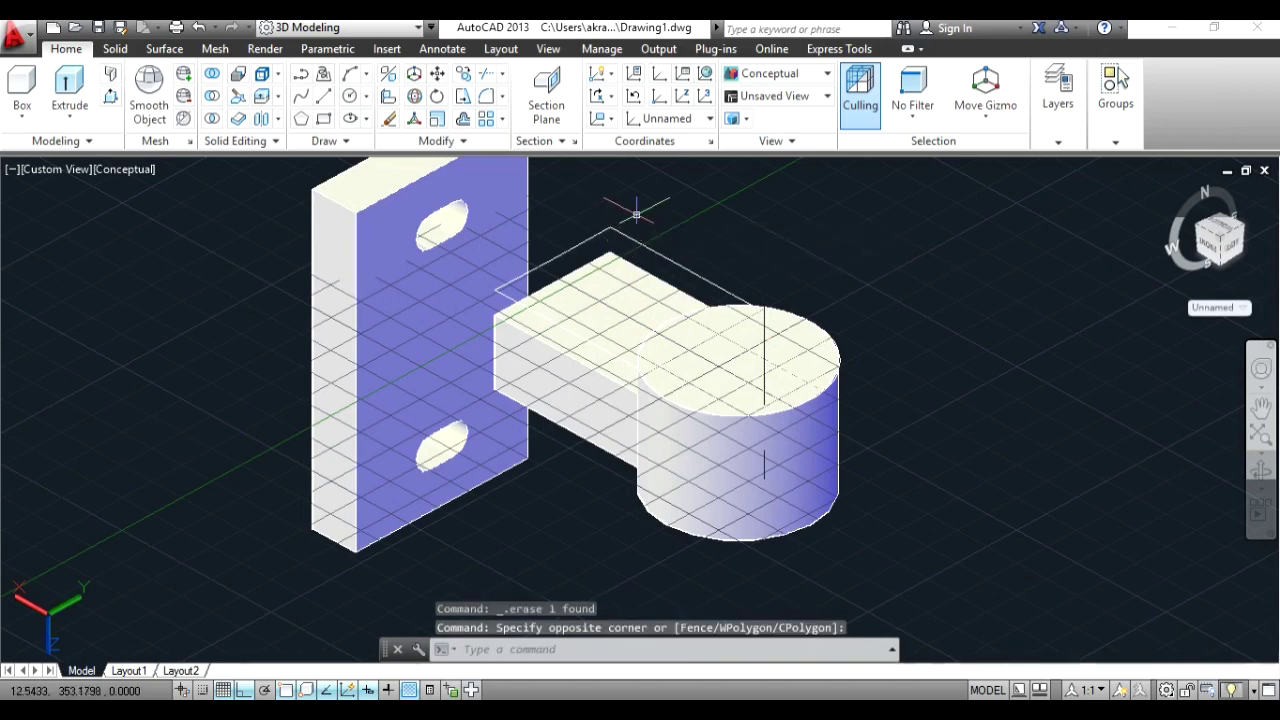
pyautogui.click(630, 218)
pyautogui.click(604, 236)
pyautogui.press('Escape')
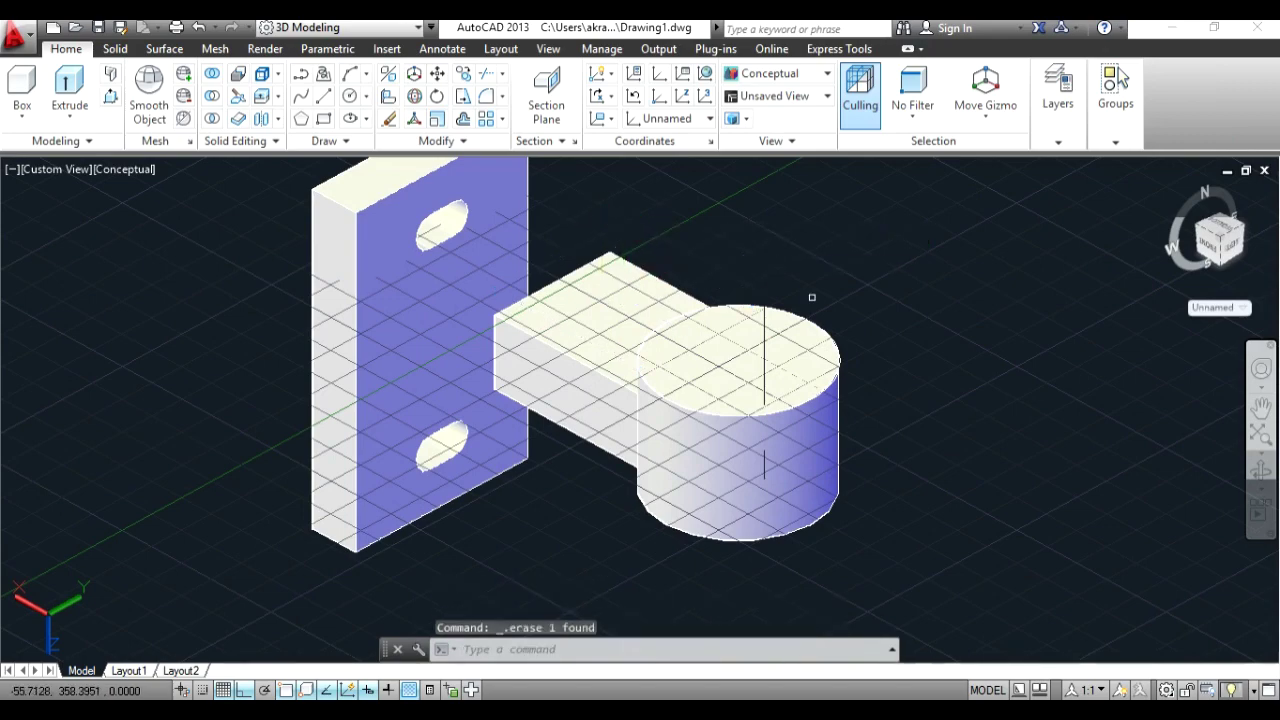
pyautogui.click(1177, 194)
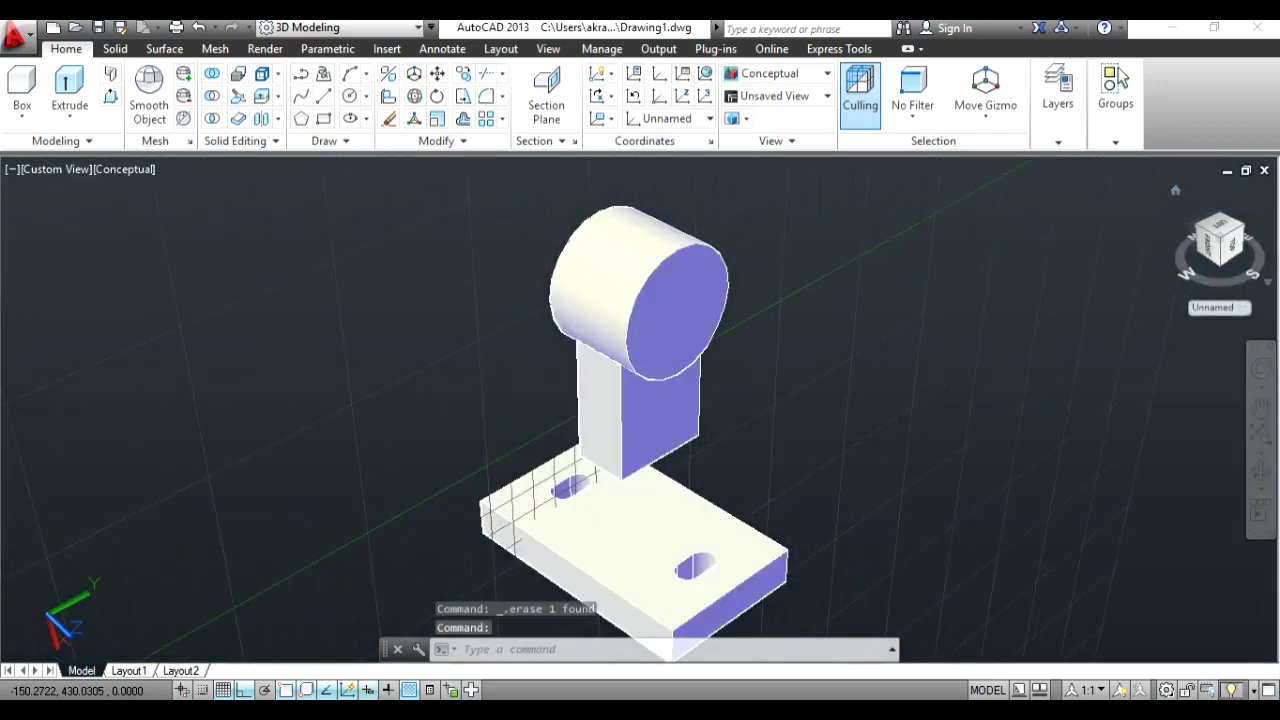
# Step: Switch the model to 2D Wireframe and pan it up and to the left
pyautogui.click(108, 170)
pyautogui.click(150, 214)
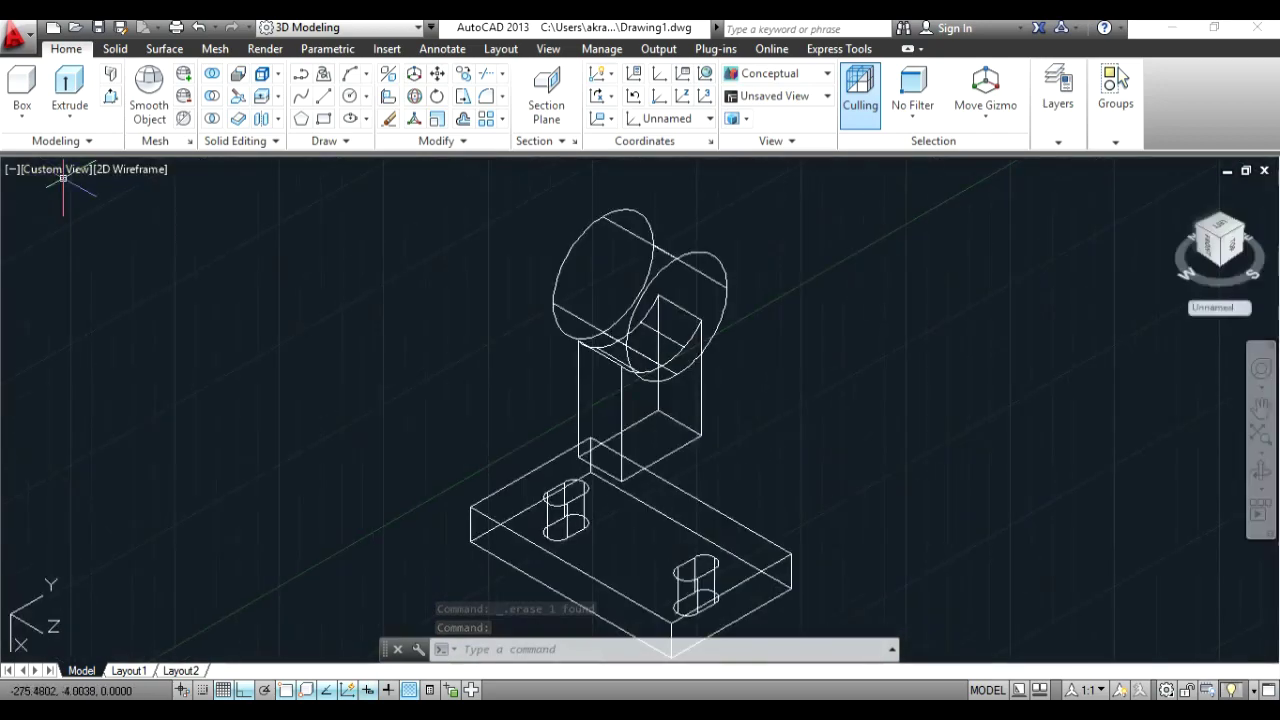
pyautogui.click(1261, 408)
pyautogui.moveTo(937, 449); pyautogui.dragTo(923, 394)
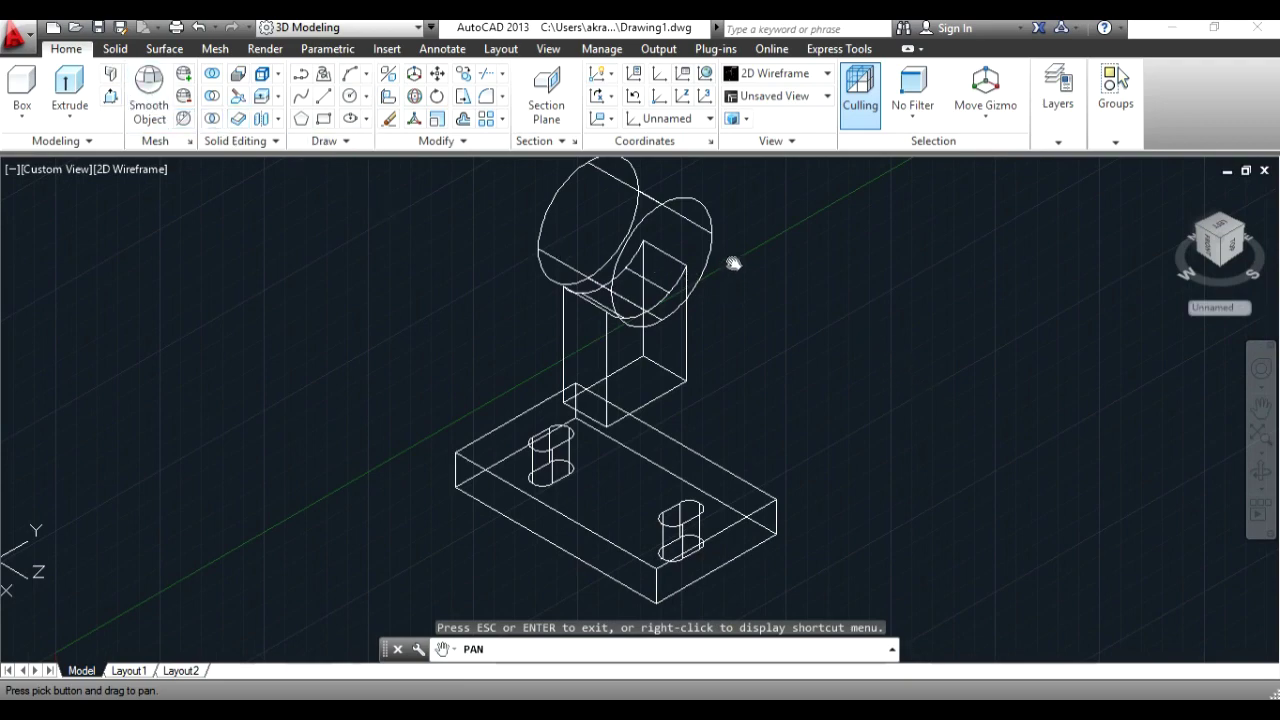
pyautogui.press('Escape')
# Step: Move the cylinder-topped upright block off the base plate to the lower right
pyautogui.click(765, 220)
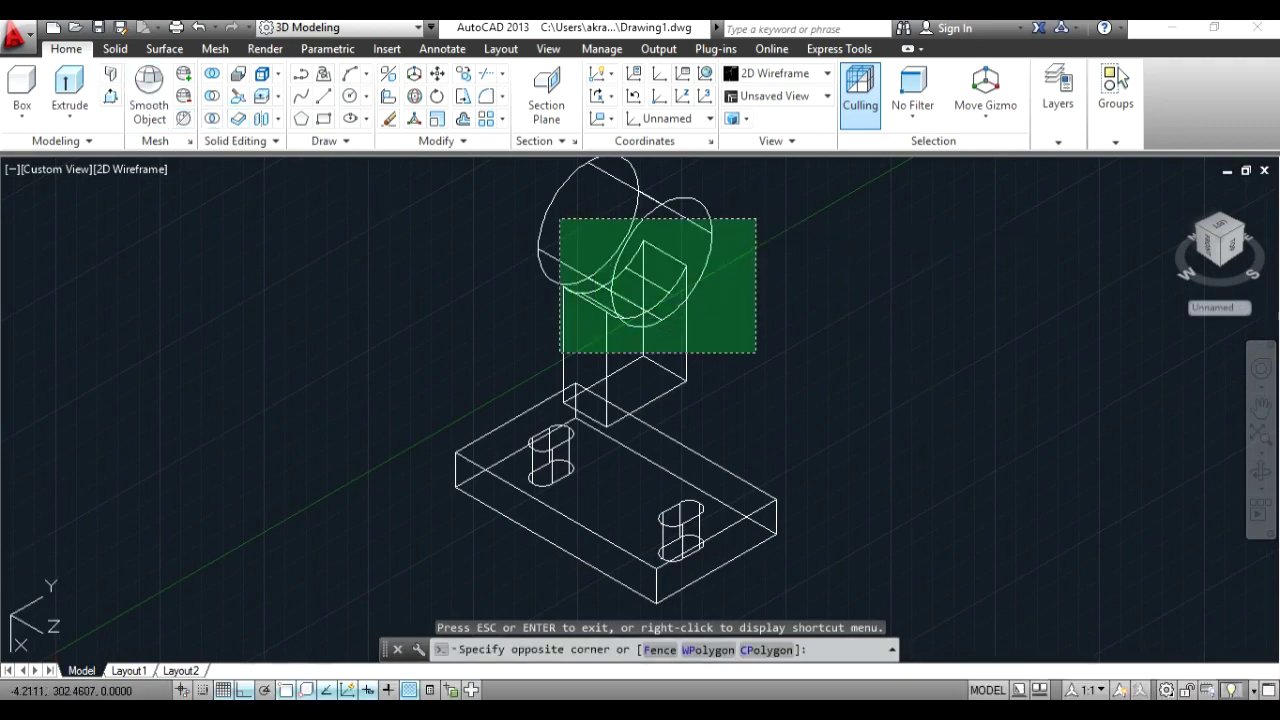
pyautogui.click(560, 352)
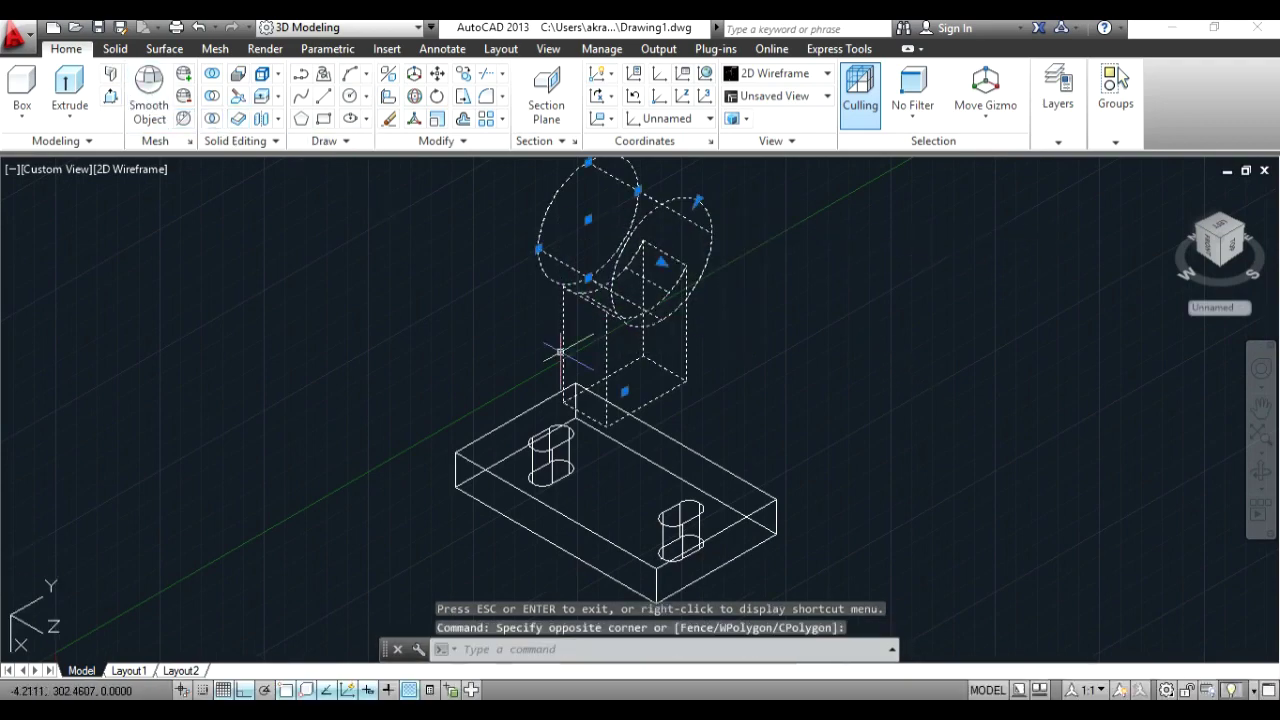
pyautogui.click(436, 80)
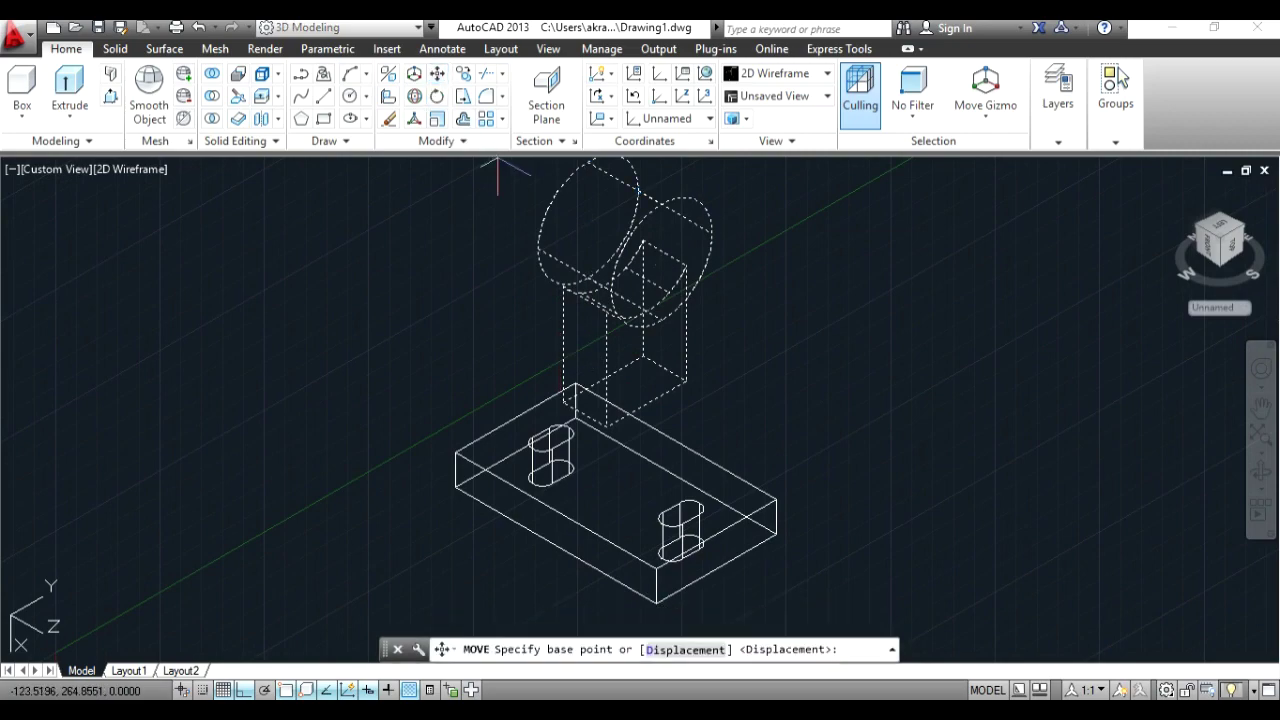
pyautogui.click(686, 382)
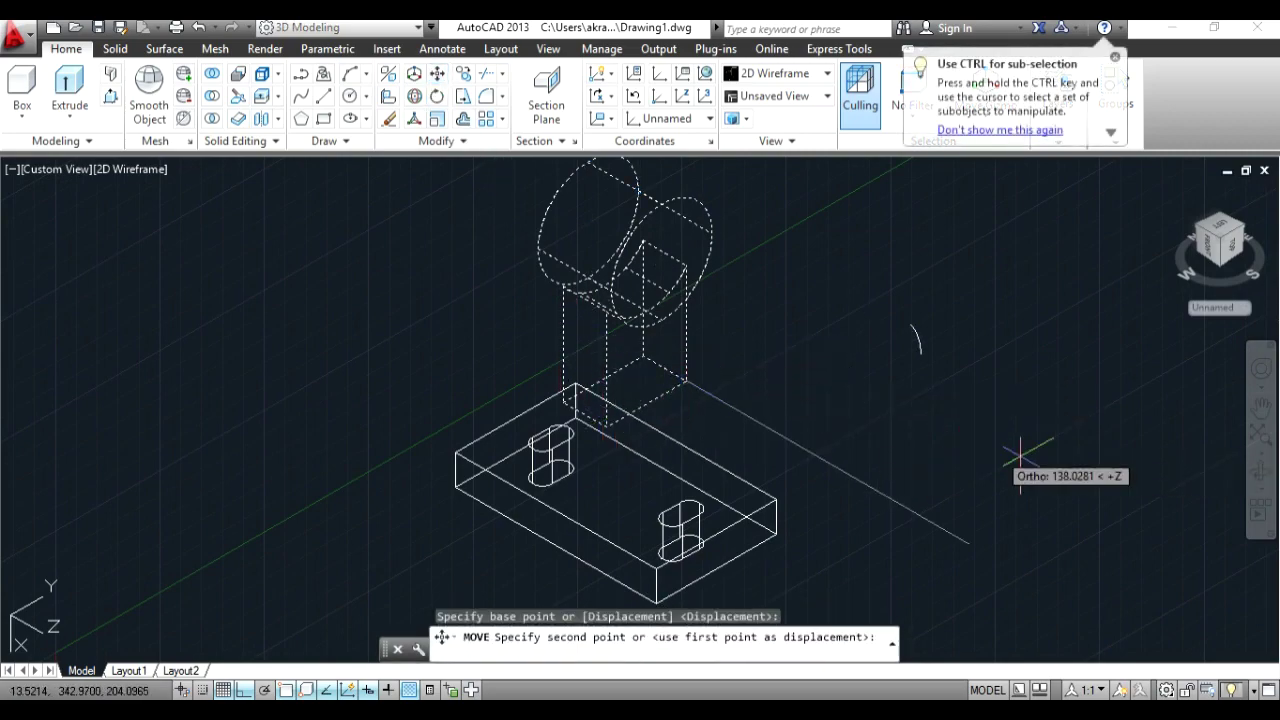
pyautogui.click(1172, 505)
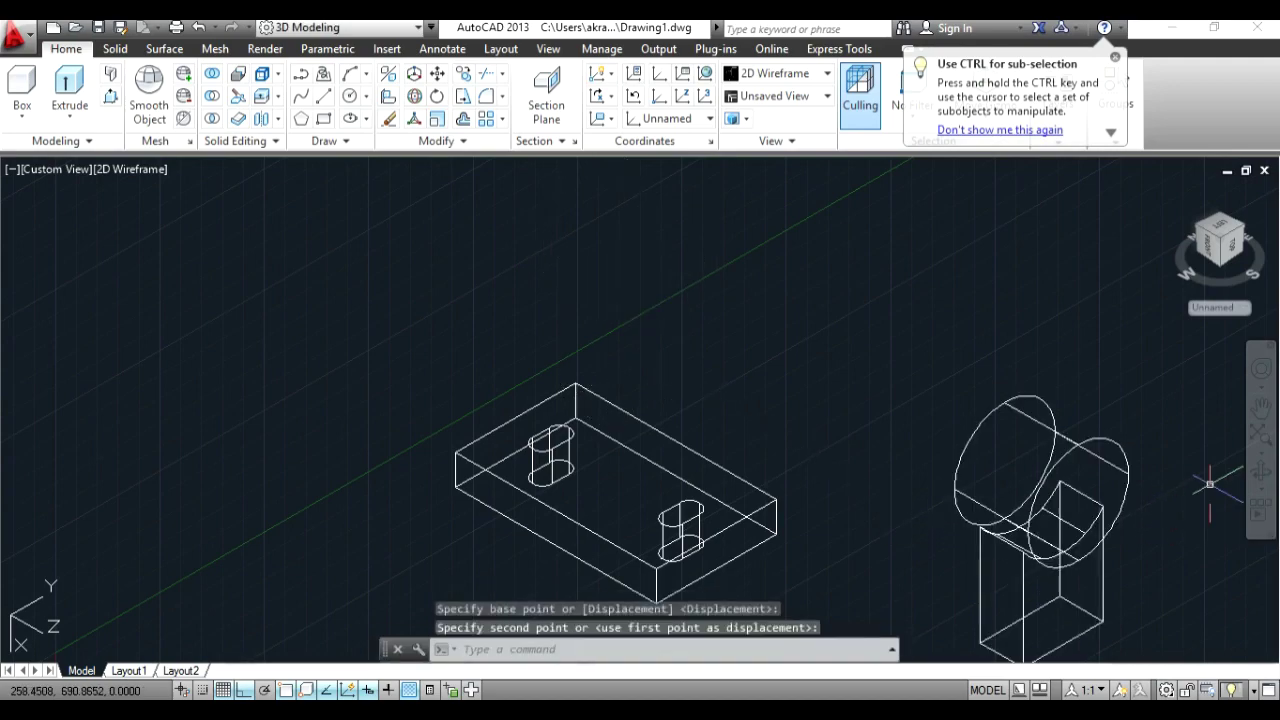
pyautogui.click(1250, 408)
pyautogui.moveTo(1180, 460); pyautogui.dragTo(866, 257)
pyautogui.scroll(3, 940, 363)
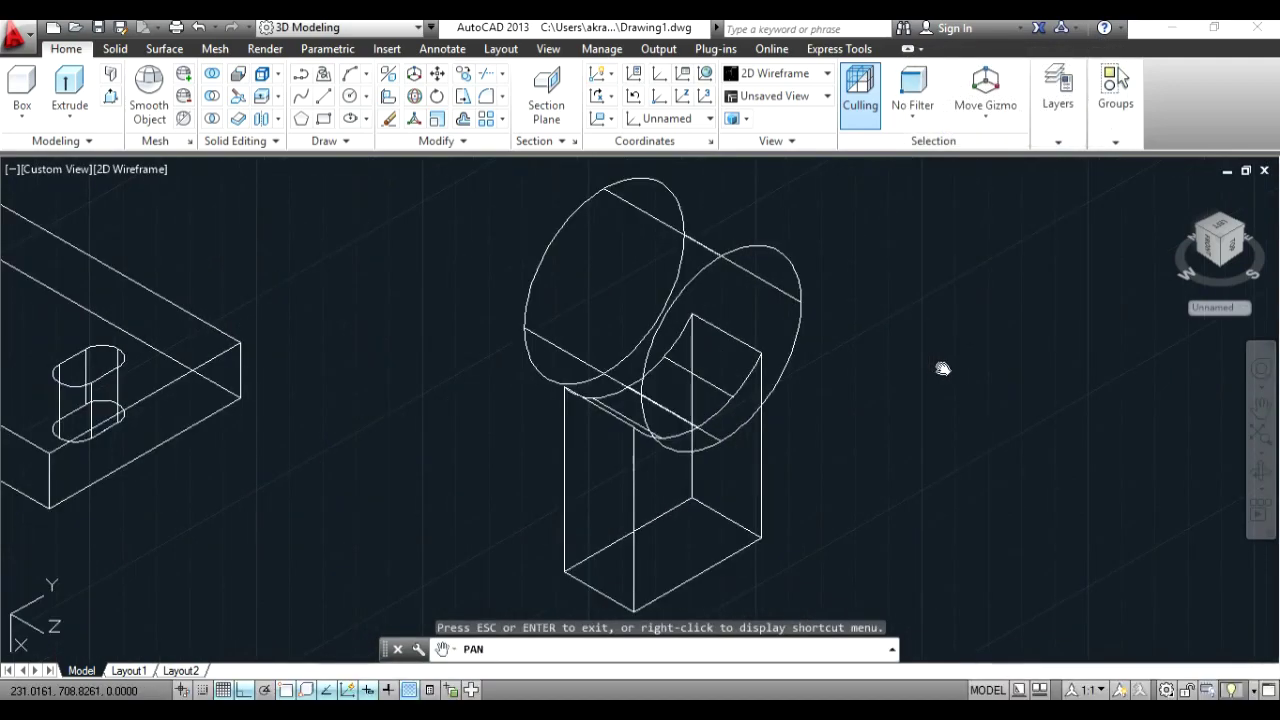
# Step: Shade the model in Conceptual style, orbit it, and return to the Home view
pyautogui.click(160, 170)
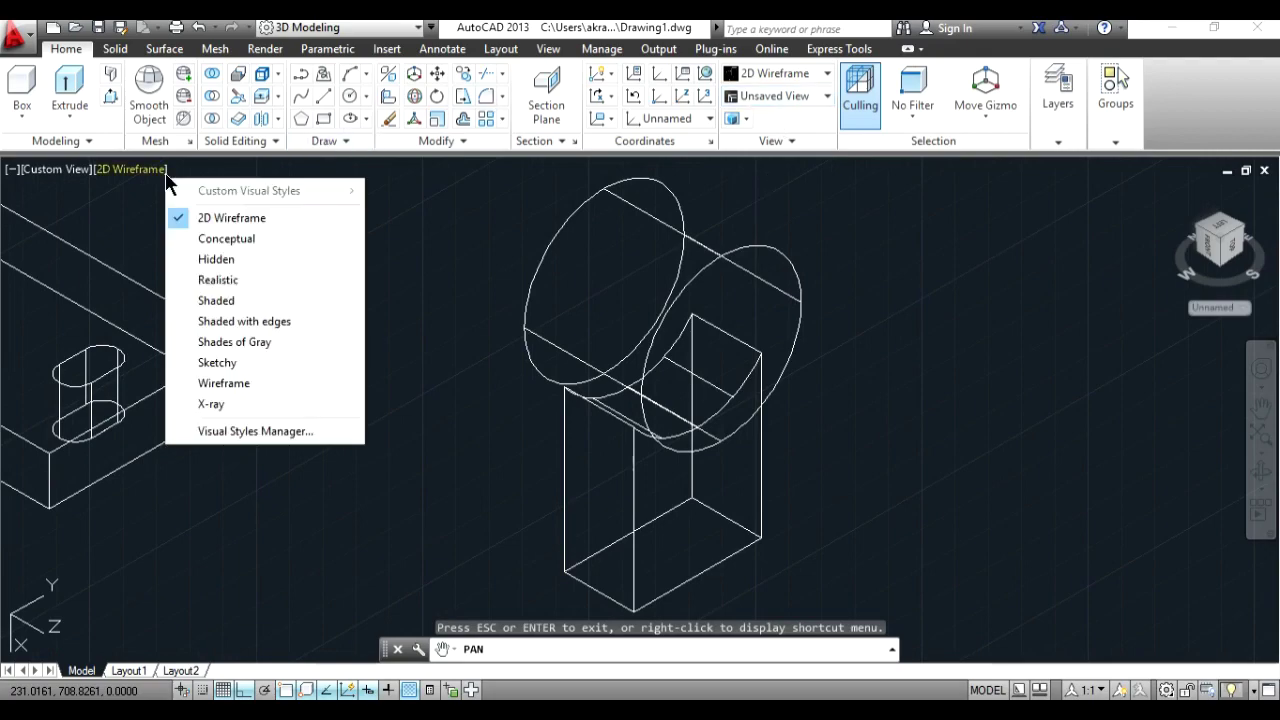
pyautogui.click(190, 233)
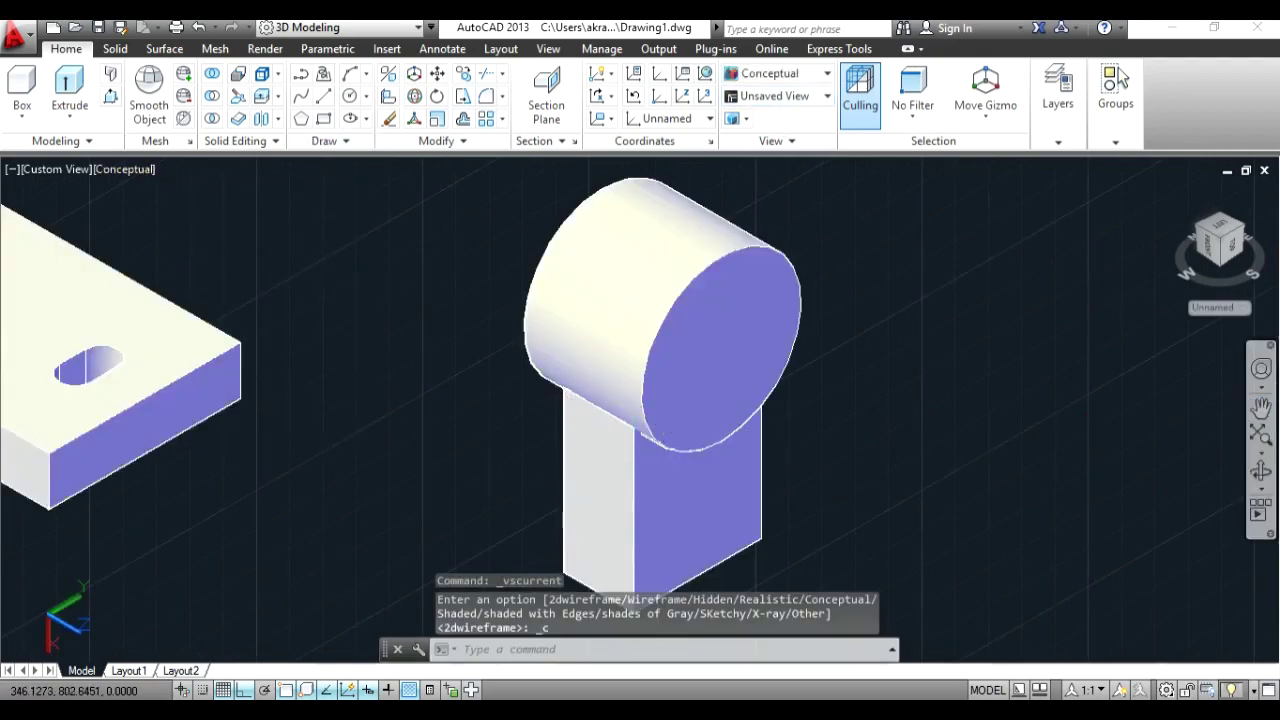
pyautogui.moveTo(1218, 258)
pyautogui.mouseDown()
pyautogui.moveTo(1153, 231)
pyautogui.moveTo(1165, 215)
pyautogui.mouseUp()
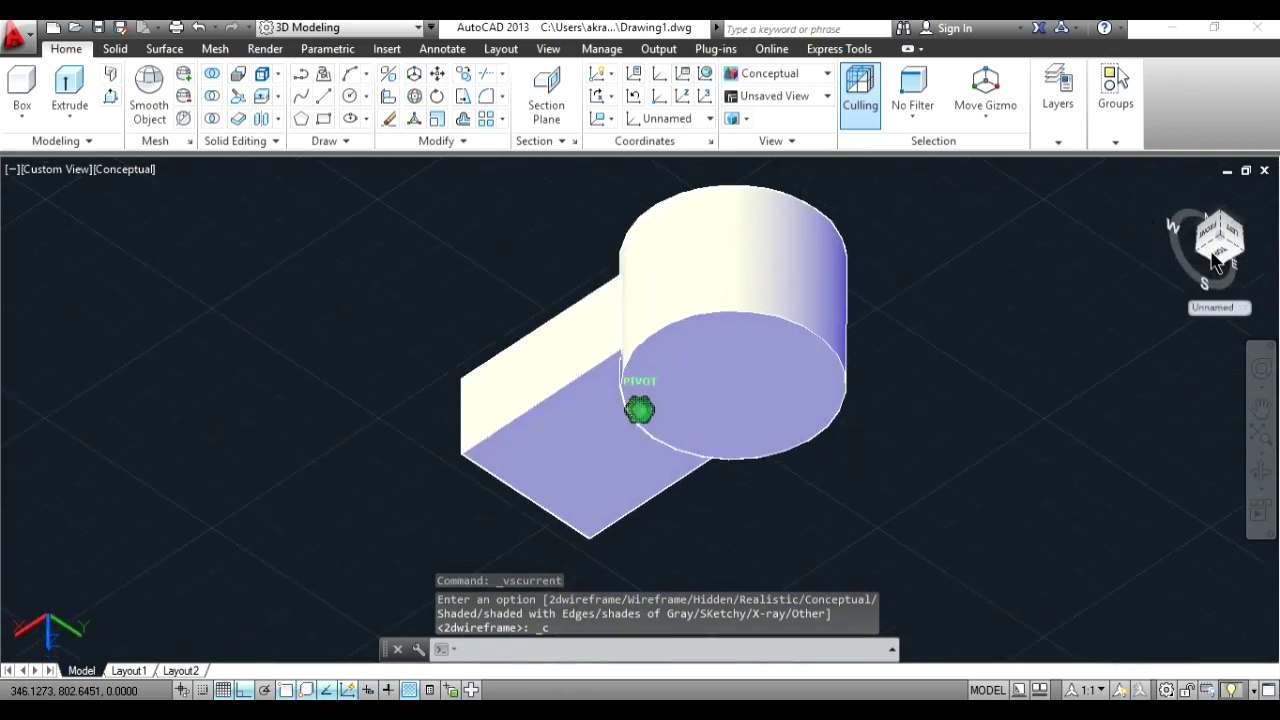
pyautogui.click(1178, 194)
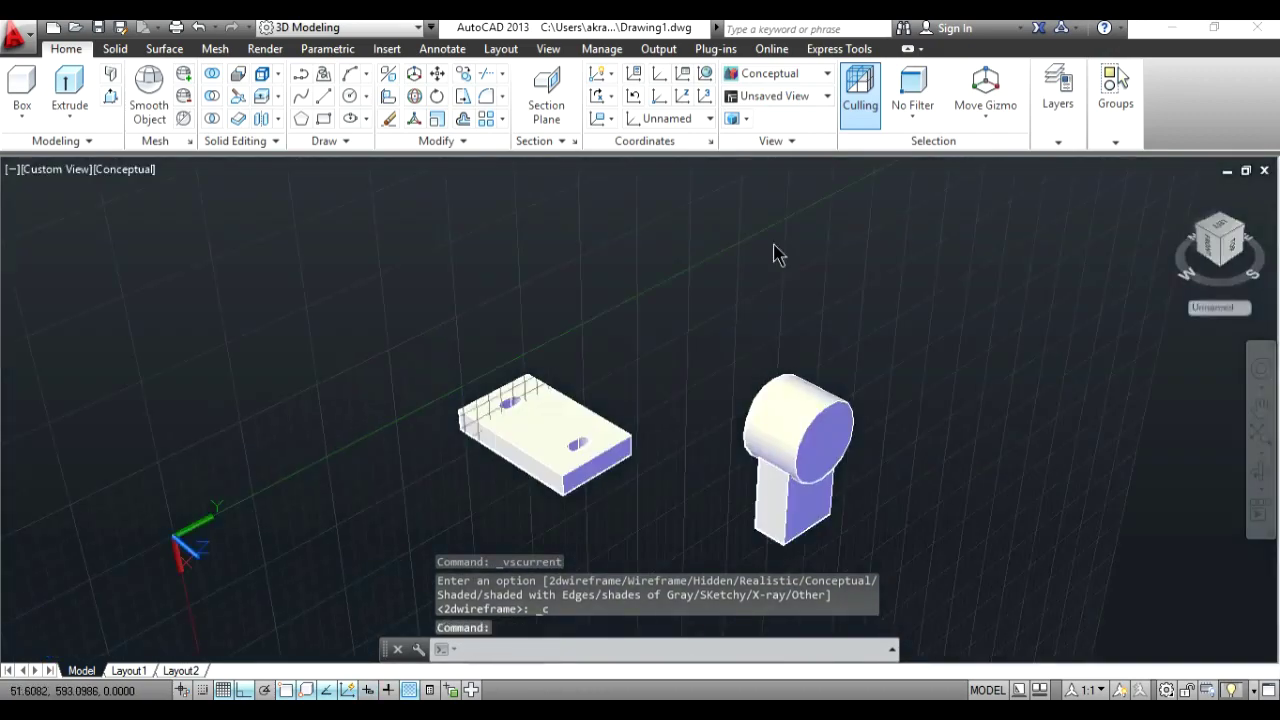
# Step: Check the SE and NE Isometric views, restore Home, and compare with the reference drawing
pyautogui.click(80, 170)
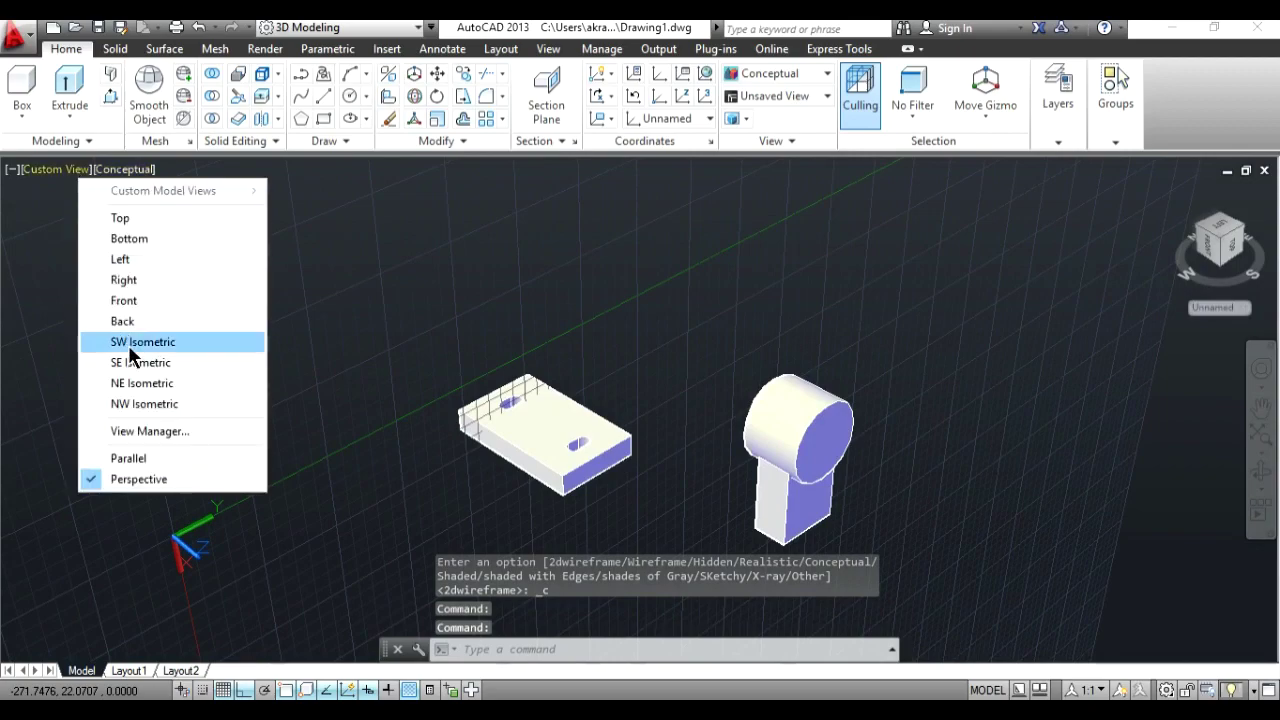
pyautogui.click(134, 371)
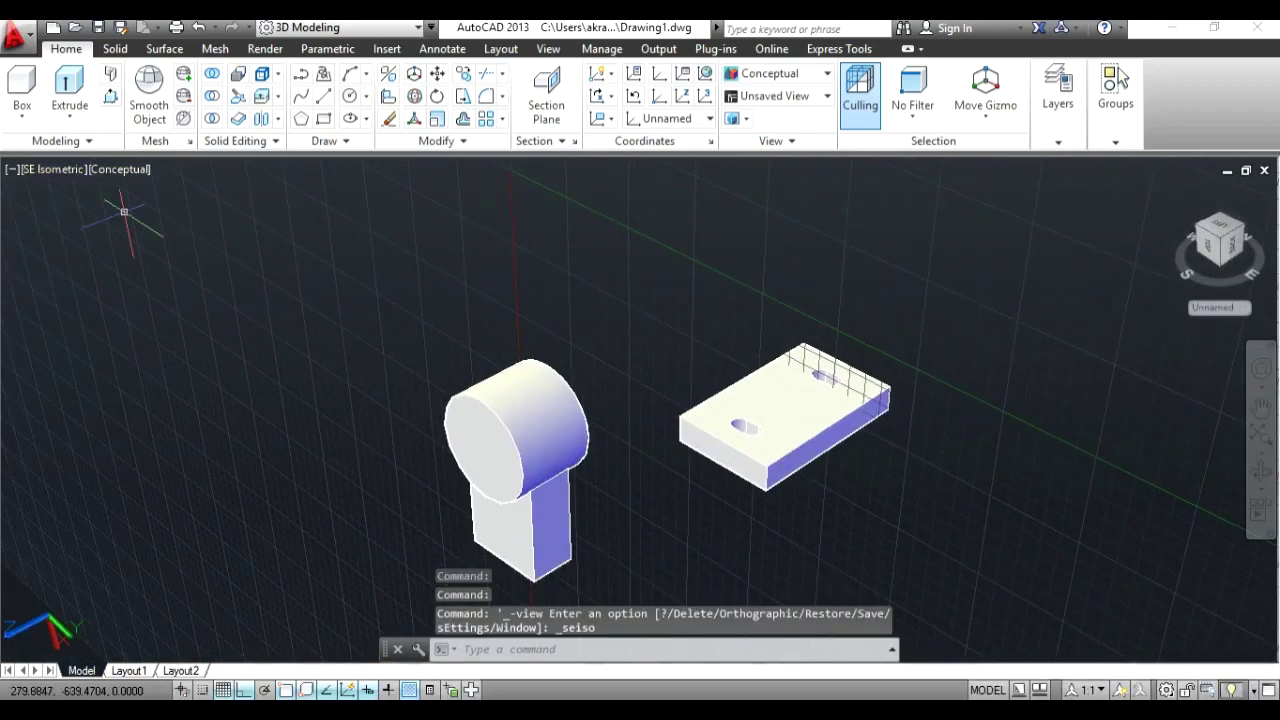
pyautogui.click(68, 172)
pyautogui.click(125, 383)
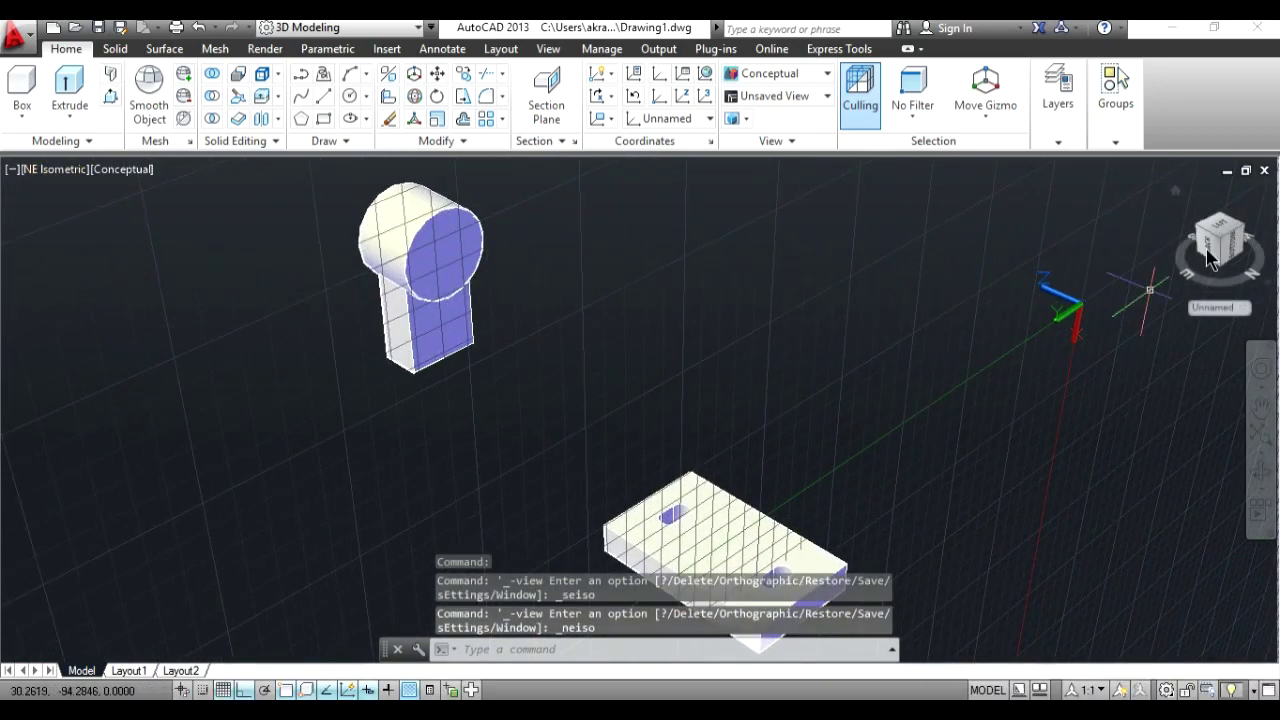
pyautogui.click(1180, 200)
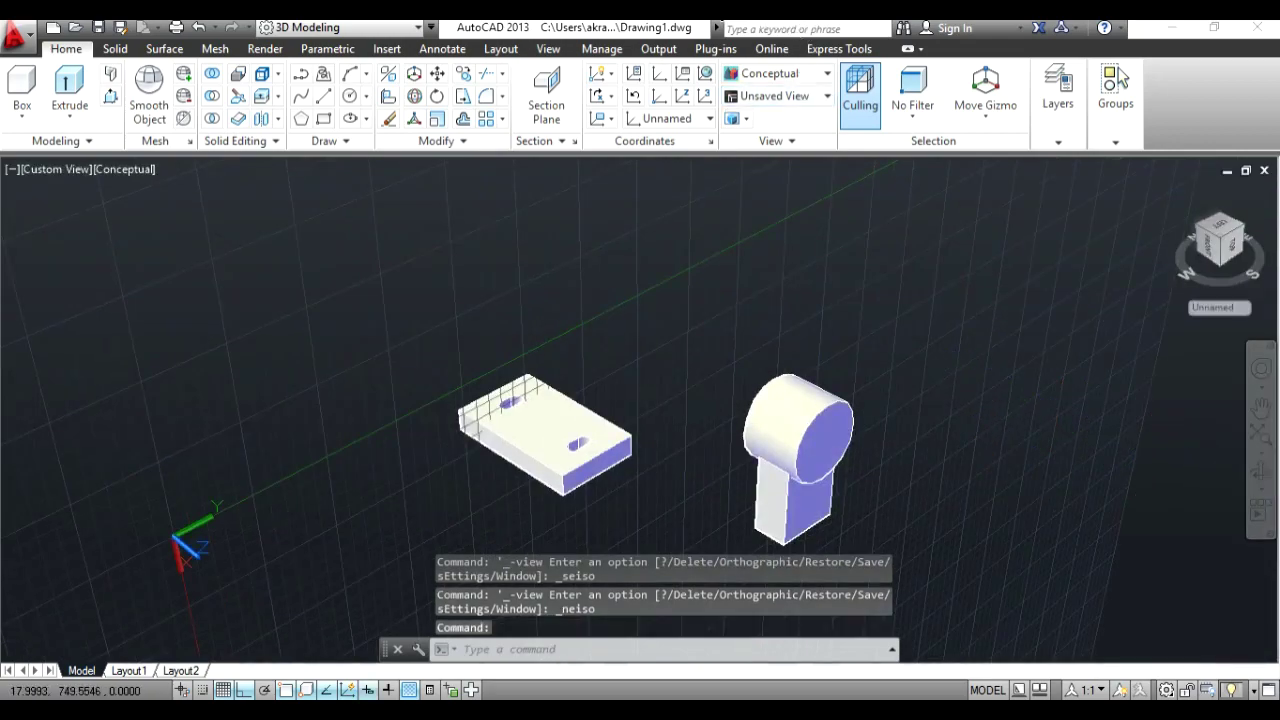
pyautogui.hotkey('alt', 'Tab')
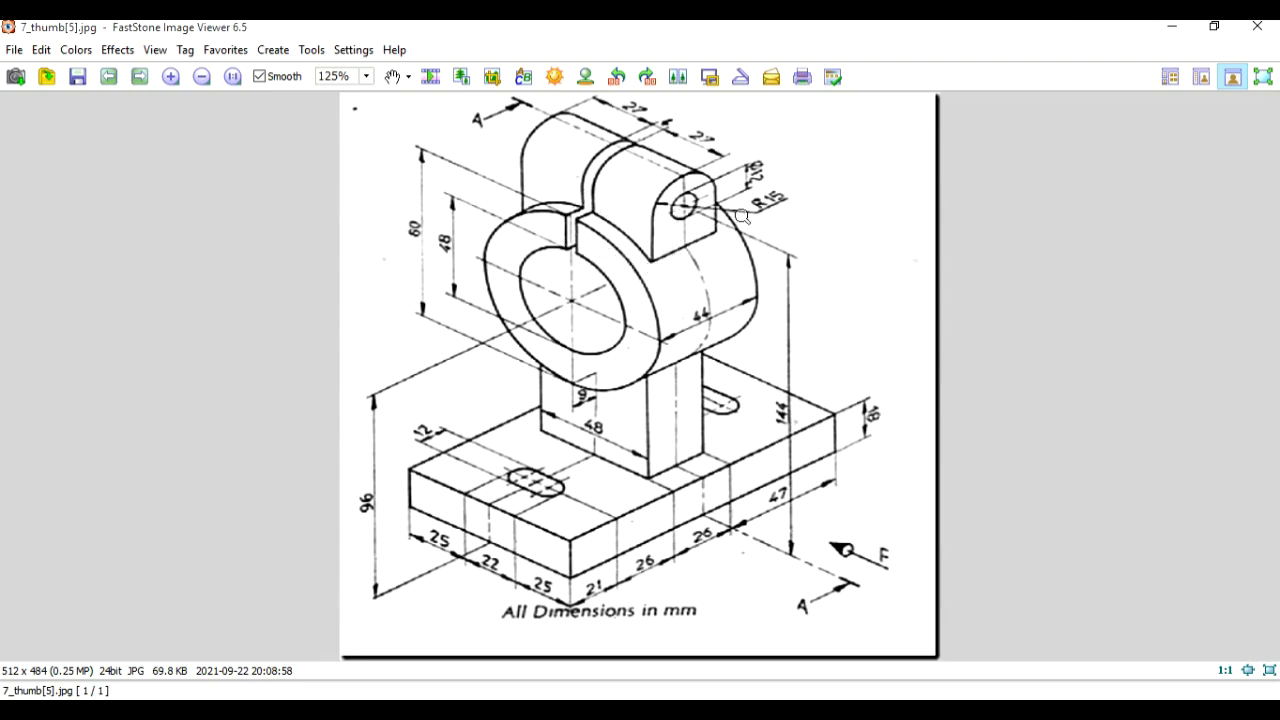
# Step: Draw a radius-15 circle above the separated parts and pan the view right and down
pyautogui.hotkey('alt', 'Tab')
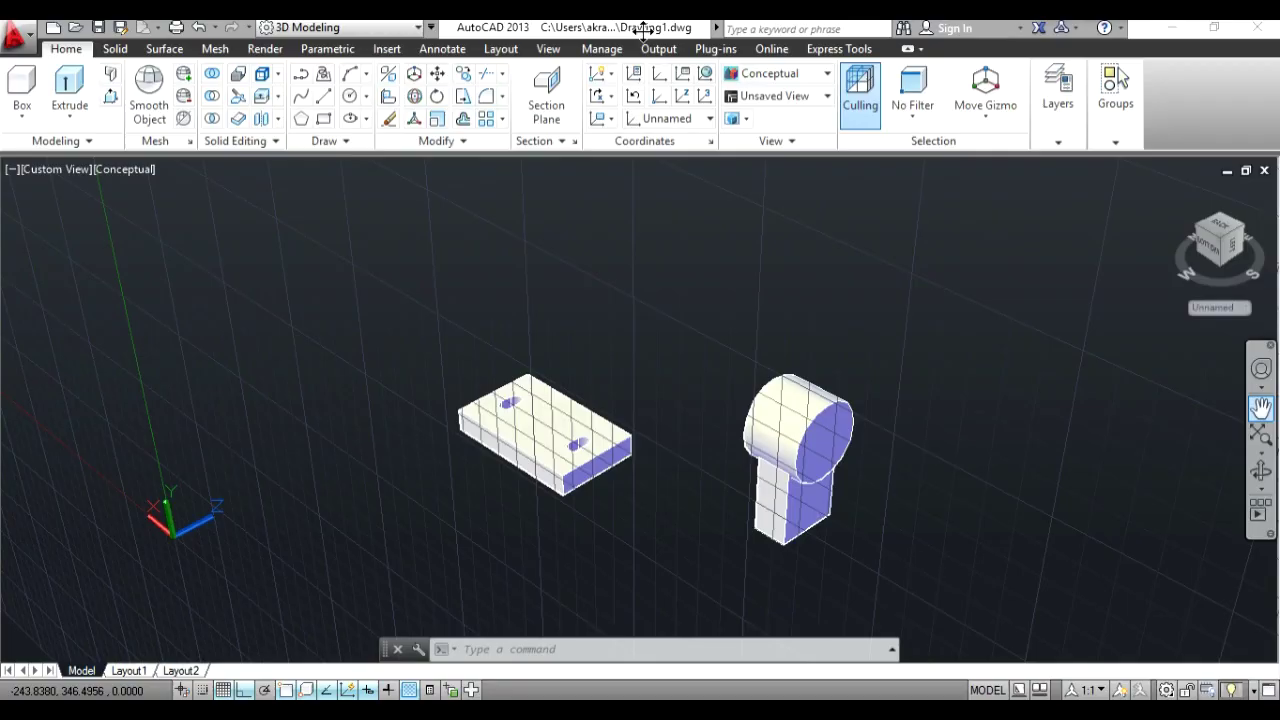
pyautogui.click(345, 100)
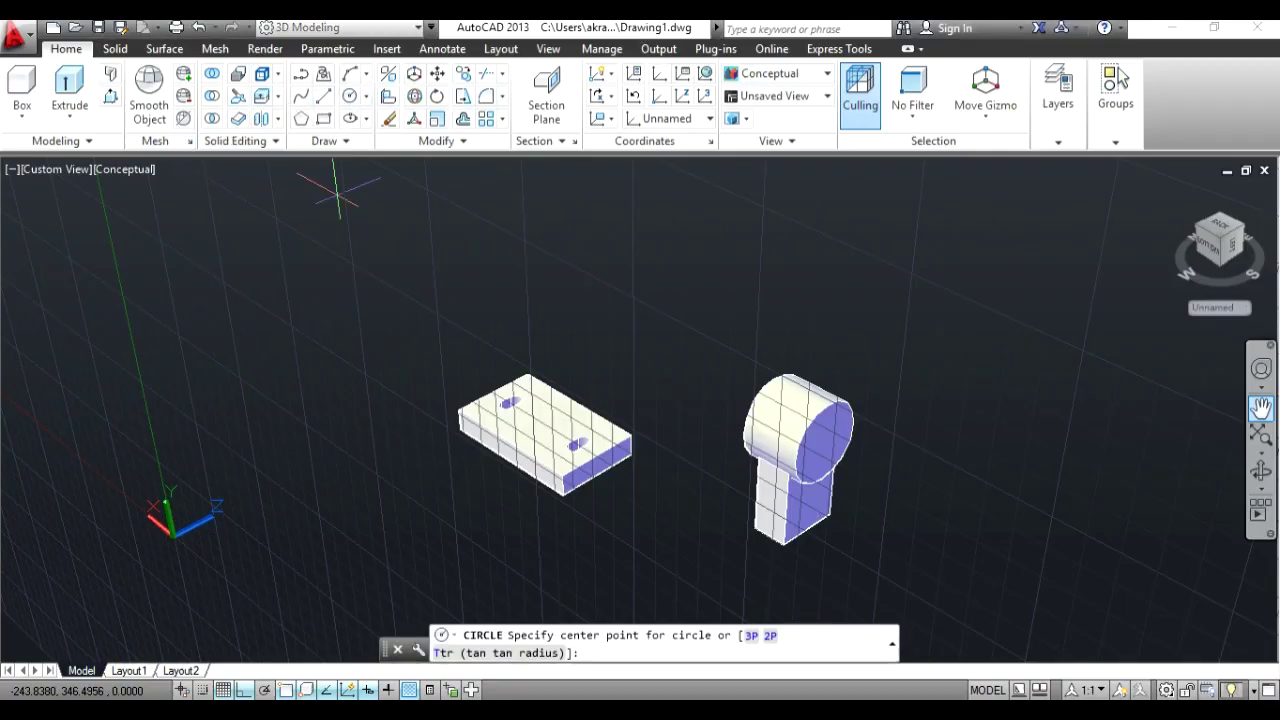
pyautogui.click(276, 278)
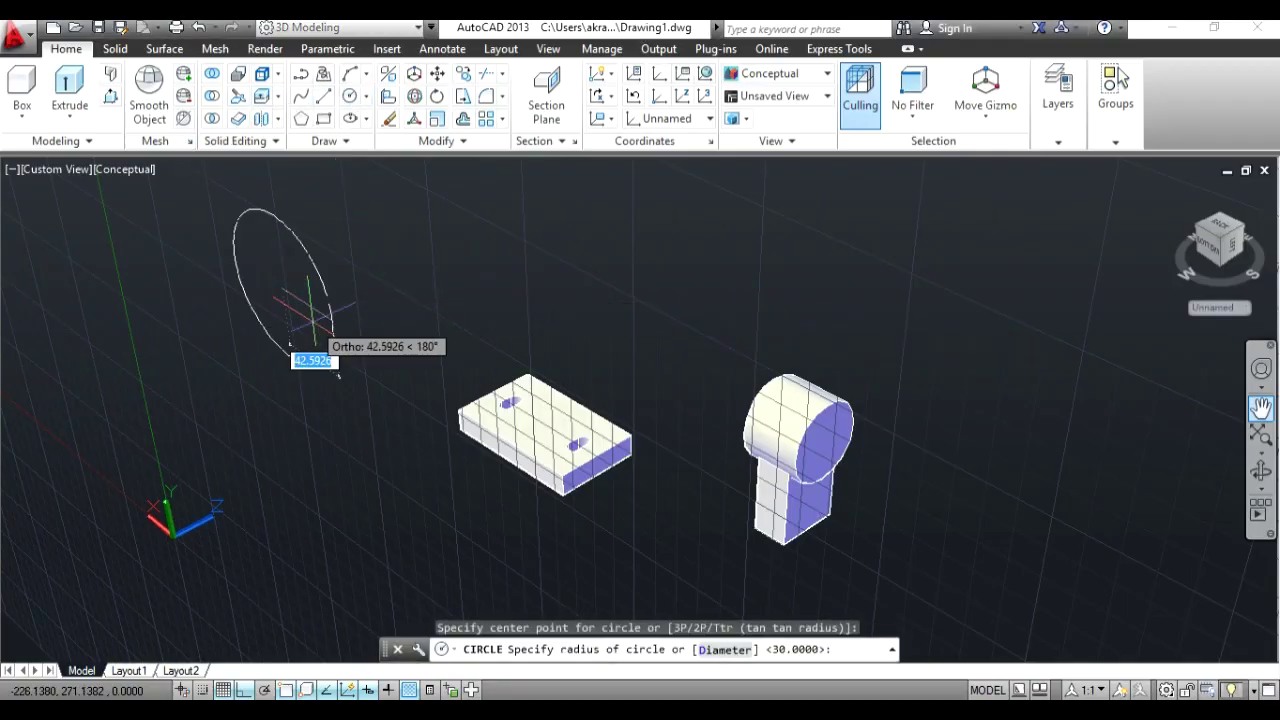
pyautogui.write('15')
pyautogui.press('Return')
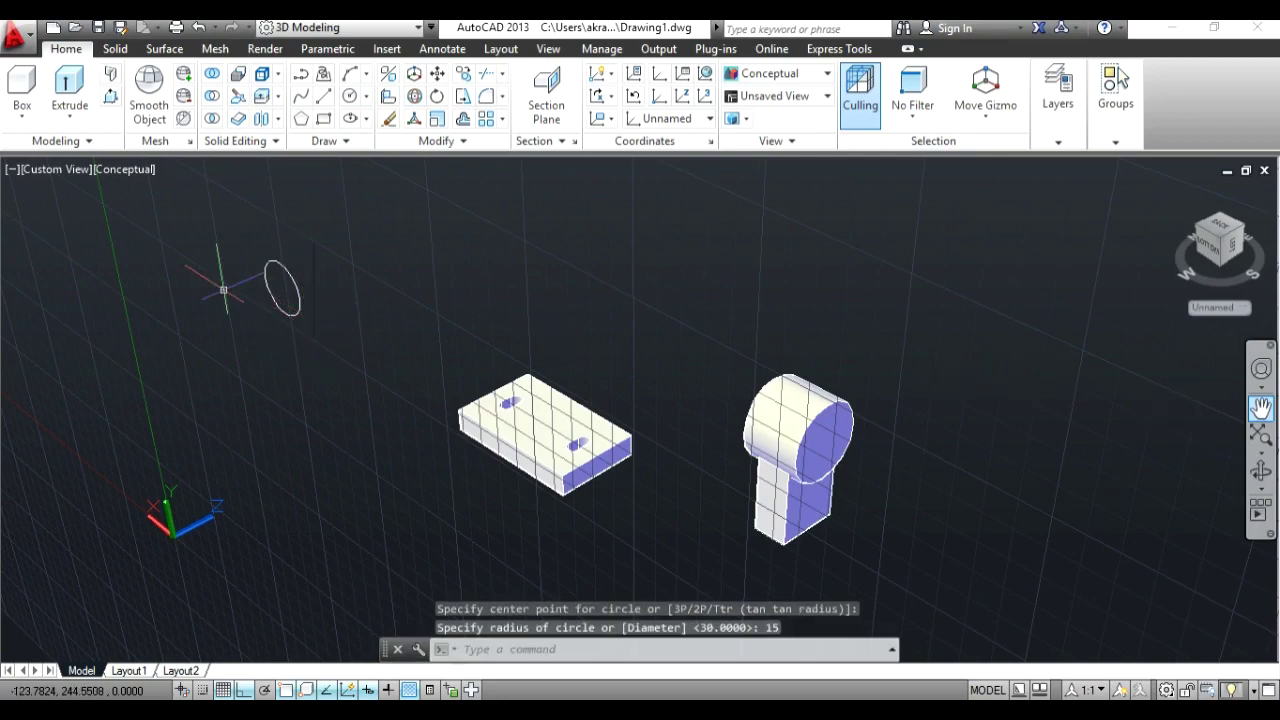
pyautogui.scroll(2, 611, 290)
pyautogui.scroll(-2, 690, 300)
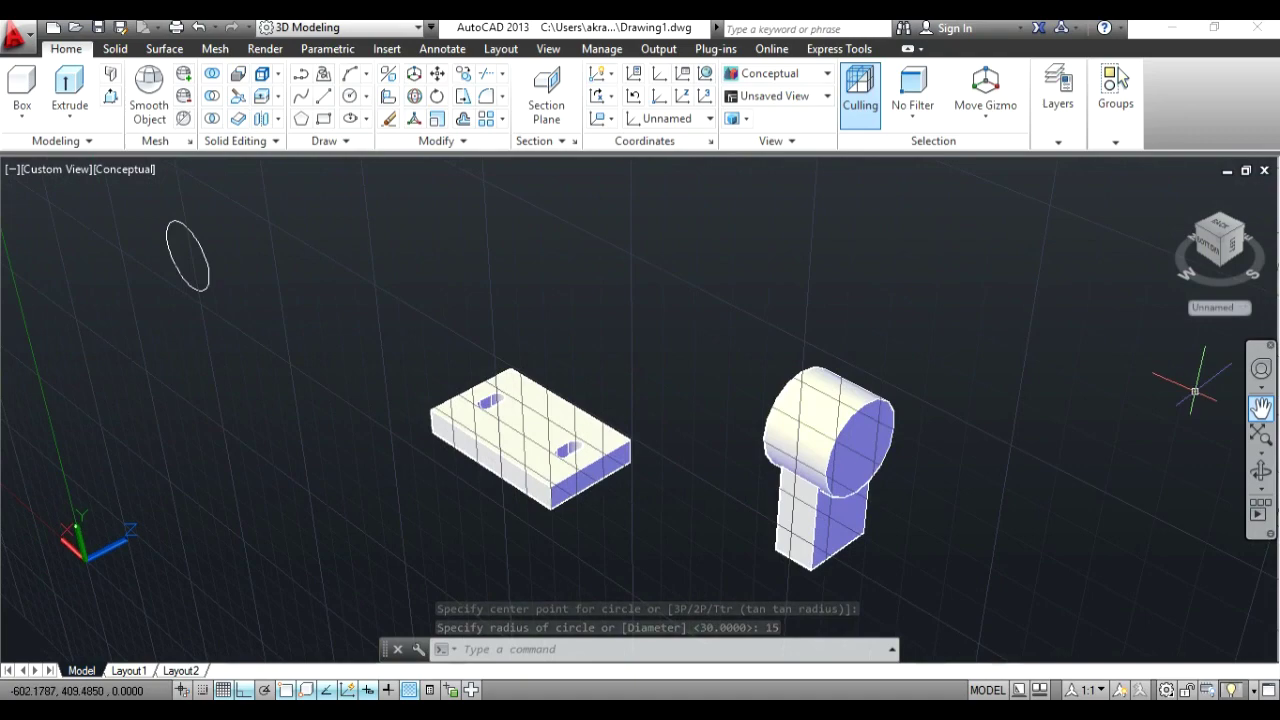
pyautogui.click(1260, 407)
pyautogui.moveTo(409, 349)
pyautogui.mouseDown()
pyautogui.moveTo(632, 452)
pyautogui.moveTo(709, 426)
pyautogui.moveTo(714, 391)
pyautogui.moveTo(568, 408)
pyautogui.moveTo(572, 422)
pyautogui.mouseUp()
pyautogui.hotkey('alt', 'Tab')
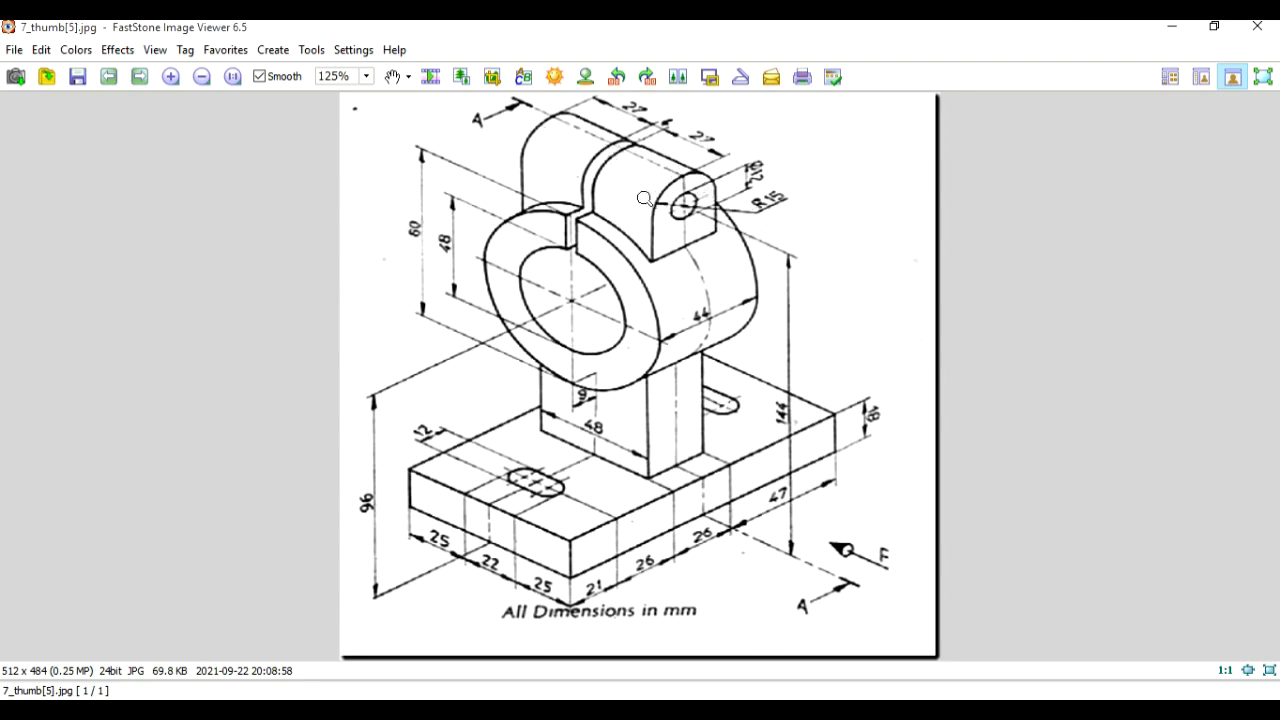
# Step: Abandon a line from the circle's centre and delete the stray dashed polyline
pyautogui.hotkey('alt', 'Tab')
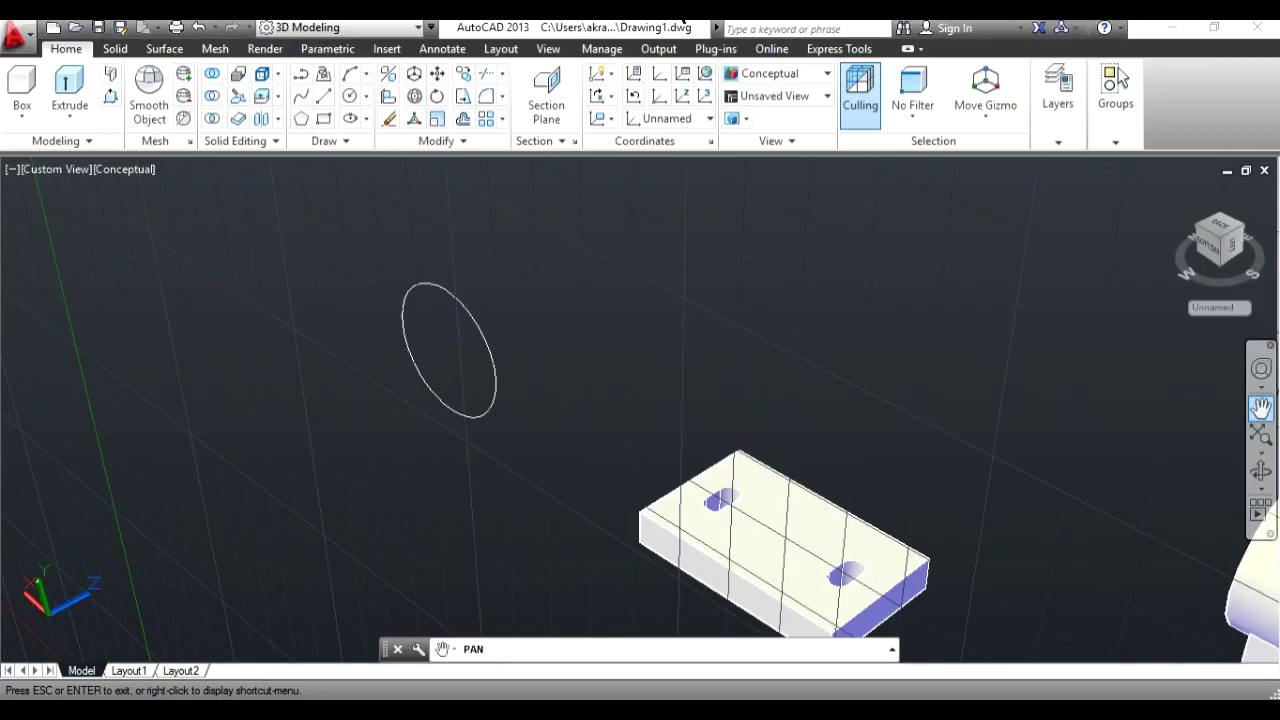
pyautogui.click(321, 104)
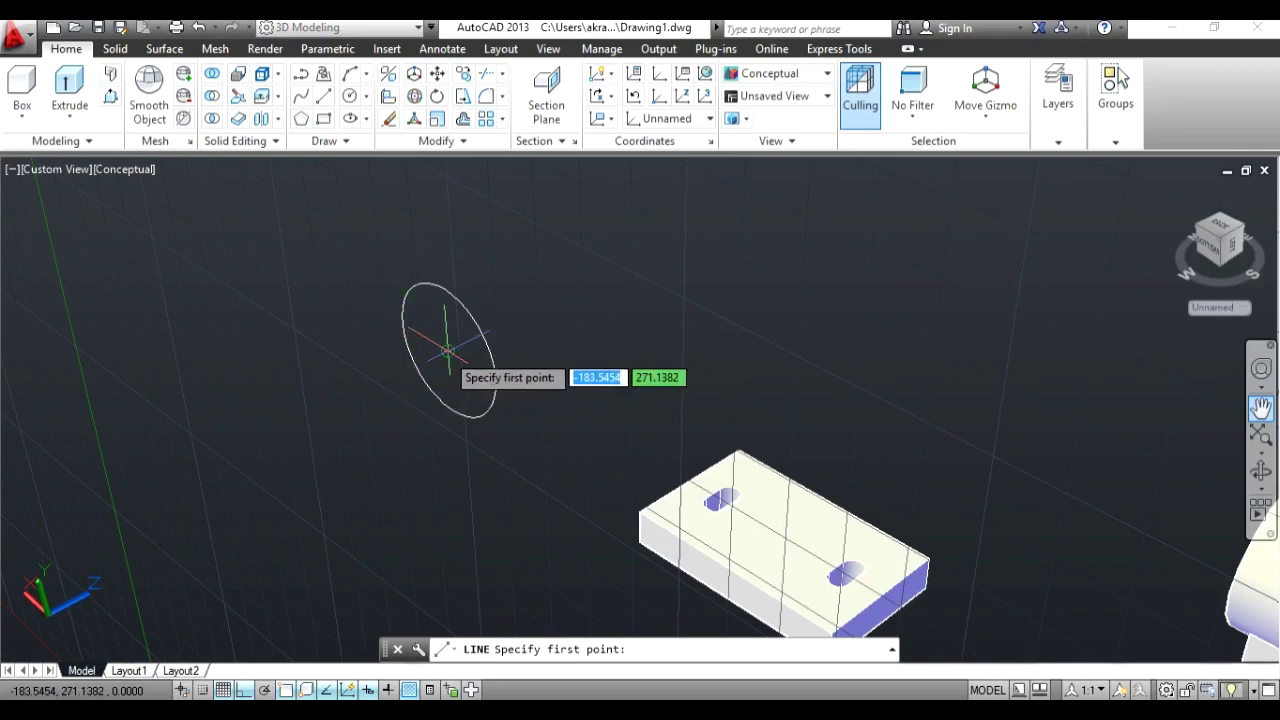
pyautogui.click(445, 352)
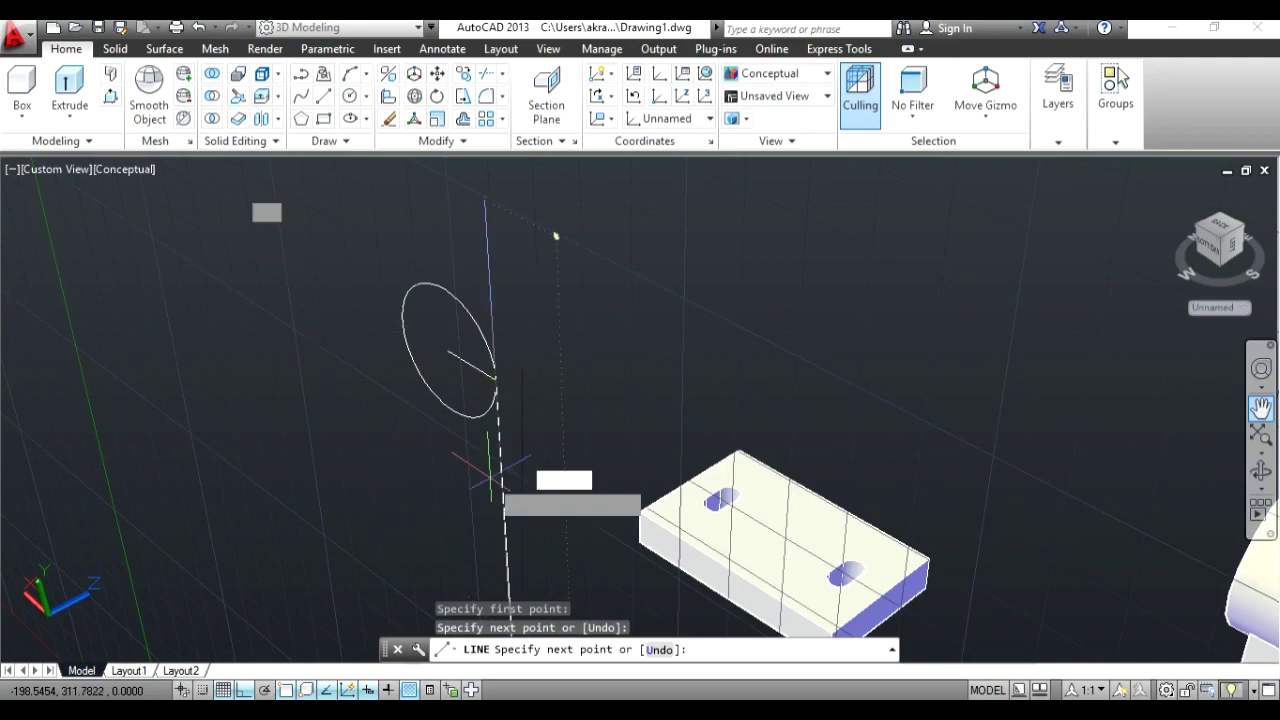
pyautogui.click(469, 463)
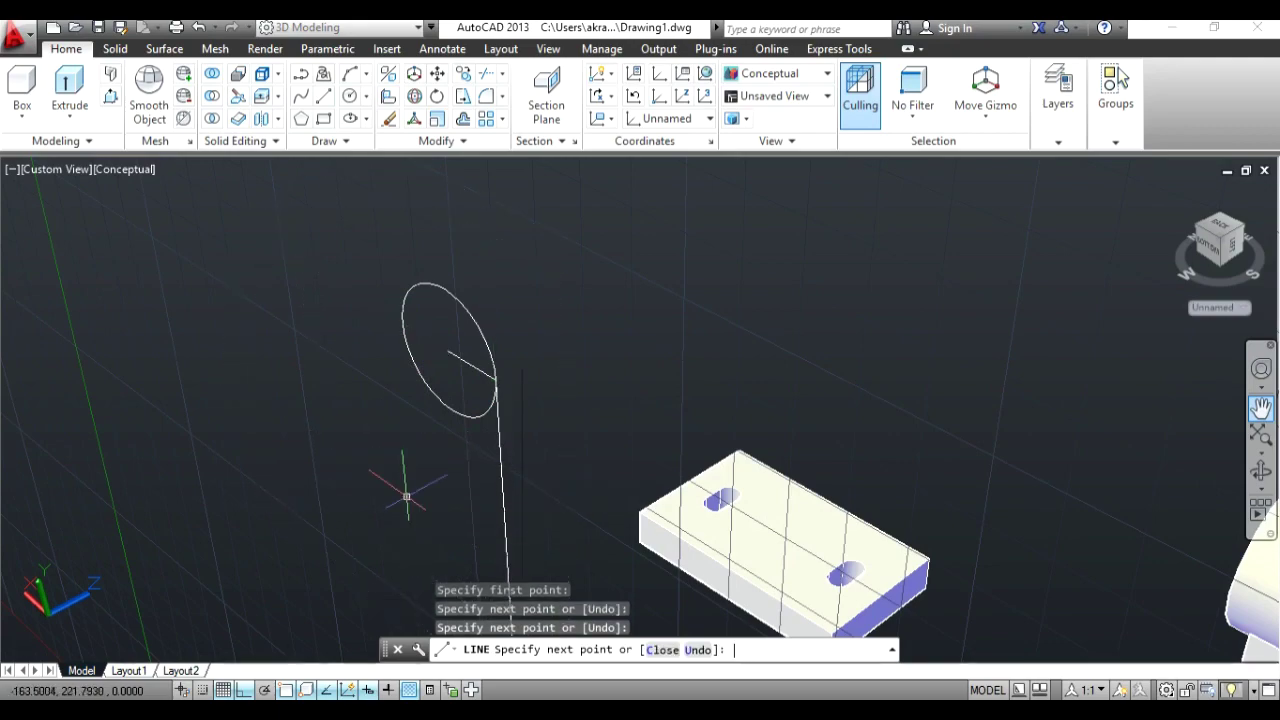
pyautogui.press('Escape')
pyautogui.click(503, 478)
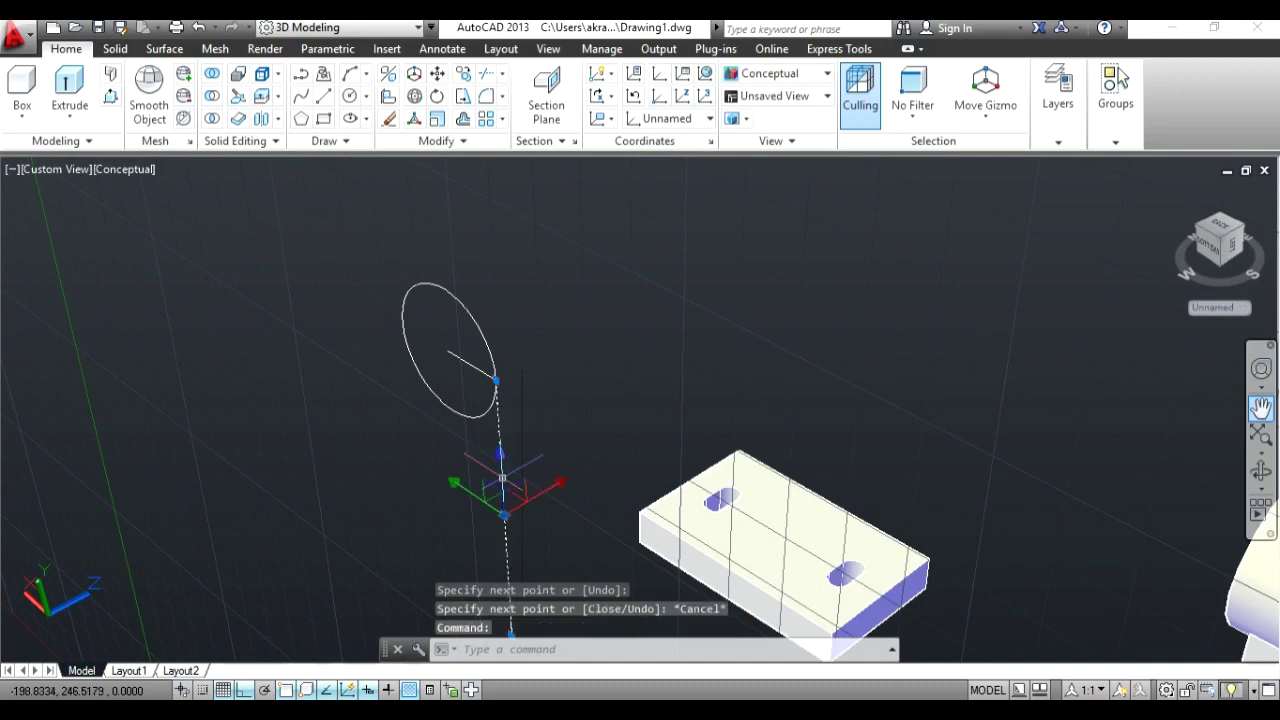
pyautogui.press('Delete')
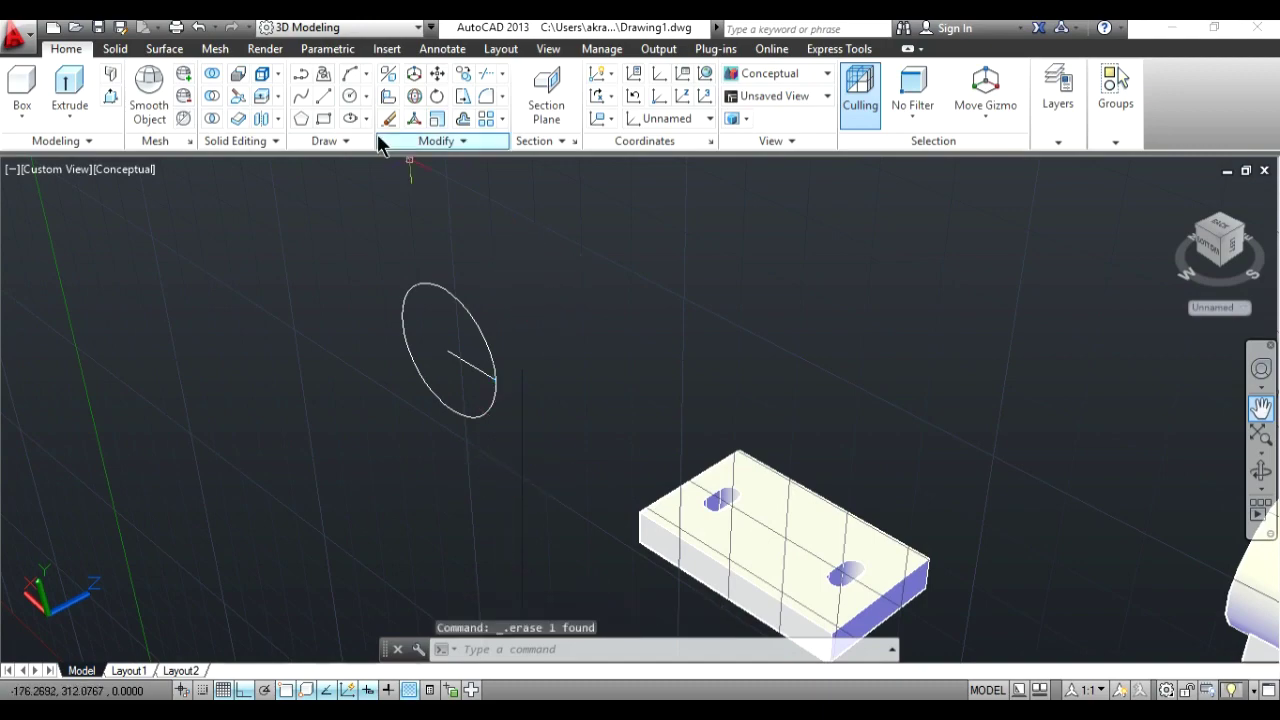
# Step: Draw the arch's straight sides from the circle with a 30-unit bottom edge
pyautogui.click(323, 96)
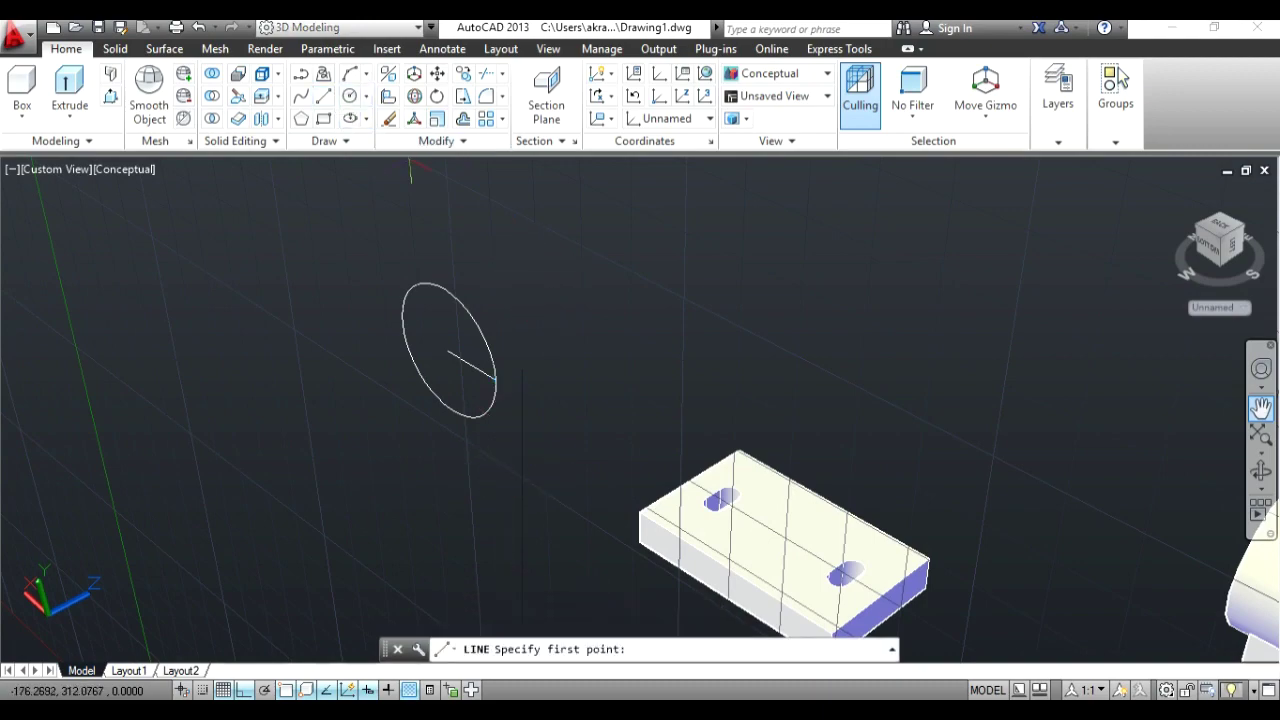
pyautogui.click(492, 378)
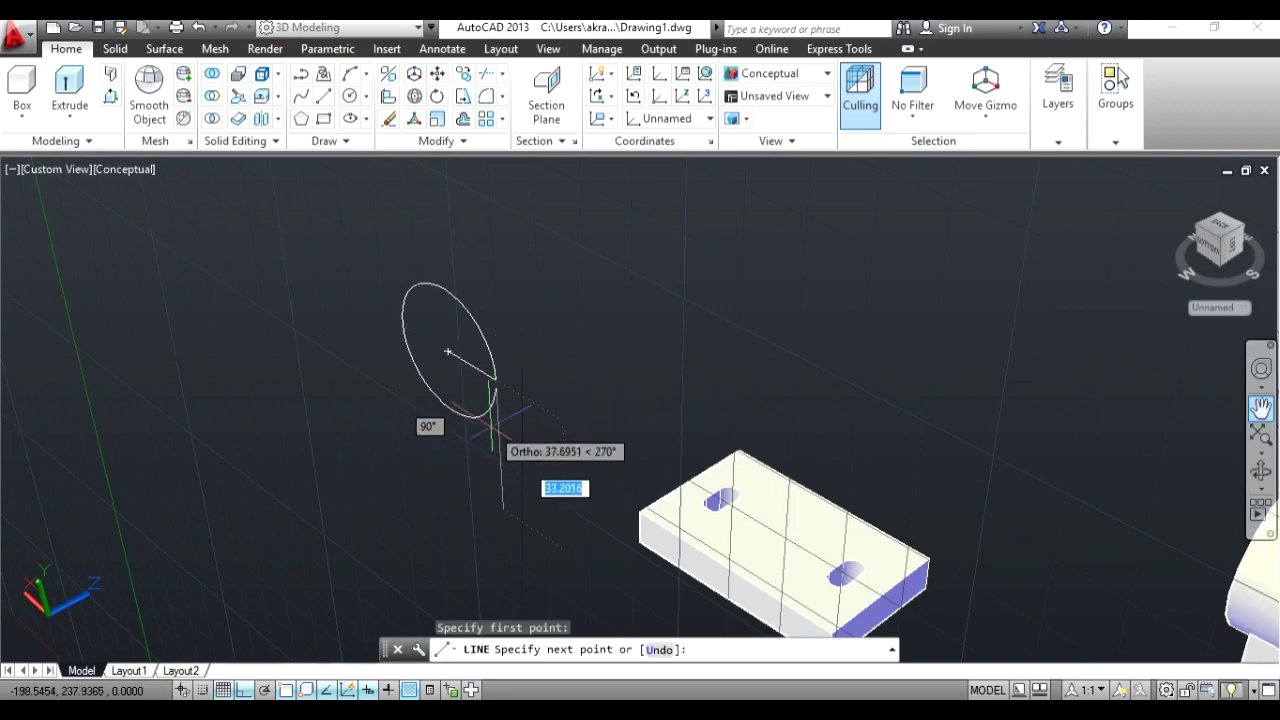
pyautogui.click(490, 430)
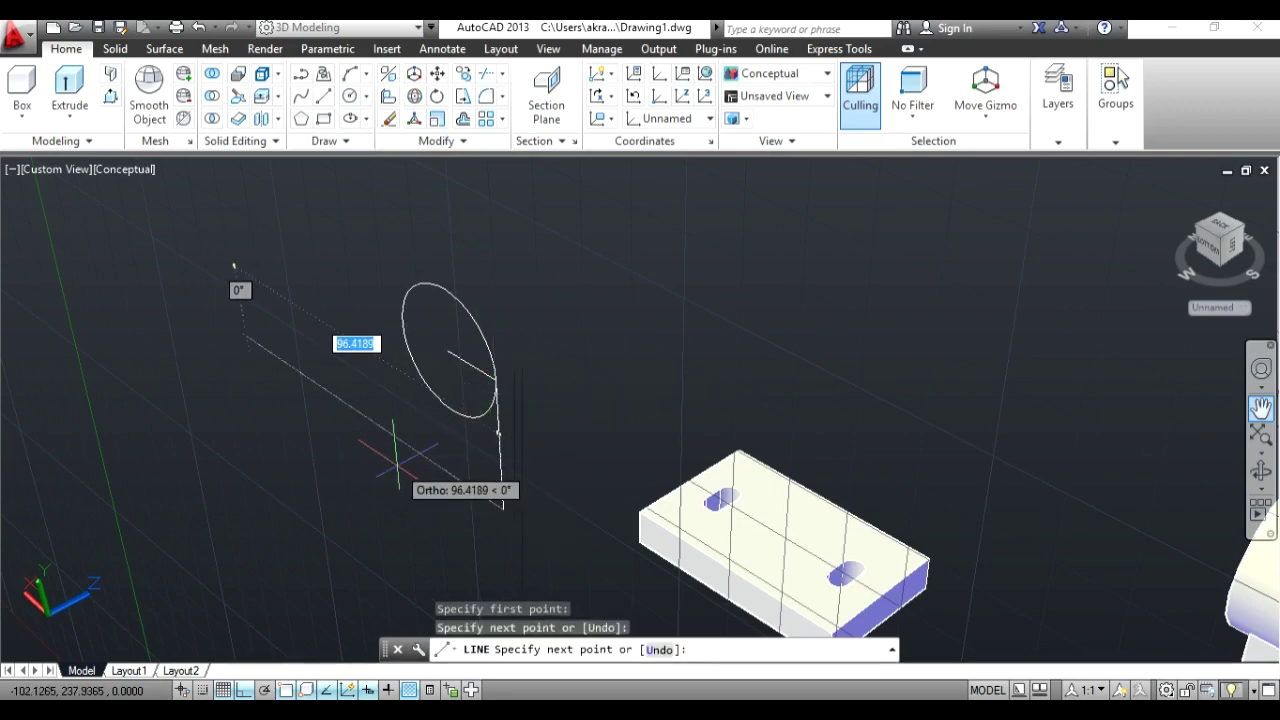
pyautogui.write('30')
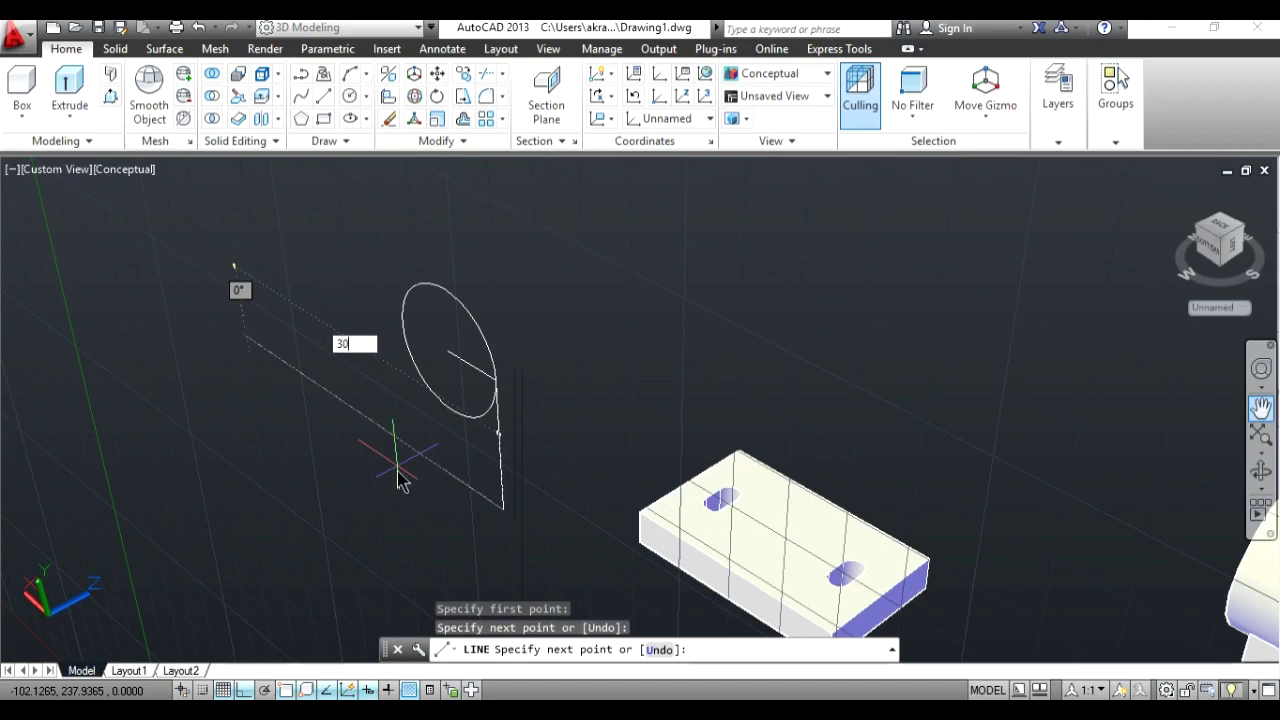
pyautogui.press('Return')
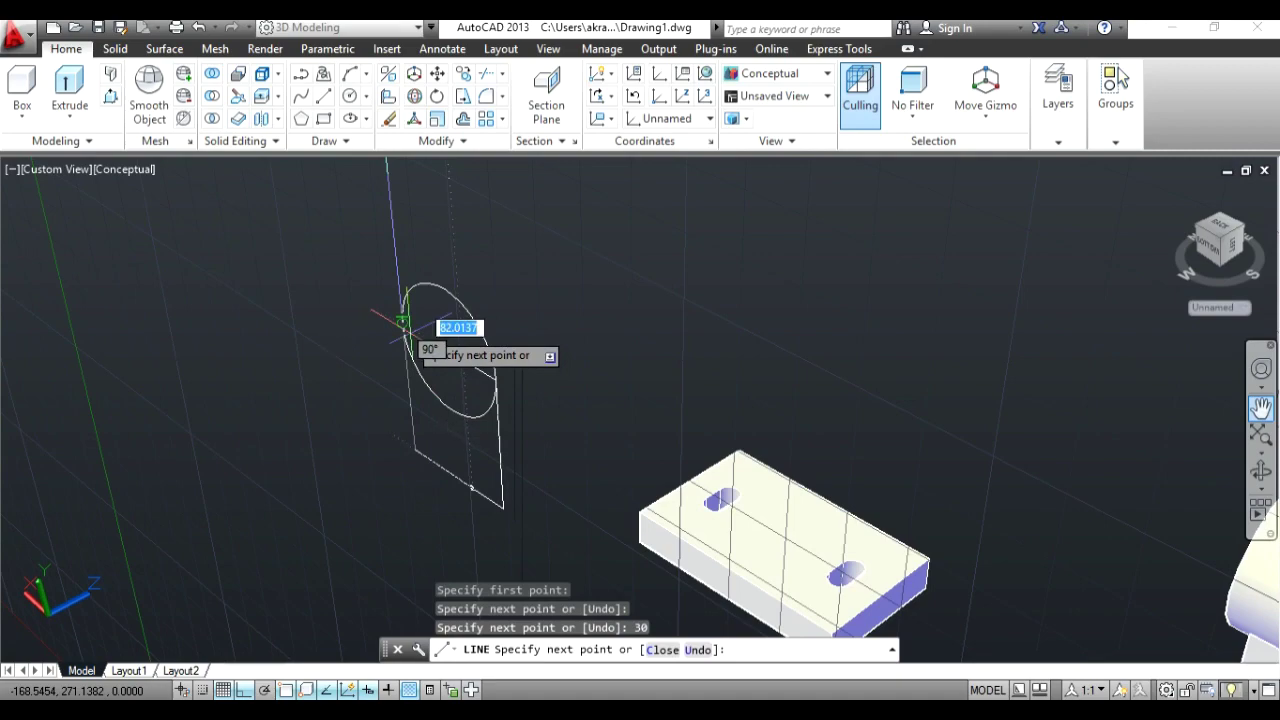
pyautogui.click(401, 322)
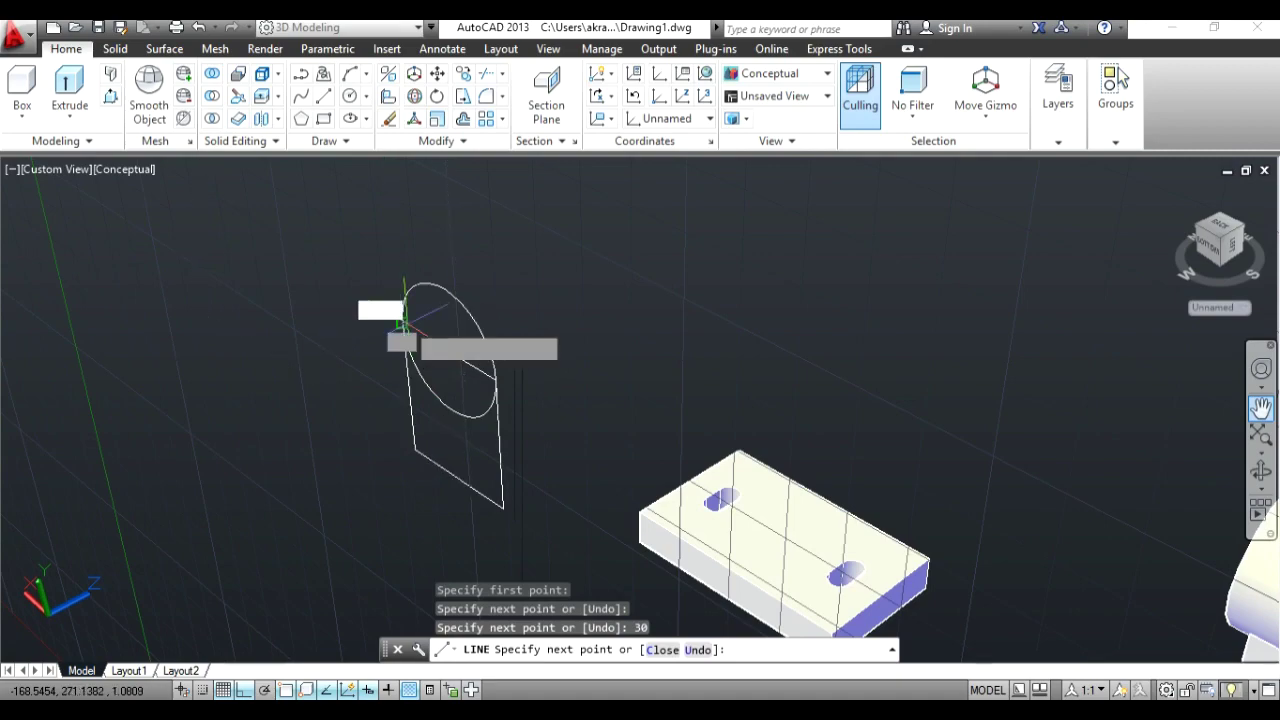
pyautogui.press('Return')
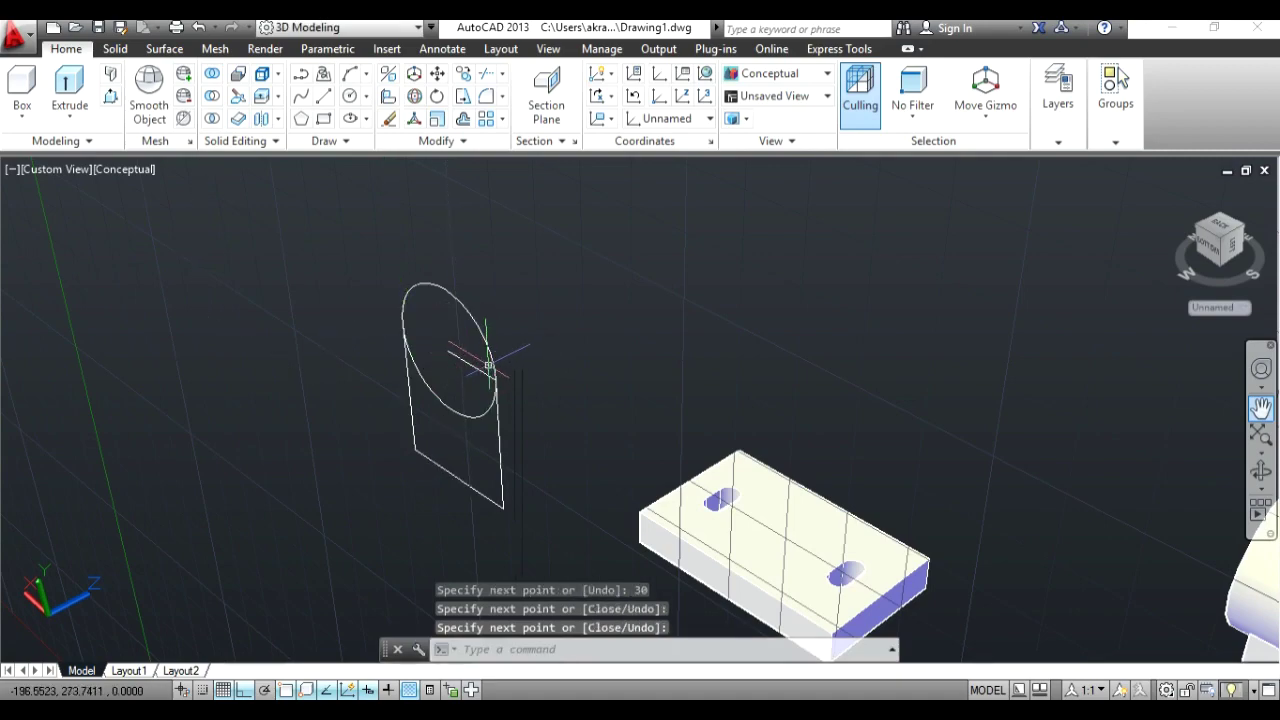
# Step: Trim away the circle's lower half and delete the short line inside the arch
pyautogui.click(545, 355)
pyautogui.click(460, 400)
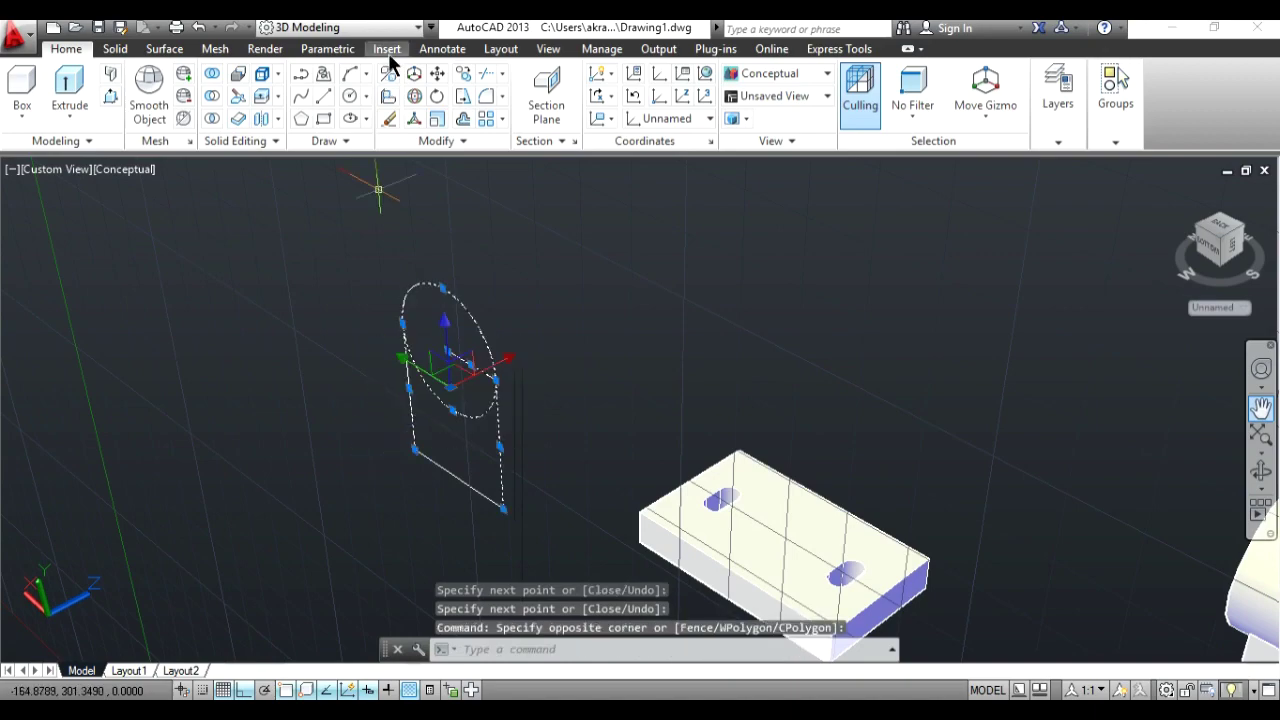
pyautogui.click(485, 77)
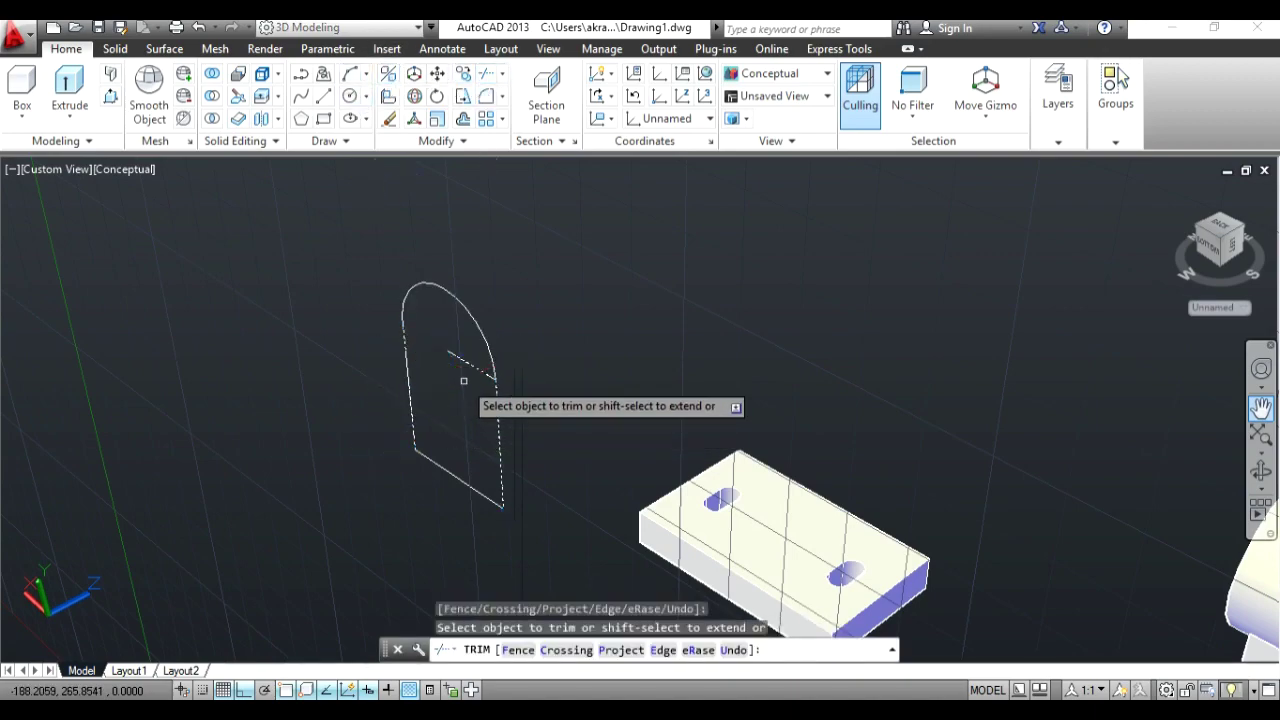
pyautogui.press('Escape')
pyautogui.click(465, 360)
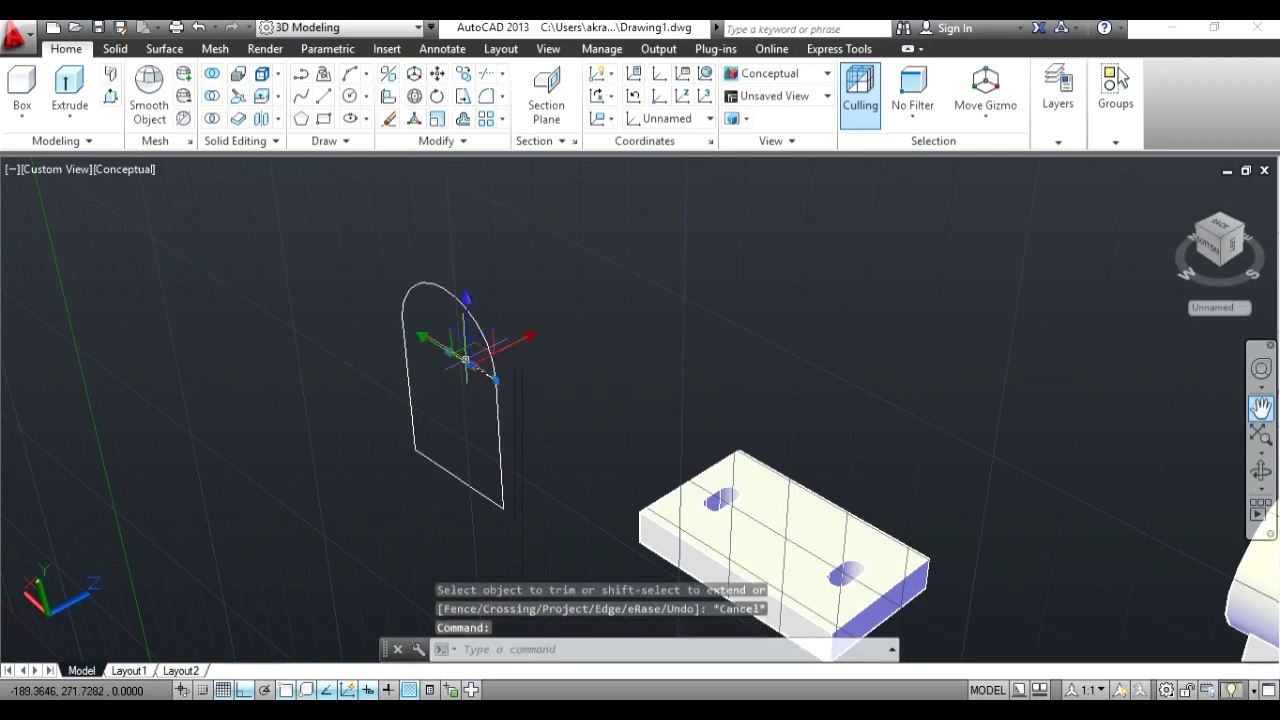
pyautogui.press('Delete')
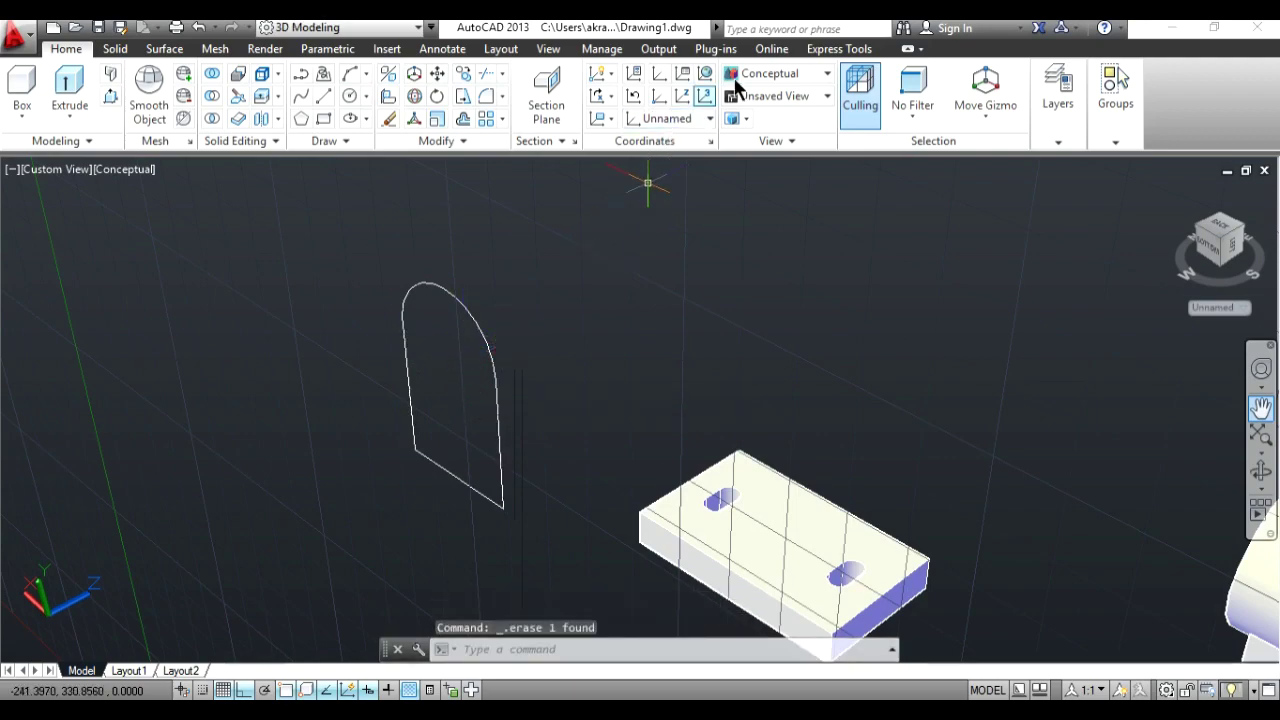
# Step: Compute 27 × 2 + 4 = 58 in Windows Calculator beside the reference drawing
pyautogui.hotkey('alt', 'Tab')
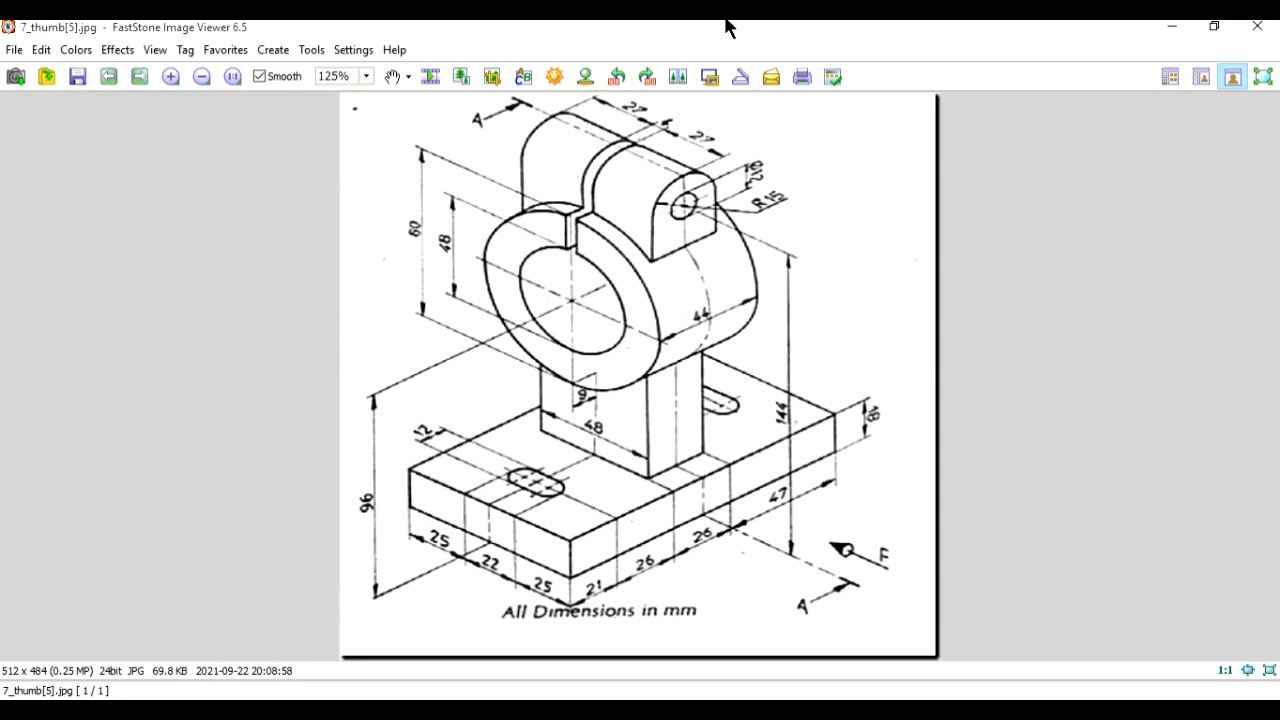
pyautogui.hotkey('alt', 'Tab')
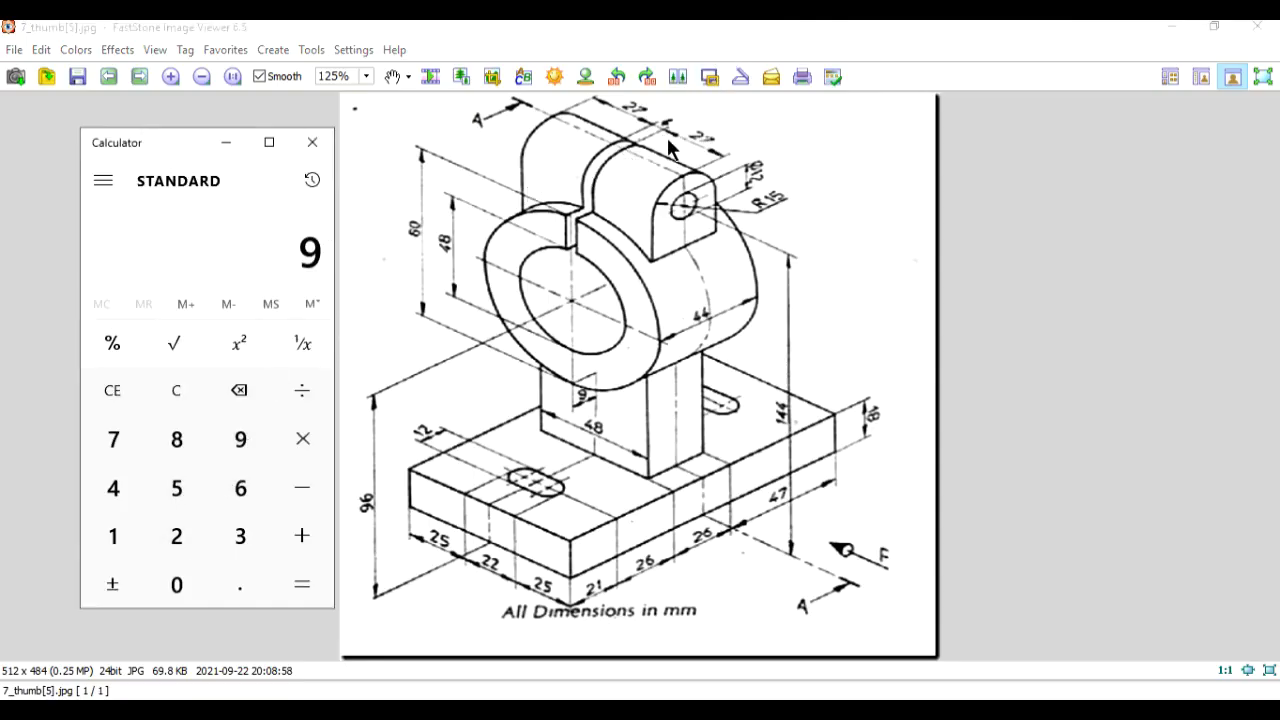
pyautogui.click(200, 520)
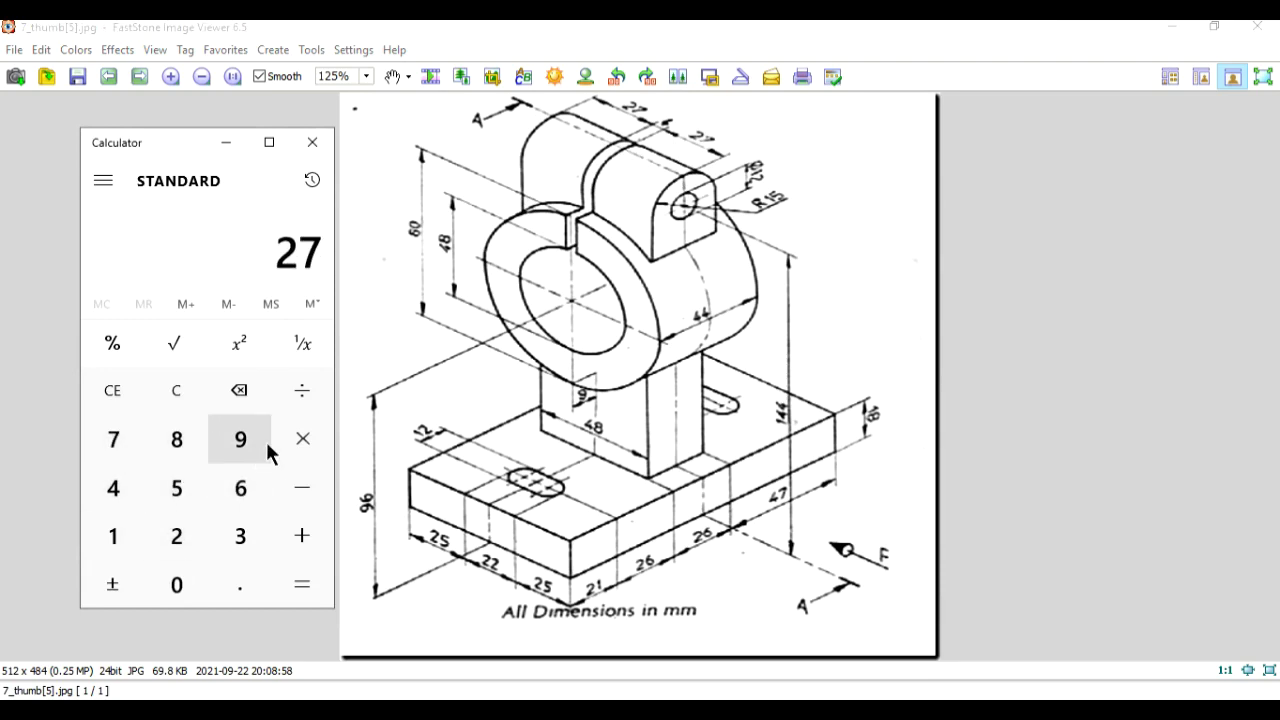
pyautogui.click(303, 440)
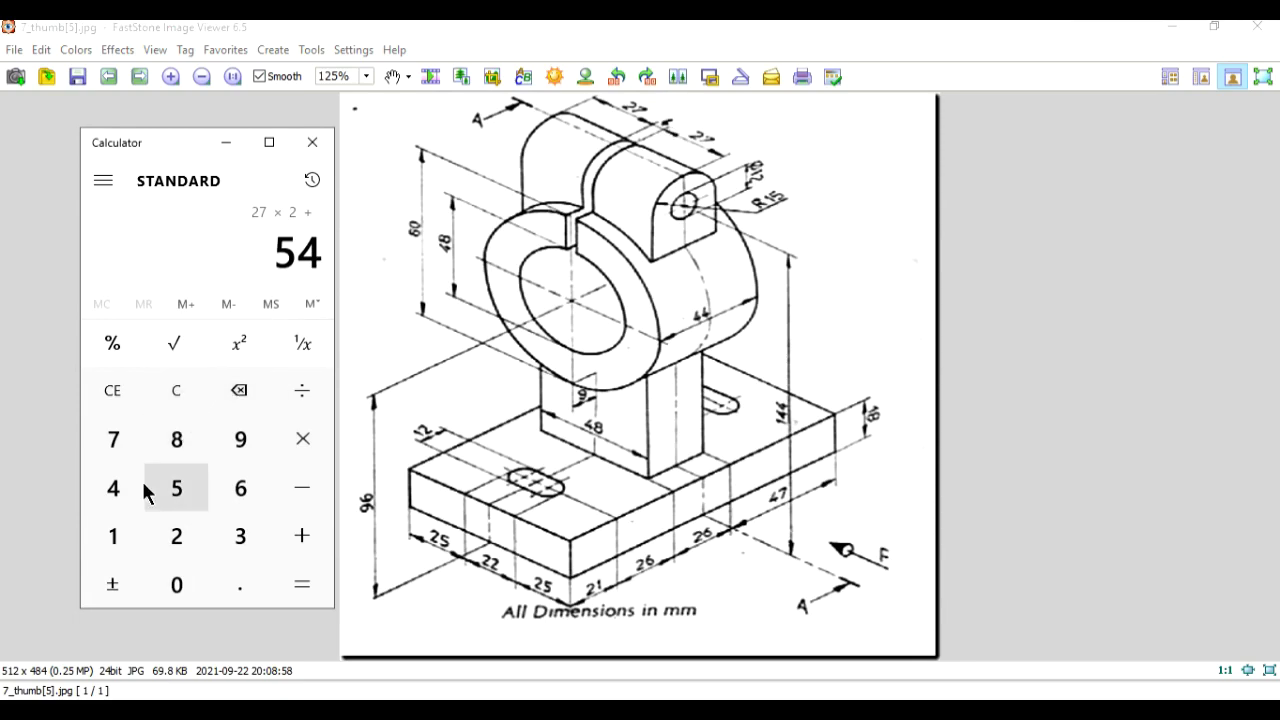
pyautogui.click(140, 486)
pyautogui.click(298, 583)
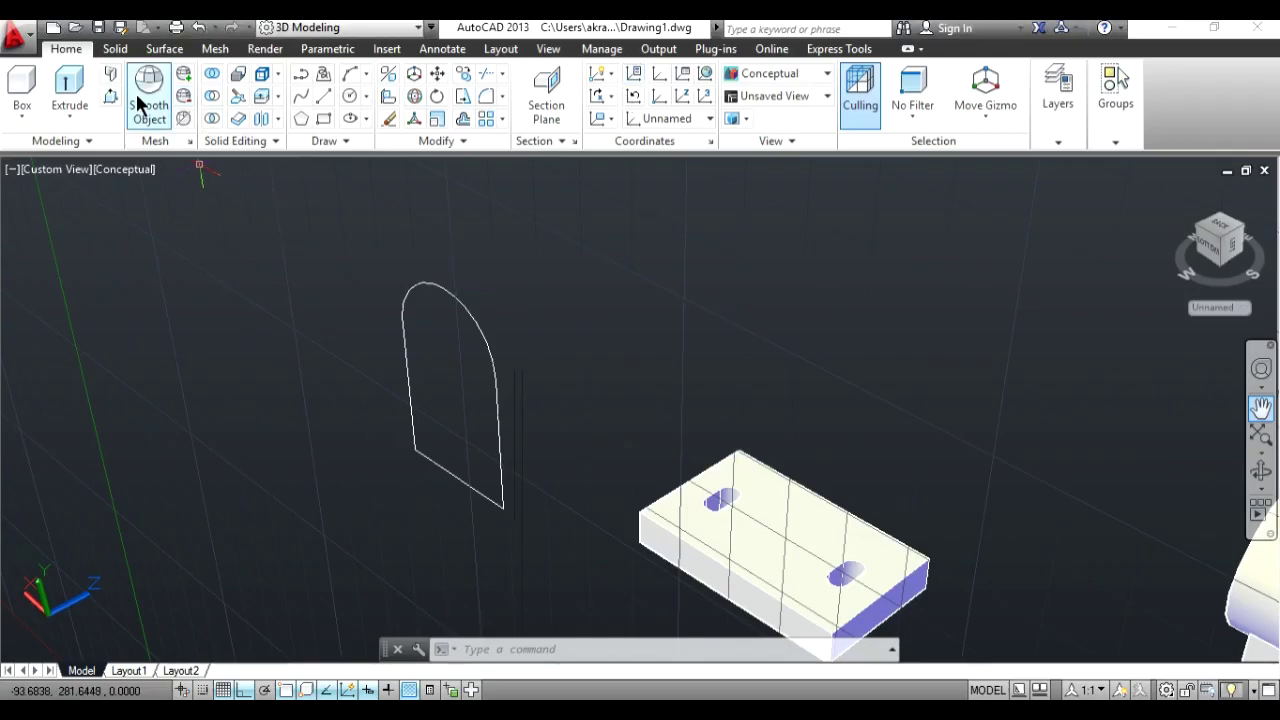
# Step: Press-pull the arched profile 58 units into a solid block
pyautogui.click(111, 97)
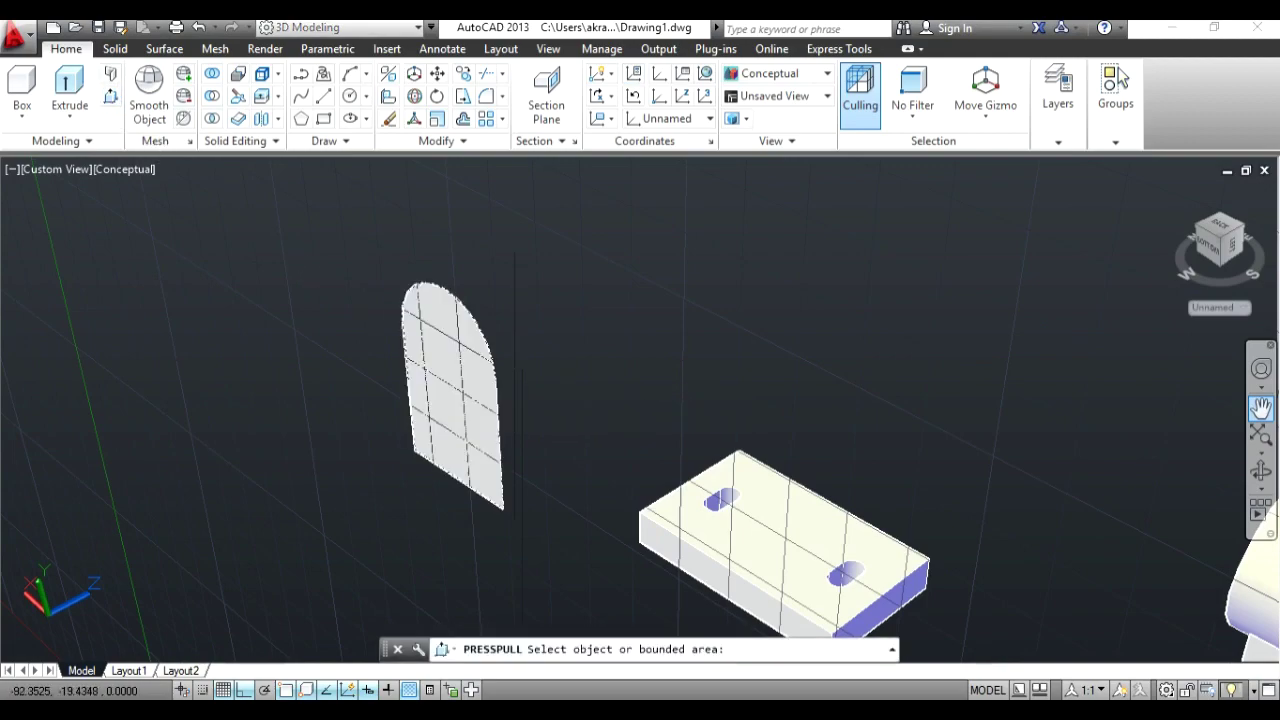
pyautogui.click(455, 395)
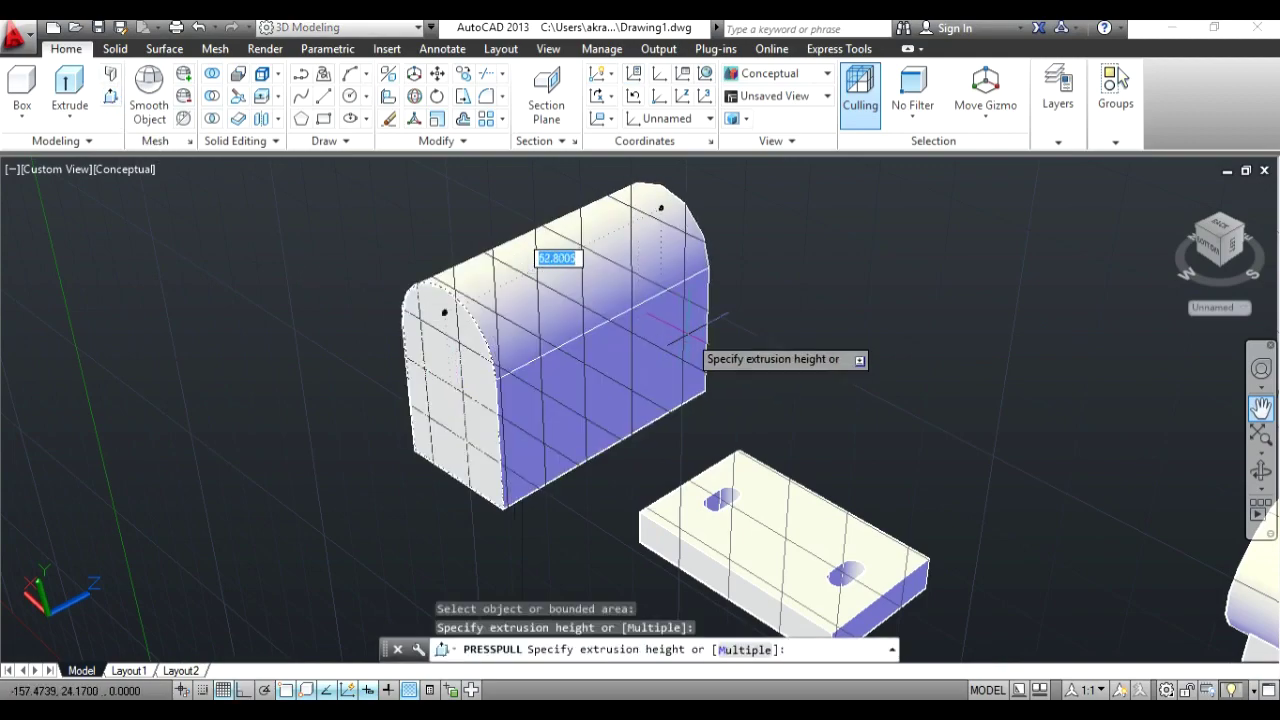
pyautogui.press('Return')
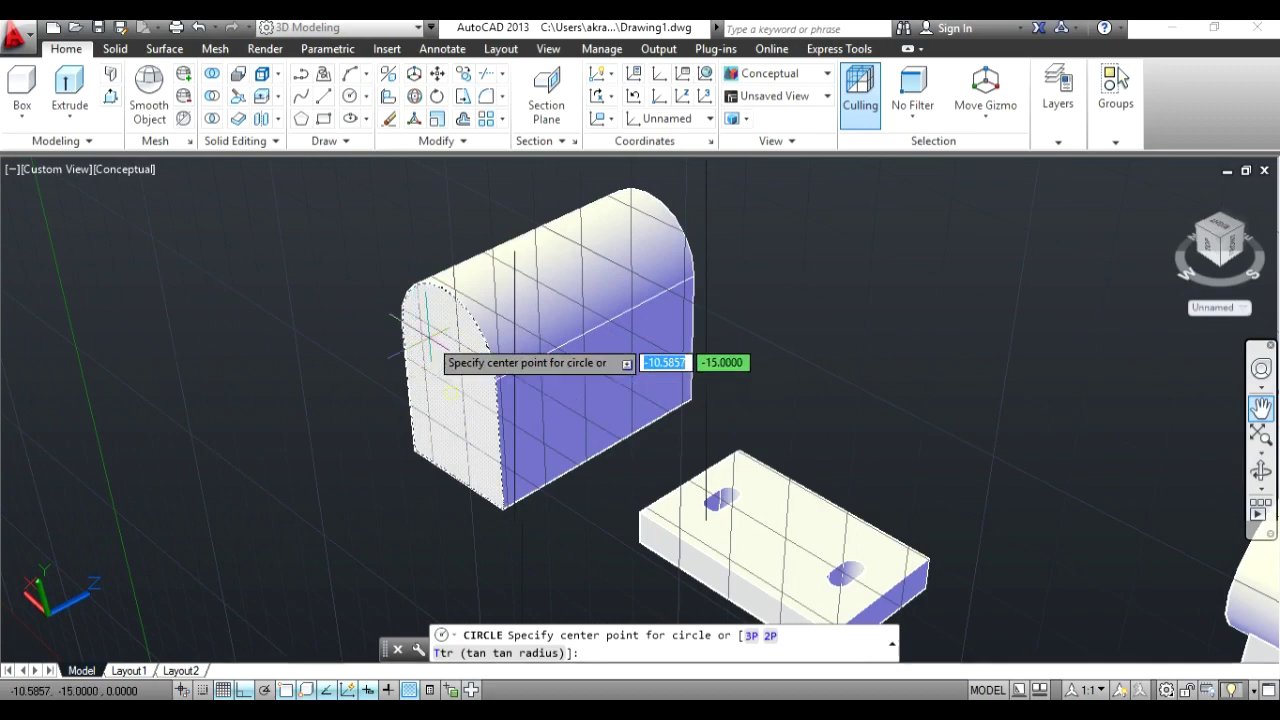
pyautogui.press('Escape')
# Step: Switch to 2D Wireframe and draw a radius-6 circle on the block's arched end face
pyautogui.click(140, 169)
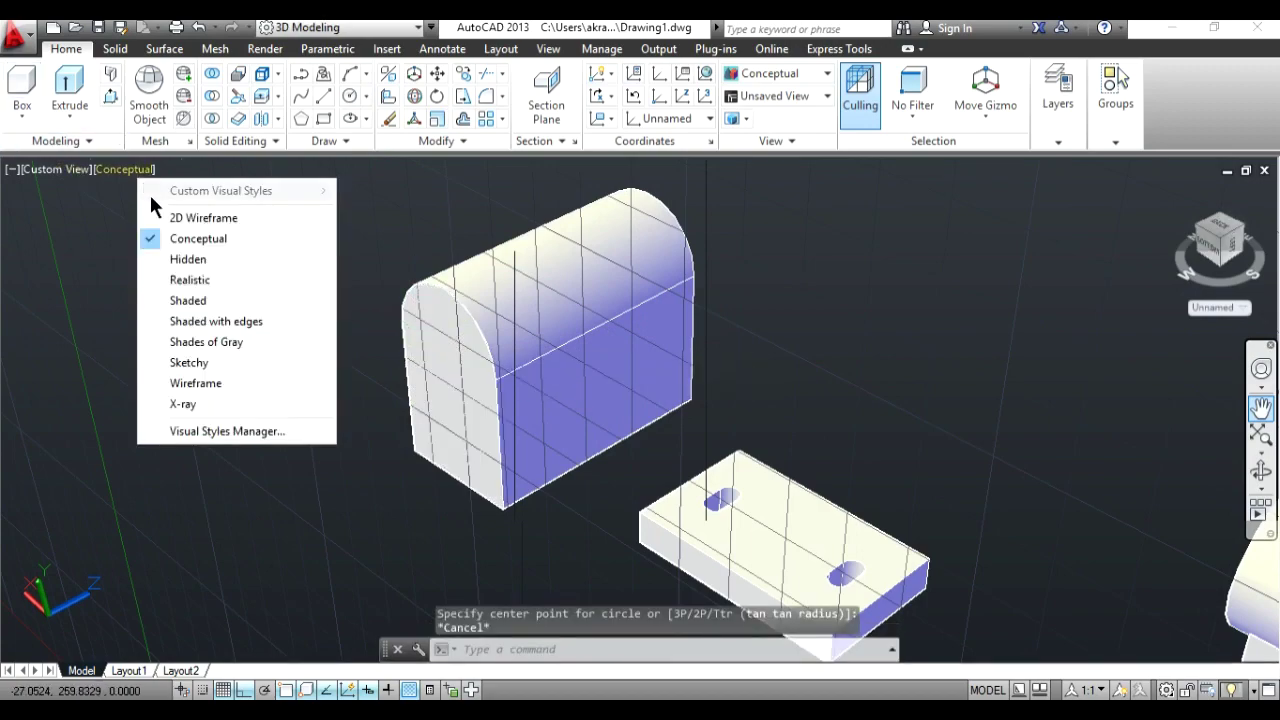
pyautogui.click(163, 213)
pyautogui.scroll(5, 484, 344)
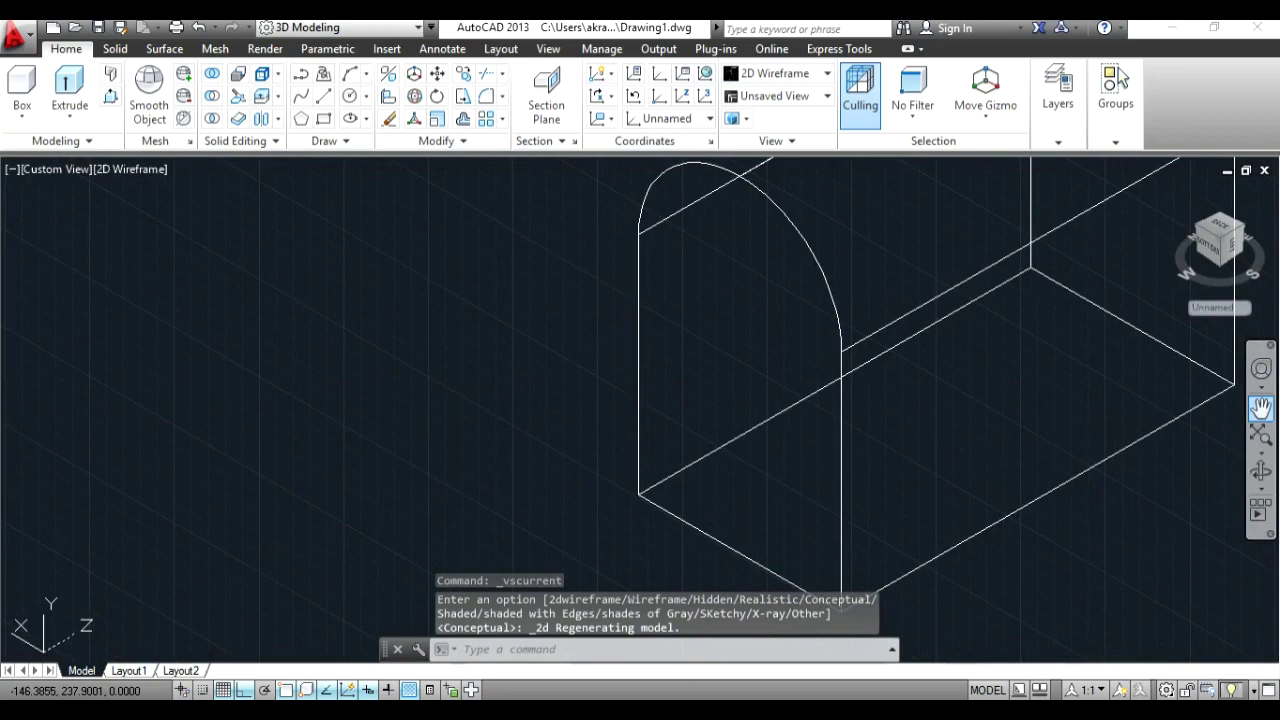
pyautogui.scroll(-2, 484, 344)
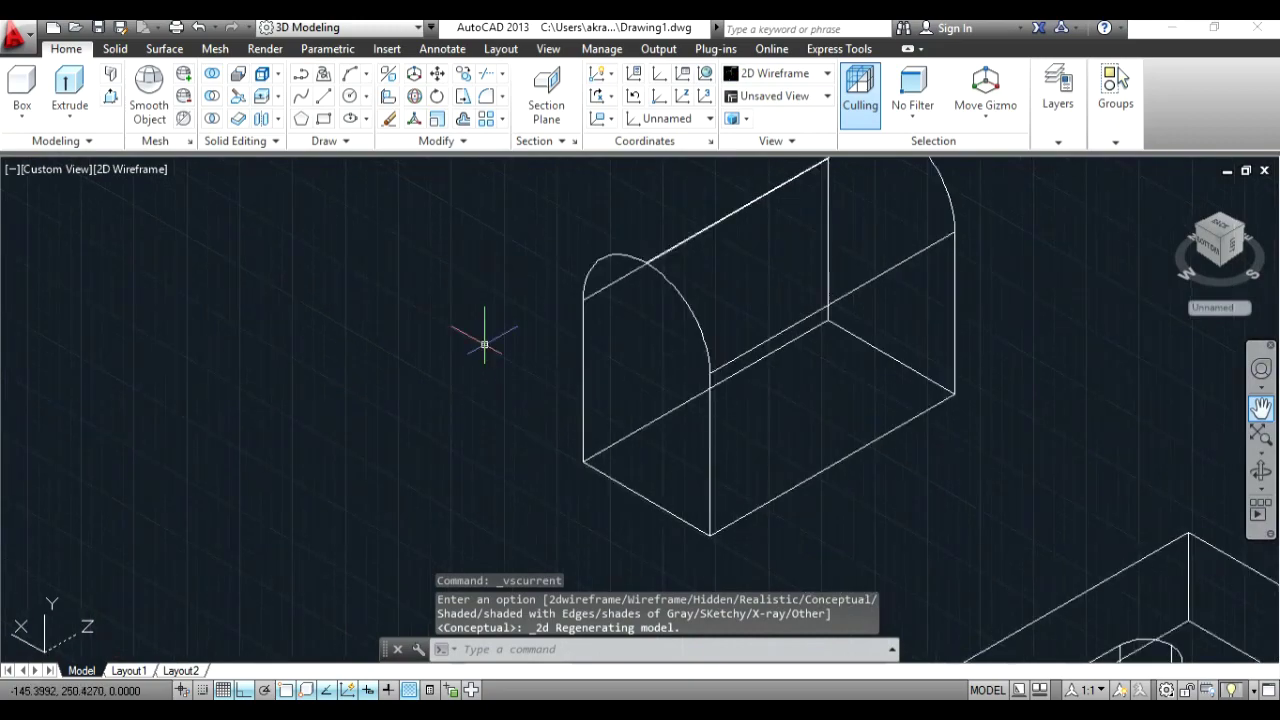
pyautogui.click(349, 95)
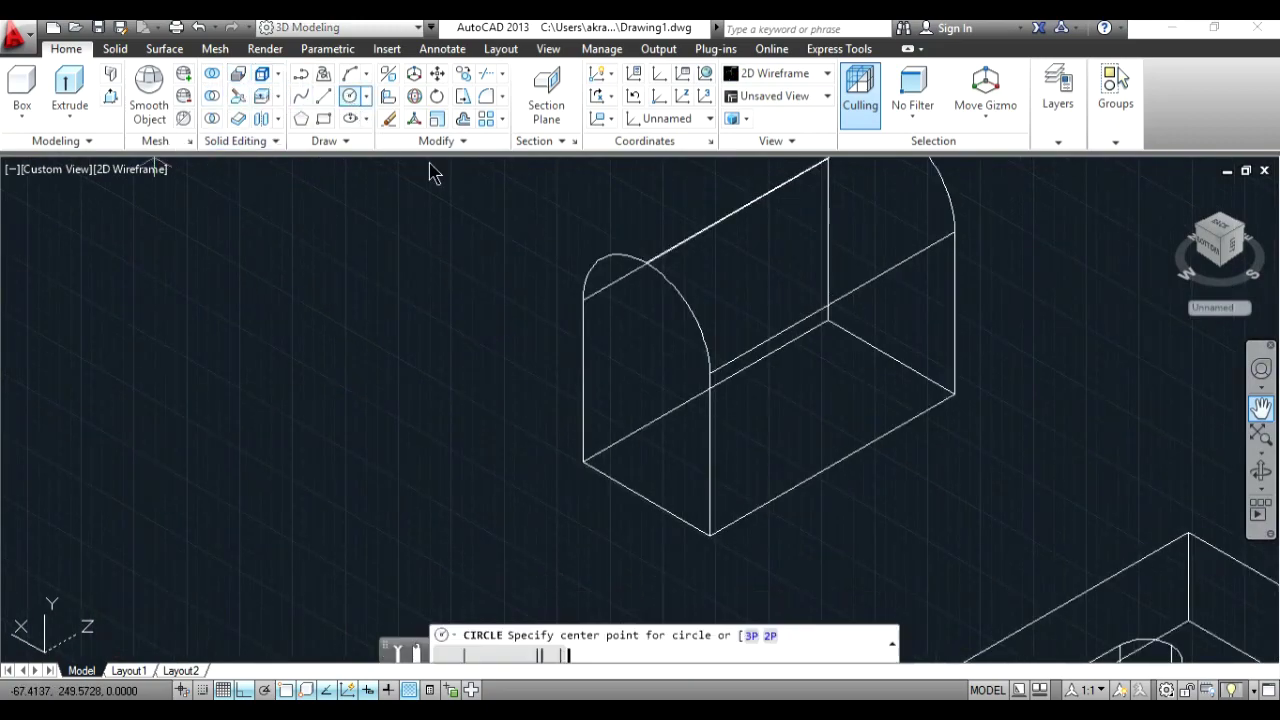
pyautogui.click(648, 333)
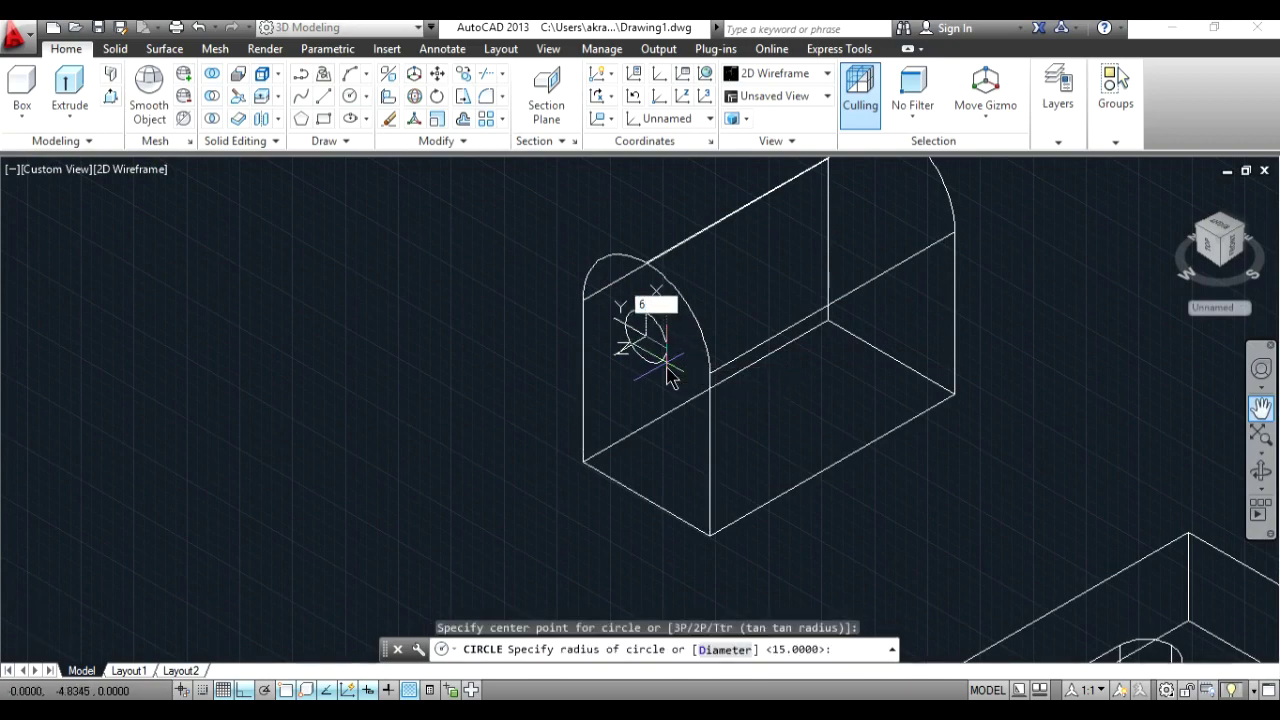
pyautogui.press('Return')
# Step: Press-pull the radius-6 circle through the arched block to cut a hole
pyautogui.hotkey('alt', 'Tab')
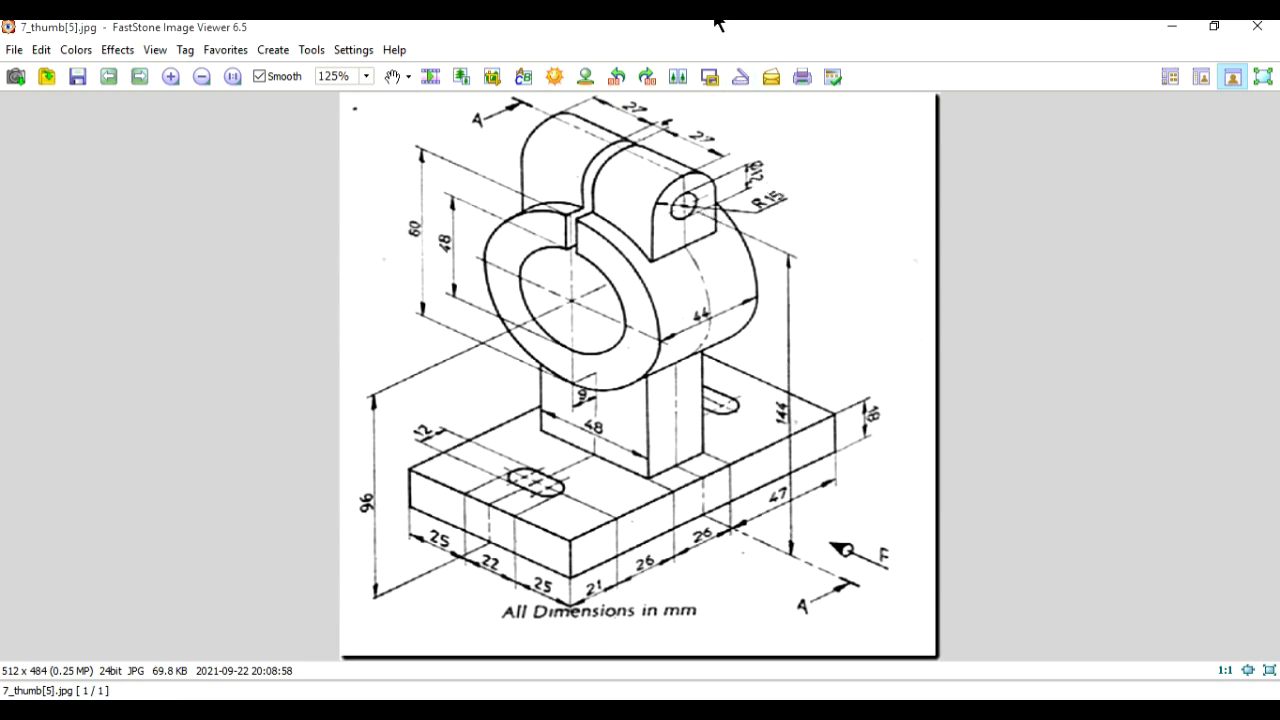
pyautogui.hotkey('alt', 'Tab')
pyautogui.click(111, 98)
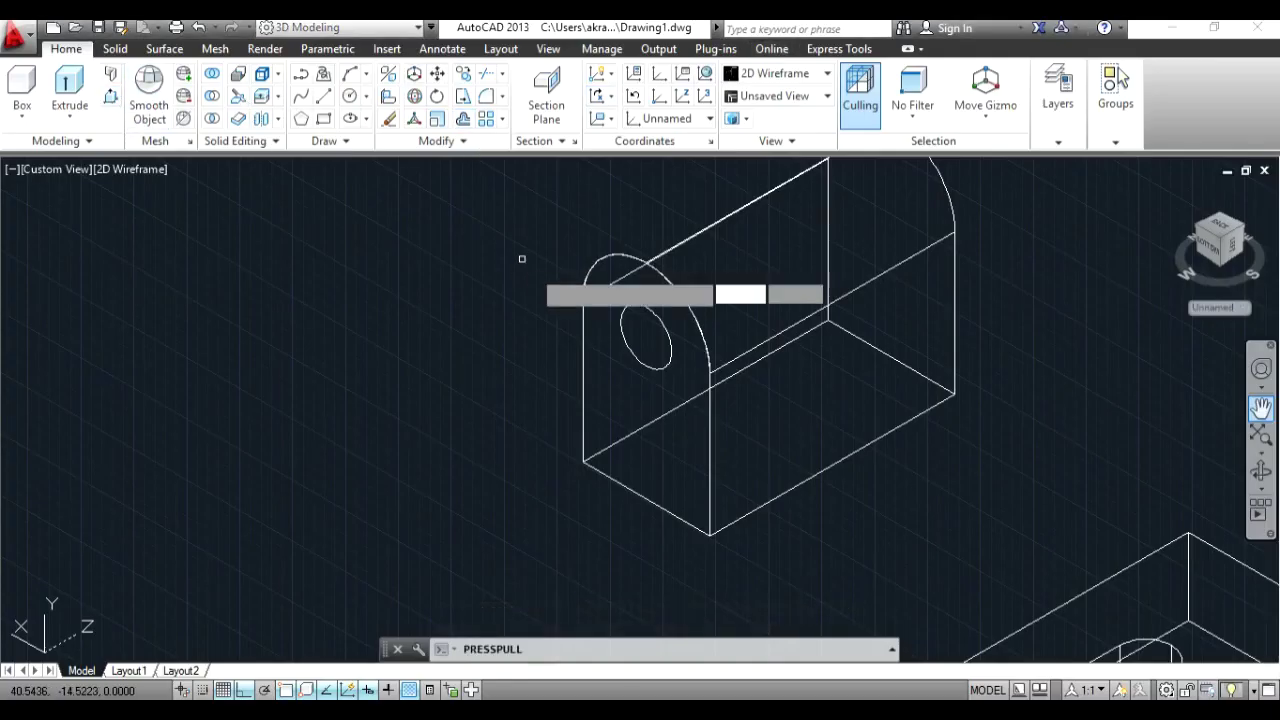
pyautogui.click(652, 340)
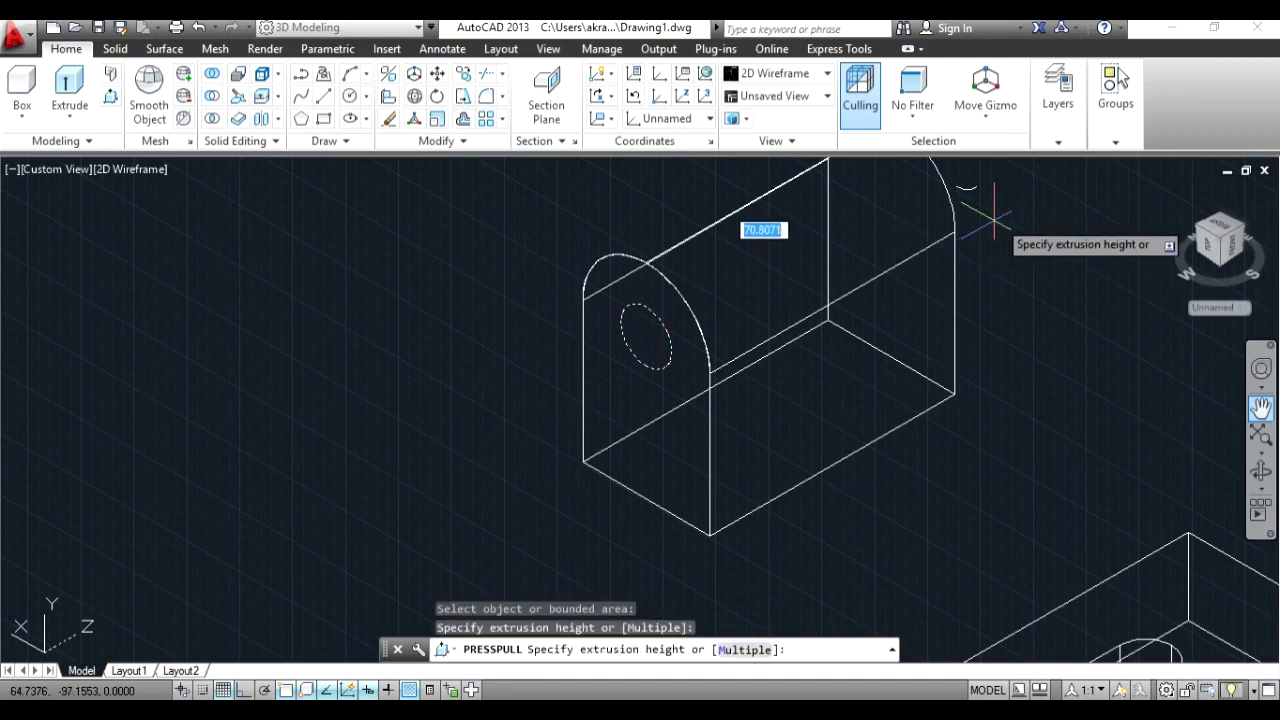
pyautogui.click(993, 214)
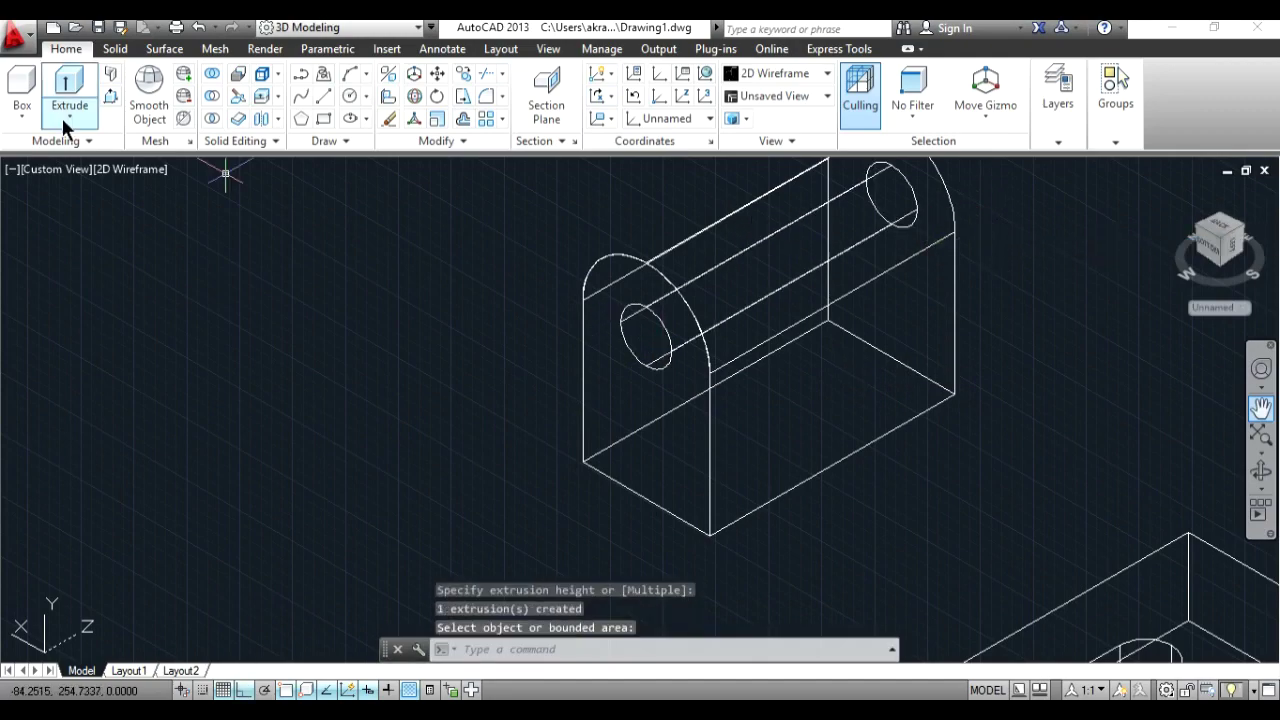
pyautogui.click(138, 170)
pyautogui.click(190, 237)
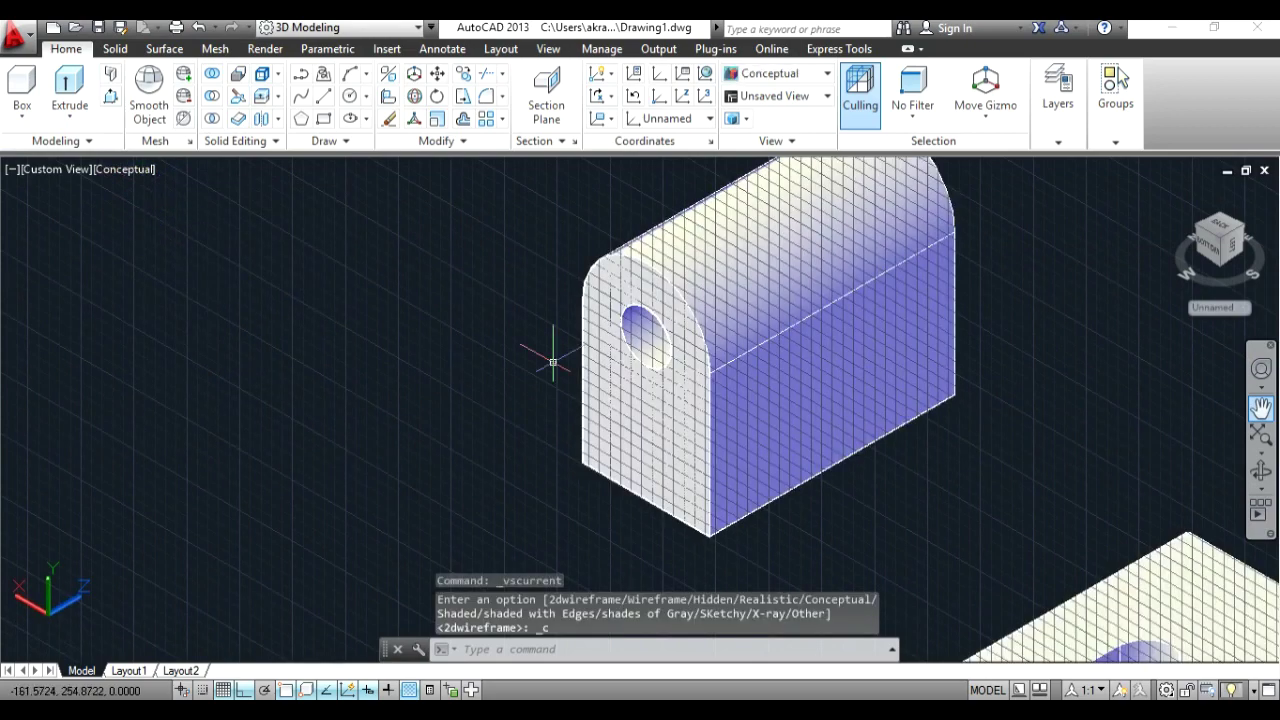
pyautogui.scroll(-2, 1254, 438)
pyautogui.scroll(-1, 1254, 438)
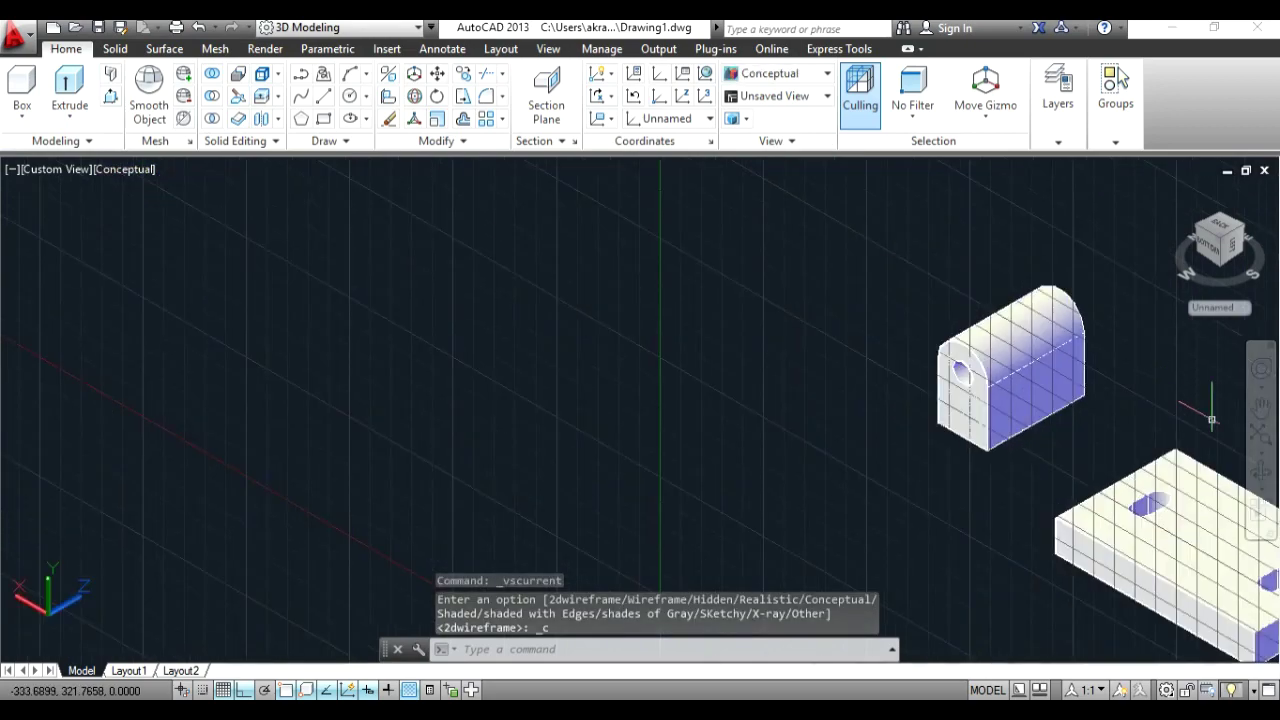
pyautogui.click(1261, 407)
pyautogui.moveTo(1134, 417)
pyautogui.mouseDown()
pyautogui.moveTo(546, 360)
pyautogui.moveTo(473, 319)
pyautogui.mouseUp()
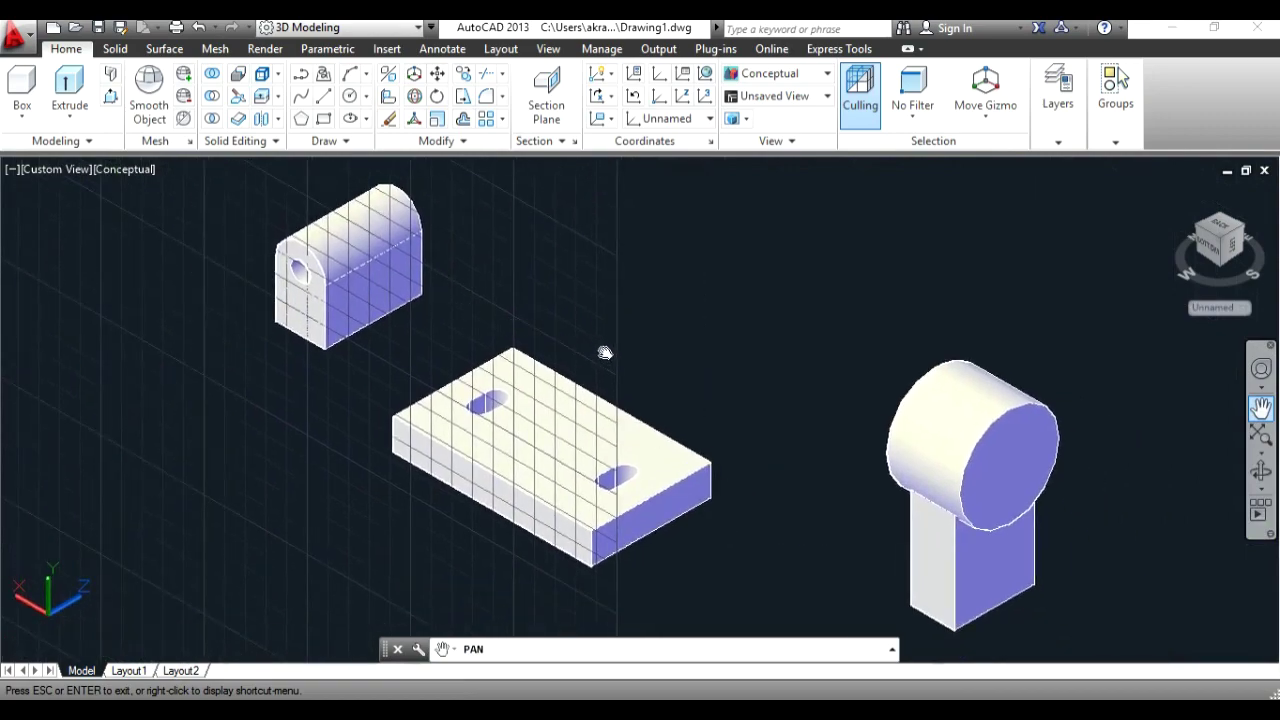
pyautogui.press('Escape')
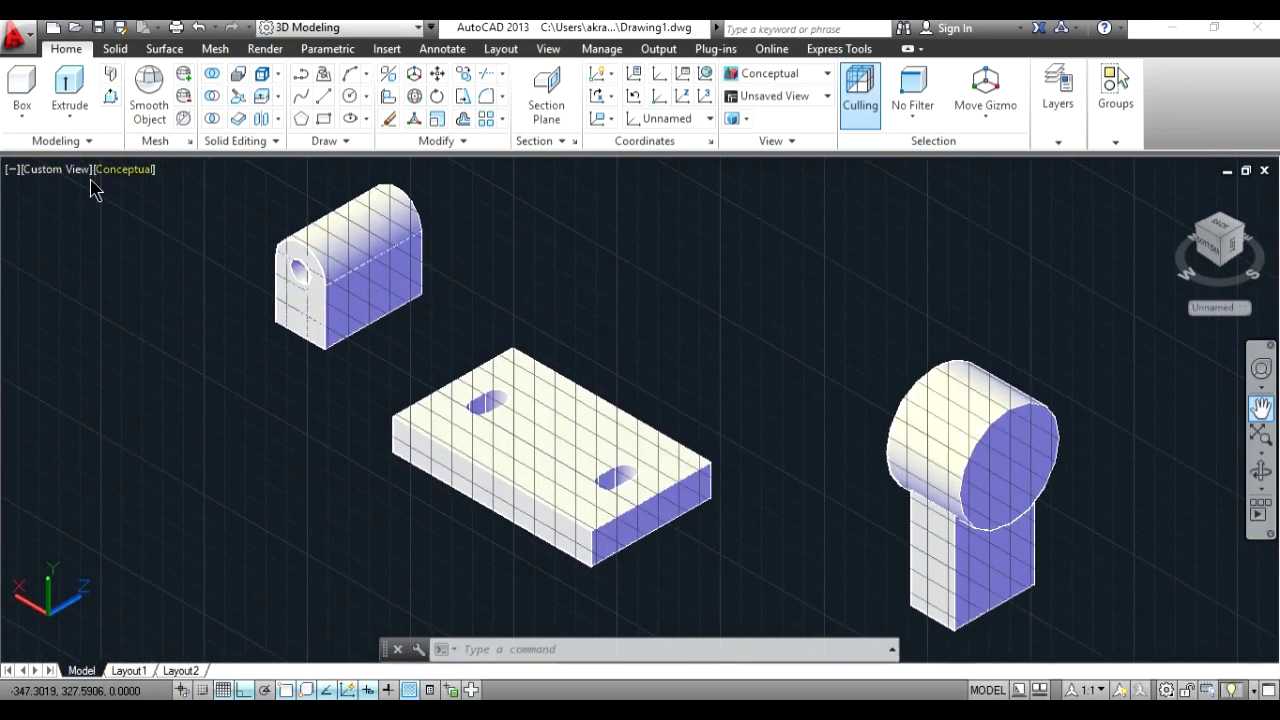
pyautogui.click(84, 170)
pyautogui.click(110, 180)
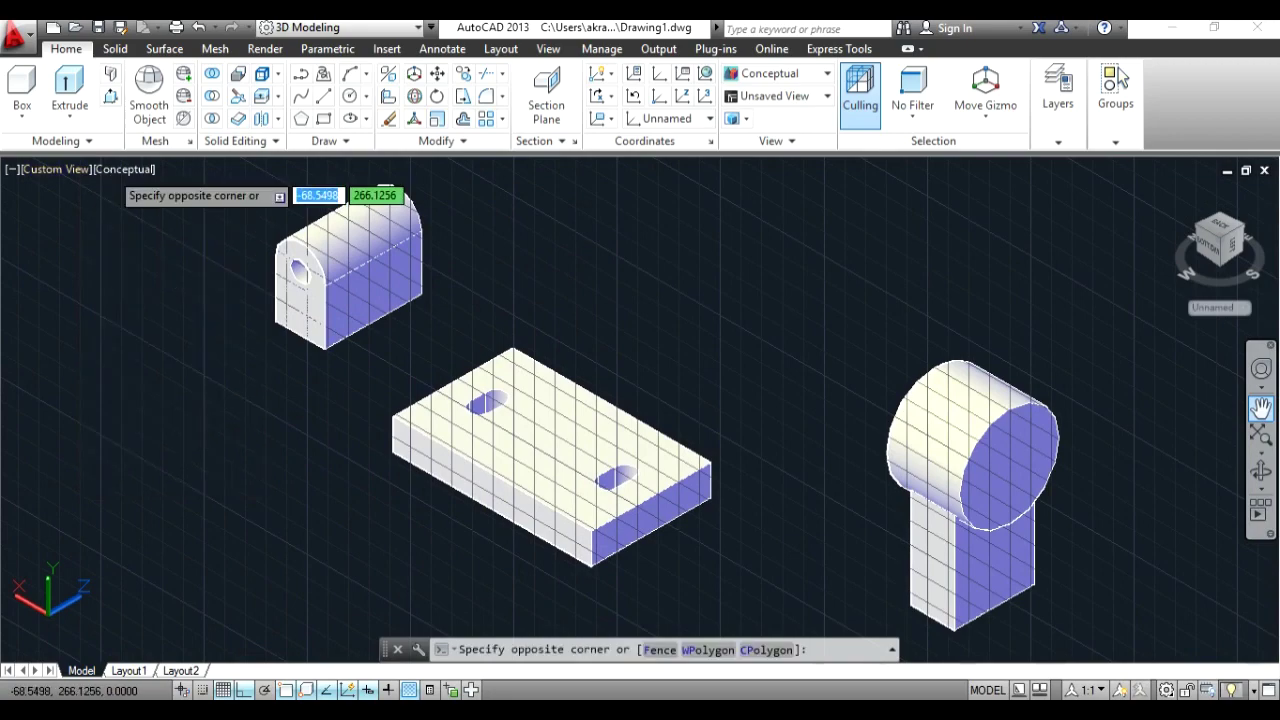
pyautogui.press('Escape')
pyautogui.click(123, 176)
pyautogui.click(151, 217)
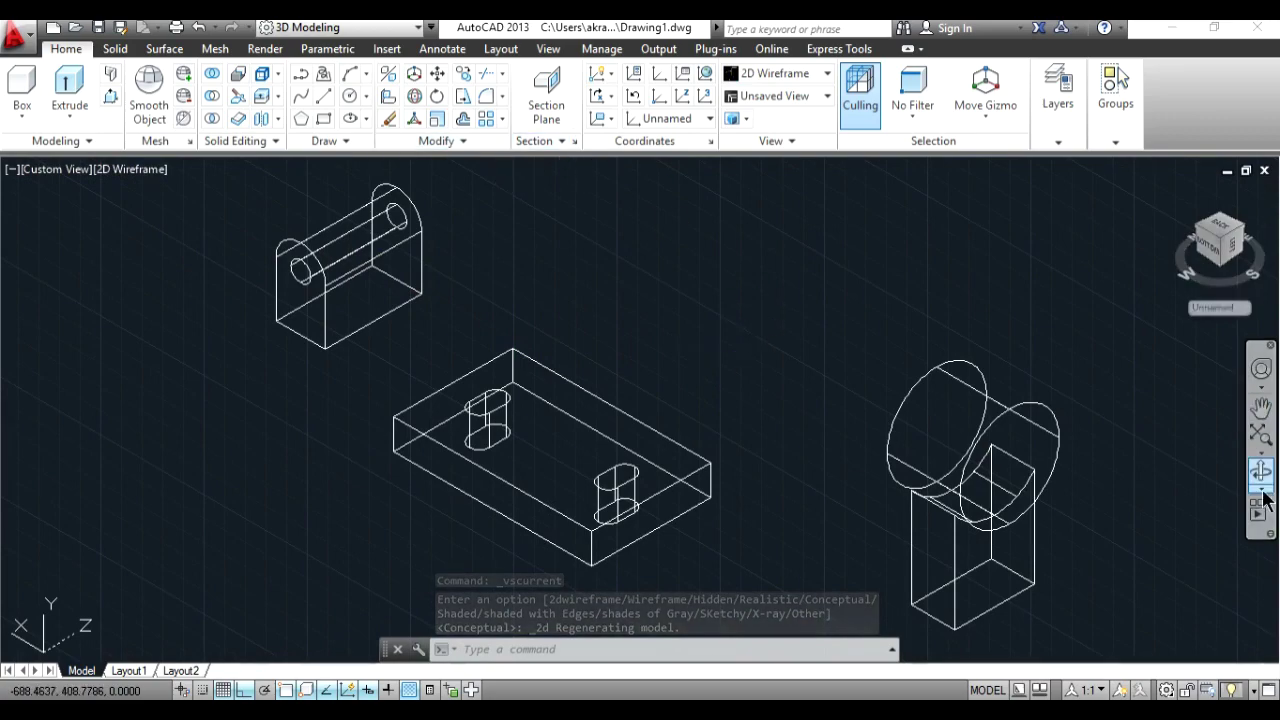
# Step: Zoom to the upright block and draw a 48-unit line across its bottom face
pyautogui.click(1261, 410)
pyautogui.scroll(2, 931, 491)
pyautogui.scroll(2, 940, 426)
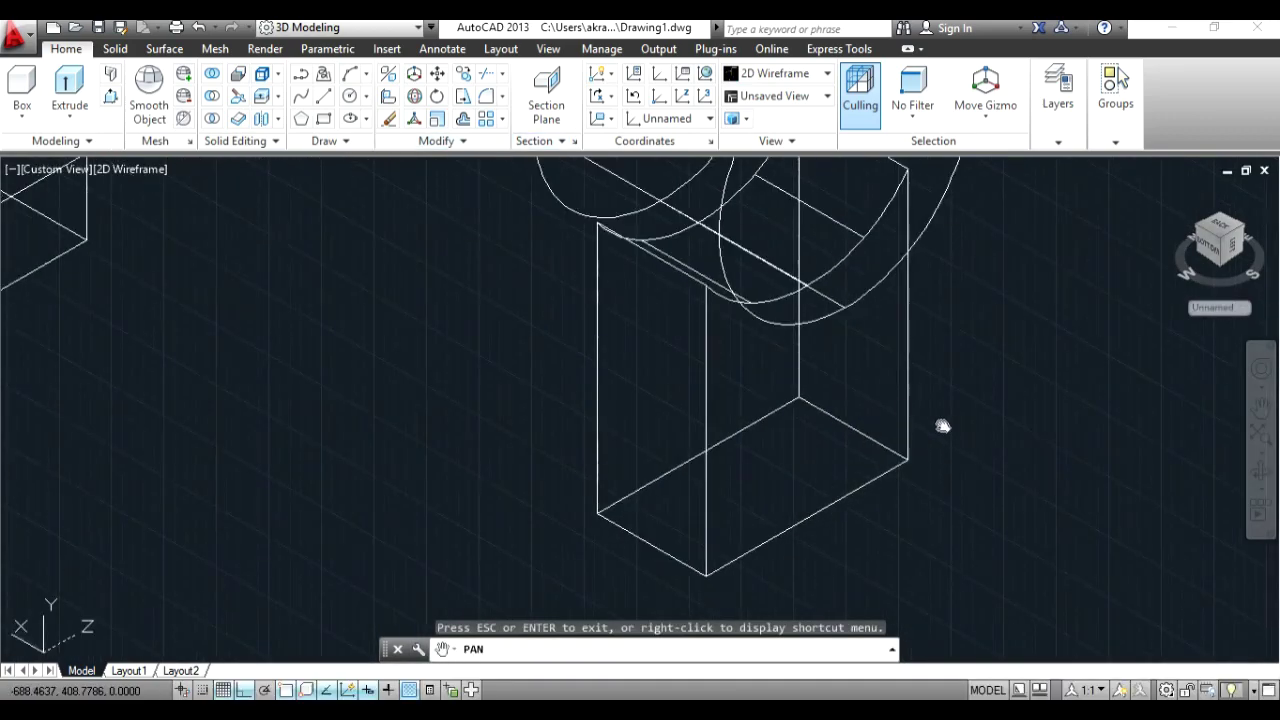
pyautogui.scroll(2, 940, 426)
pyautogui.click(330, 99)
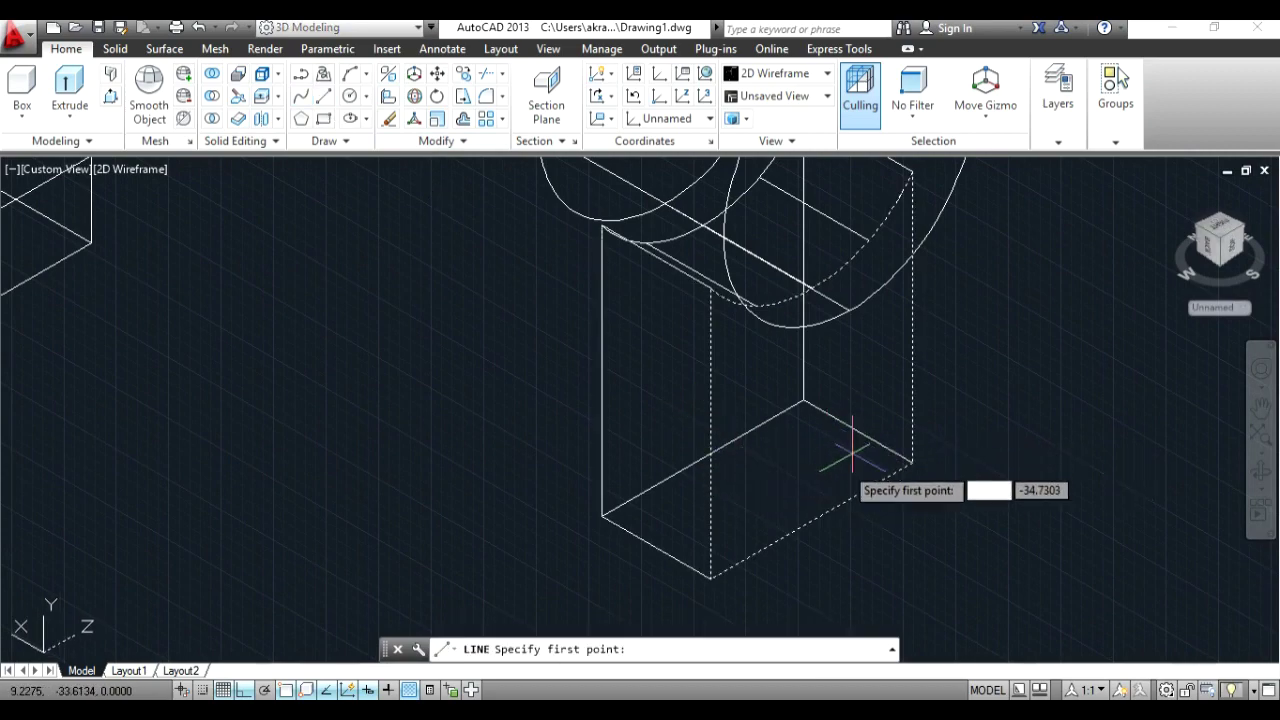
pyautogui.click(658, 548)
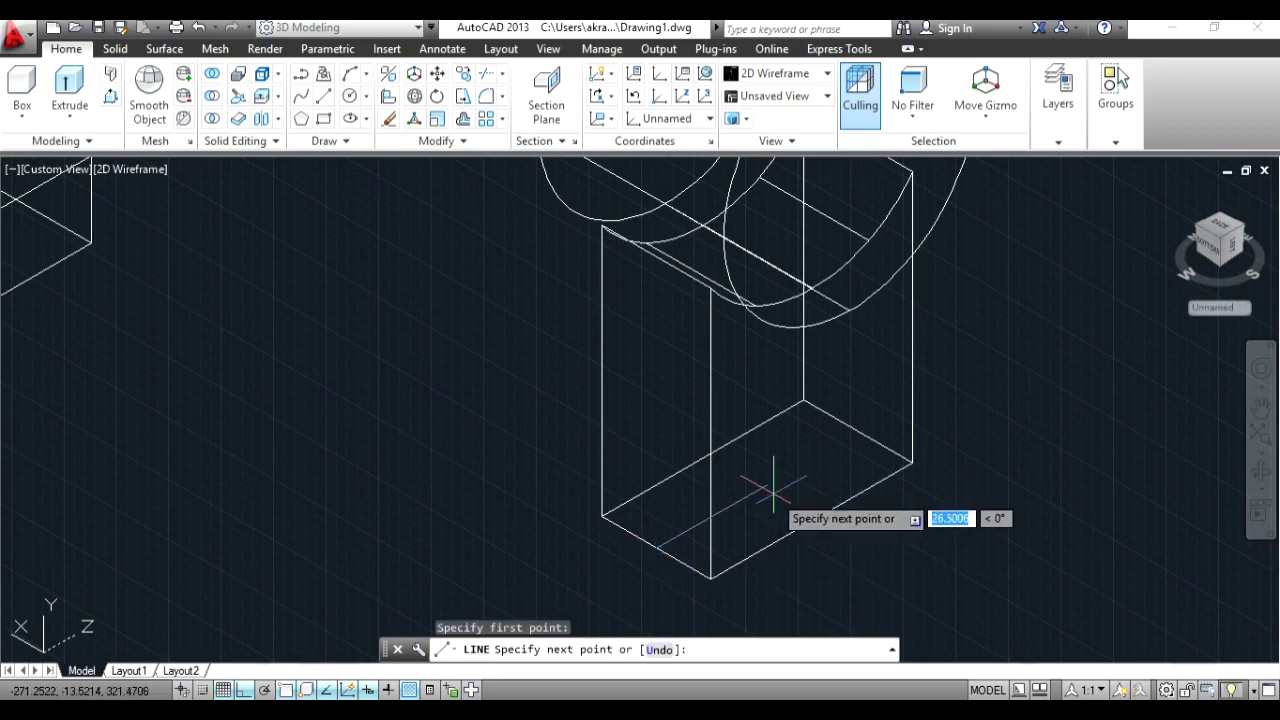
pyautogui.click(857, 432)
pyautogui.press('Return')
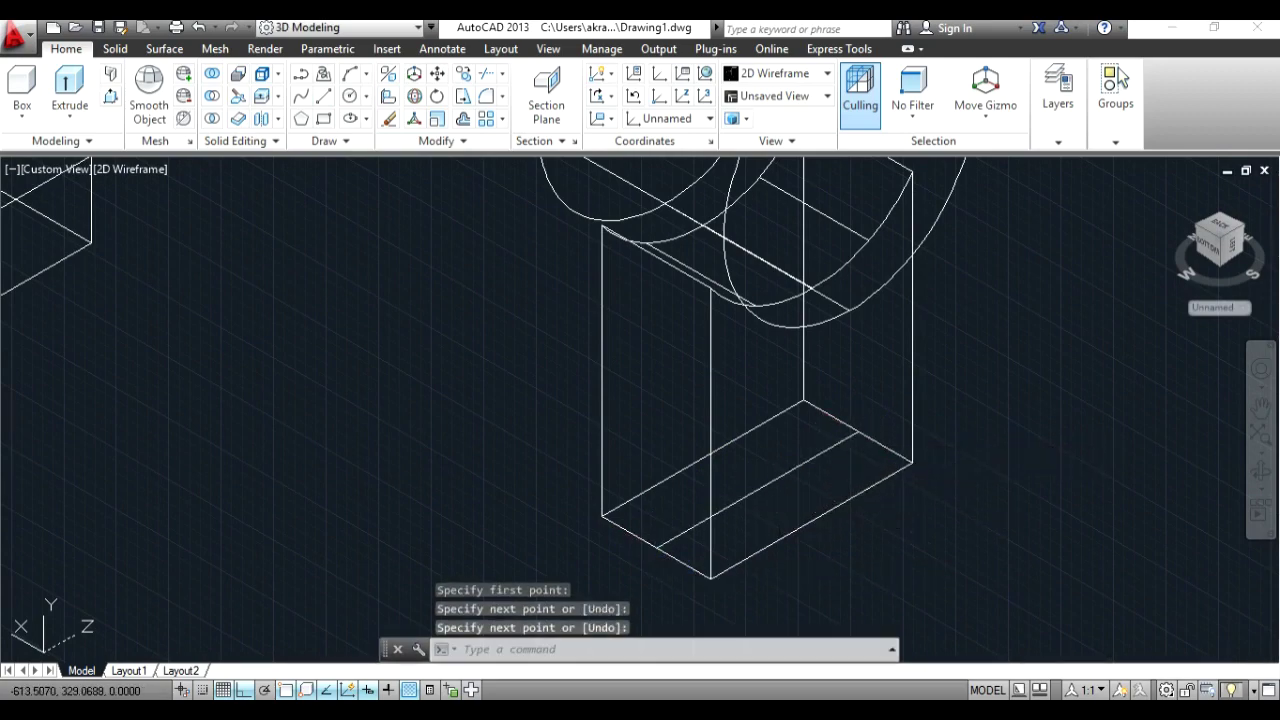
pyautogui.hotkey('alt', 'Tab')
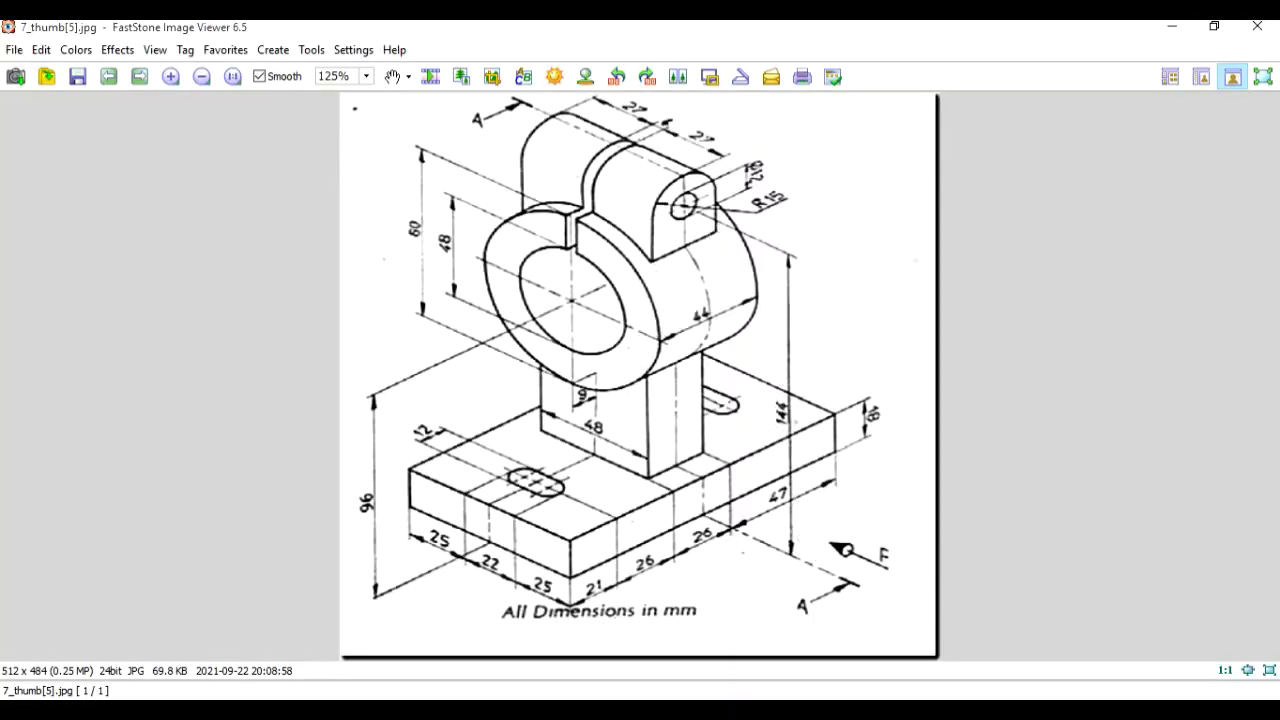
# Step: Work out 144 − 18 = 126 in Calculator, then return to the AutoCAD model
pyautogui.hotkey('alt', 'Tab')
pyautogui.click(113, 536)
pyautogui.doubleClick(117, 498)
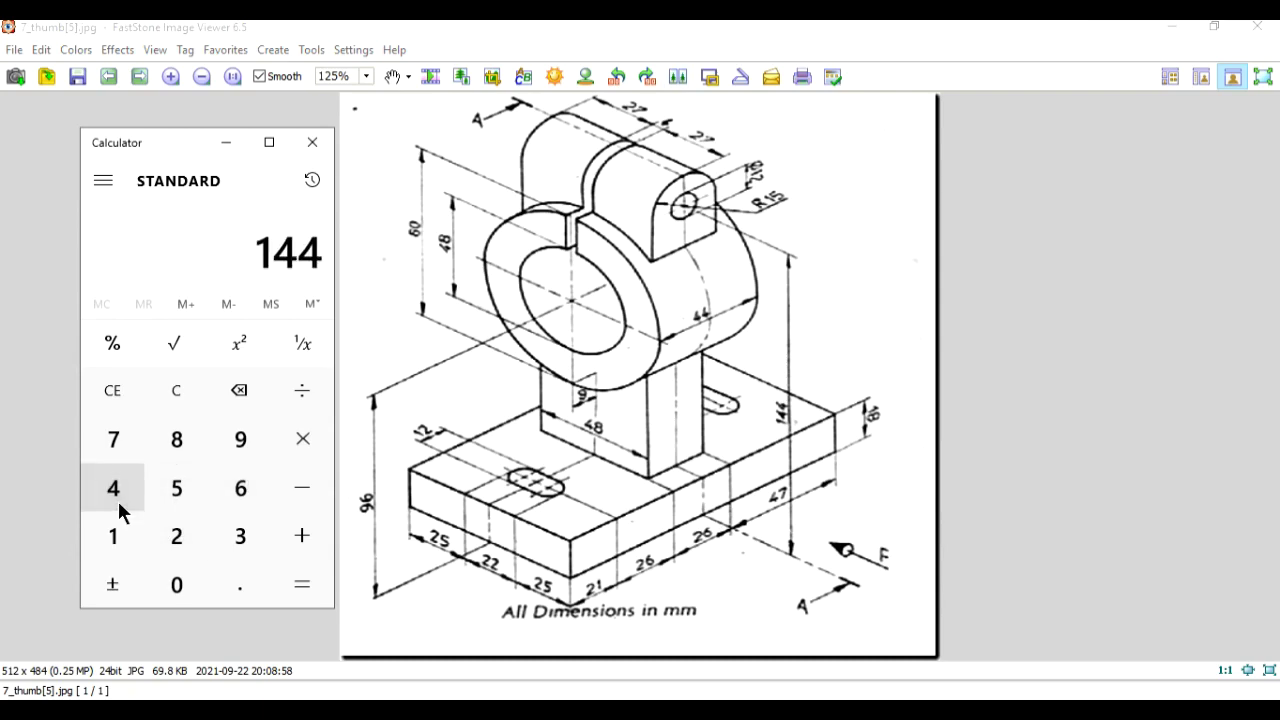
pyautogui.click(287, 497)
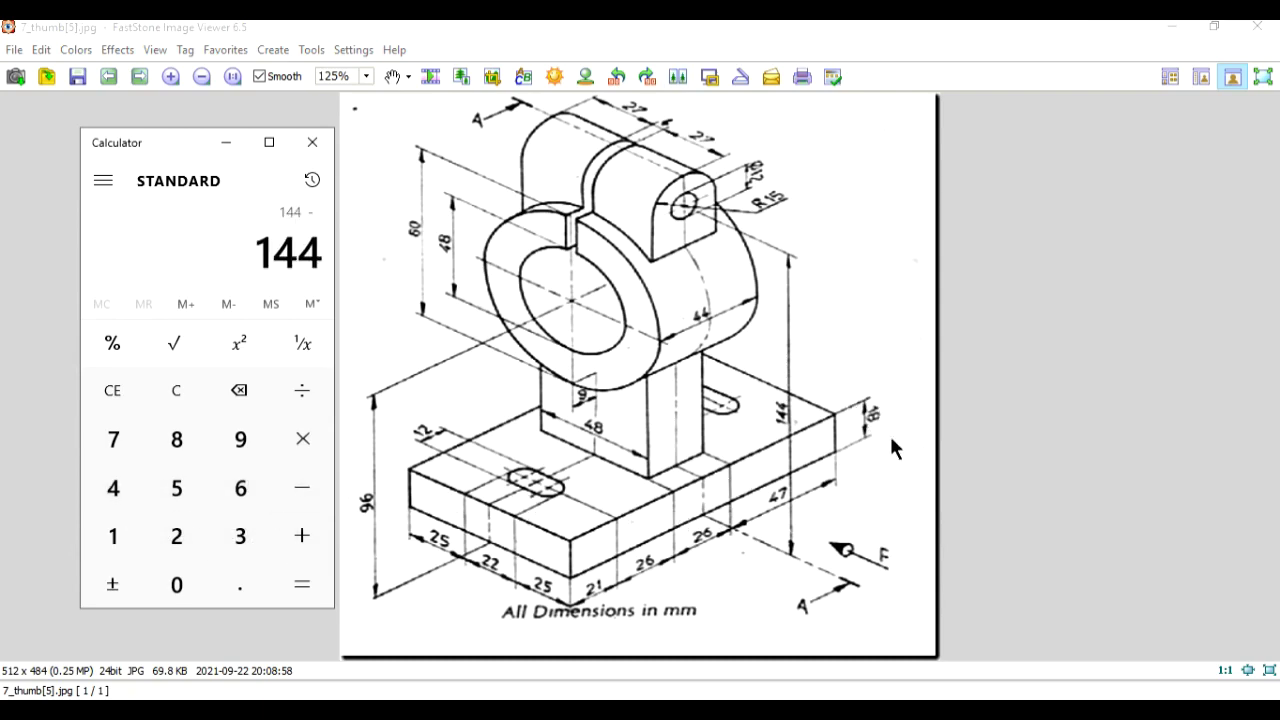
pyautogui.click(118, 528)
pyautogui.click(168, 452)
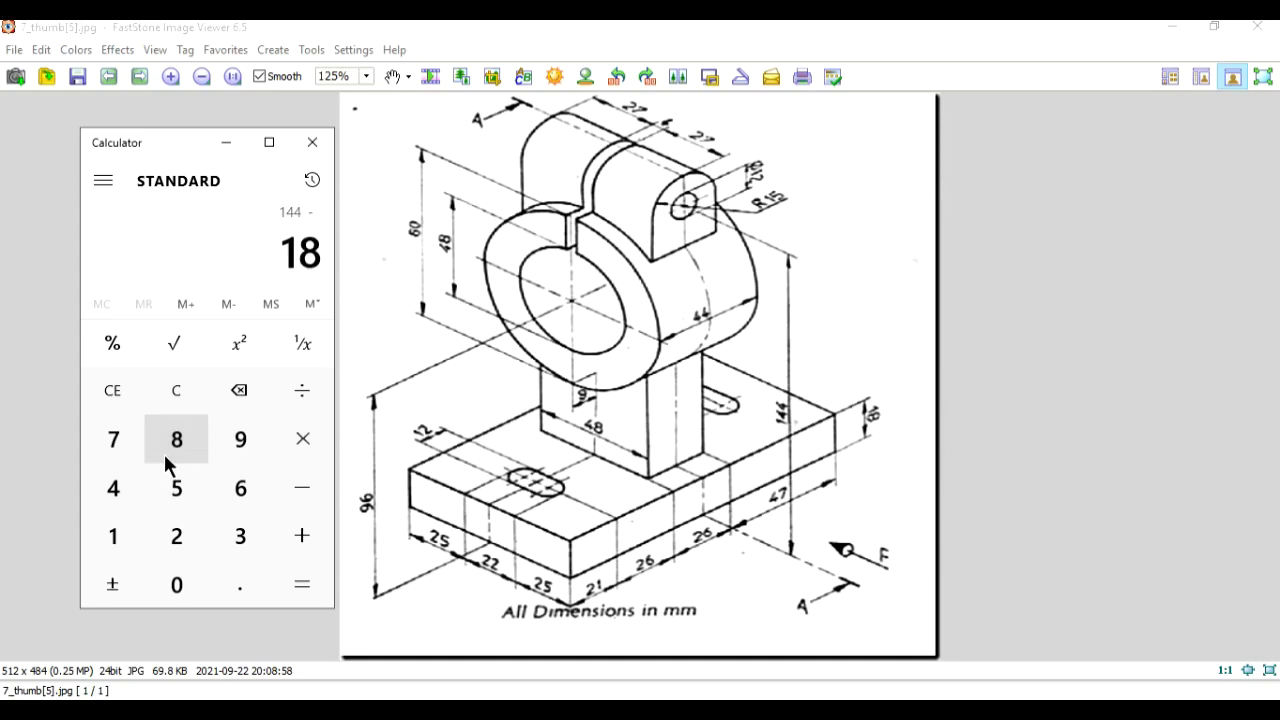
pyautogui.click(285, 573)
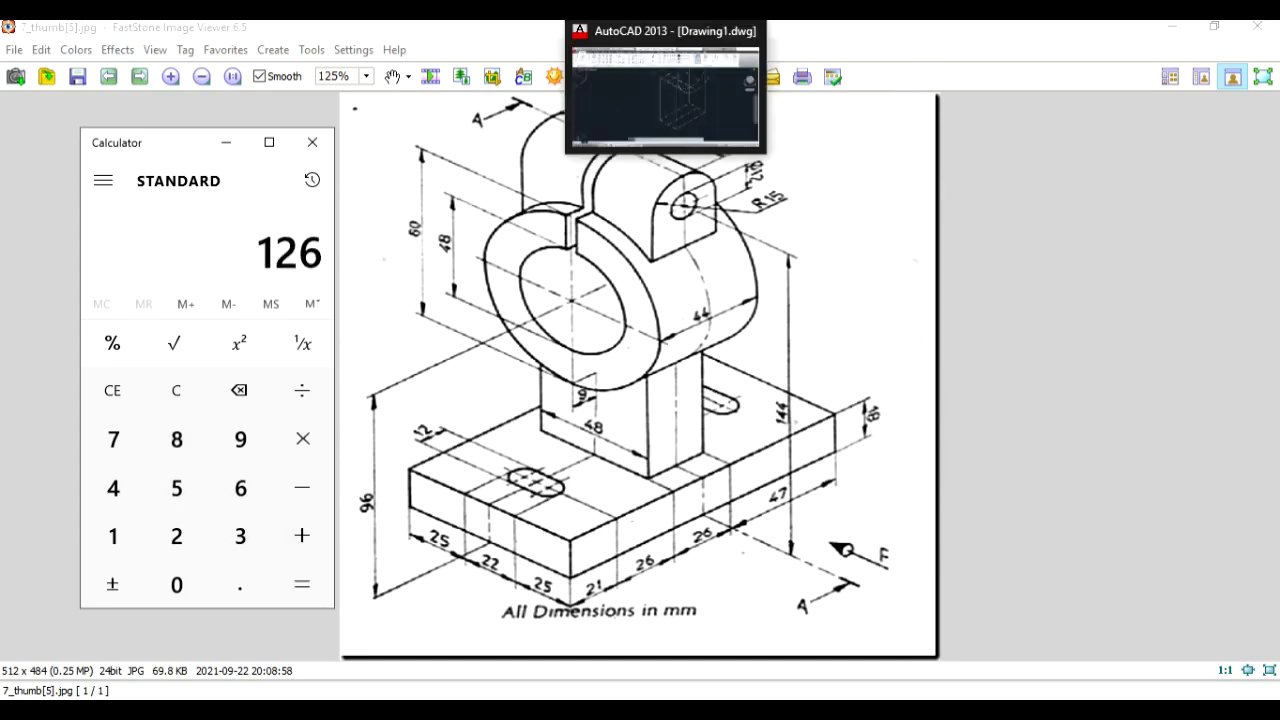
pyautogui.click(697, 97)
# Step: Draw a 126-long vertical line up from the upright block's bottom face
pyautogui.click(1262, 414)
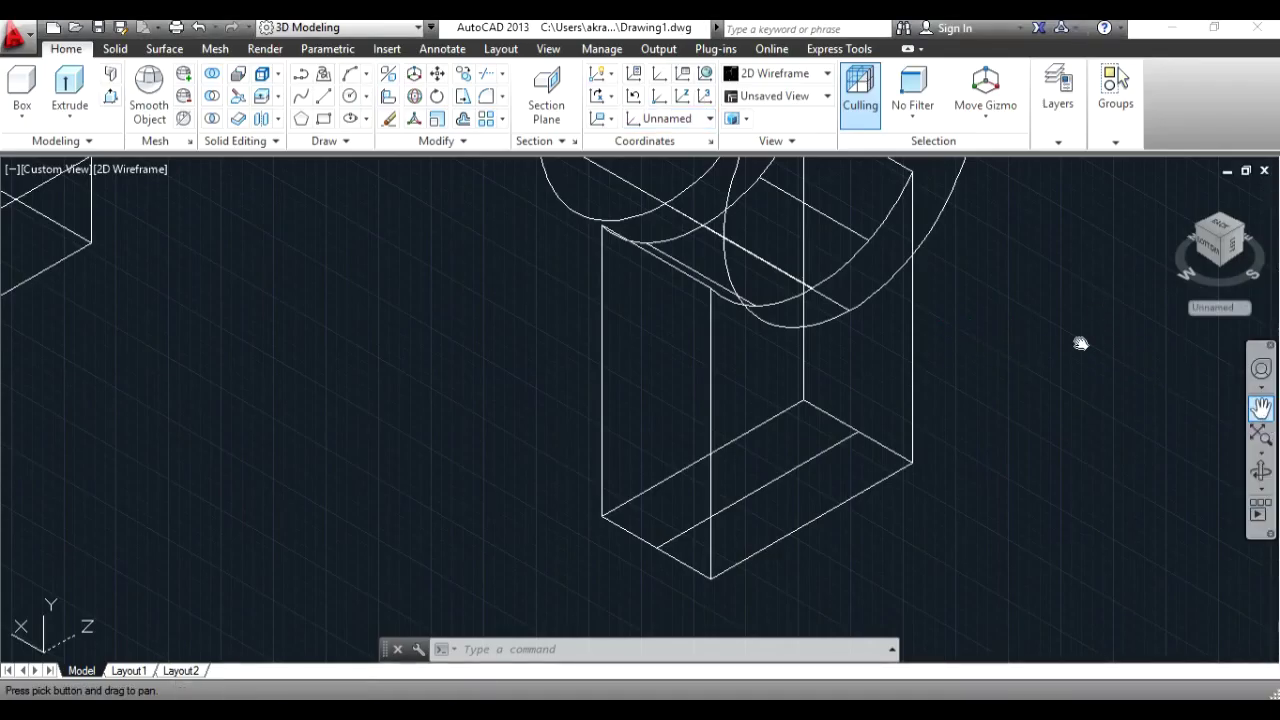
pyautogui.scroll(-2, 985, 387)
pyautogui.moveTo(1071, 349); pyautogui.dragTo(923, 426)
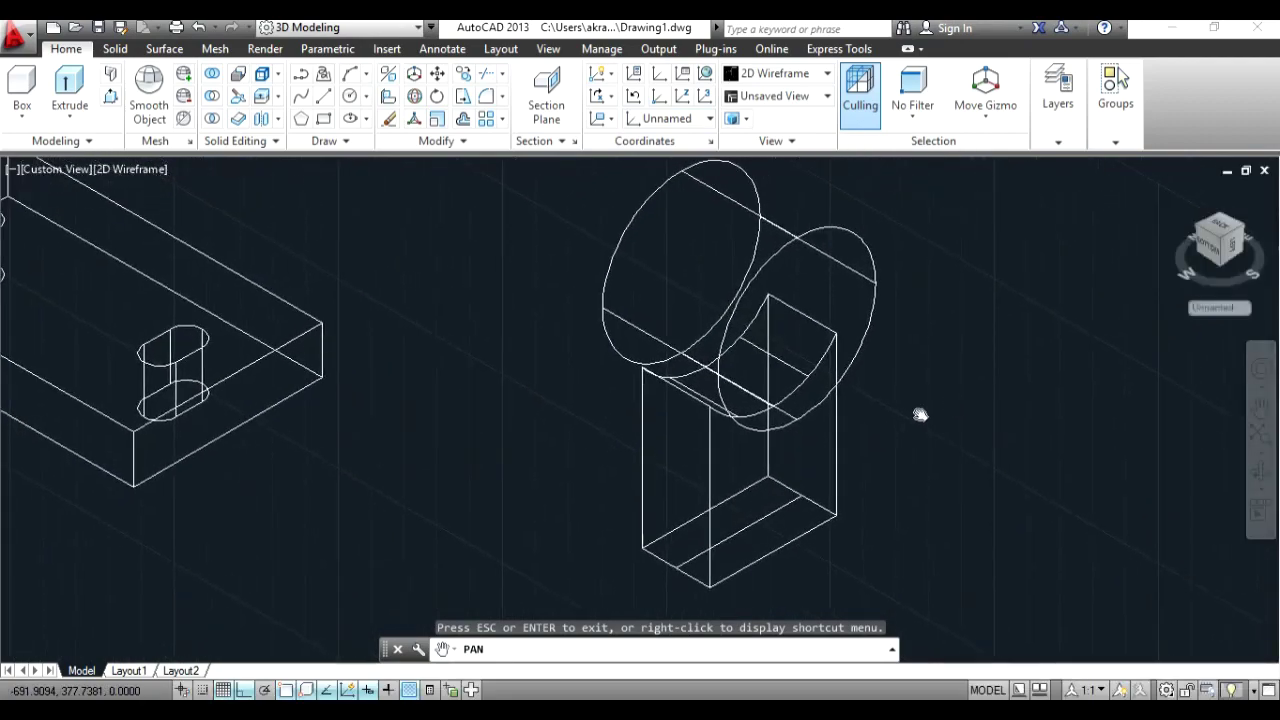
pyautogui.click(322, 94)
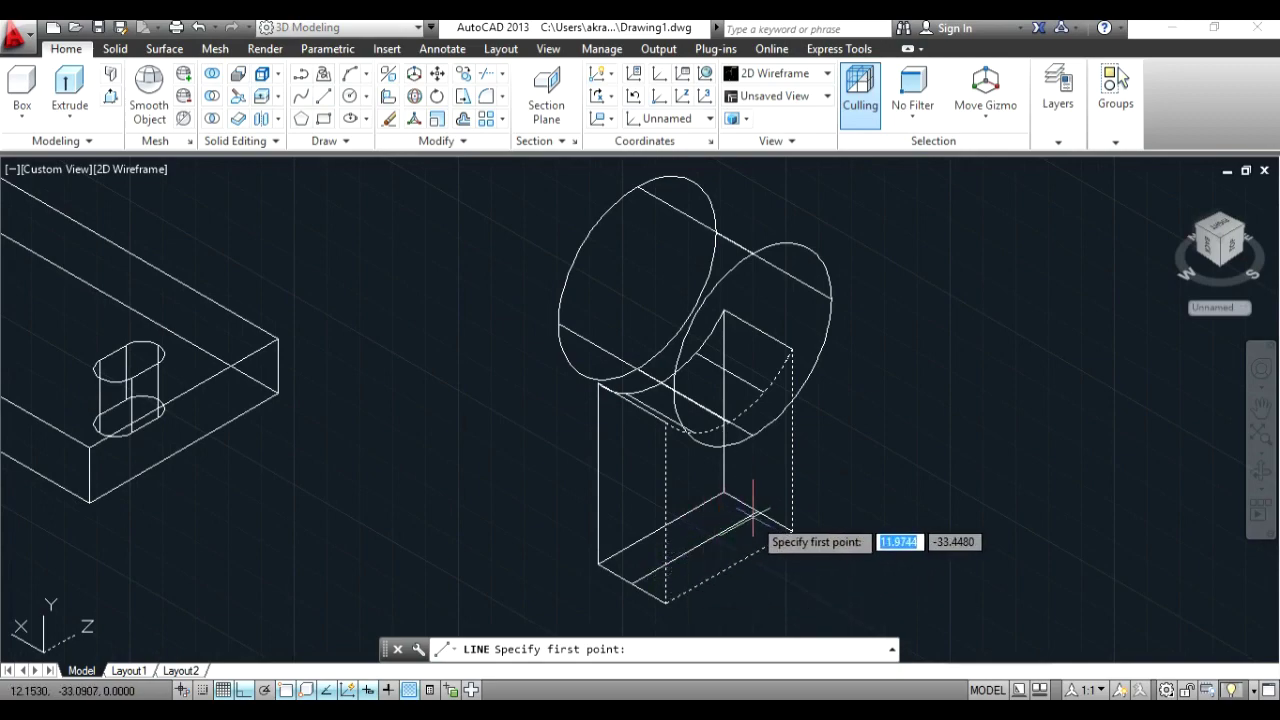
pyautogui.press('Escape')
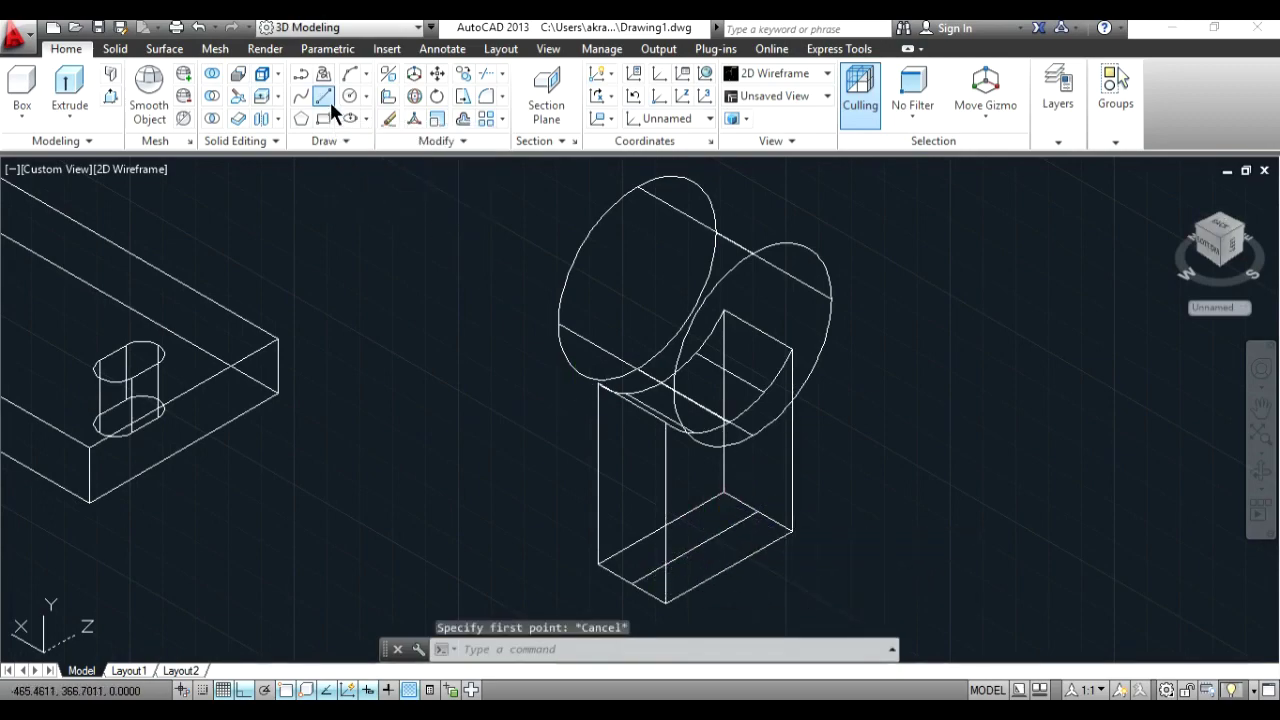
pyautogui.click(330, 101)
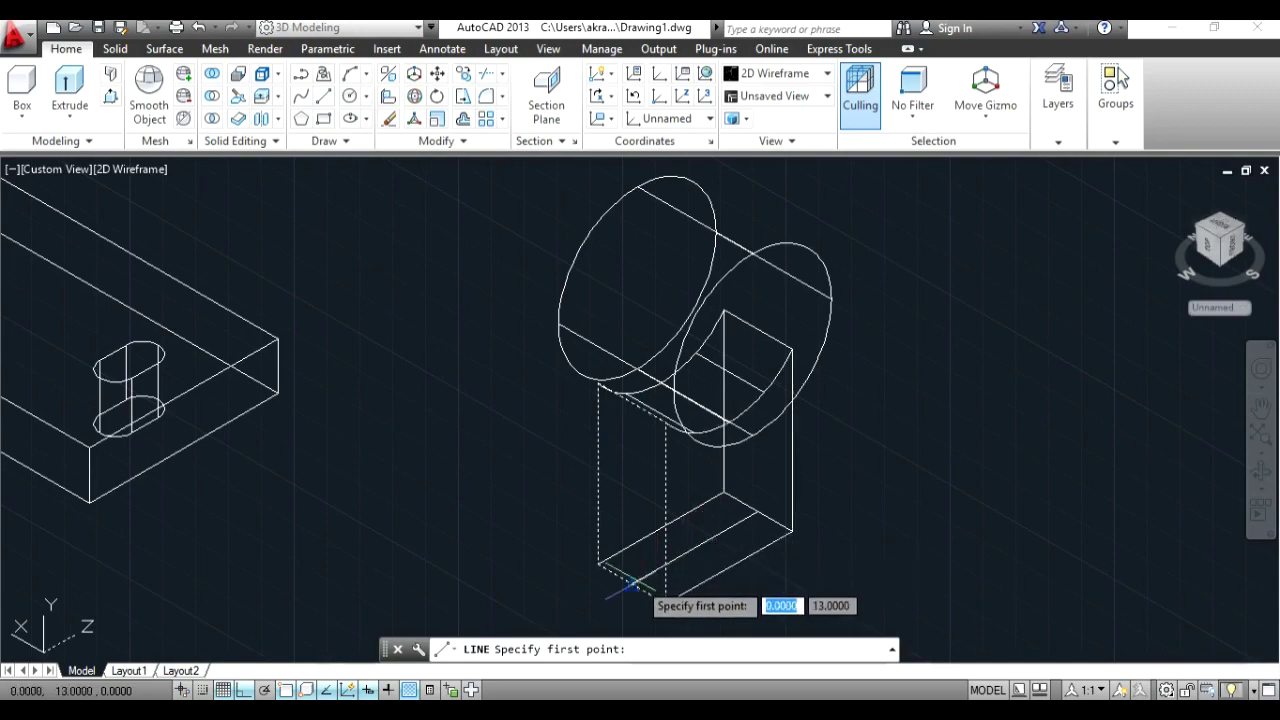
pyautogui.click(693, 549)
pyautogui.write('126')
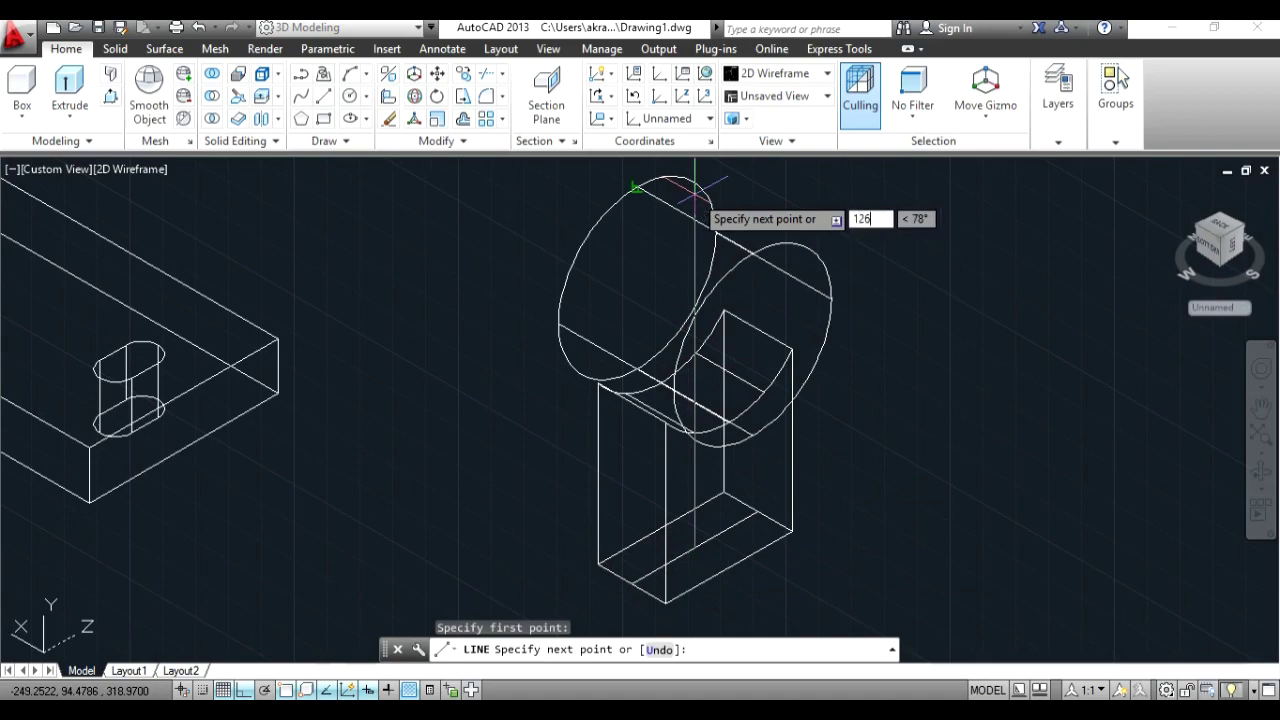
pyautogui.press('Return')
pyautogui.press('Return')
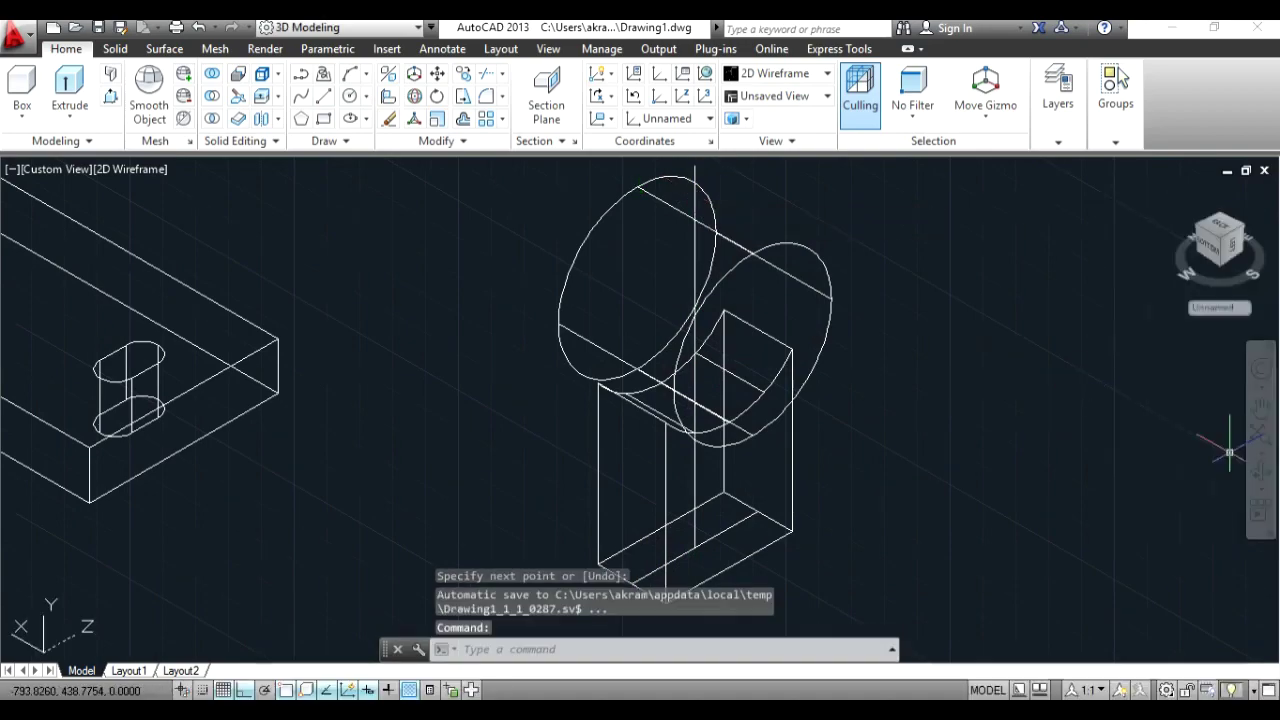
# Step: Pan and zoom to centre the rounded block in the view
pyautogui.click(1258, 408)
pyautogui.moveTo(909, 303)
pyautogui.mouseDown()
pyautogui.moveTo(932, 459)
pyautogui.moveTo(952, 476)
pyautogui.mouseUp()
pyautogui.moveTo(423, 343)
pyautogui.mouseDown()
pyautogui.moveTo(580, 389)
pyautogui.moveTo(623, 383)
pyautogui.mouseUp()
pyautogui.scroll(-2, 747, 403)
pyautogui.moveTo(437, 340)
pyautogui.mouseDown()
pyautogui.moveTo(623, 423)
pyautogui.moveTo(713, 404)
pyautogui.moveTo(759, 412)
pyautogui.mouseUp()
pyautogui.scroll(5, 623, 423)
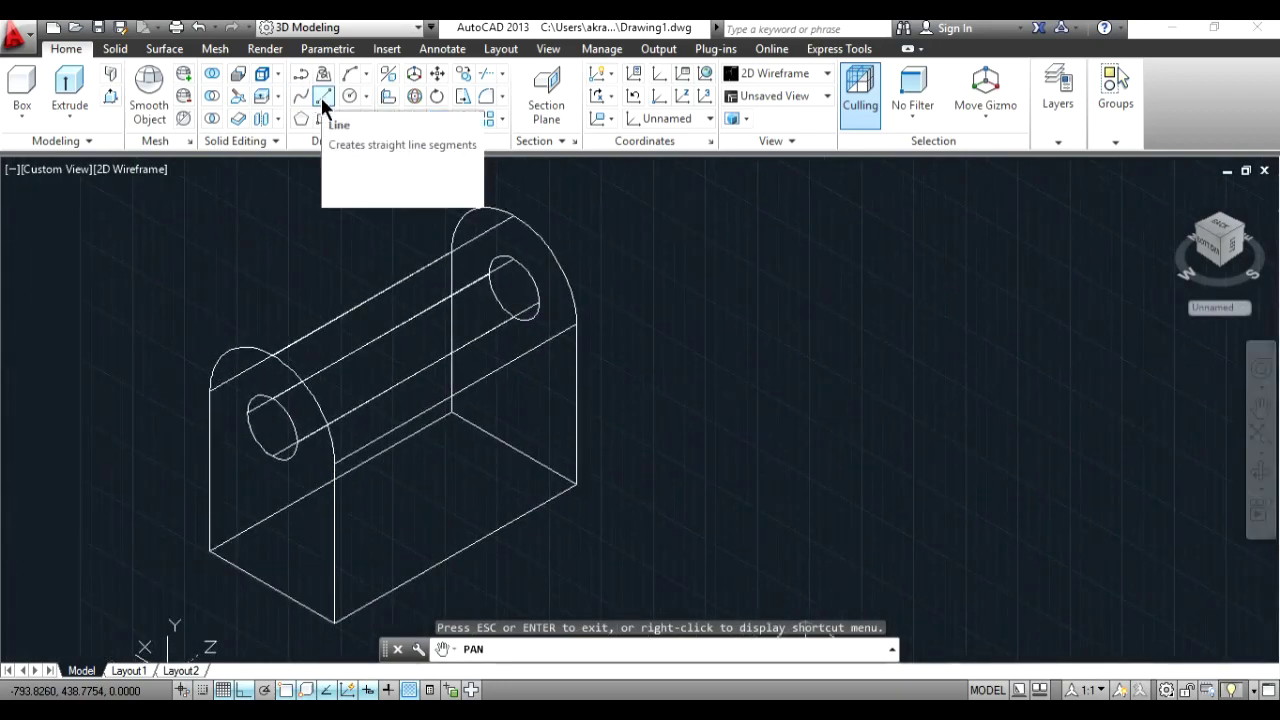
# Step: Draw a line joining the left and right hole centres along the arched block's hole axis
pyautogui.click(321, 97)
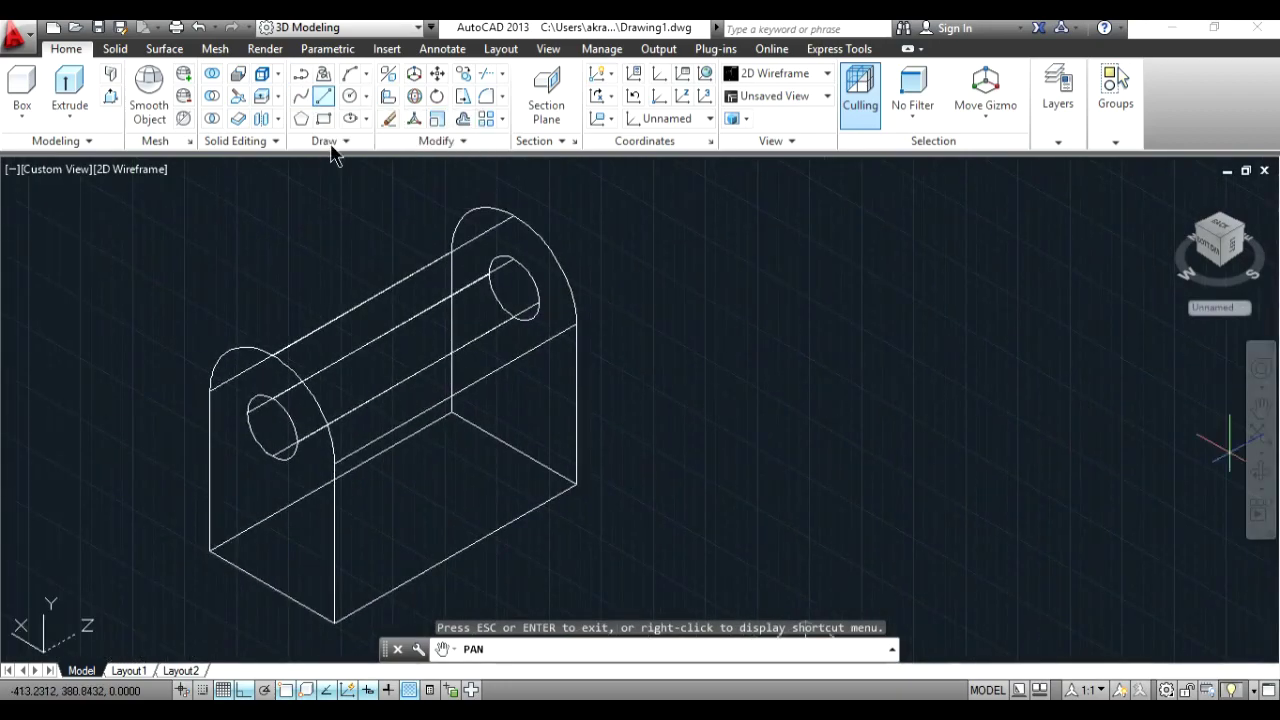
pyautogui.click(271, 428)
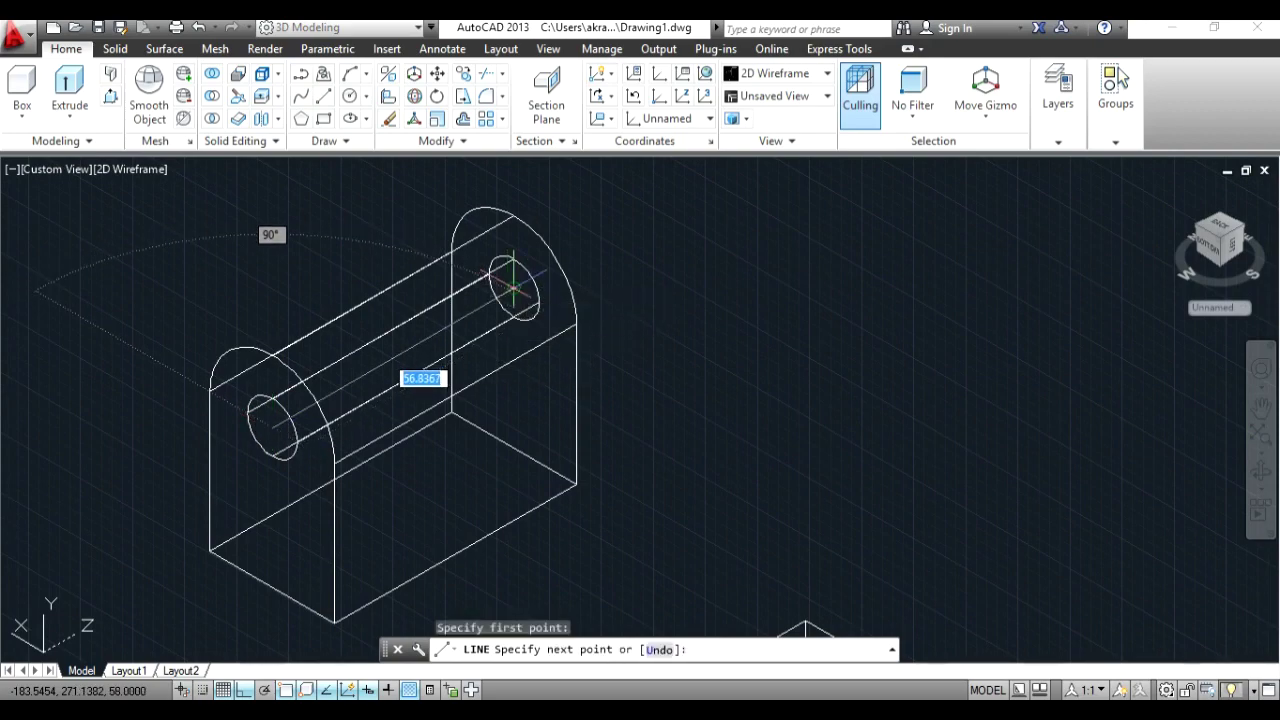
pyautogui.click(513, 289)
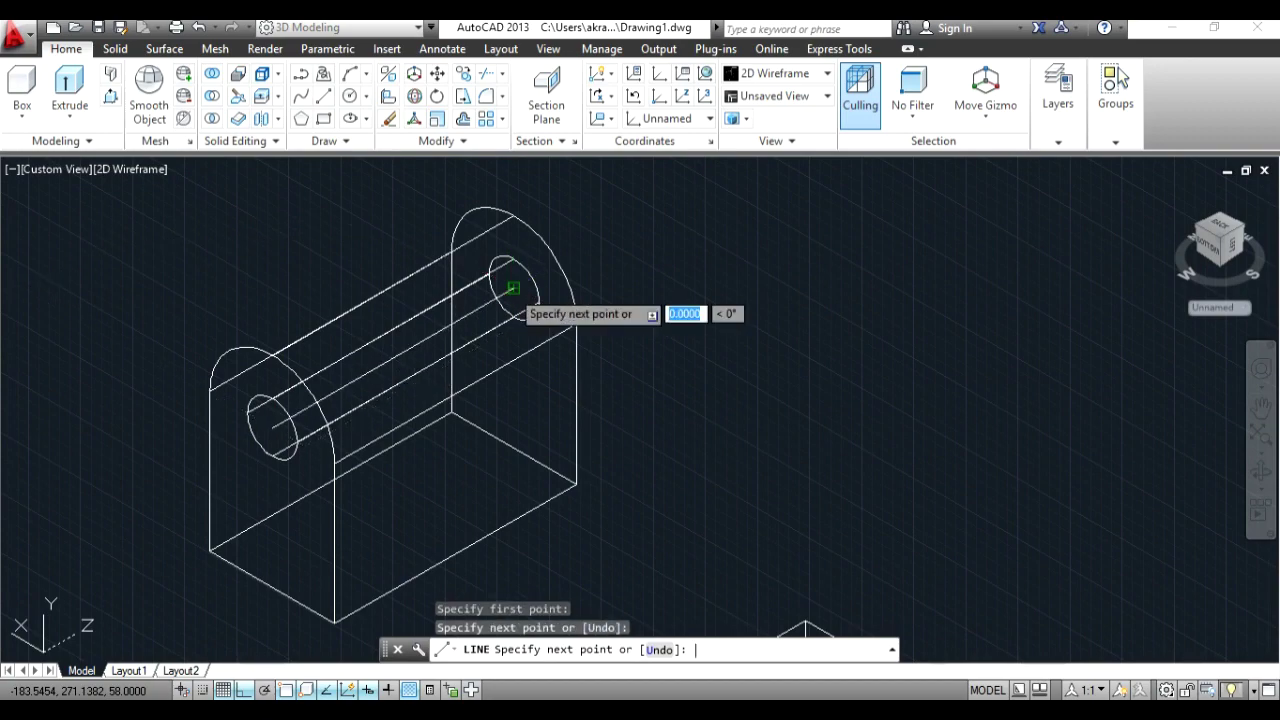
pyautogui.press('Return')
# Step: Zoom out and pan so the bracket, slotted base plate and cylinder all show
pyautogui.click(660, 266)
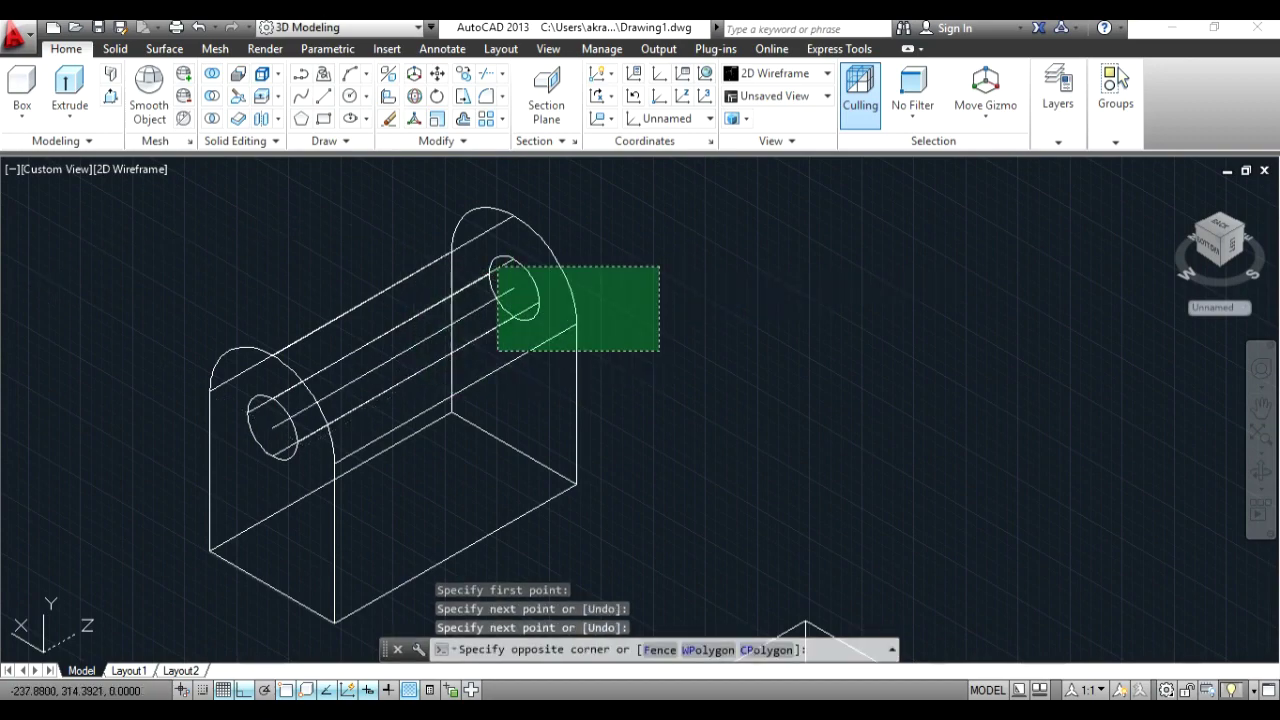
pyautogui.click(609, 333)
pyautogui.scroll(-2, 634, 352)
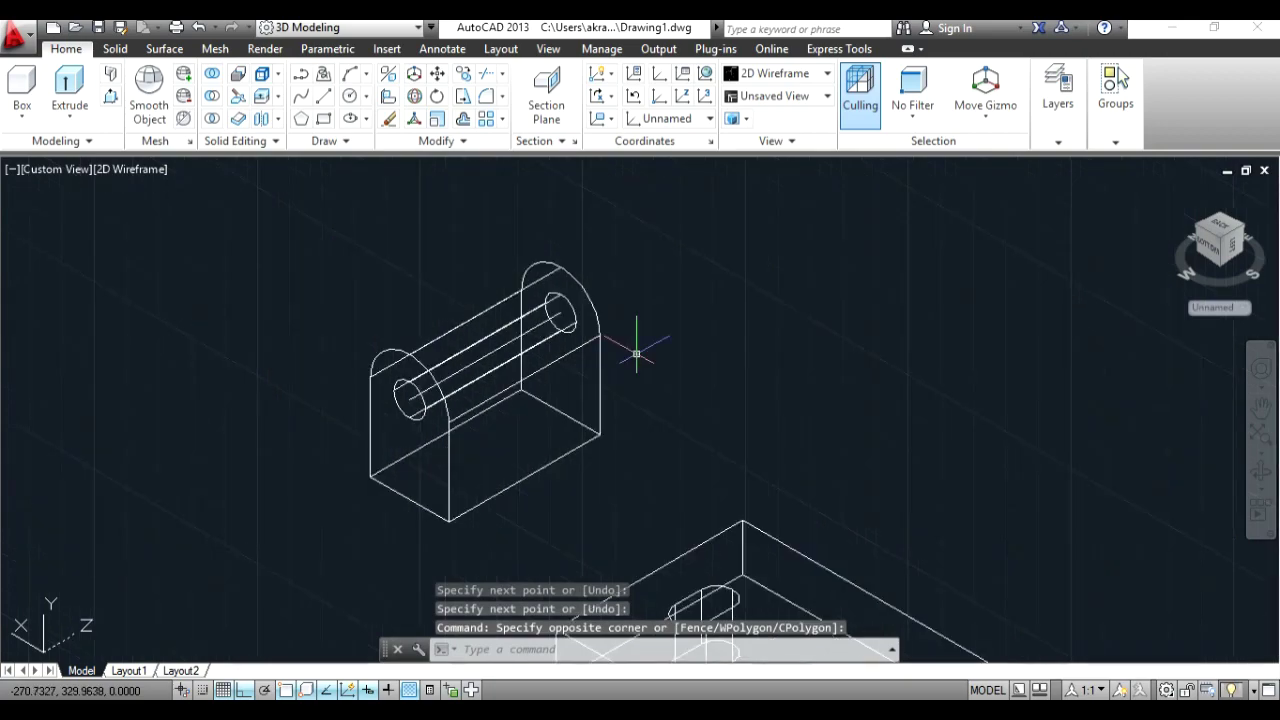
pyautogui.scroll(-2, 634, 352)
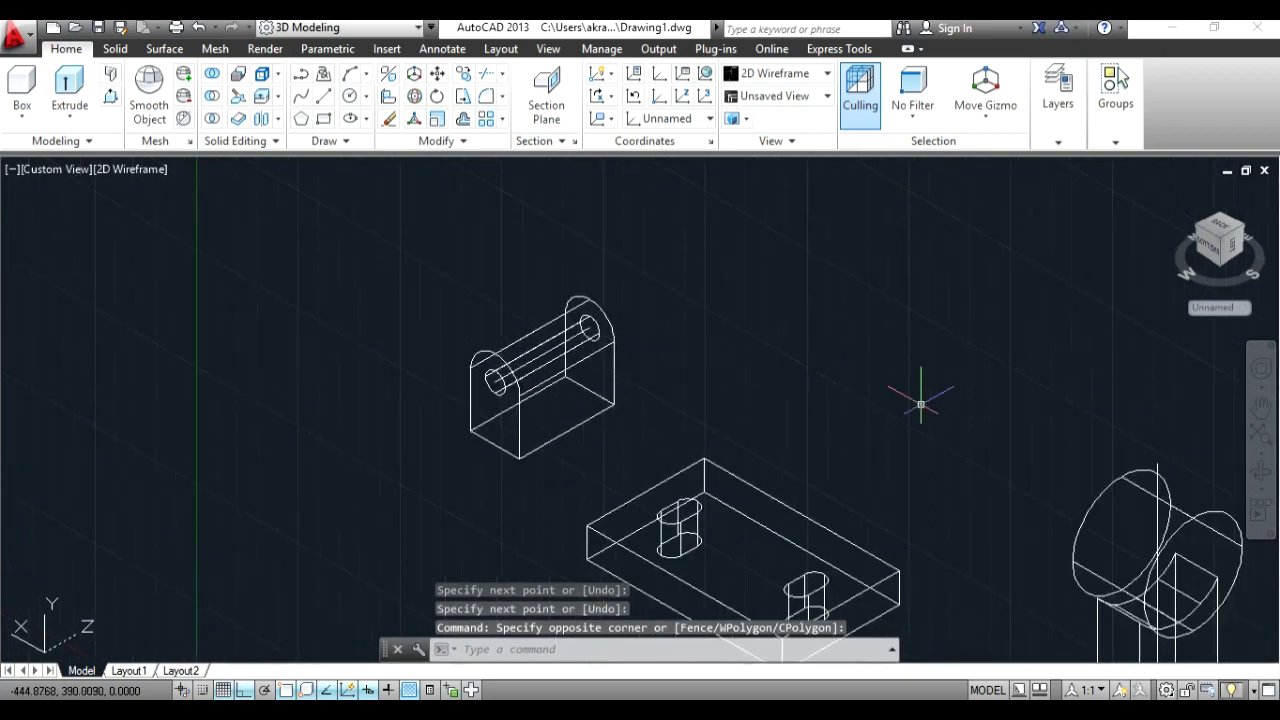
pyautogui.click(1261, 408)
pyautogui.moveTo(995, 397); pyautogui.dragTo(748, 314)
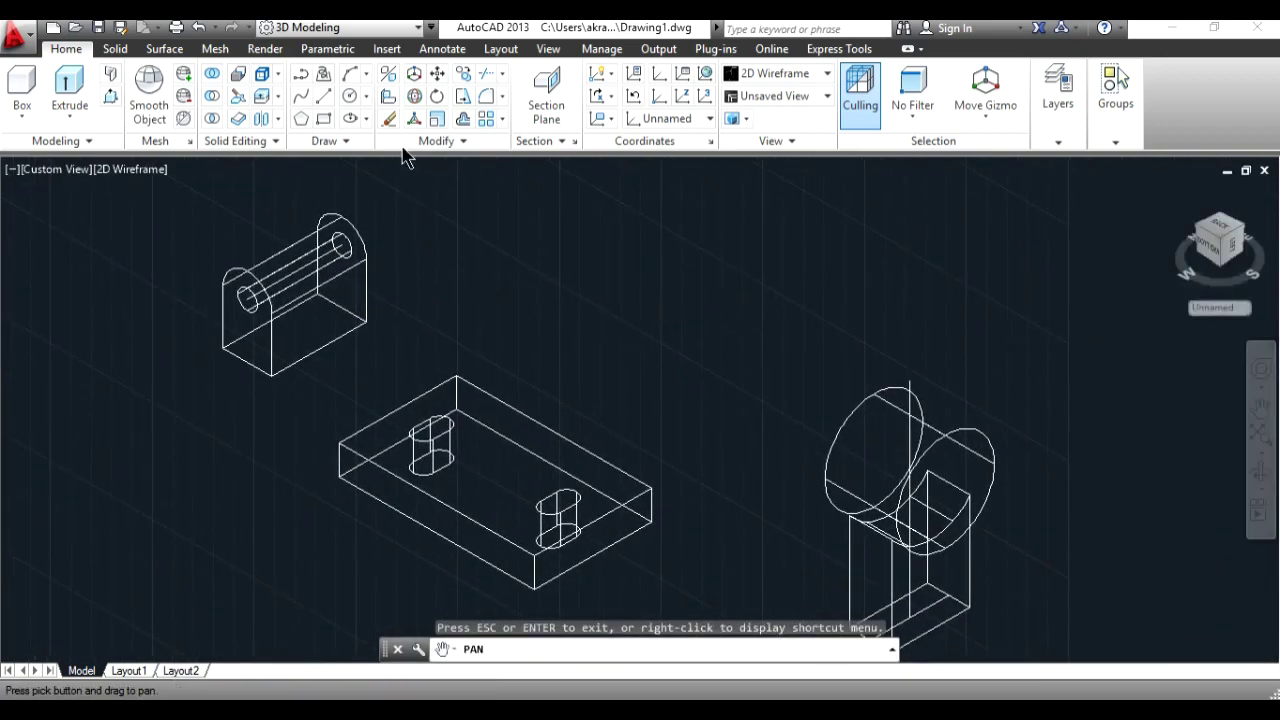
# Step: Select the upper bracket and move it onto the top of the cylinder
pyautogui.press('Escape')
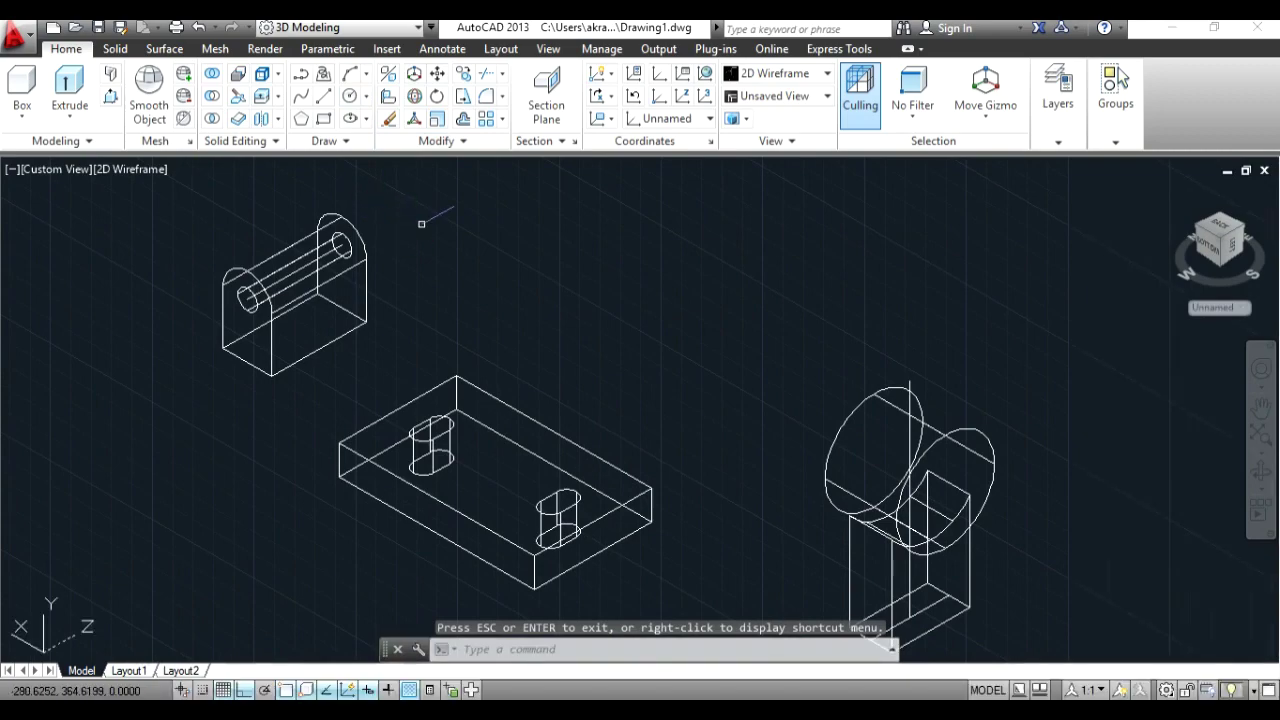
pyautogui.click(423, 218)
pyautogui.click(182, 365)
pyautogui.click(456, 196)
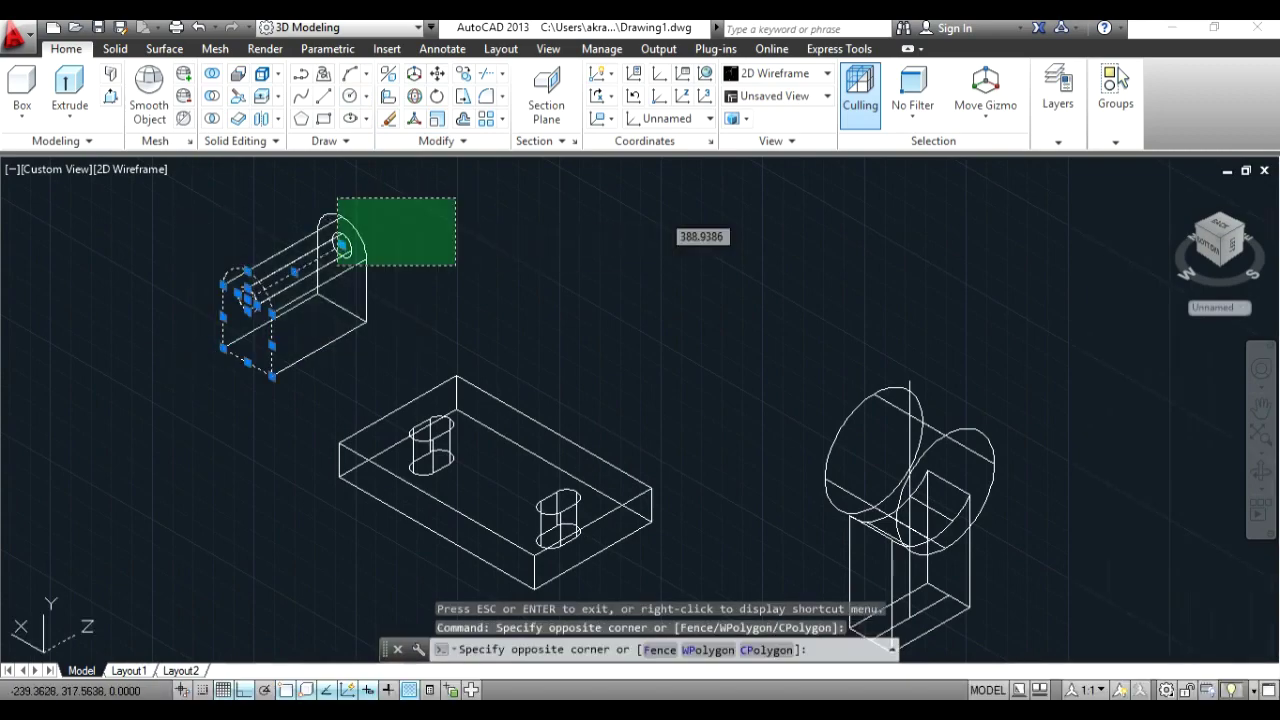
pyautogui.click(170, 358)
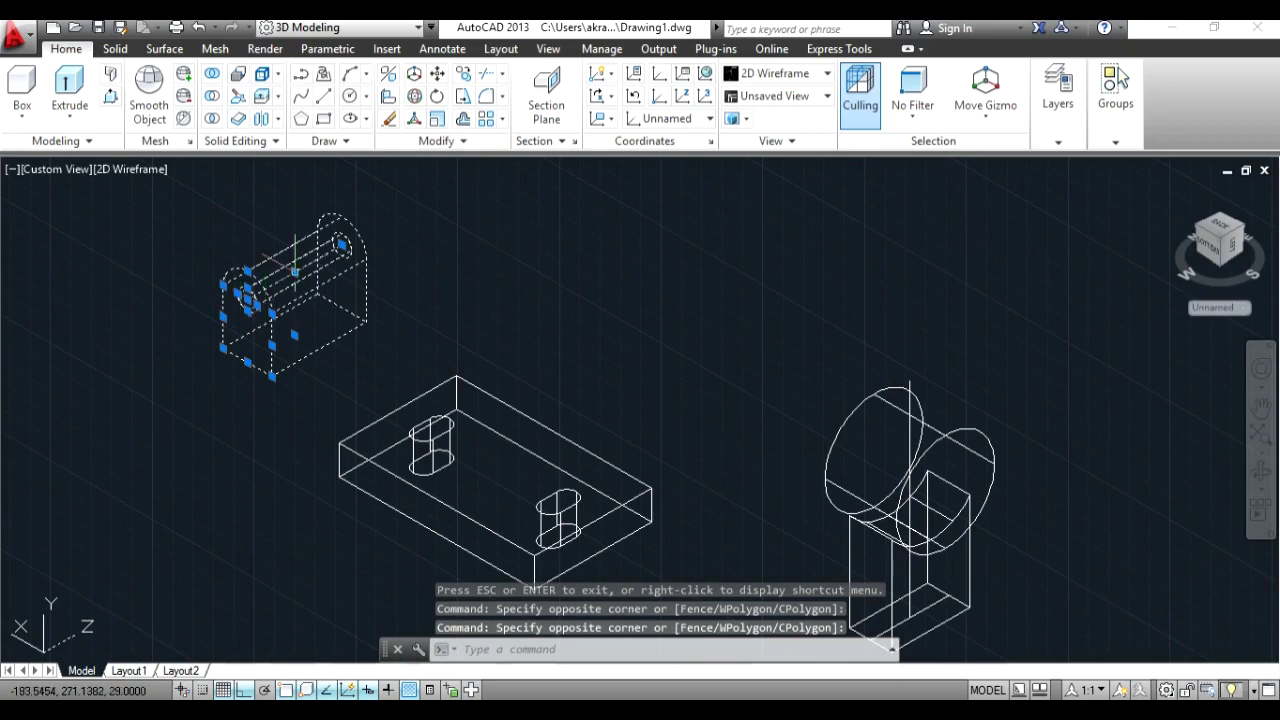
pyautogui.click(437, 75)
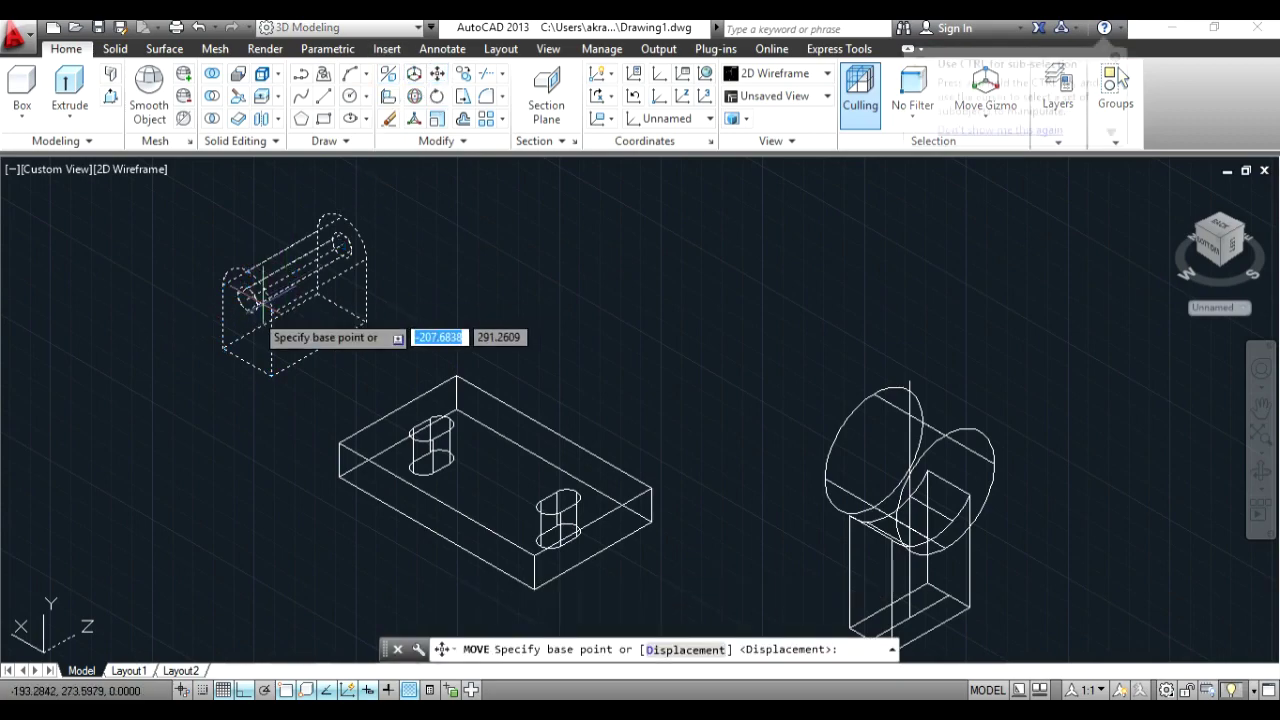
pyautogui.click(295, 272)
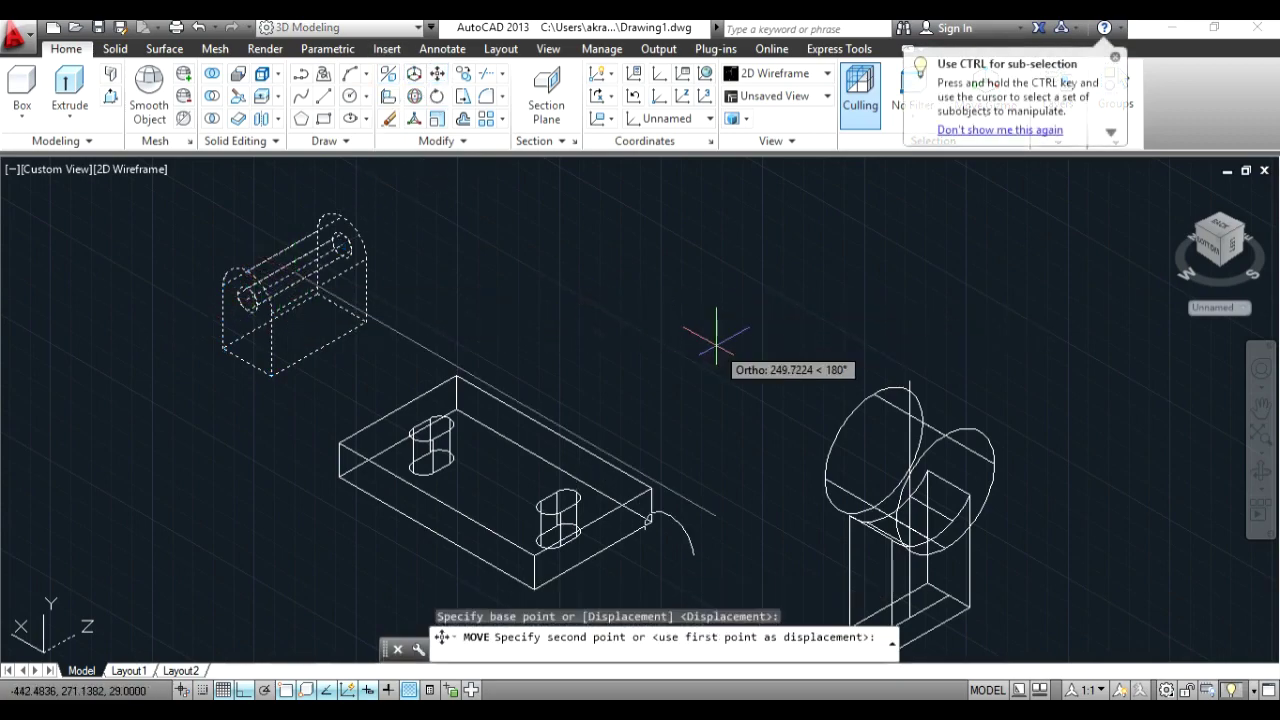
pyautogui.click(908, 380)
# Step: Centre the assembled part in view and shade the viewport in Conceptual style
pyautogui.press('Return')
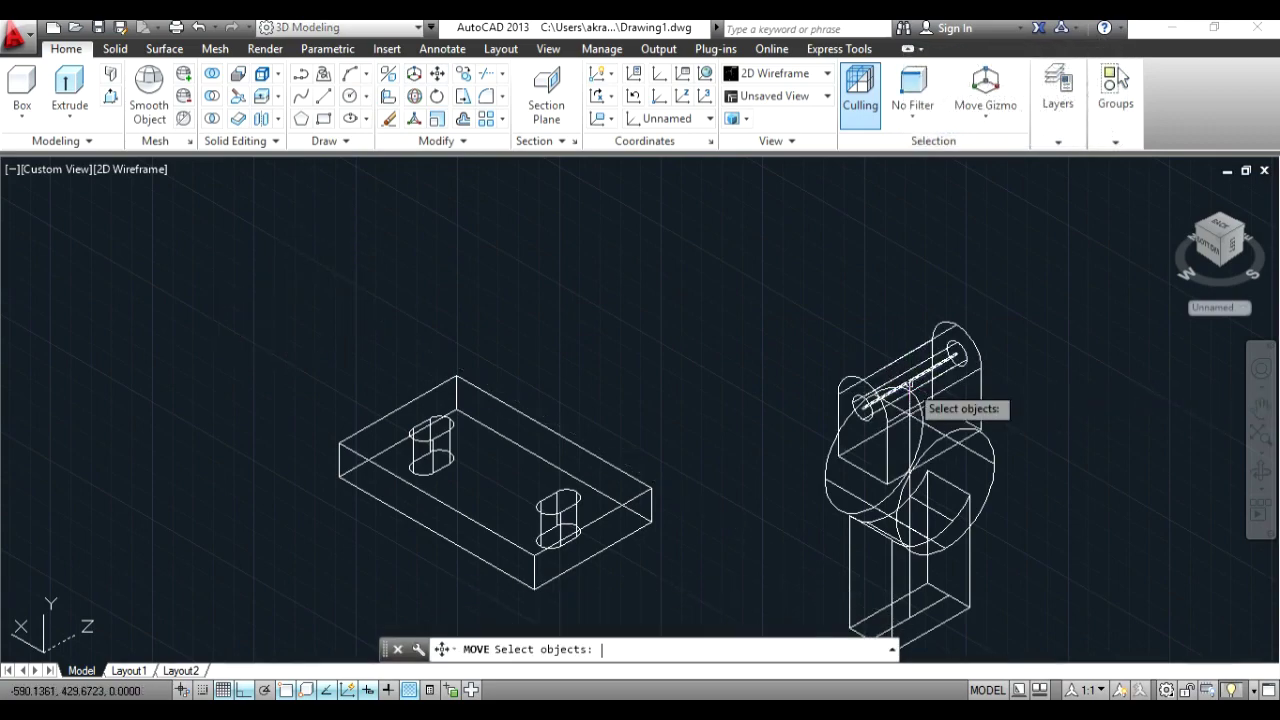
pyautogui.click(1258, 418)
pyautogui.moveTo(1069, 403)
pyautogui.mouseDown()
pyautogui.moveTo(863, 326)
pyautogui.moveTo(852, 343)
pyautogui.mouseUp()
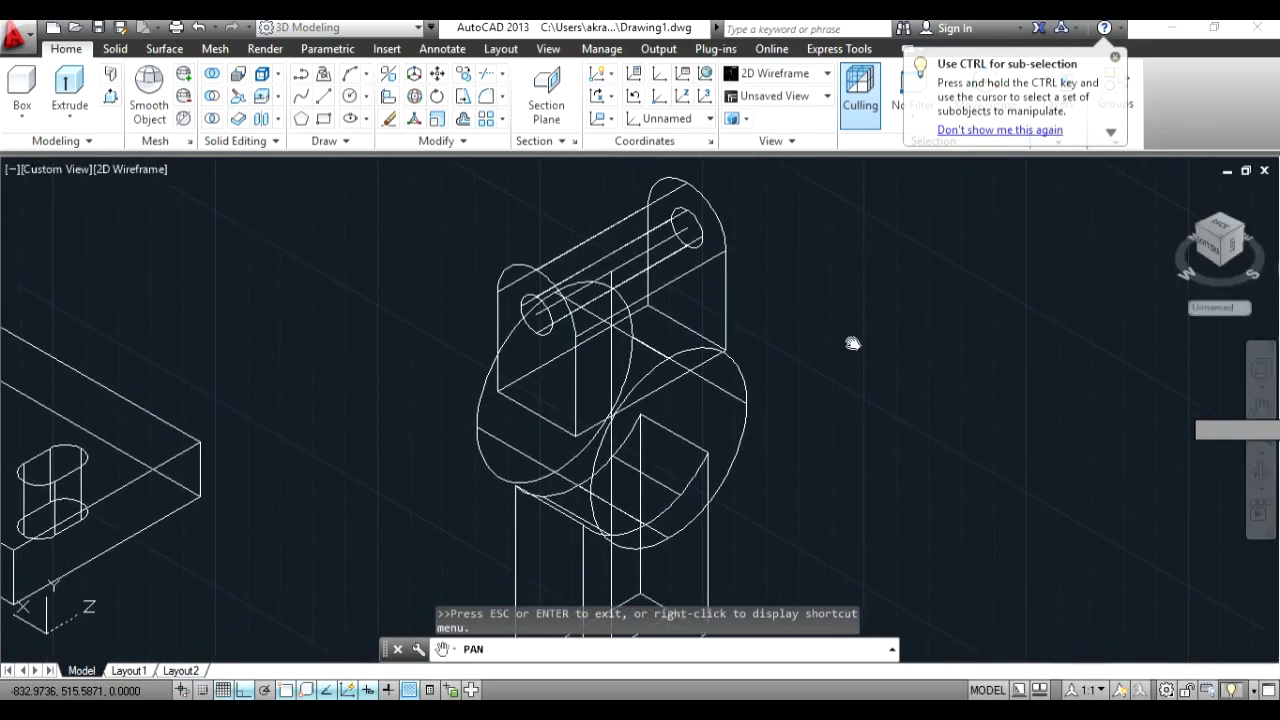
pyautogui.press('Escape')
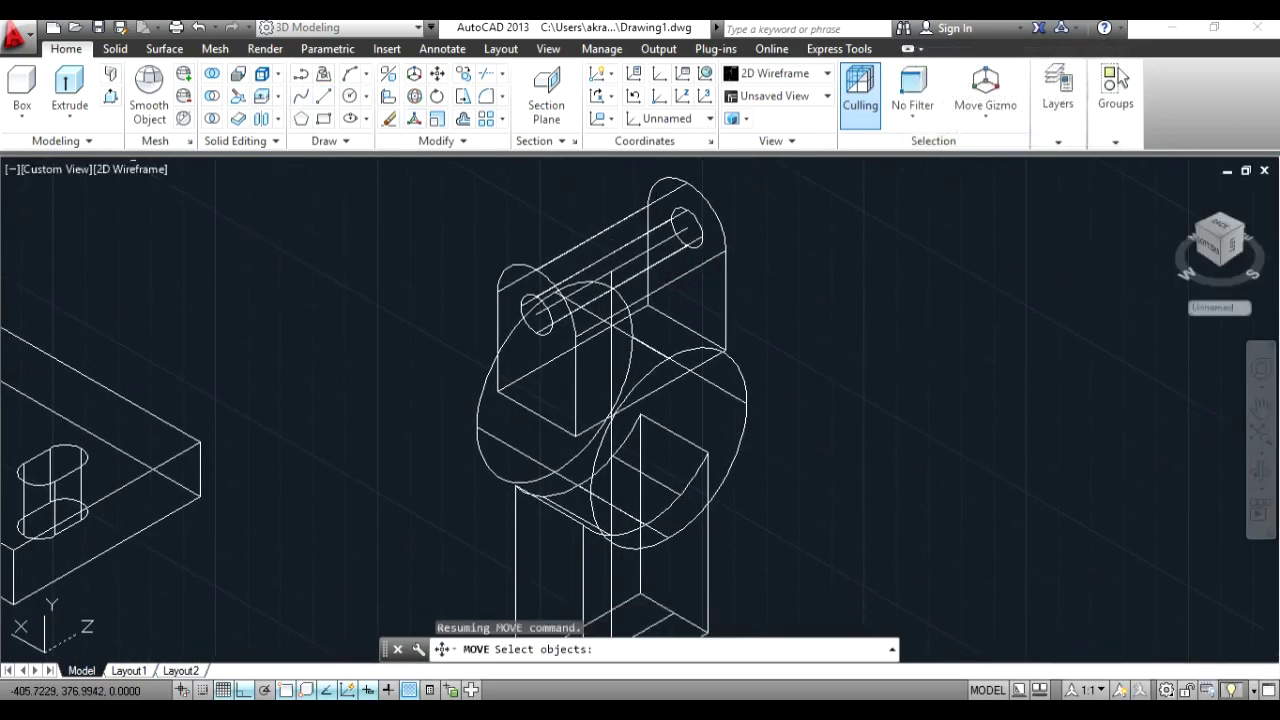
pyautogui.click(125, 182)
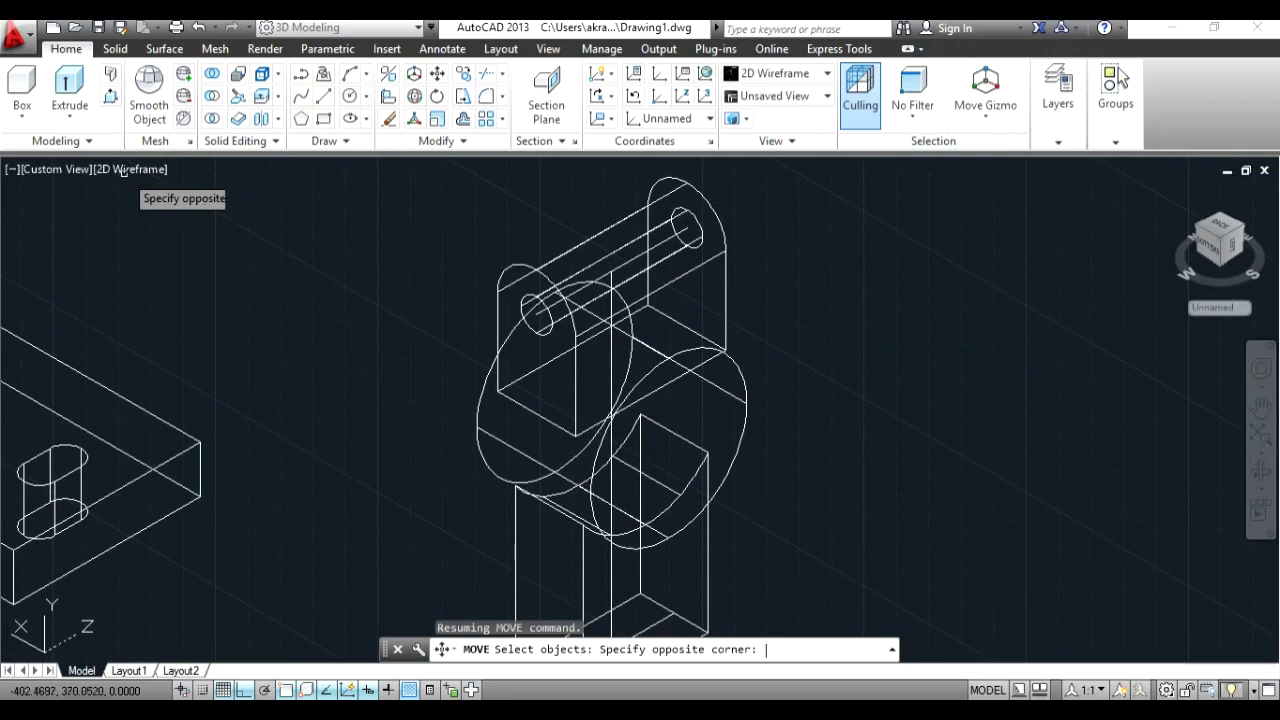
pyautogui.press('Escape')
pyautogui.press('Escape')
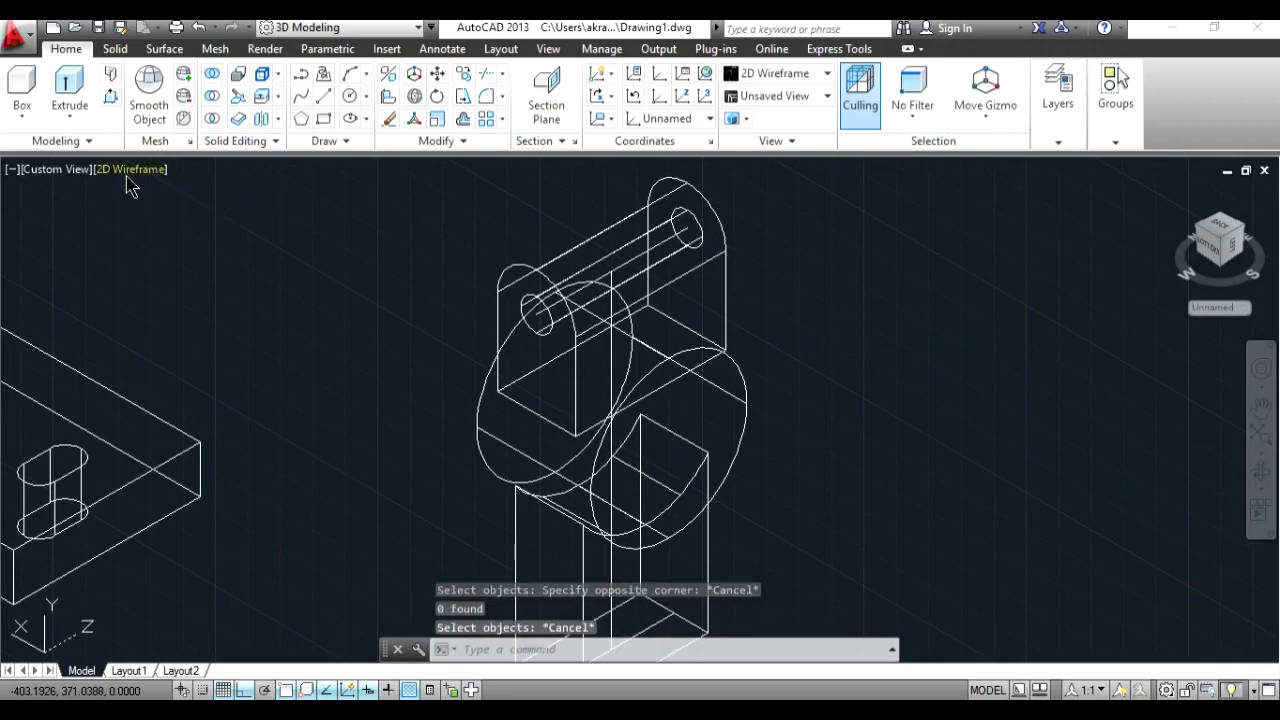
pyautogui.click(128, 170)
pyautogui.click(160, 234)
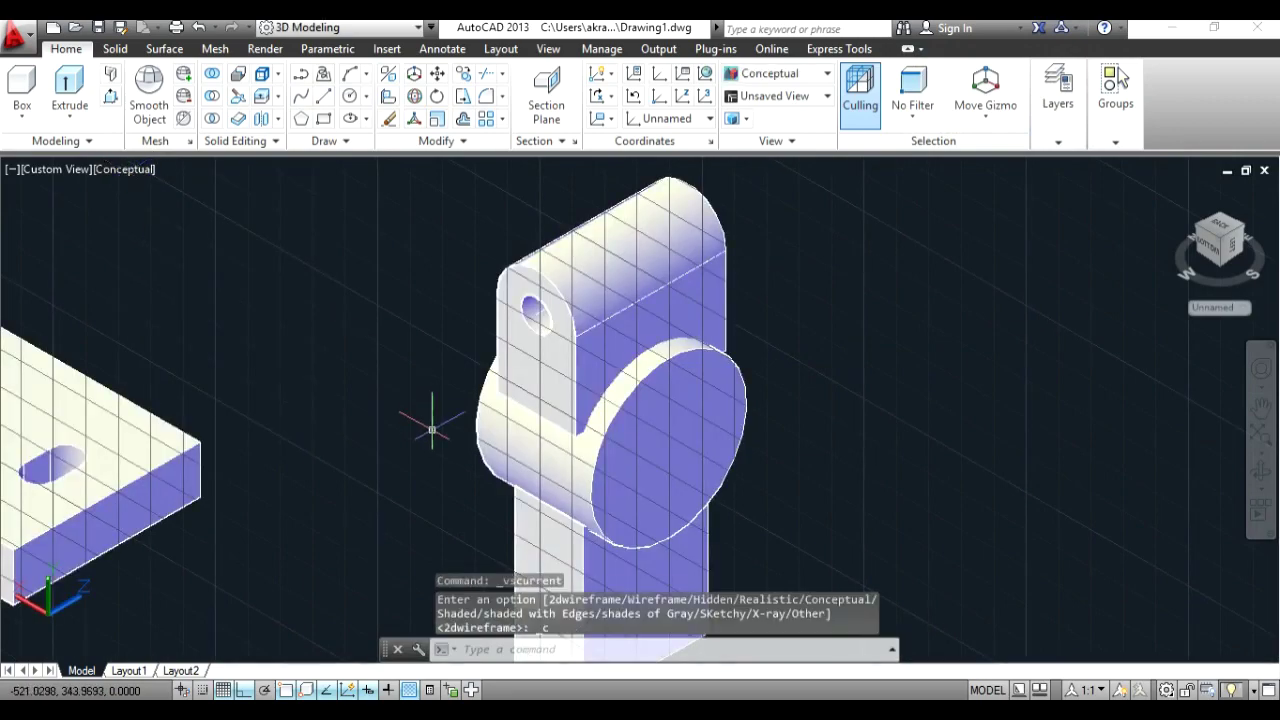
# Step: Draw a radius-24 circle at the cylinder face centre and press-pull it into a recess
pyautogui.write('c')
pyautogui.press('Return')
pyautogui.click(668, 450)
pyautogui.write('24')
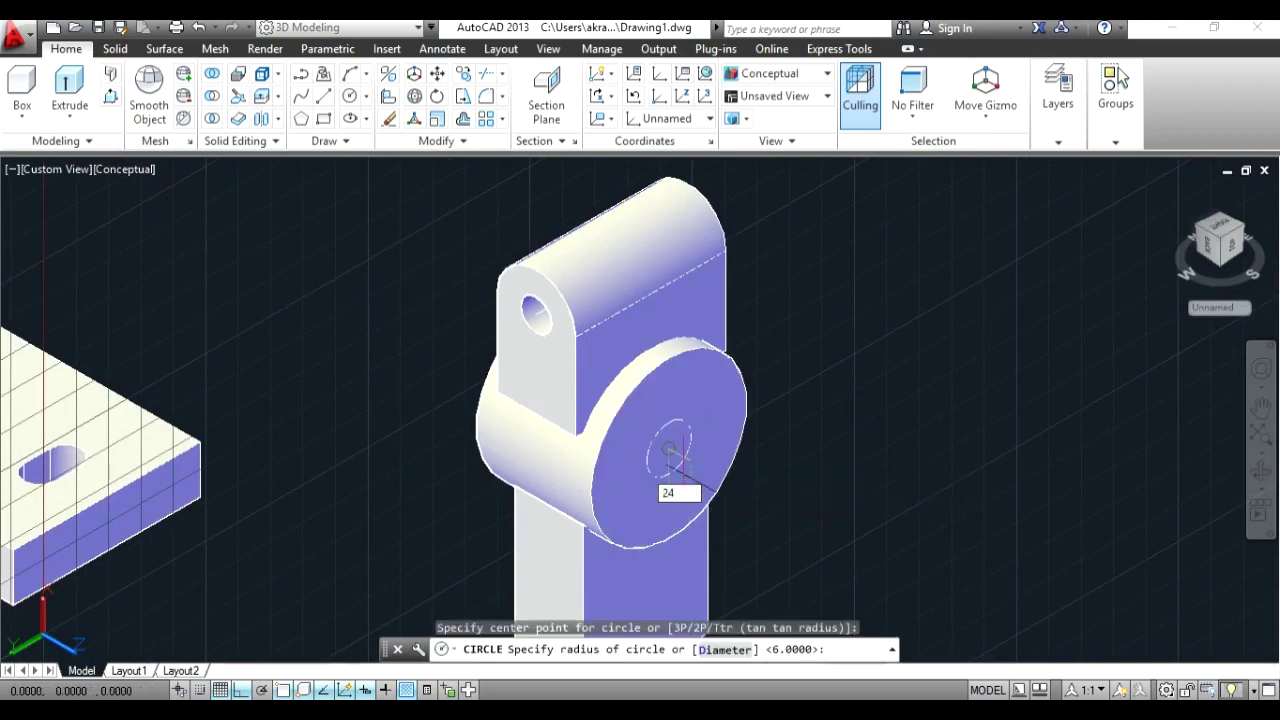
pyautogui.press('Return')
pyautogui.press('Return')
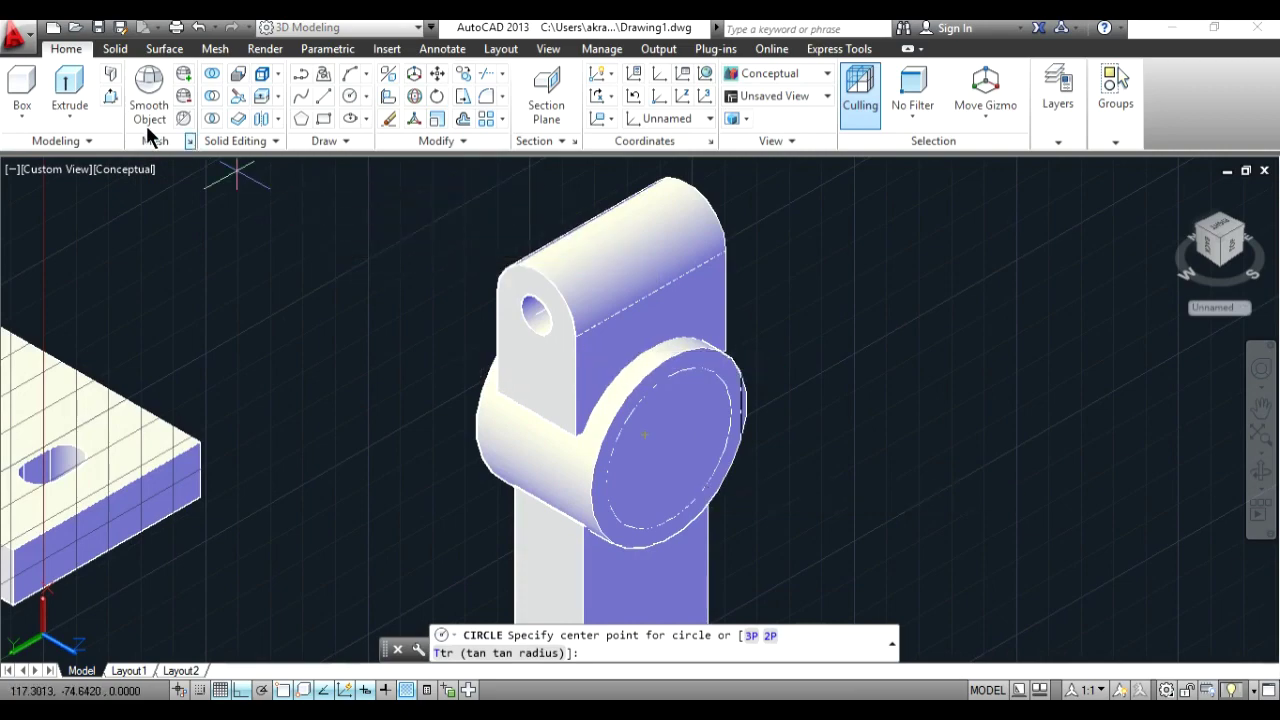
pyautogui.click(112, 97)
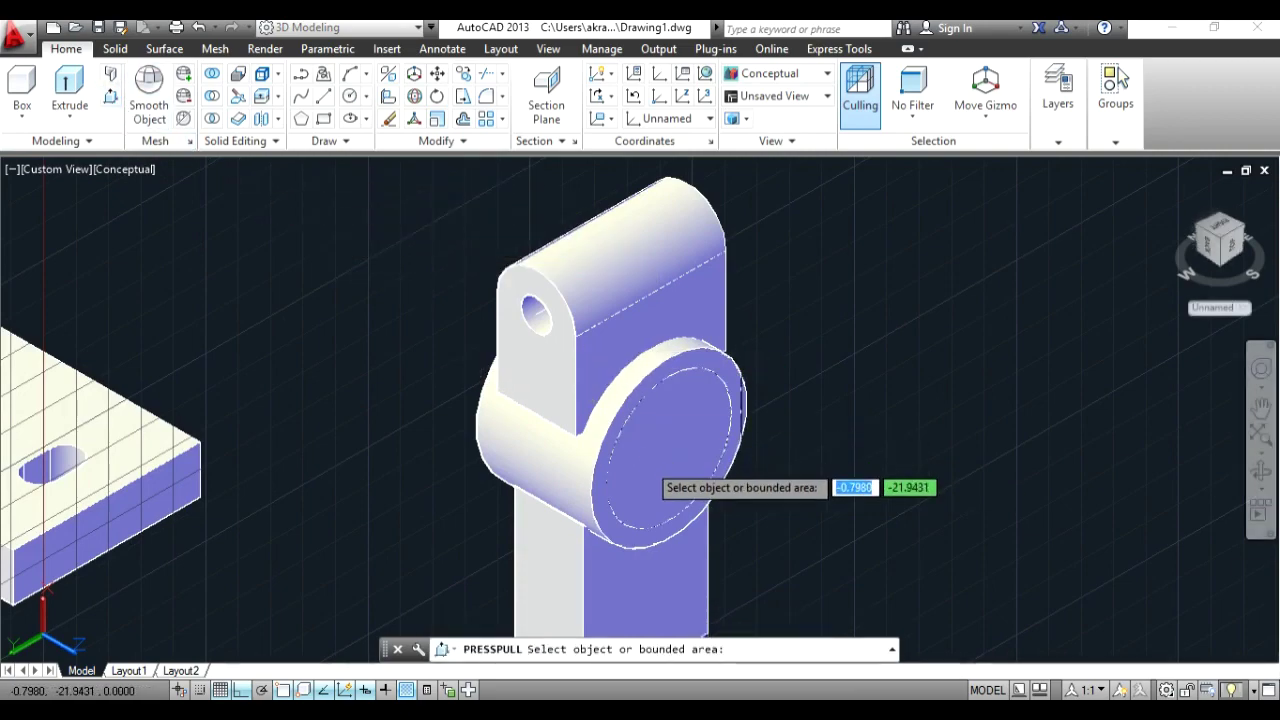
pyautogui.click(648, 452)
pyautogui.click(343, 323)
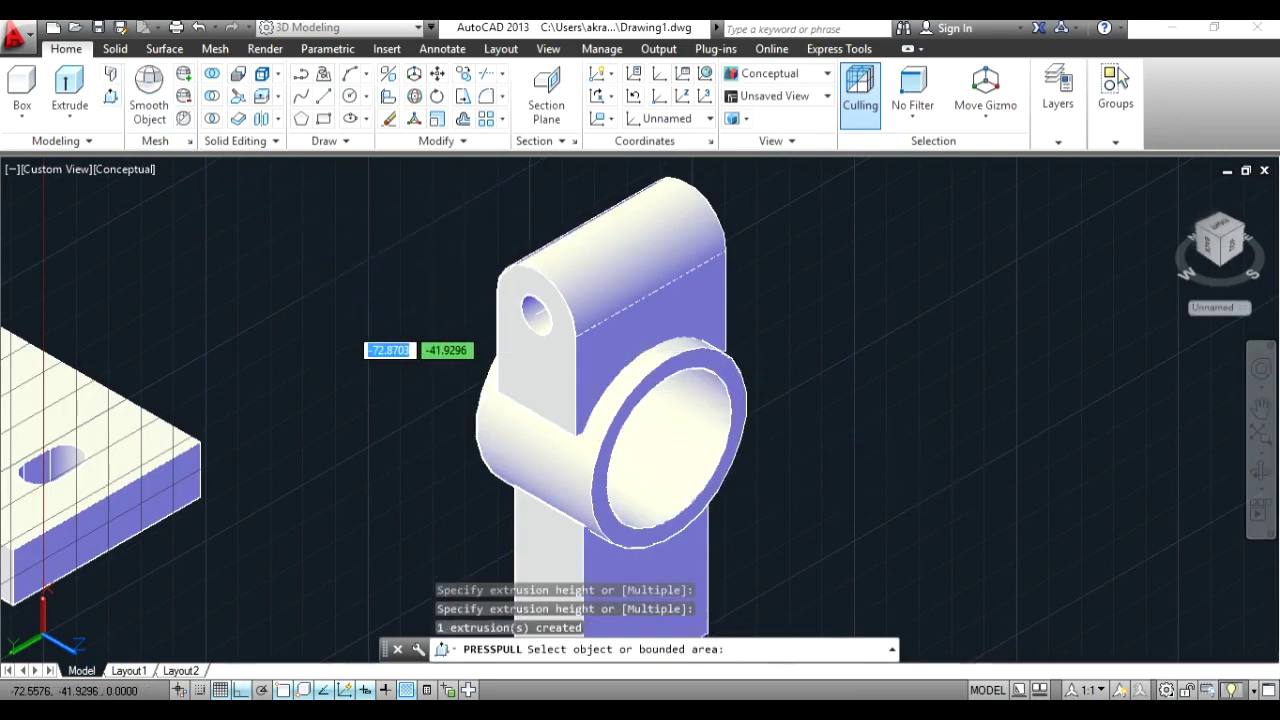
# Step: View the part from the Top, frame it, then check the reference drawing
pyautogui.moveTo(1220, 245)
pyautogui.click(1230, 252)
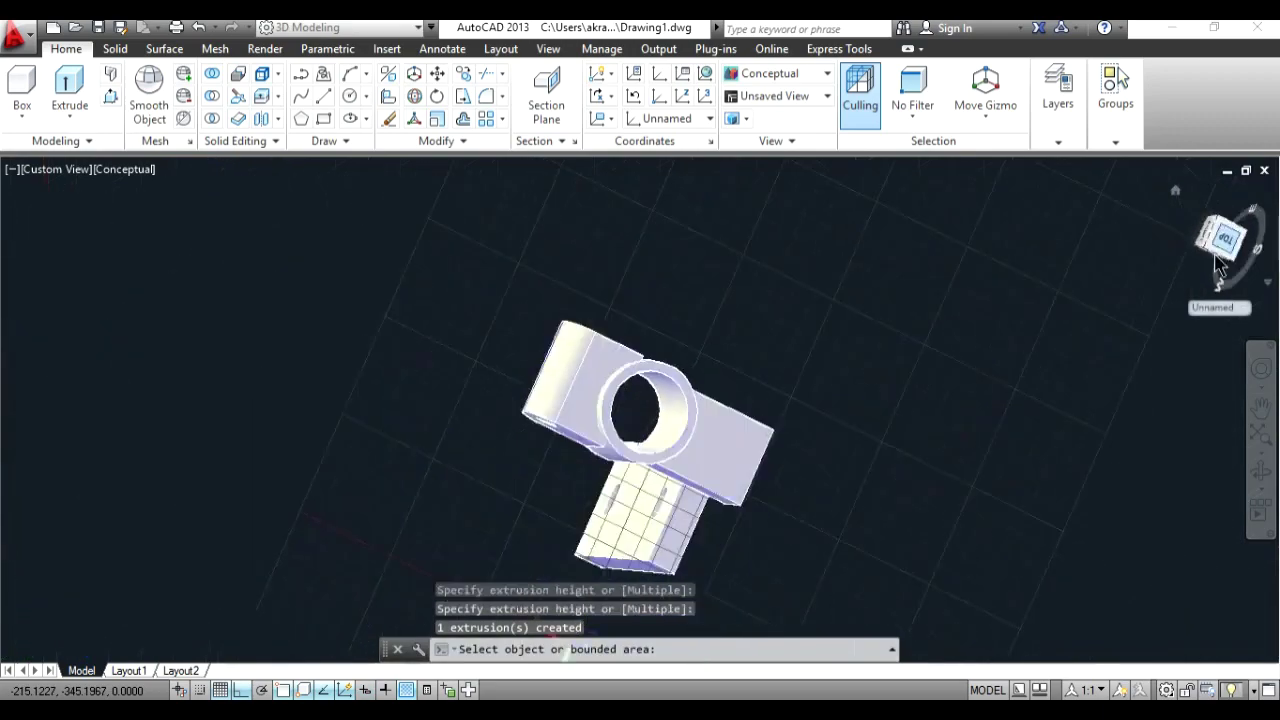
pyautogui.scroll(1, 340, 422)
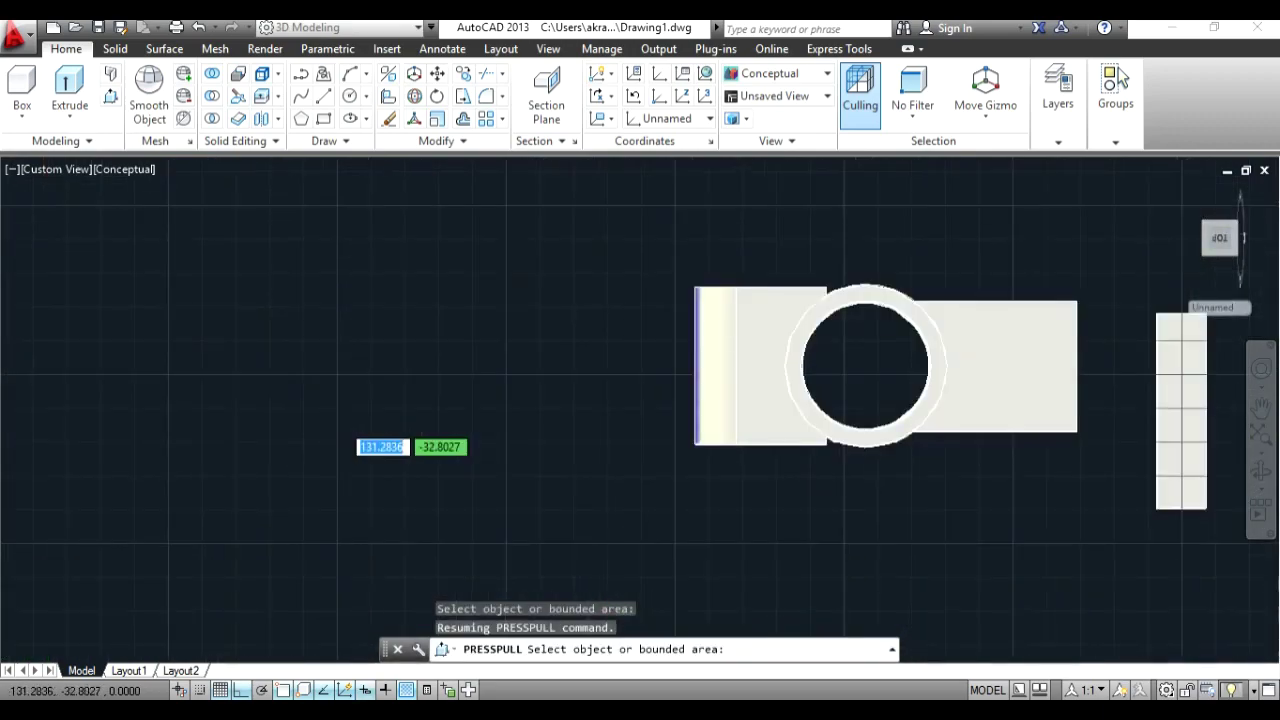
pyautogui.scroll(1, 340, 422)
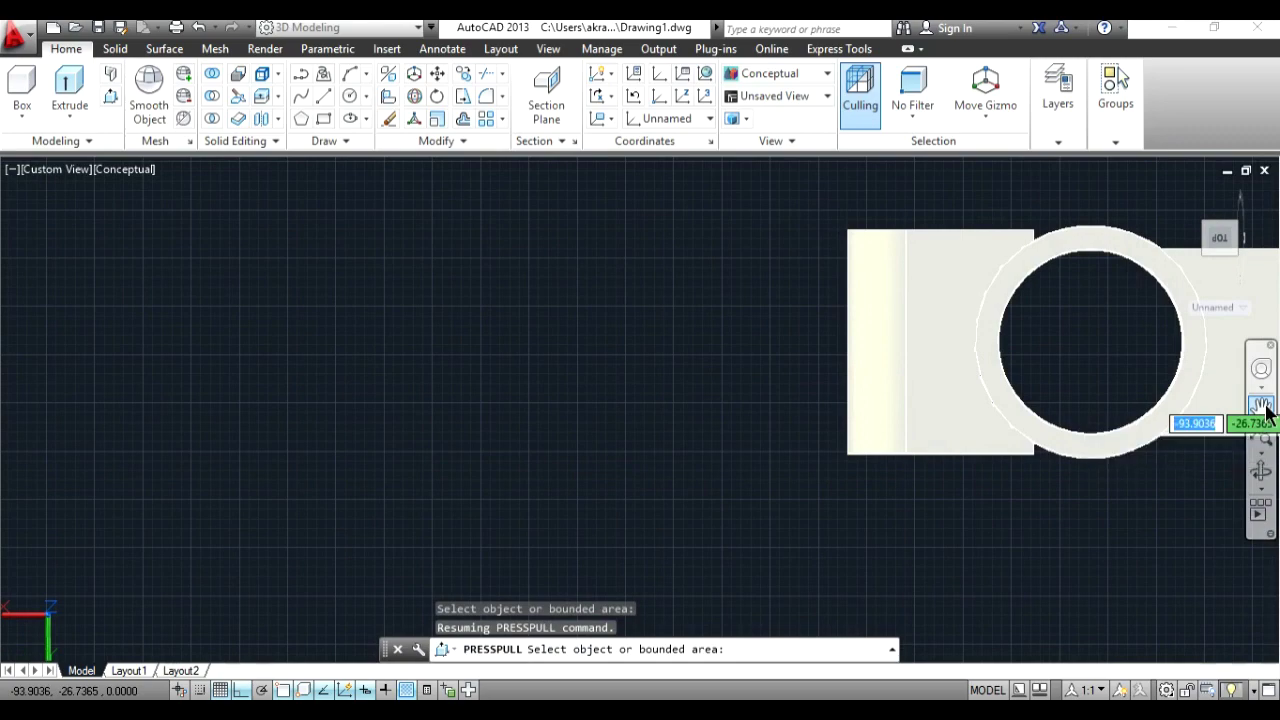
pyautogui.click(1261, 407)
pyautogui.moveTo(729, 471)
pyautogui.mouseDown()
pyautogui.moveTo(263, 474)
pyautogui.moveTo(243, 488)
pyautogui.mouseUp()
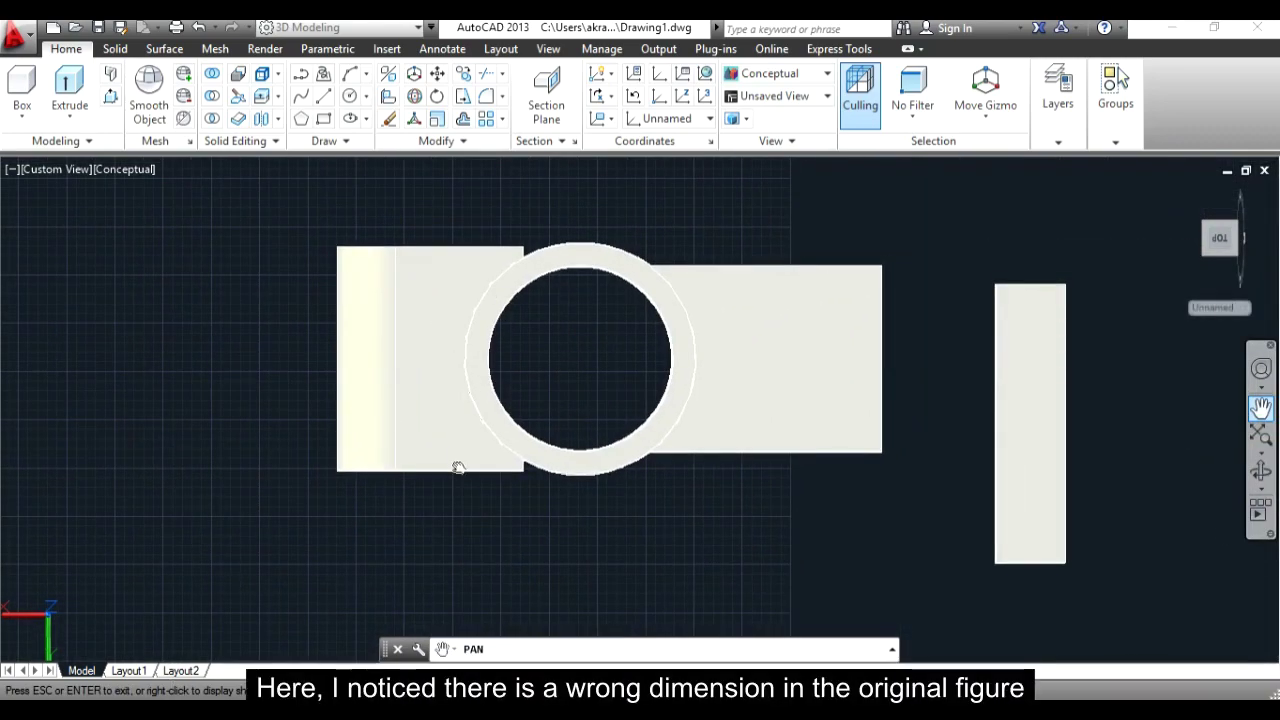
pyautogui.hotkey('alt', 'Tab')
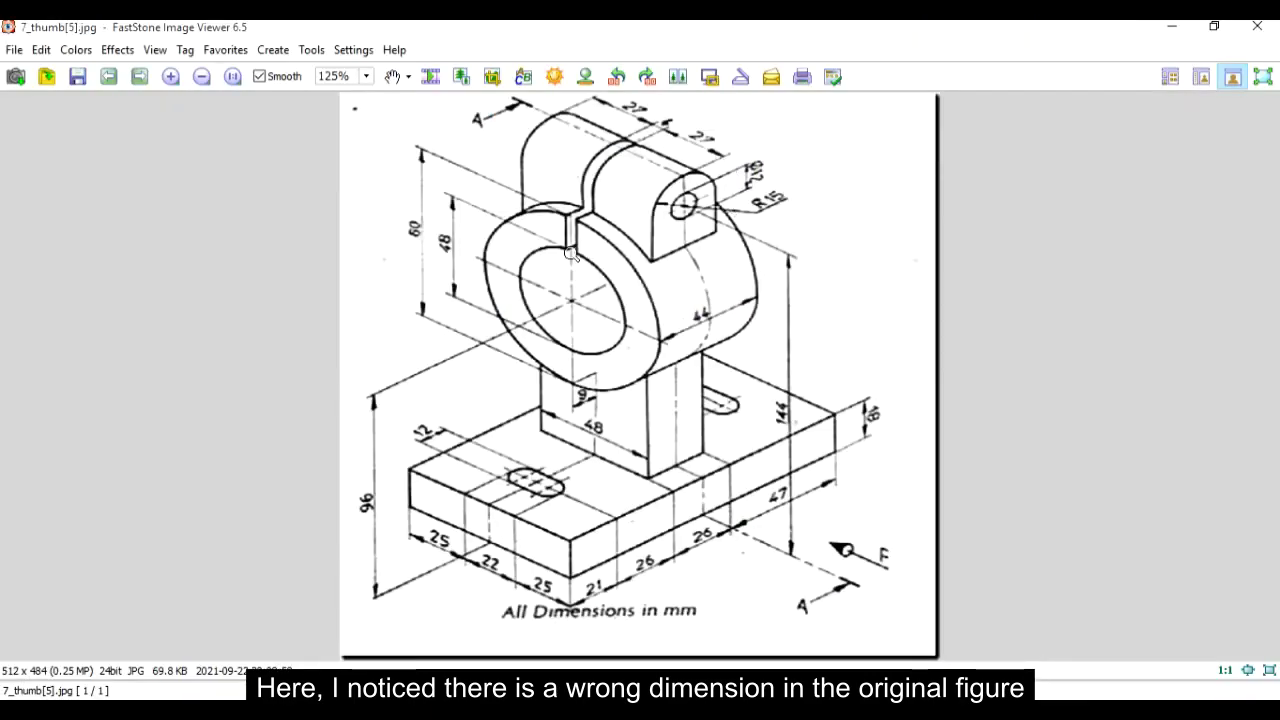
# Step: Return to the Home isometric view and confirm the bracket's hole-axis line is 58.0000 long
pyautogui.hotkey('alt', 'Tab')
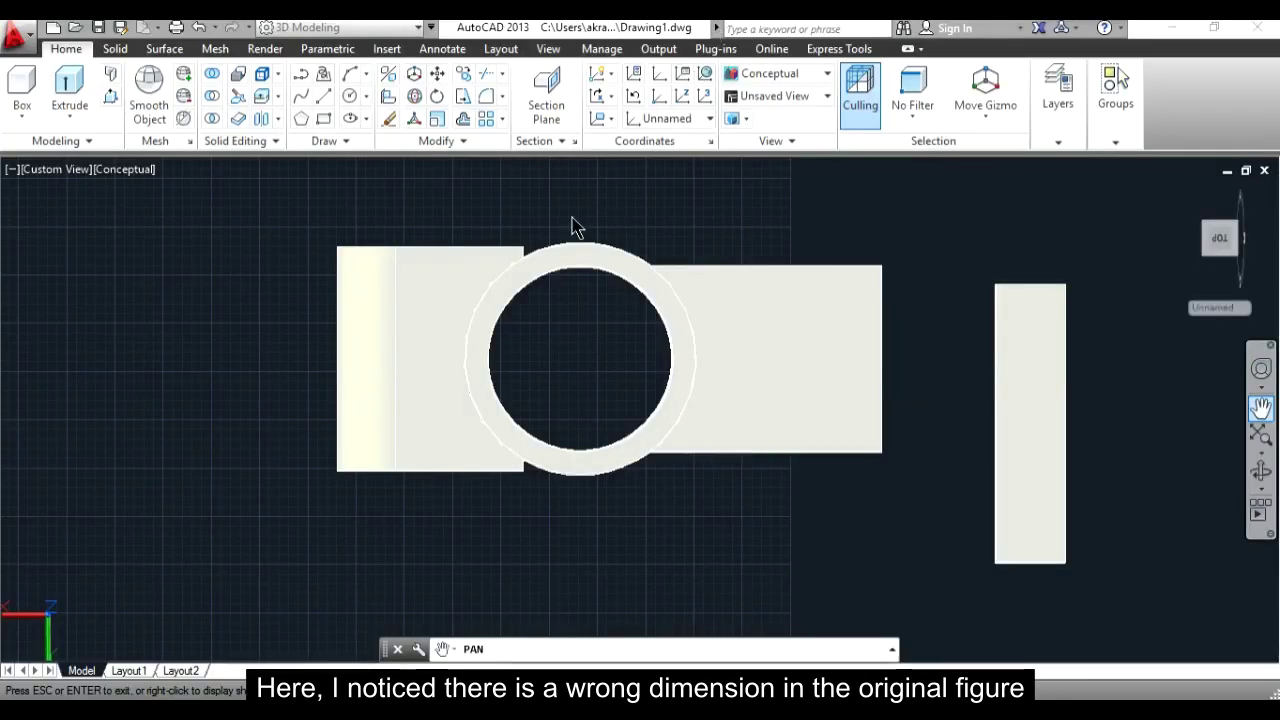
pyautogui.press('Escape')
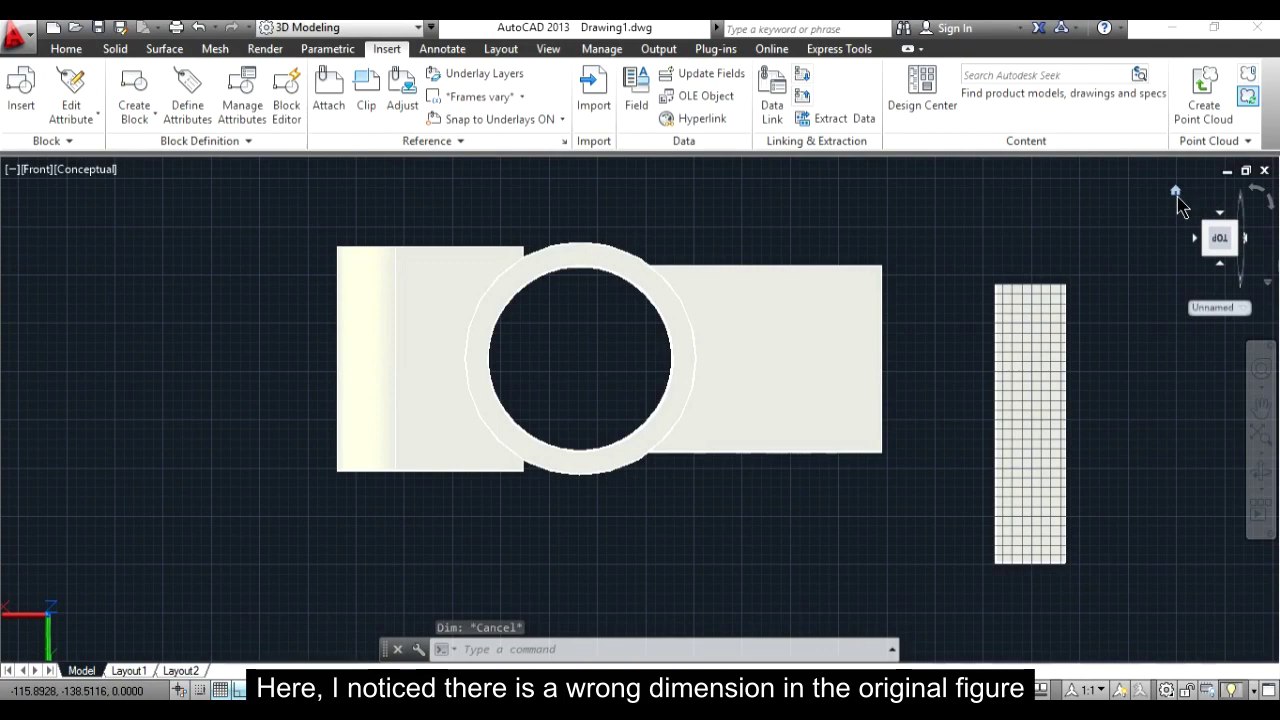
pyautogui.click(1177, 195)
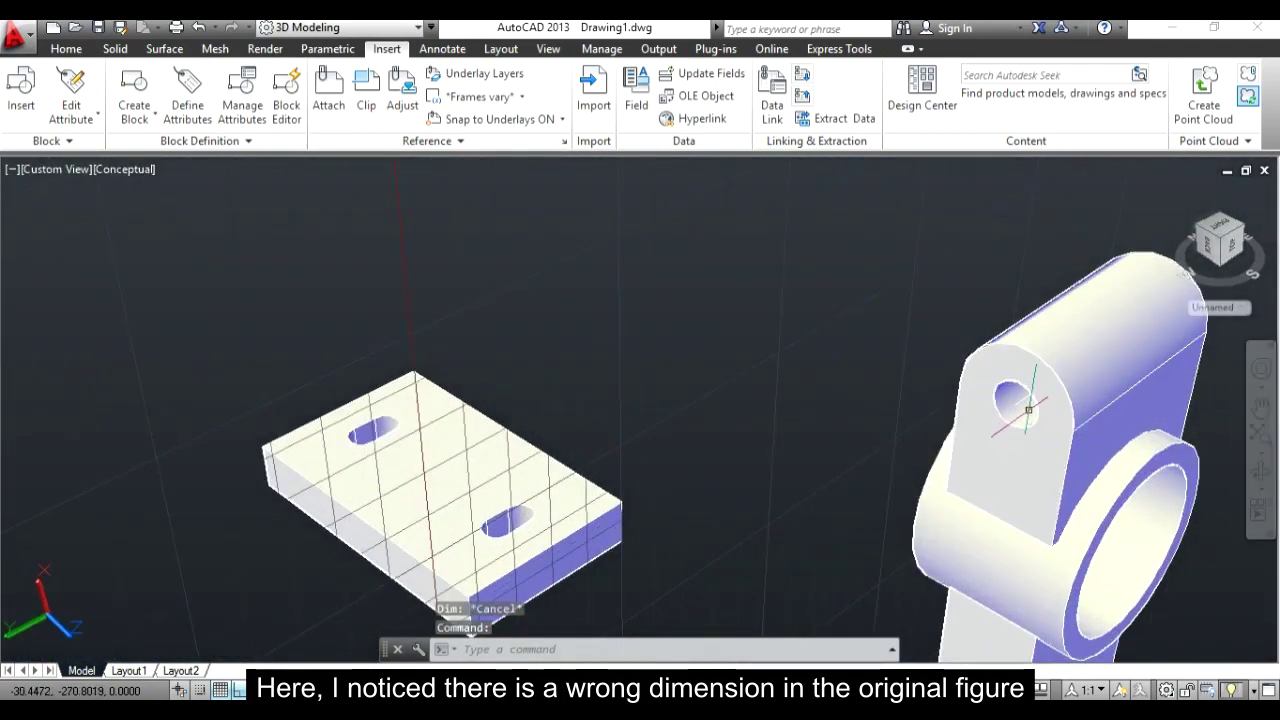
pyautogui.click(1022, 402)
pyautogui.rightClick(1022, 402)
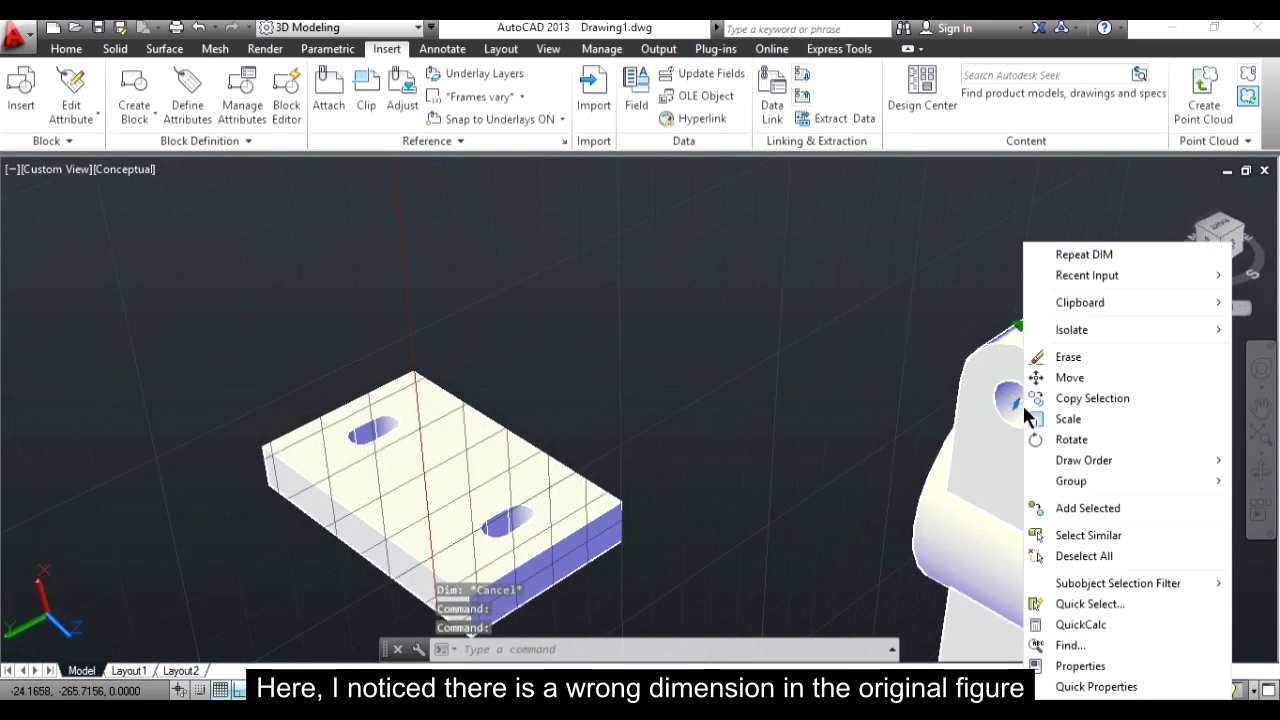
pyautogui.click(1066, 687)
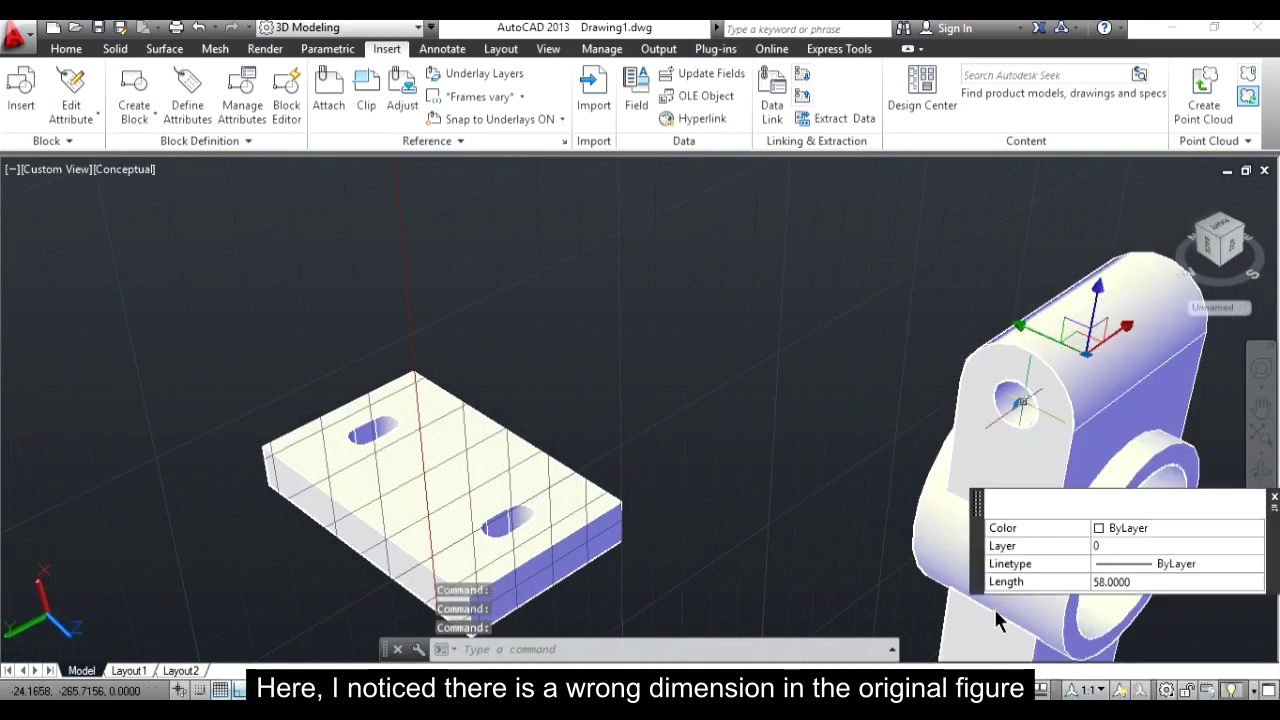
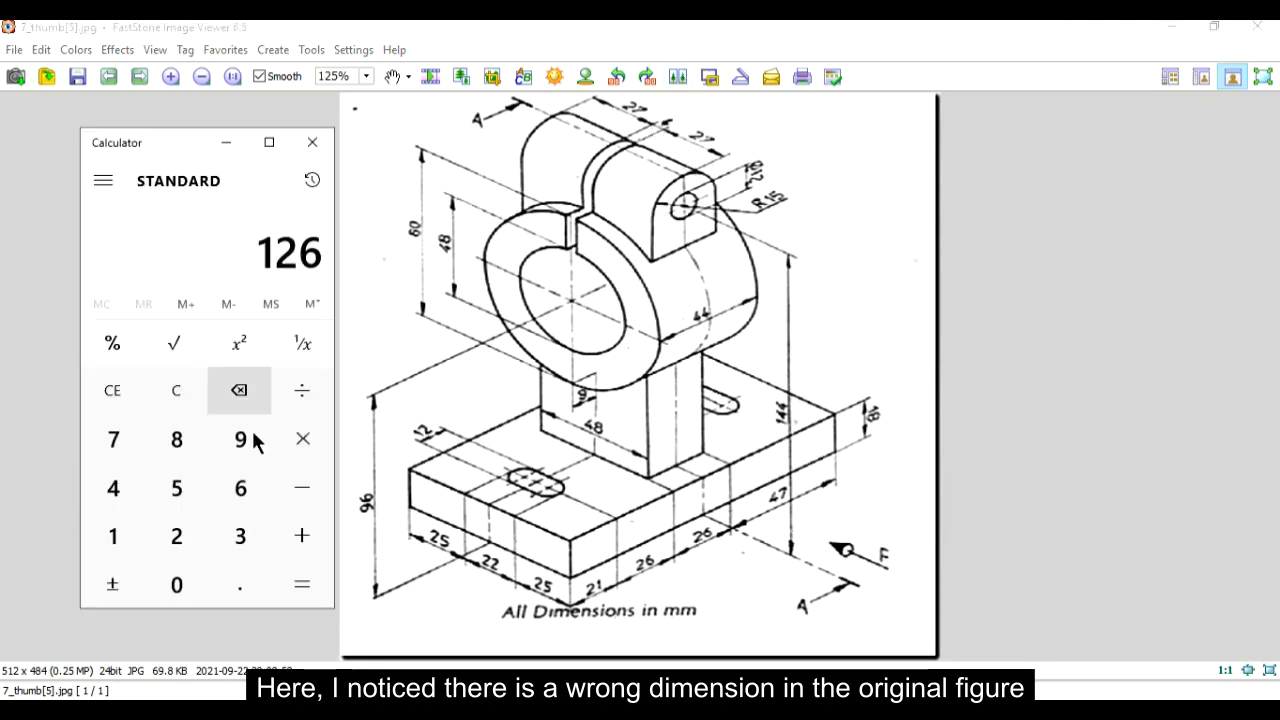
# Step: Work out 27 × 2 + 4 = 58 in Windows Calculator, then return to AutoCAD
pyautogui.click(177, 536)
pyautogui.click(112, 445)
pyautogui.click(303, 441)
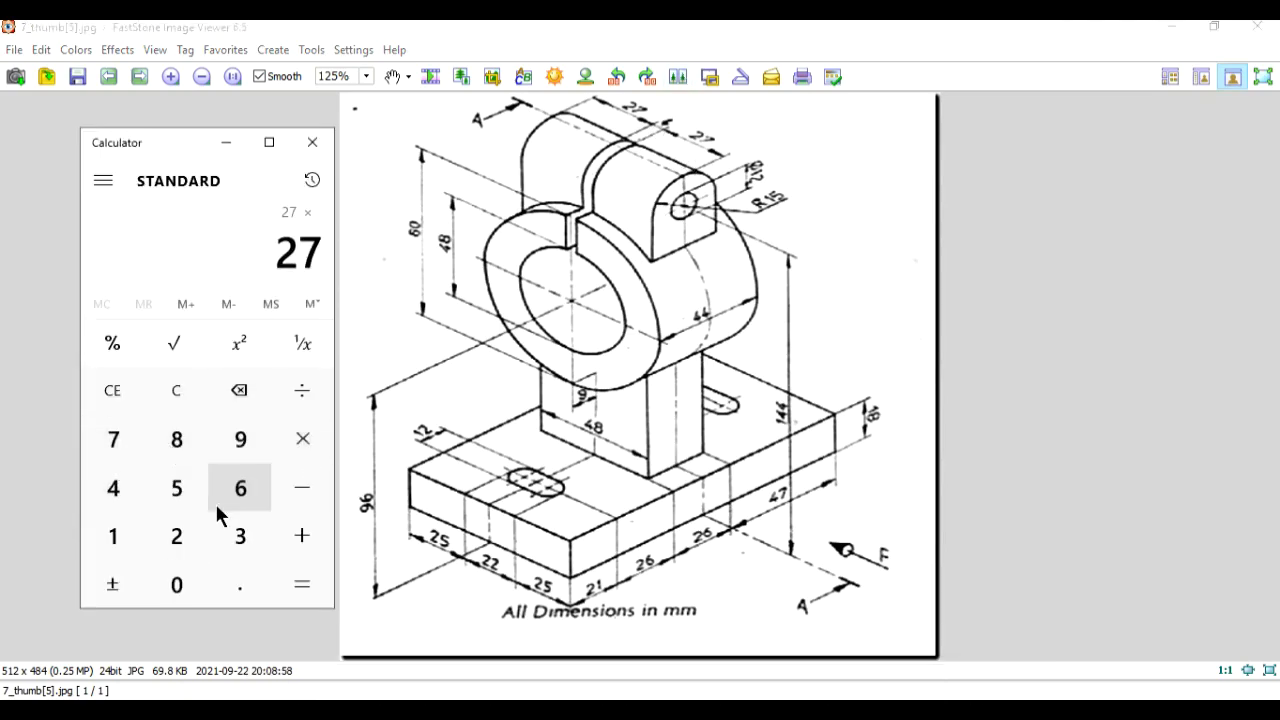
pyautogui.click(177, 536)
pyautogui.click(303, 536)
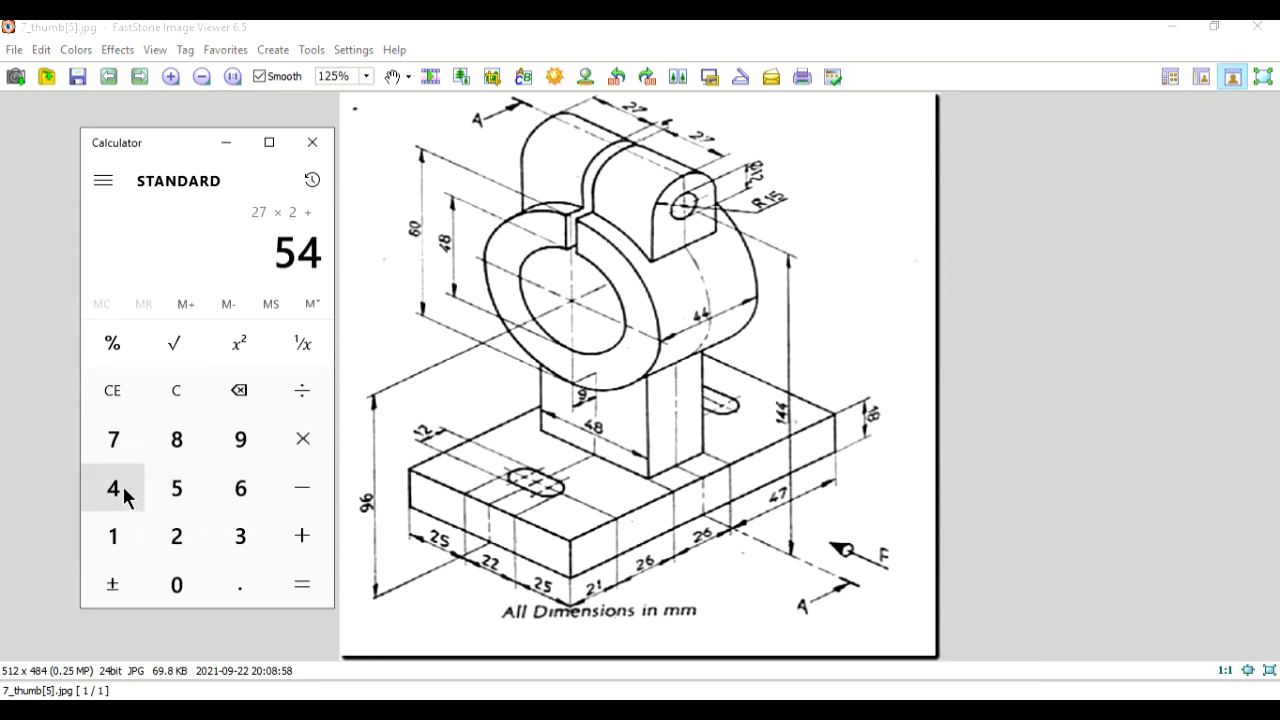
pyautogui.click(126, 497)
pyautogui.click(303, 584)
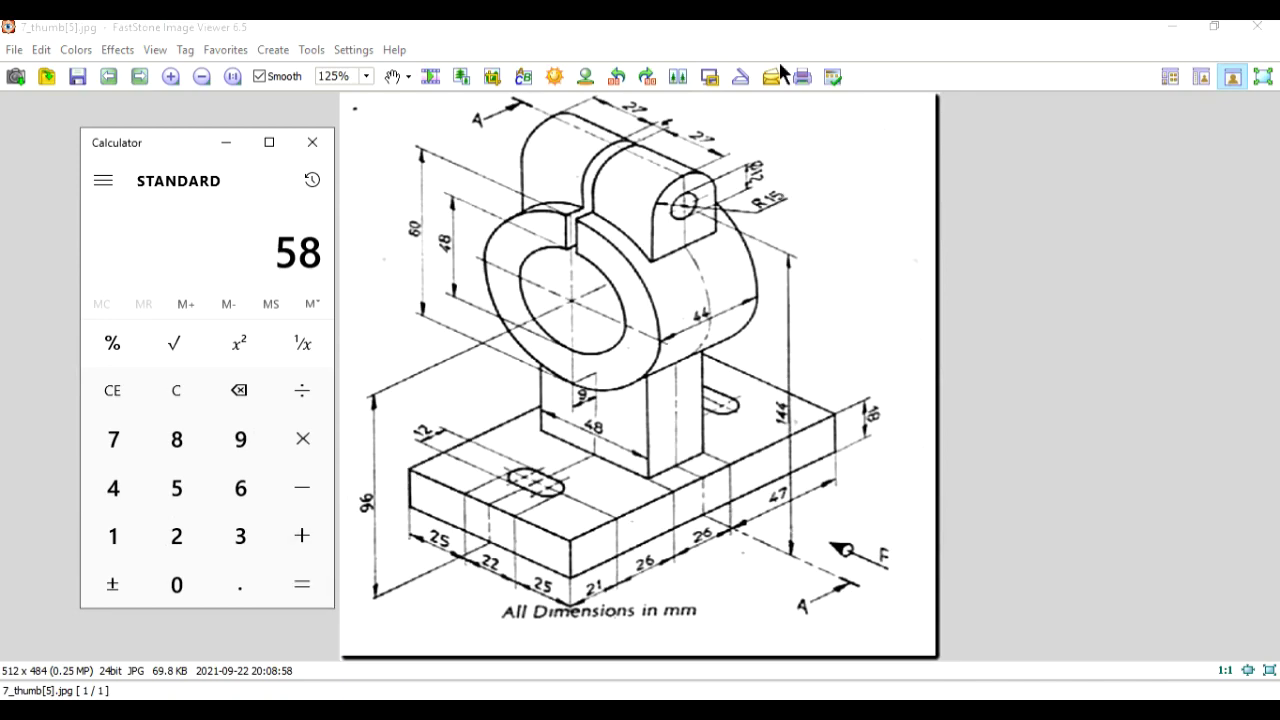
pyautogui.click(677, 22)
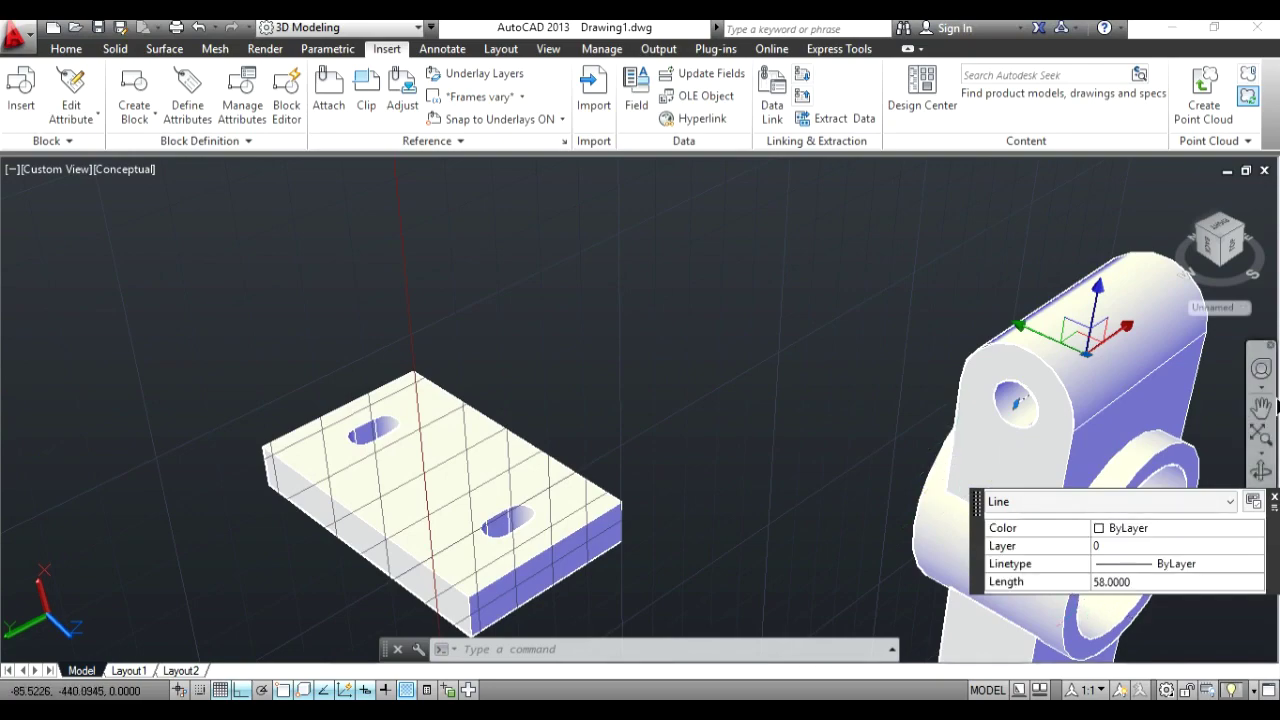
# Step: Presspull the lug's near side face outward by 3
pyautogui.click(1262, 407)
pyautogui.moveTo(826, 374)
pyautogui.mouseDown()
pyautogui.moveTo(586, 271)
pyautogui.moveTo(503, 274)
pyautogui.moveTo(458, 324)
pyautogui.mouseUp()
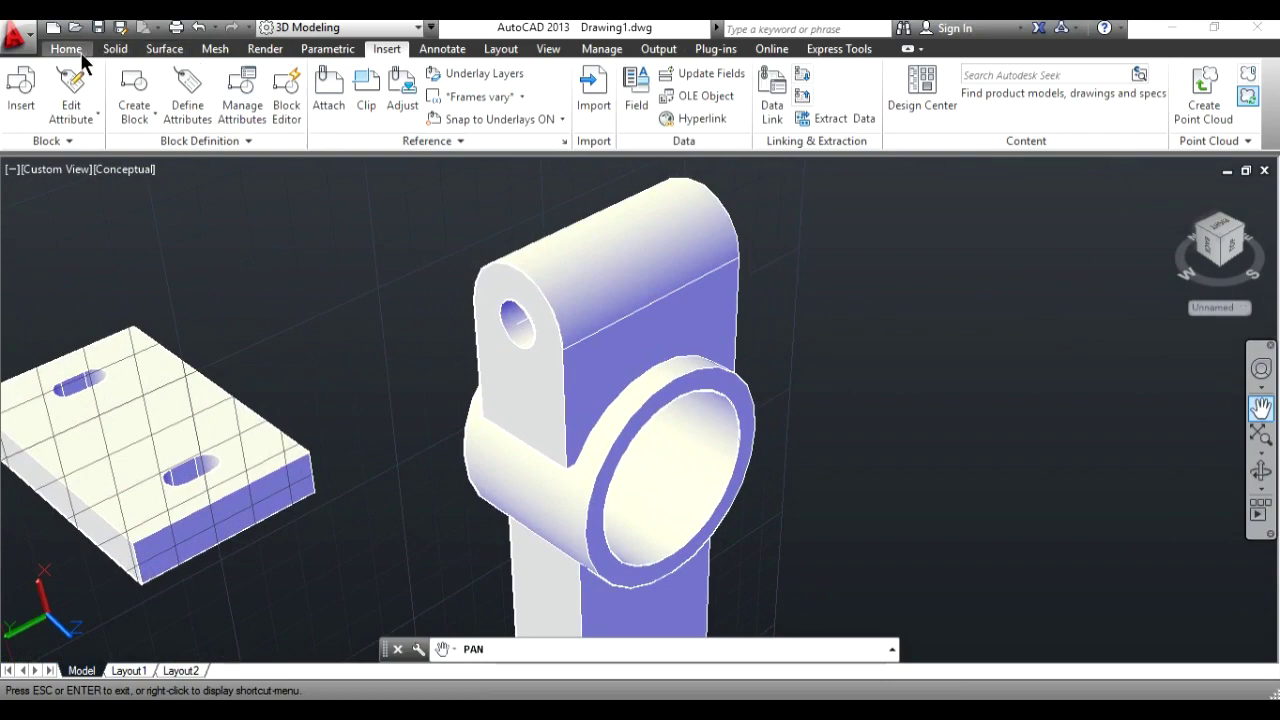
pyautogui.click(62, 49)
pyautogui.click(109, 99)
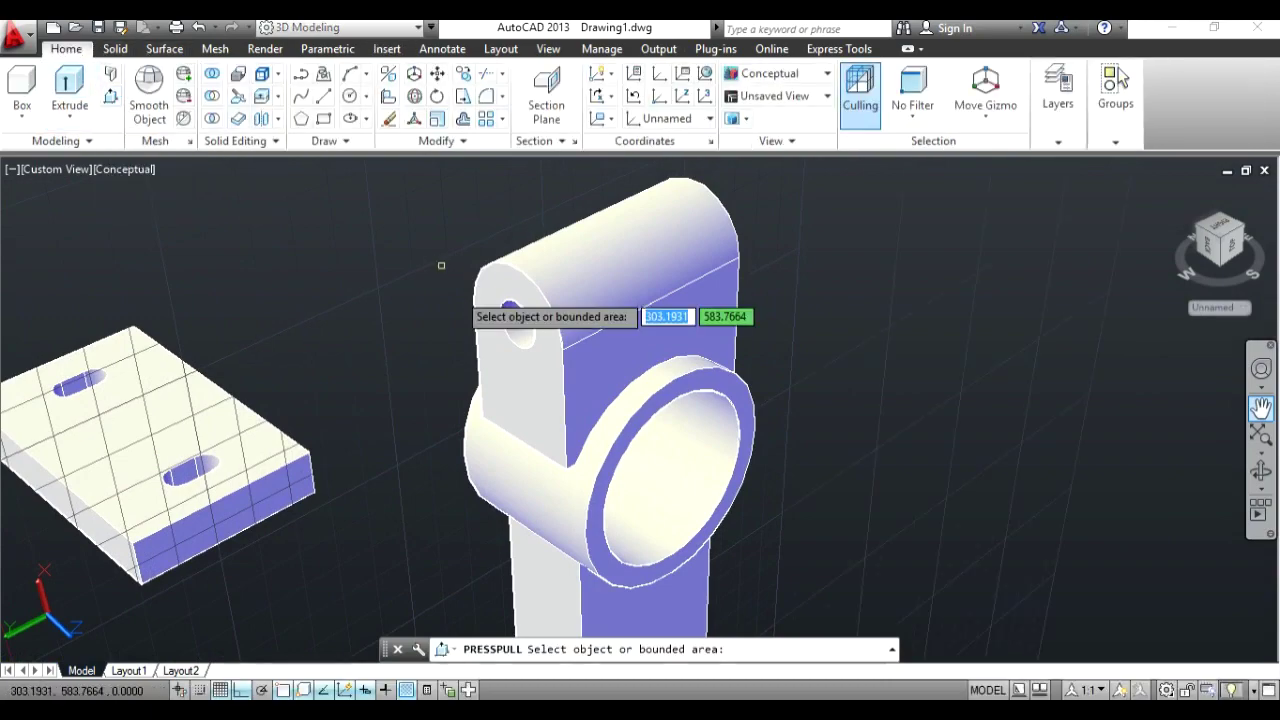
pyautogui.click(555, 405)
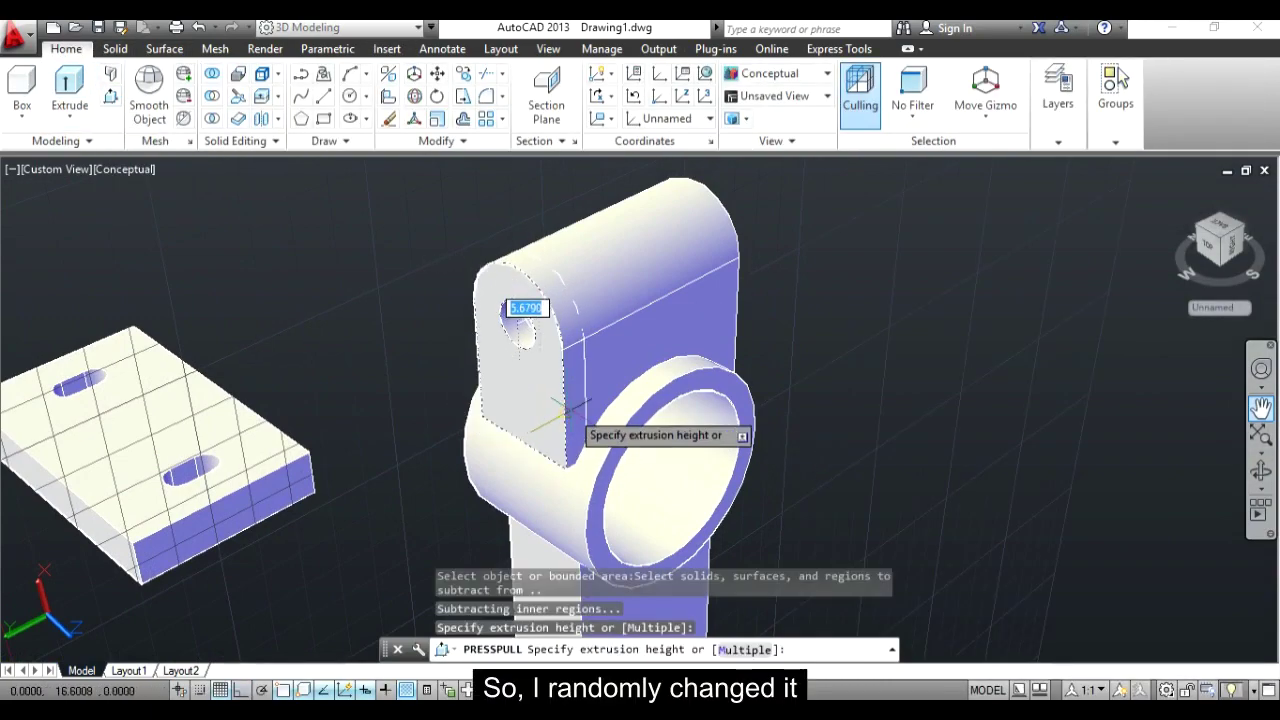
pyautogui.write('3')
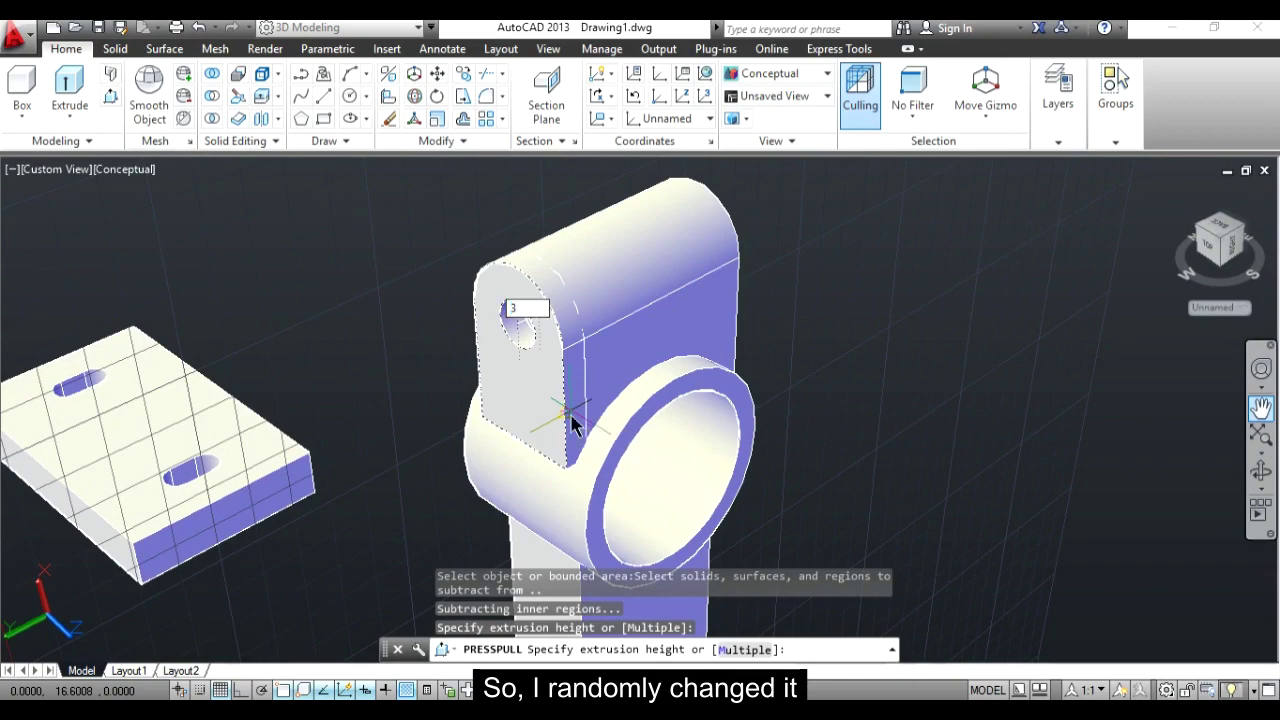
pyautogui.press('Return')
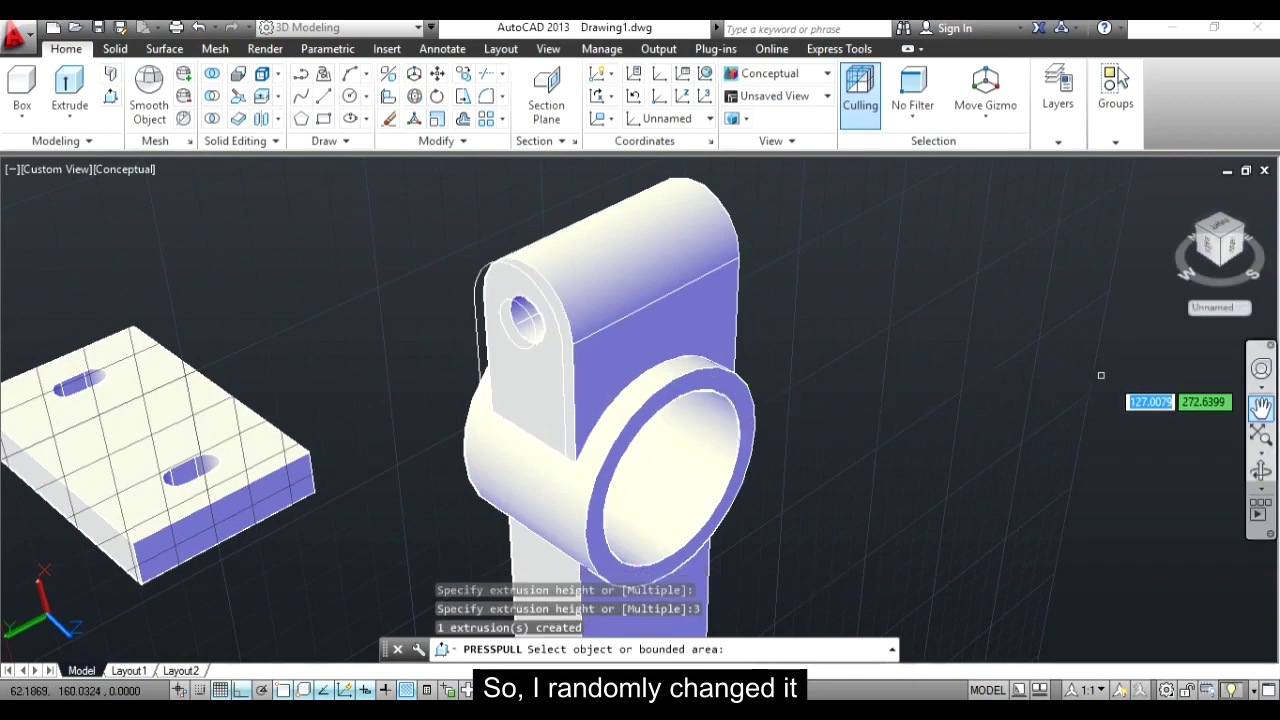
# Step: Orbit to the lug's other side and presspull its opposite face outward by 3
pyautogui.moveTo(1250, 255); pyautogui.dragTo(1104, 246)
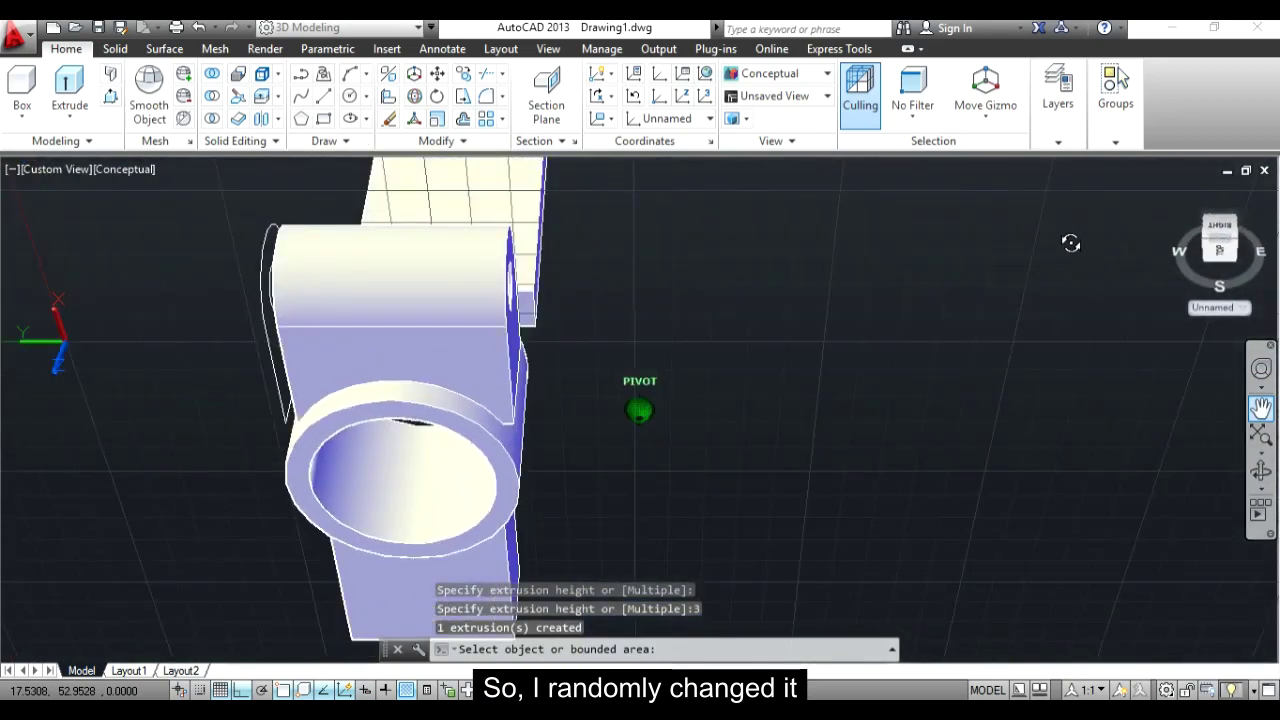
pyautogui.keyDown('shift'); pyautogui.moveTo(1104, 246); pyautogui.dragTo(1123, 251, button='middle'); pyautogui.keyUp('shift')
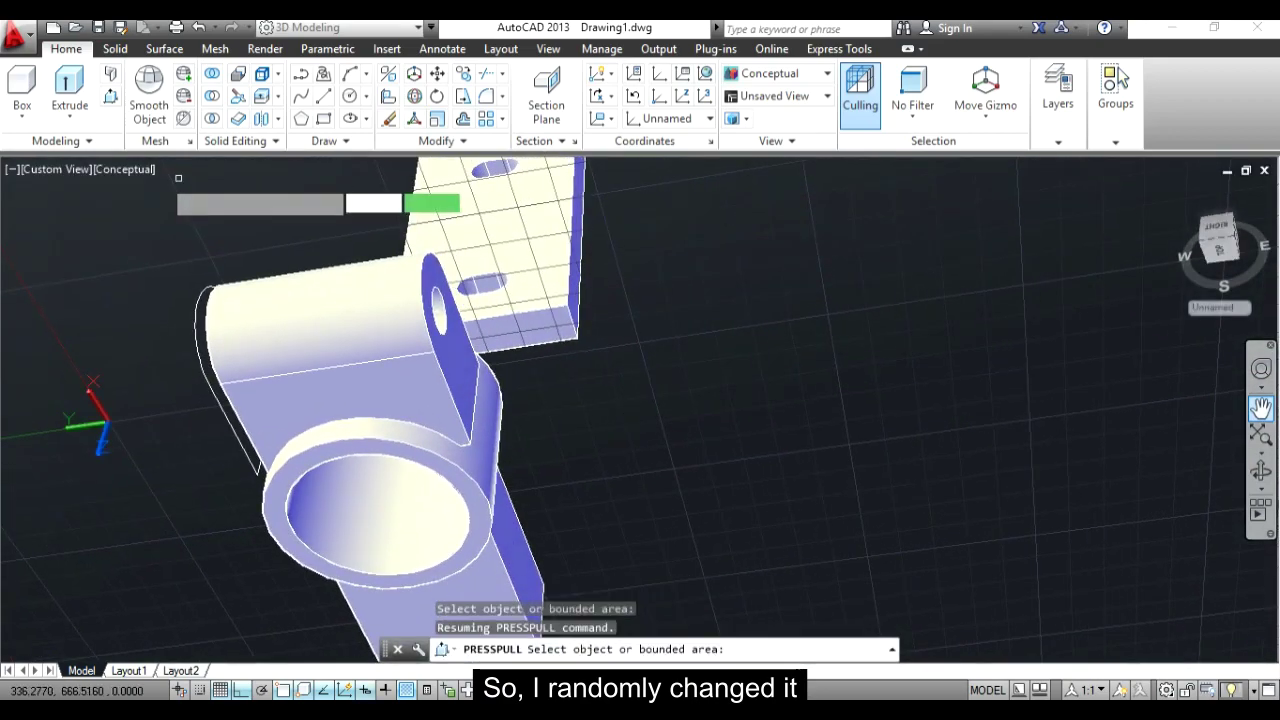
pyautogui.click(110, 97)
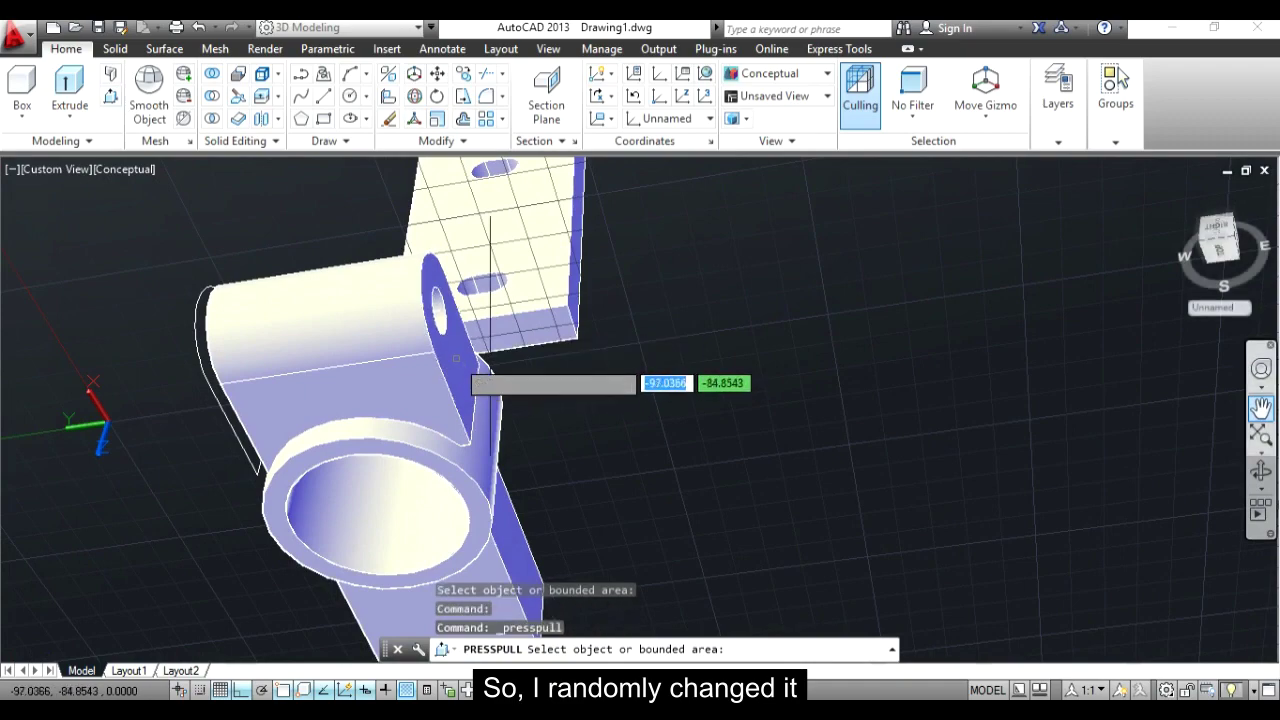
pyautogui.click(452, 358)
pyautogui.press('Return')
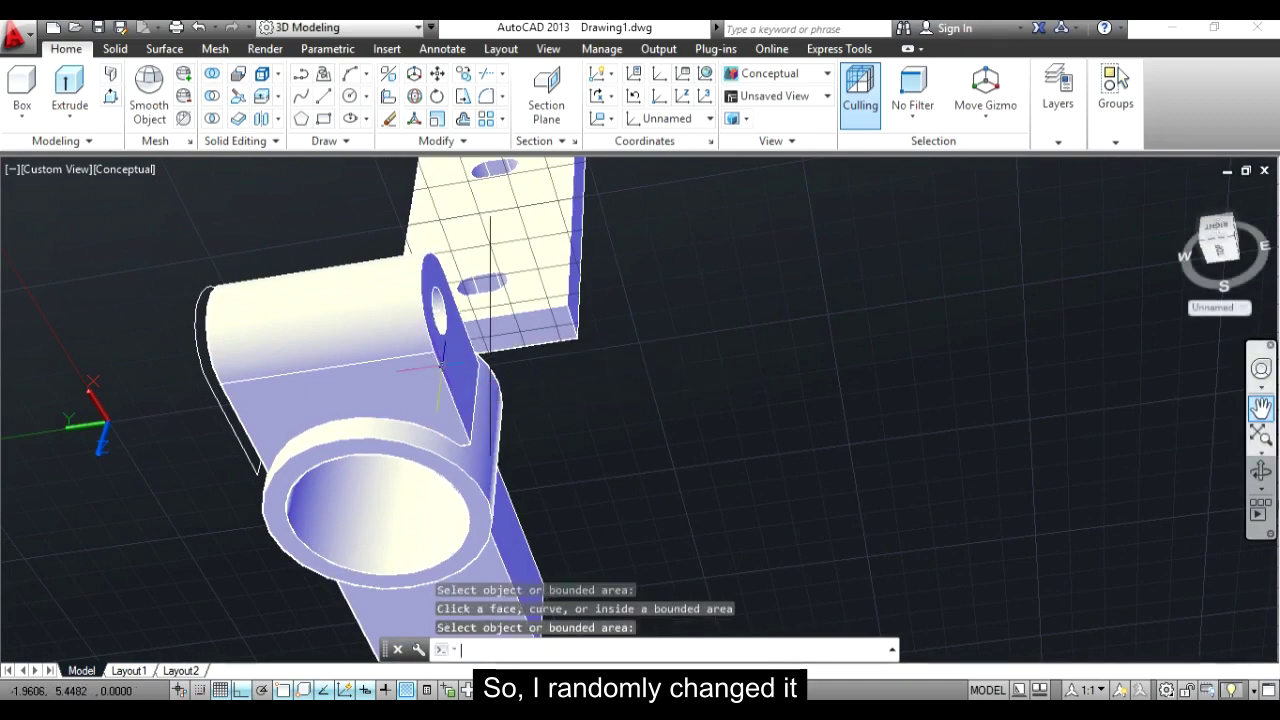
pyautogui.click(111, 98)
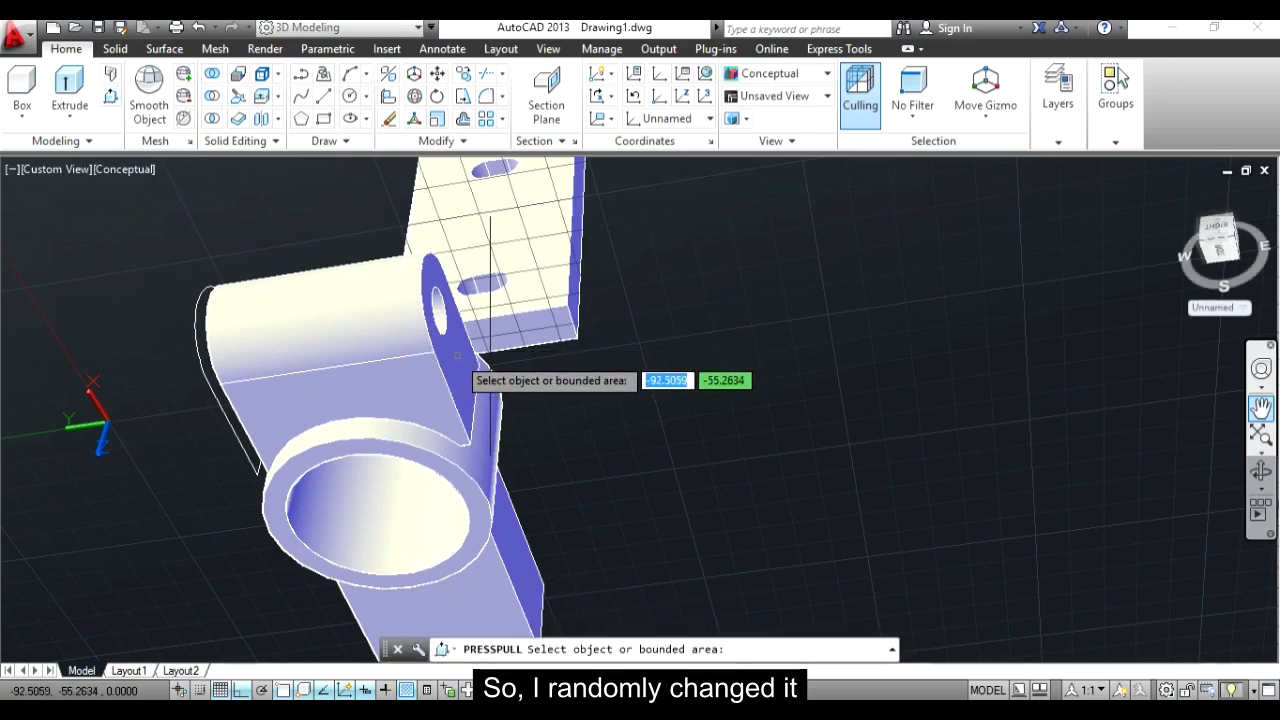
pyautogui.press('Escape')
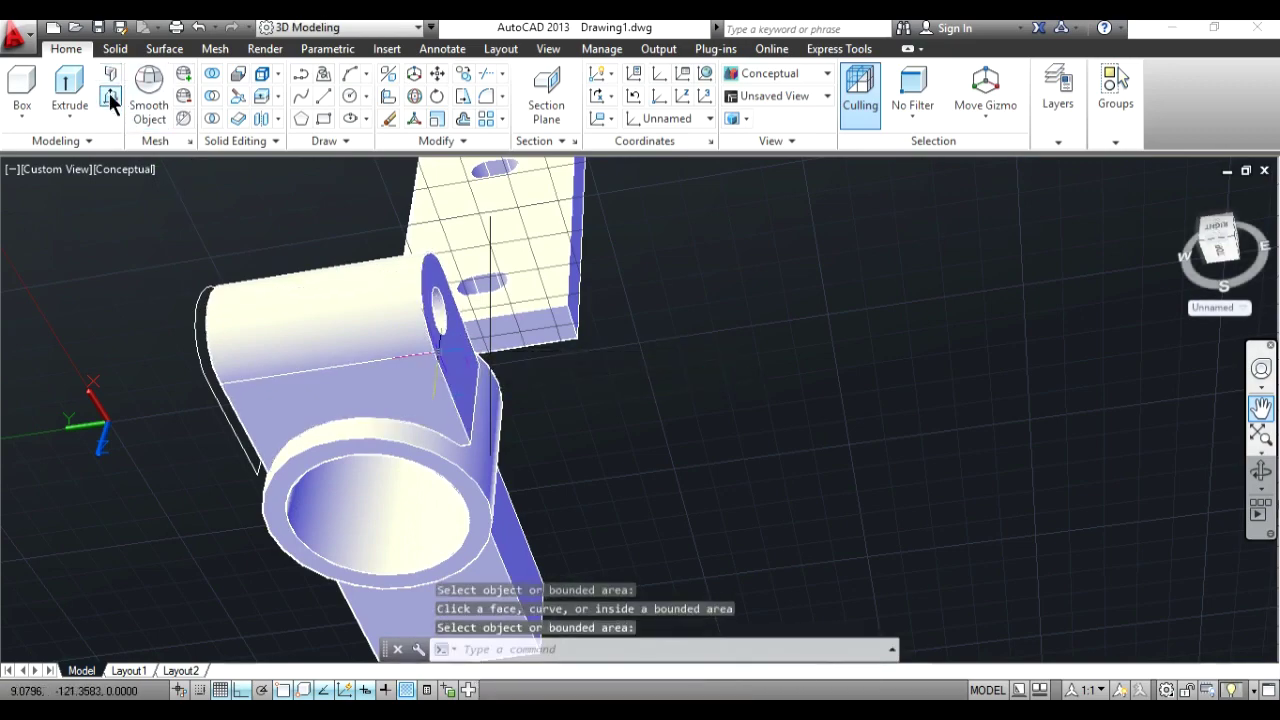
pyautogui.click(111, 96)
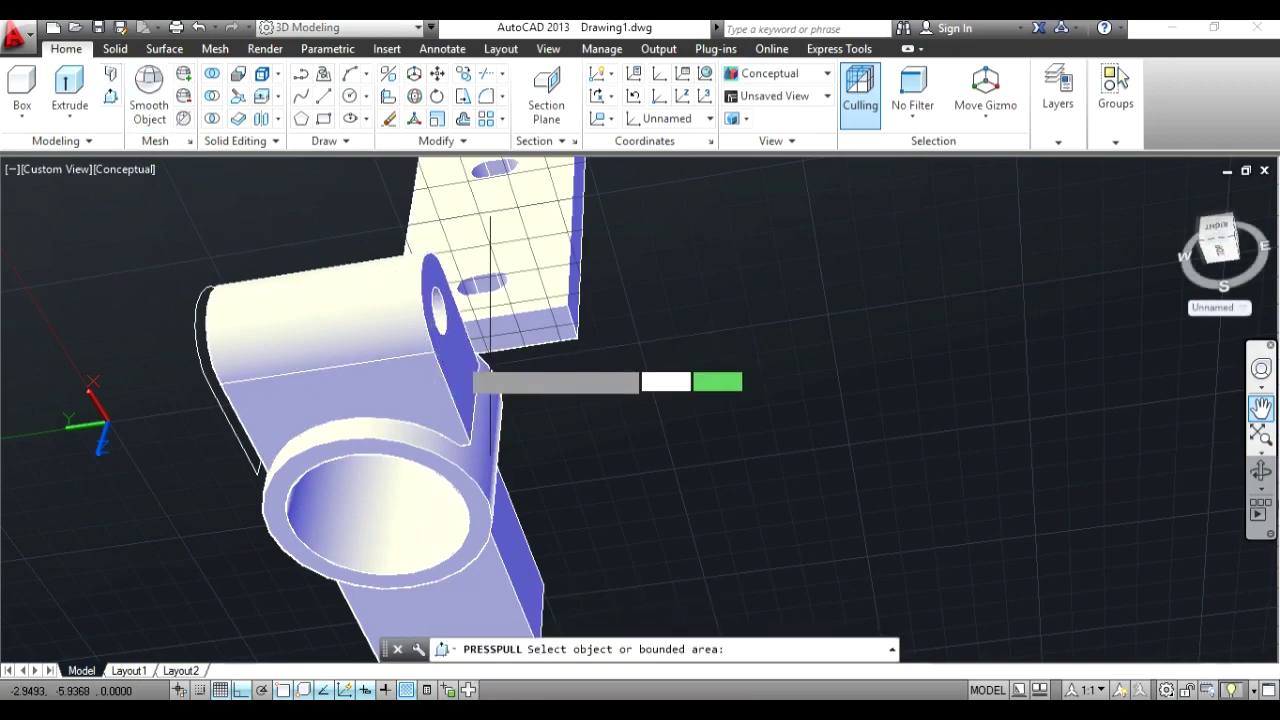
pyautogui.click(446, 355)
pyautogui.write('3')
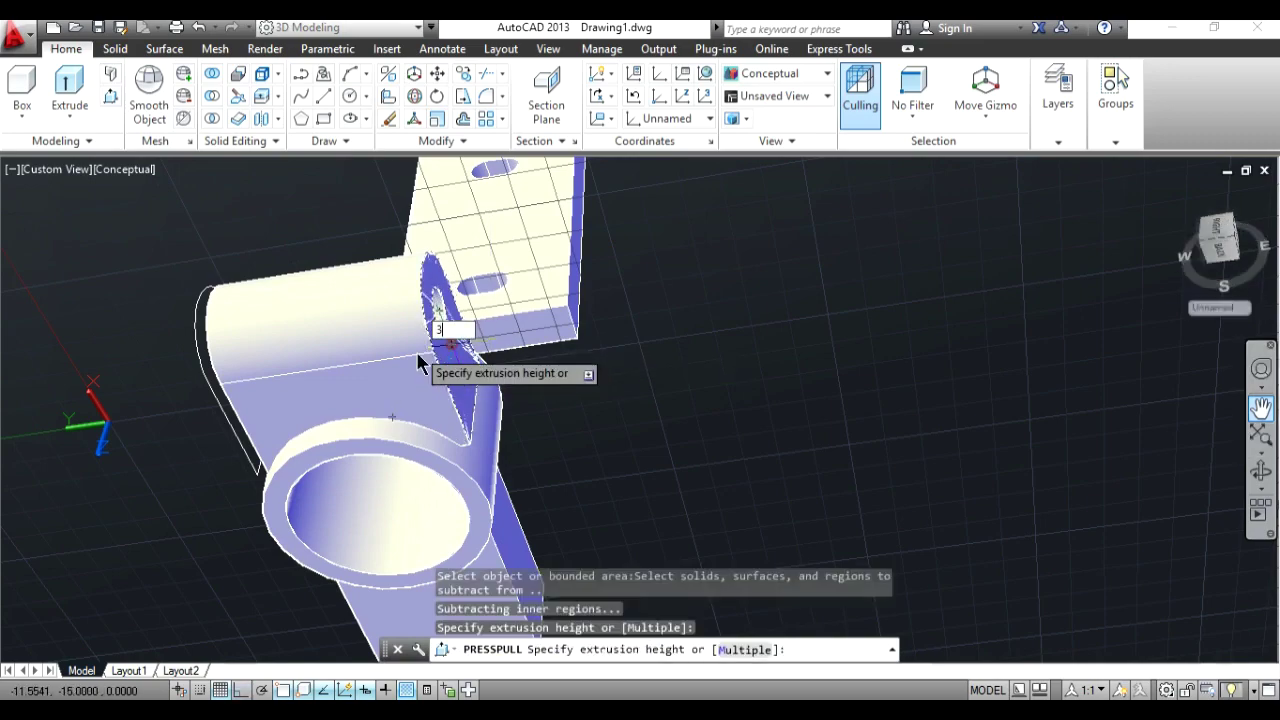
pyautogui.press('Return')
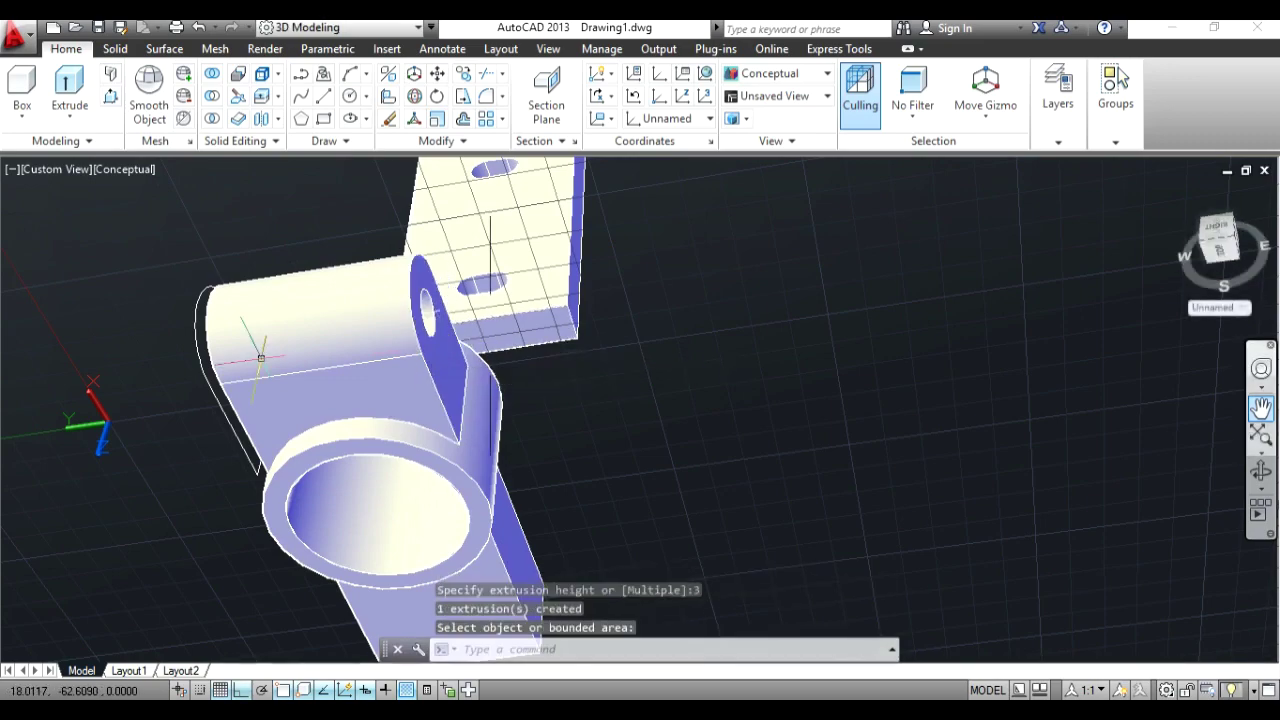
pyautogui.scroll(3, 222, 410)
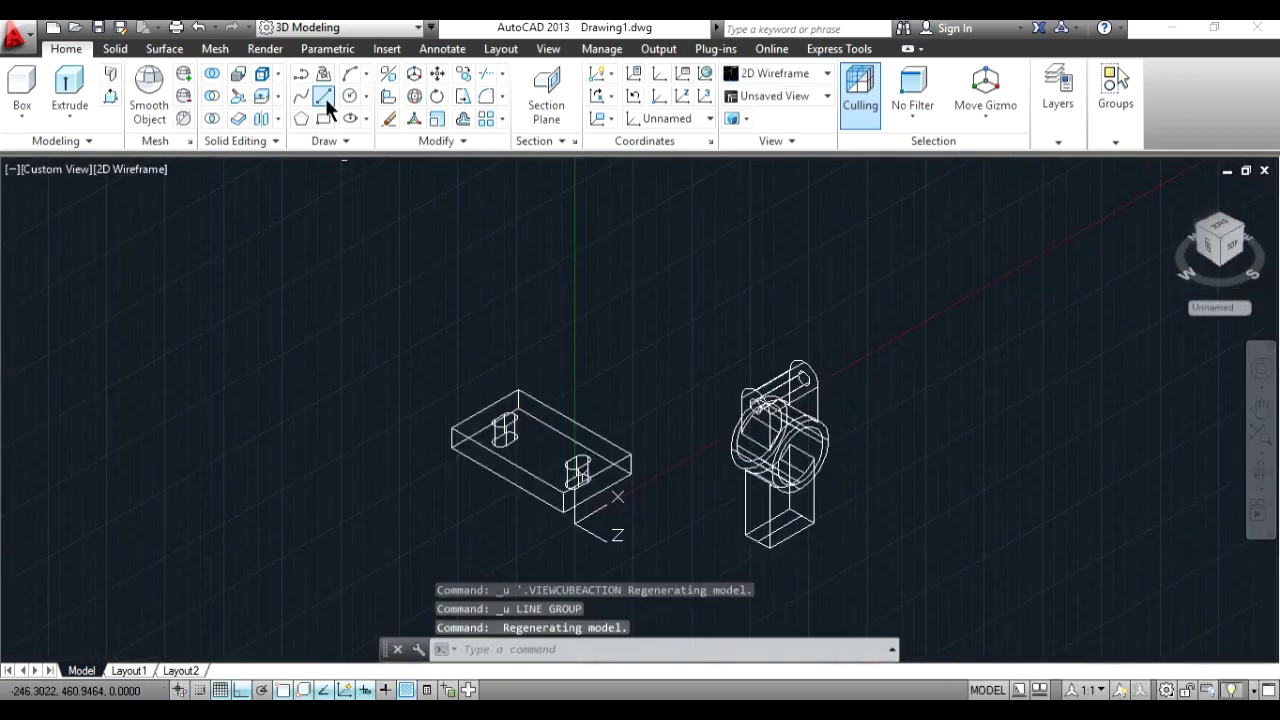
# Step: Draw a reference line on the base plate for positioning the ring support
pyautogui.click(350, 73)
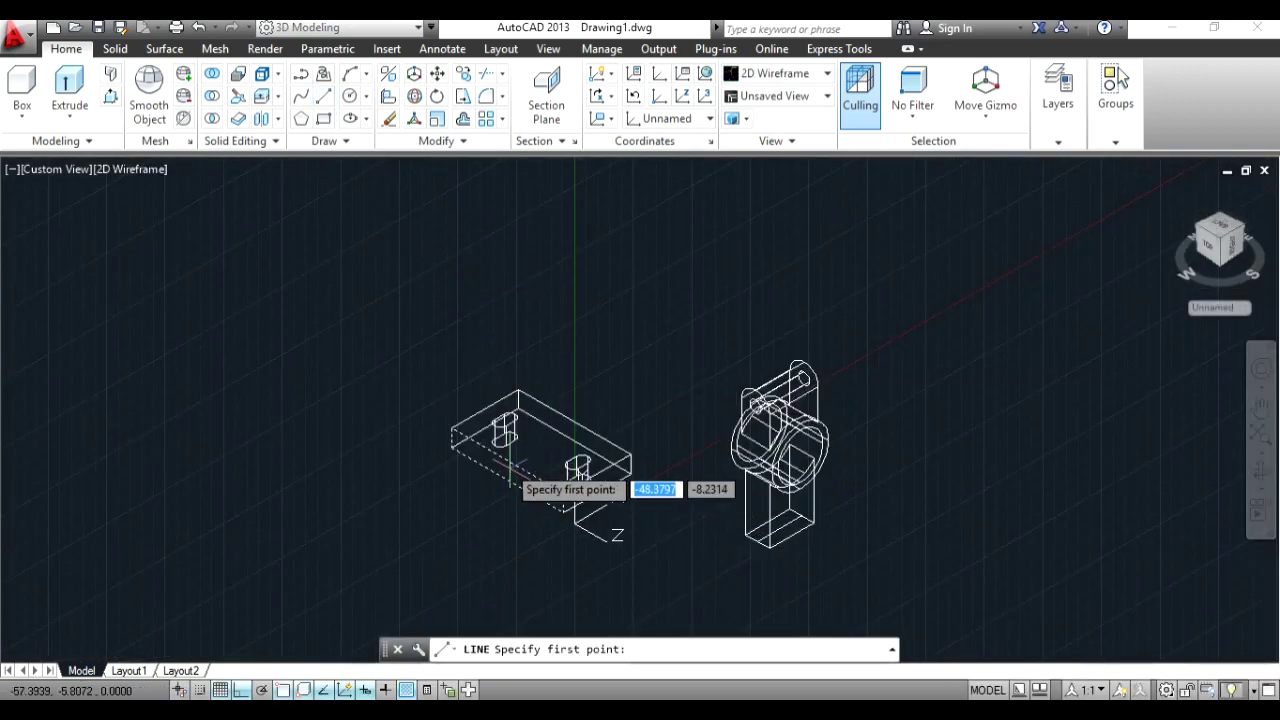
pyautogui.click(617, 497)
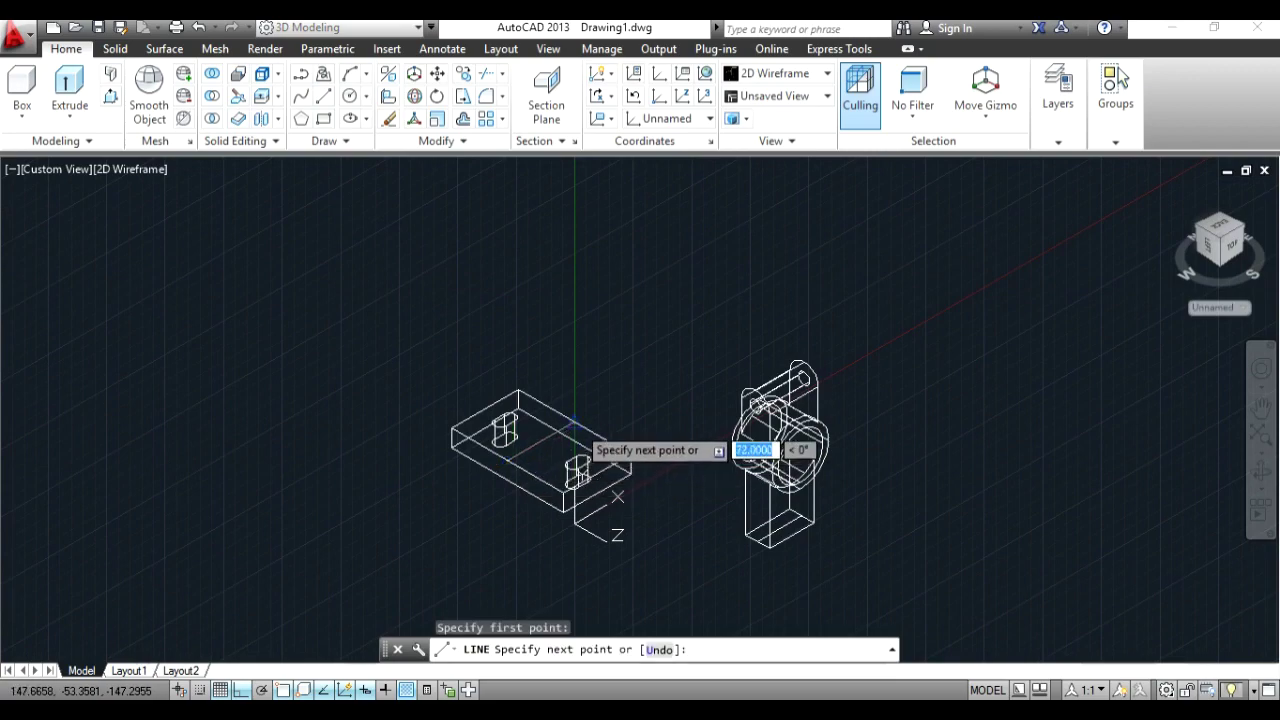
pyautogui.click(574, 422)
pyautogui.press('Return')
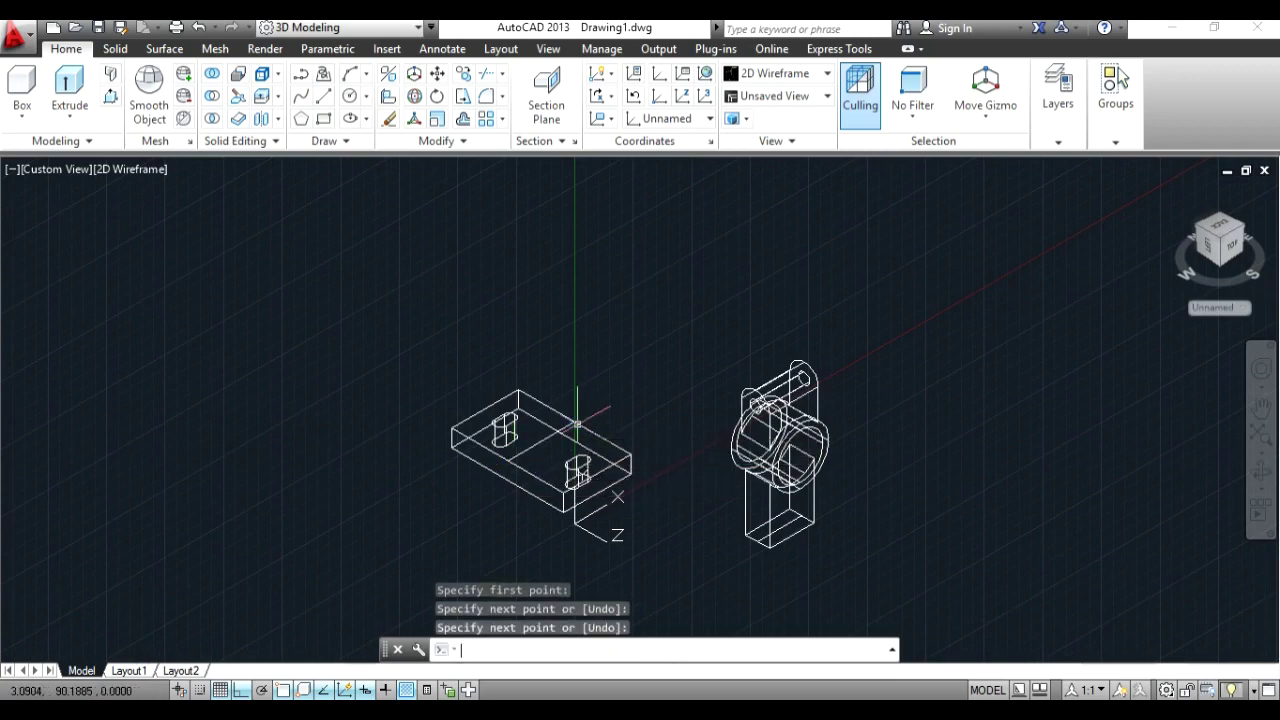
# Step: Move the ring support onto the base plate and switch to Conceptual visual style
pyautogui.click(888, 318)
pyautogui.click(700, 600)
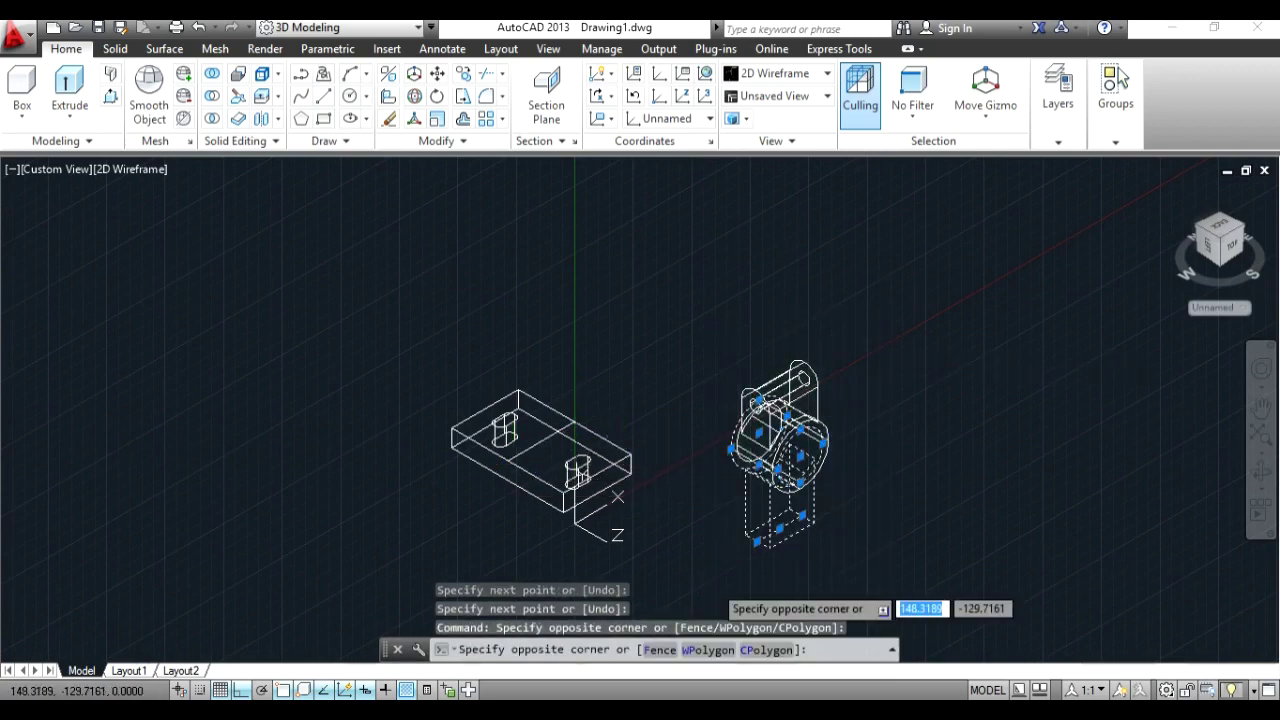
pyautogui.press('Escape')
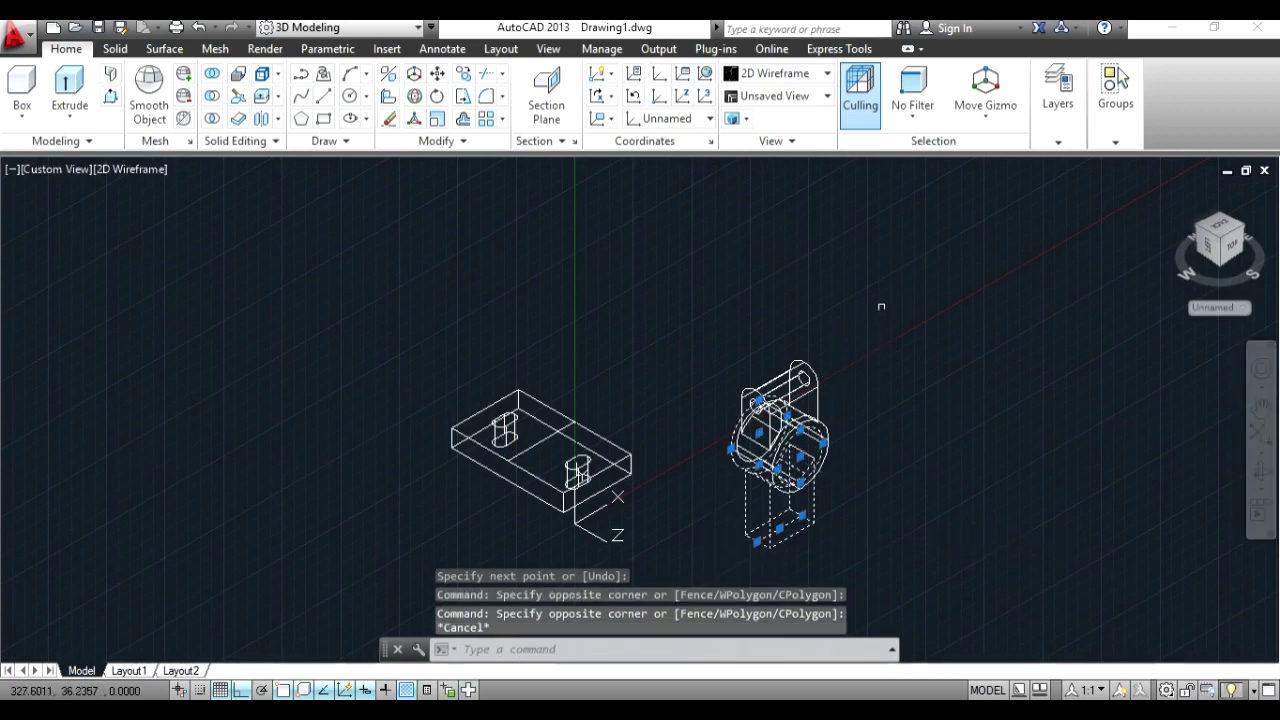
pyautogui.click(881, 306)
pyautogui.click(674, 590)
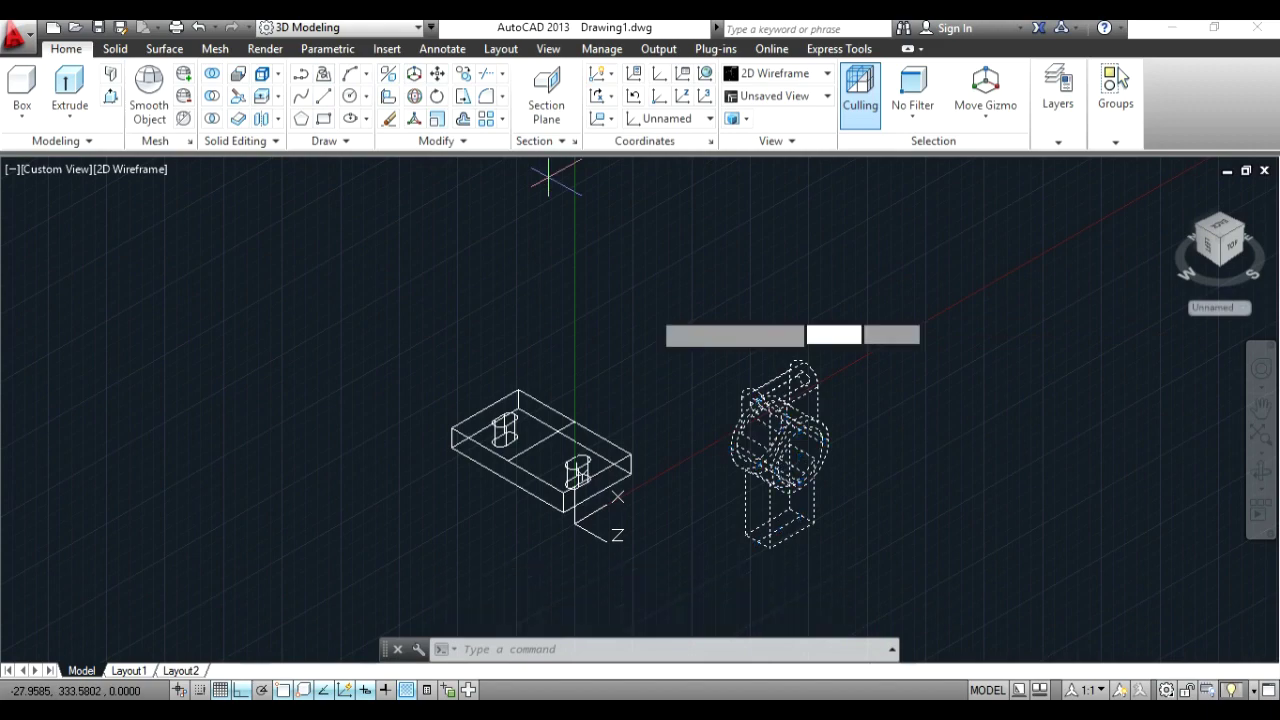
pyautogui.click(437, 76)
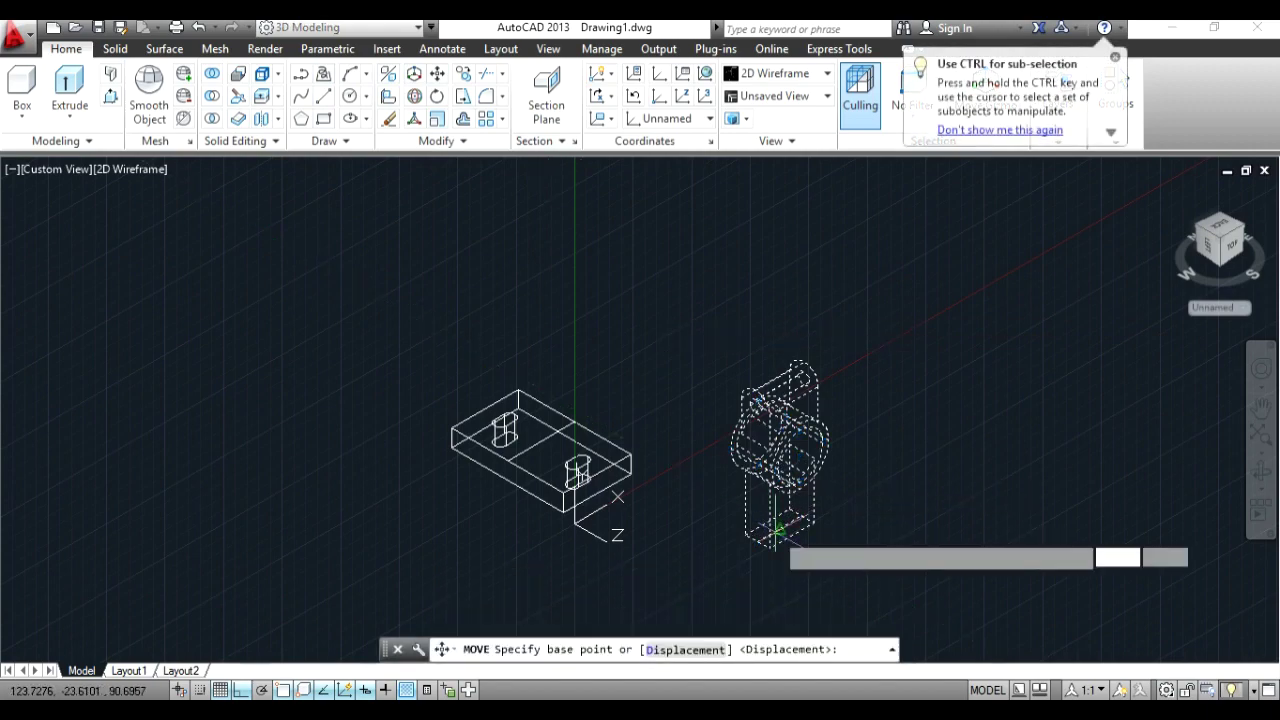
pyautogui.click(778, 530)
pyautogui.click(535, 442)
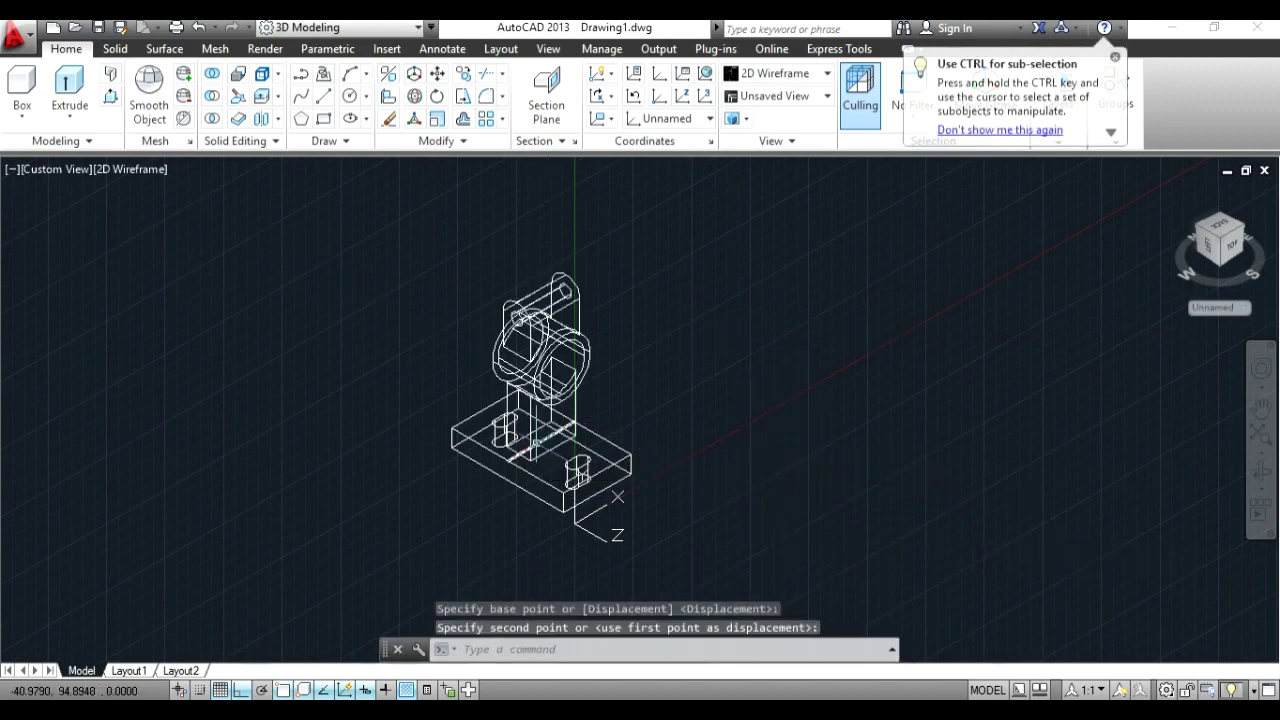
pyautogui.press('Return')
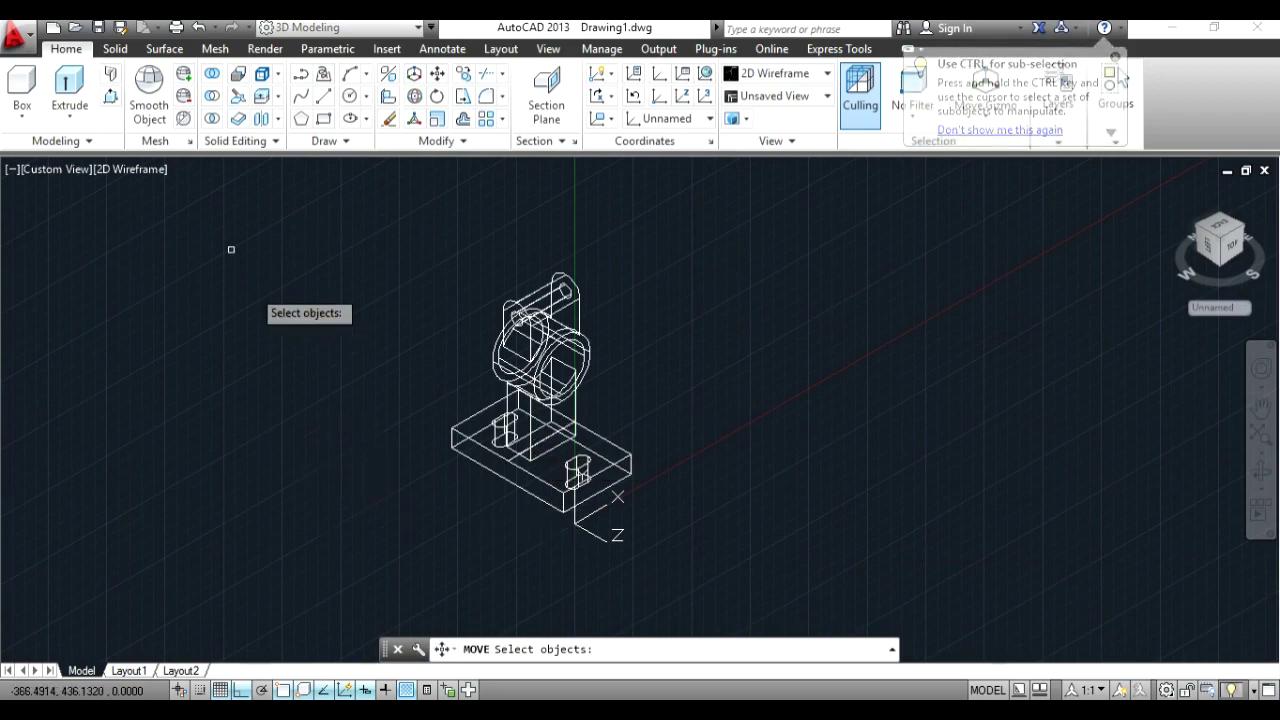
pyautogui.press('Escape')
pyautogui.click(130, 170)
pyautogui.click(172, 243)
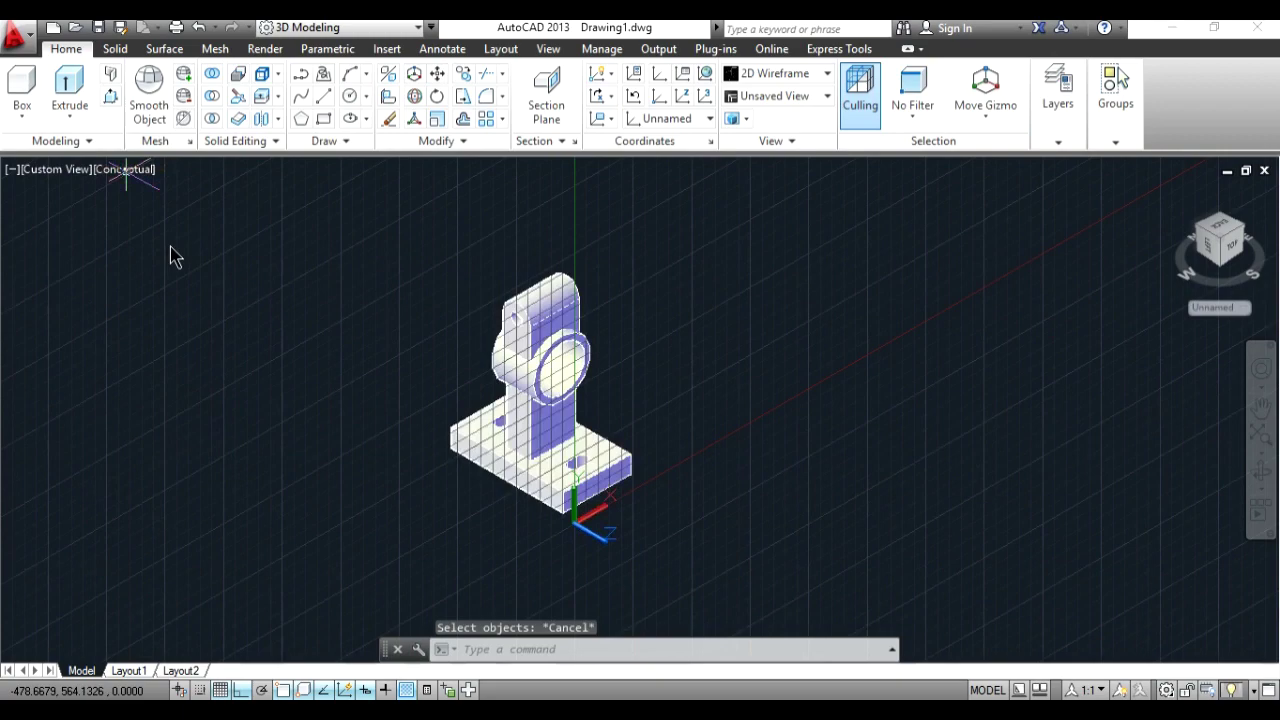
# Step: Set the UCS back to World, recentre the model, and switch to the reference drawing
pyautogui.scroll(2, 399, 381)
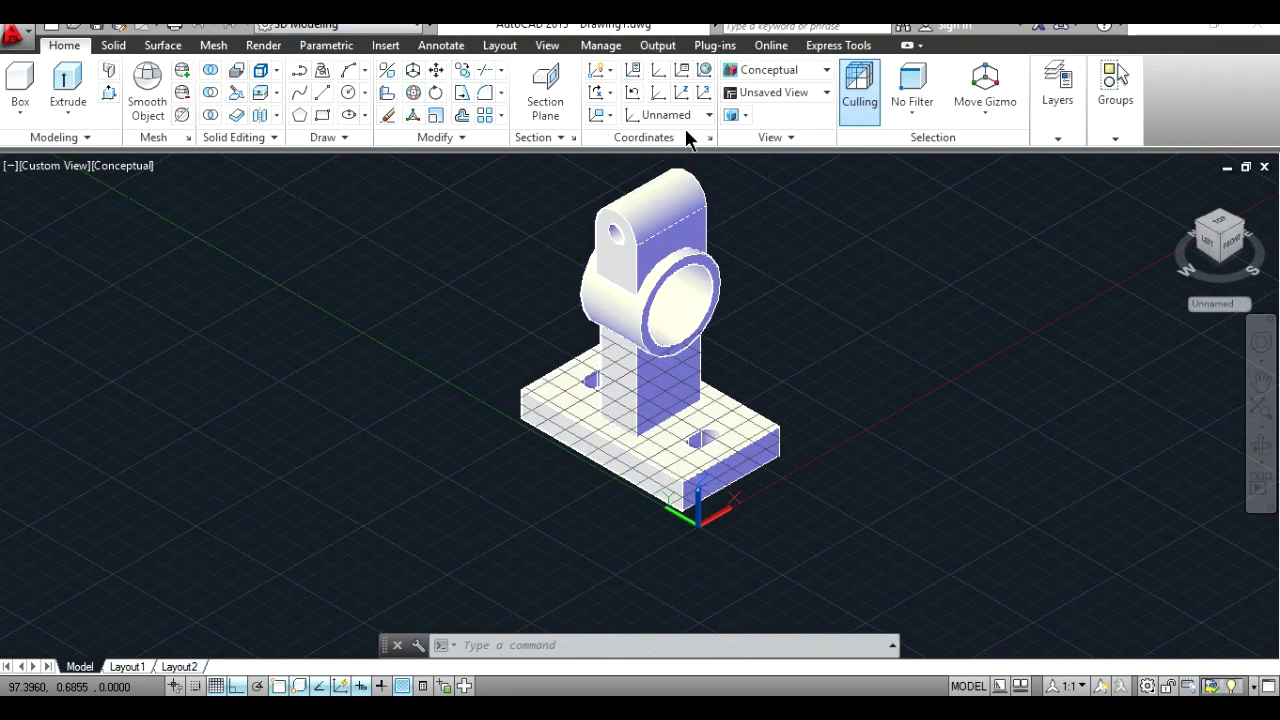
pyautogui.click(700, 120)
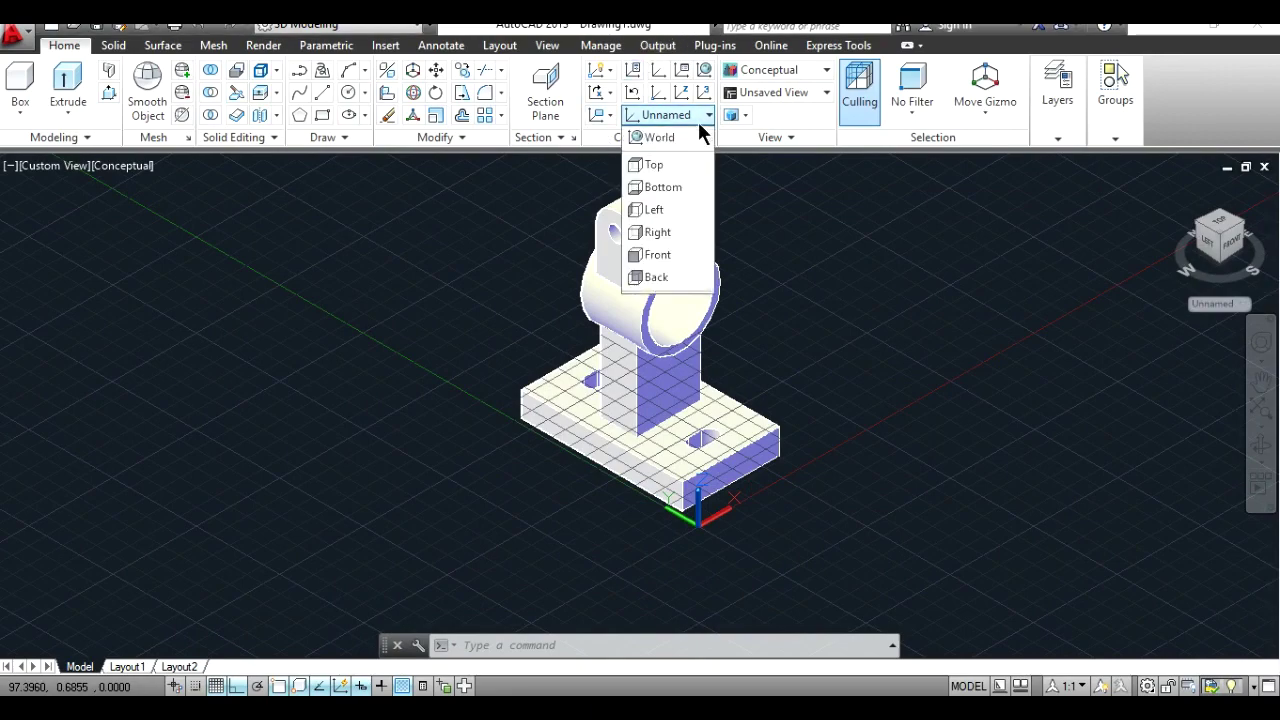
pyautogui.click(673, 144)
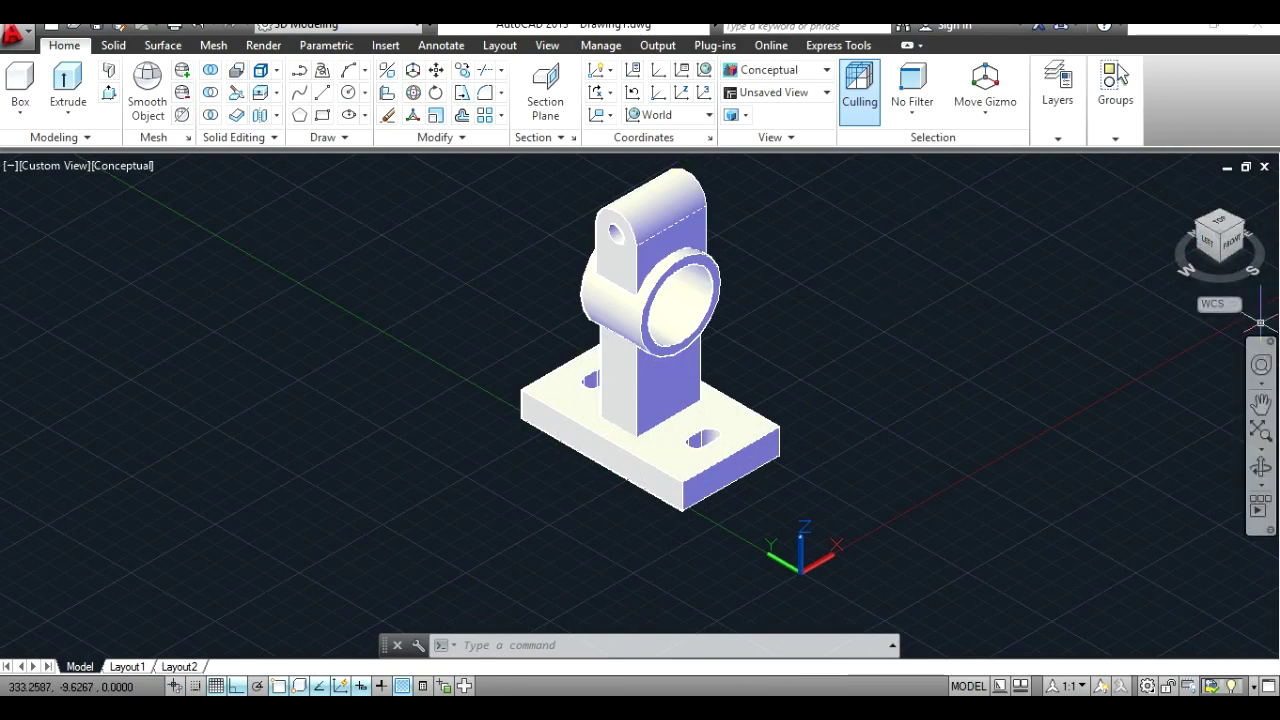
pyautogui.click(1260, 404)
pyautogui.moveTo(1000, 366); pyautogui.dragTo(1102, 423)
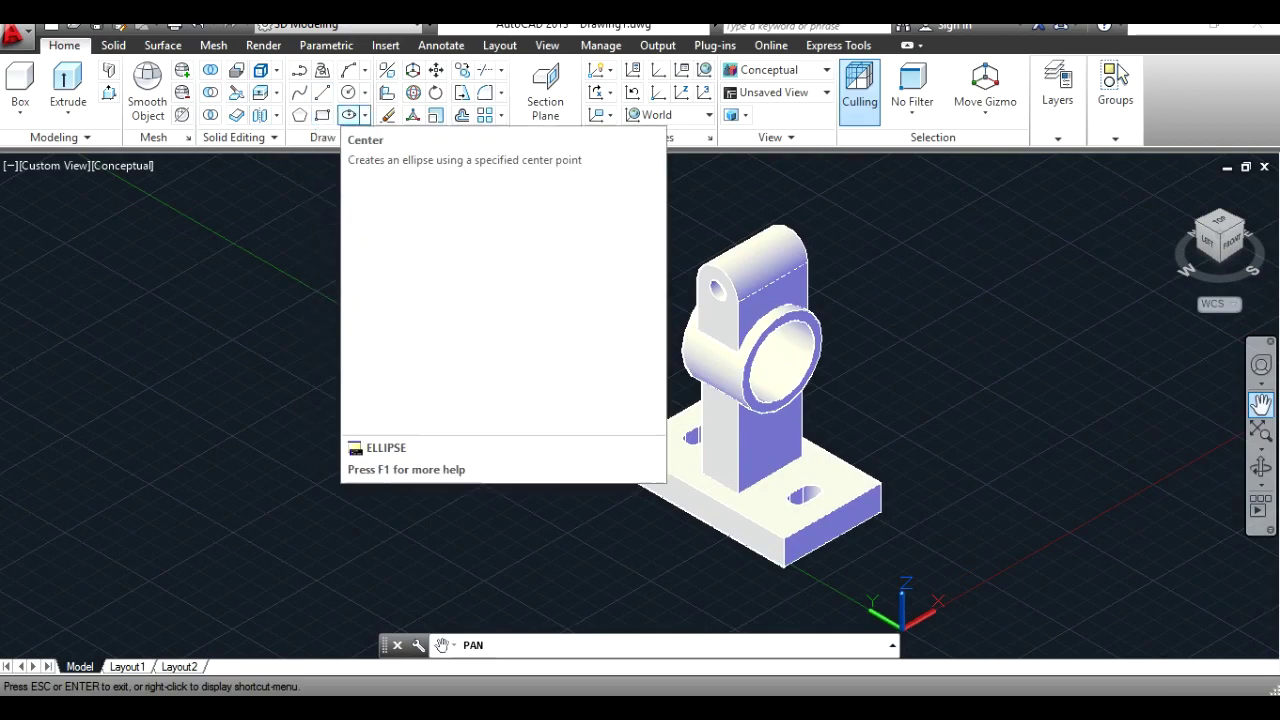
pyautogui.hotkey('alt', 'Tab')
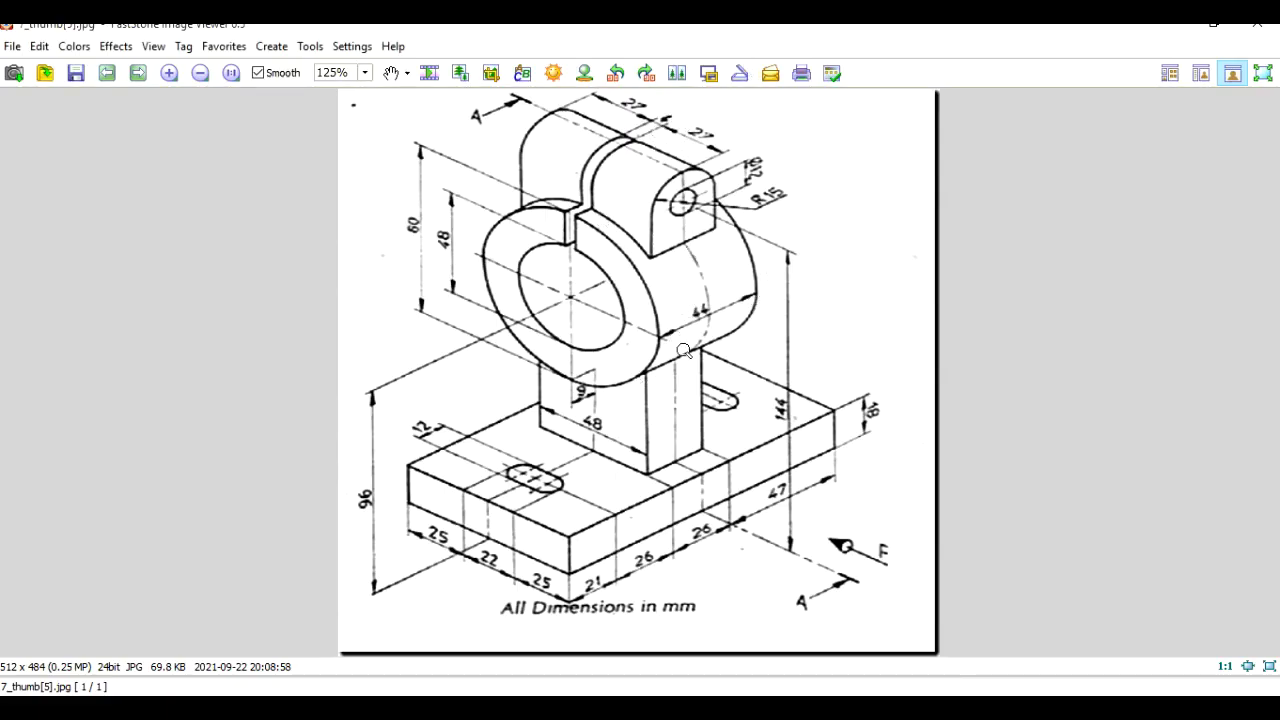
# Step: Return from the reference drawing to the AutoCAD model and end the pan
pyautogui.hotkey('alt', 'Tab')
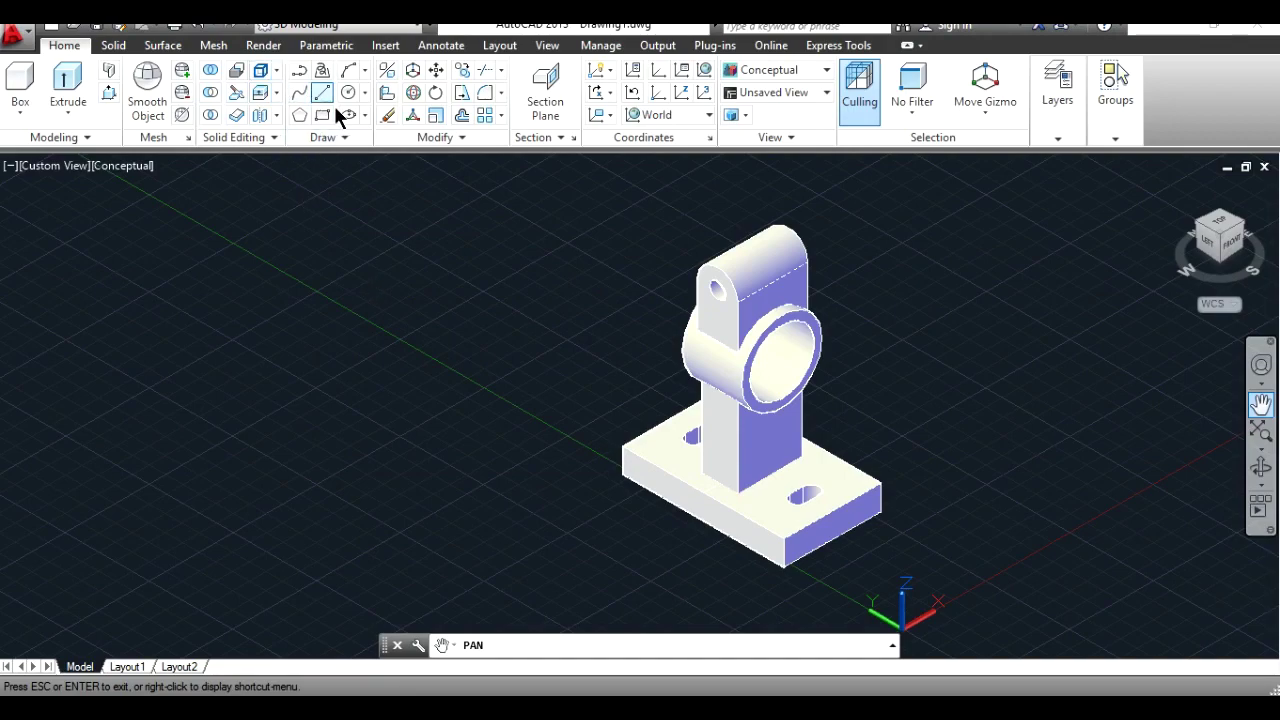
pyautogui.press('Escape')
# Step: Draw a 4 × 44 rectangle beside the model, redoing a wrongly oriented 44 × 4 attempt
pyautogui.write('rec')
pyautogui.press('Return')
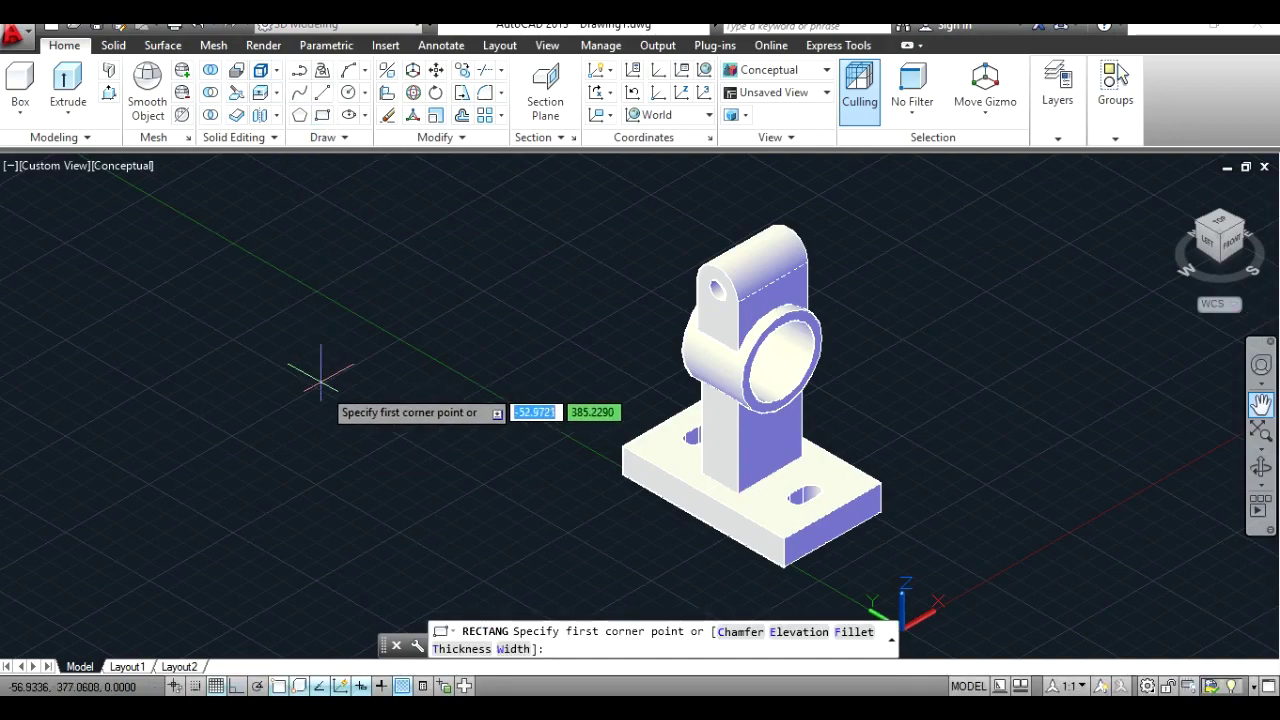
pyautogui.click(316, 389)
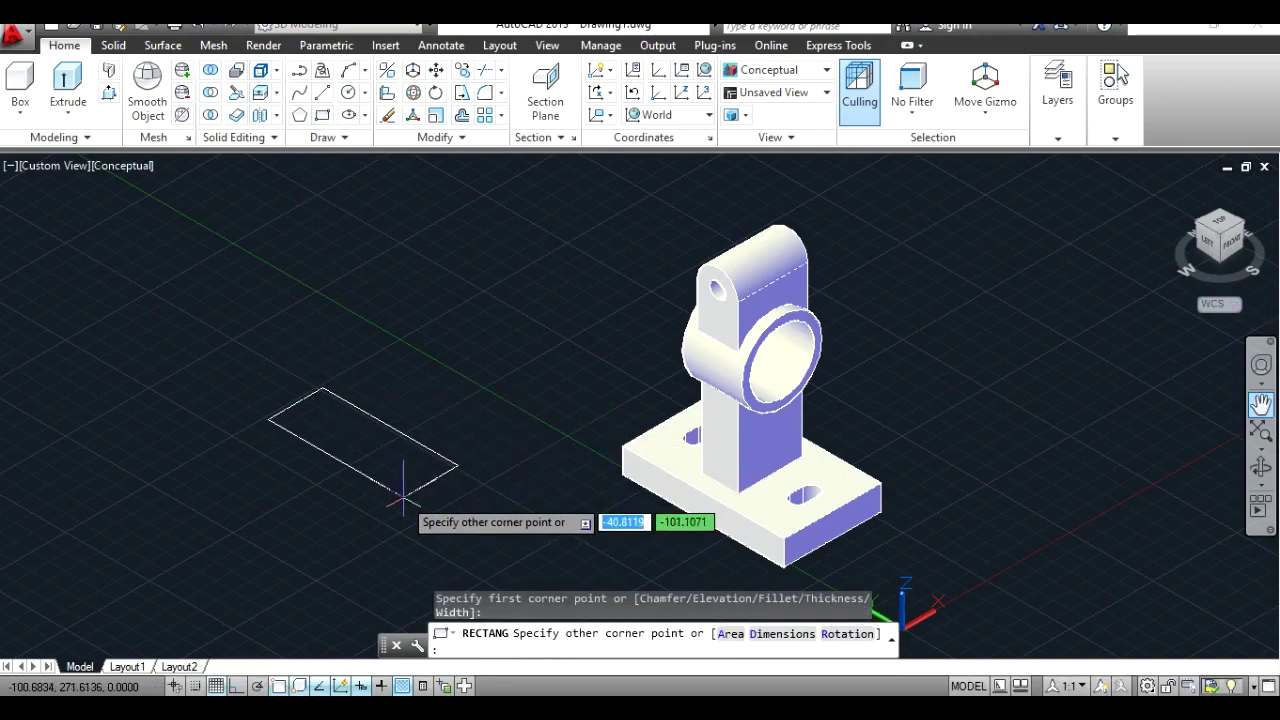
pyautogui.press('Tab')
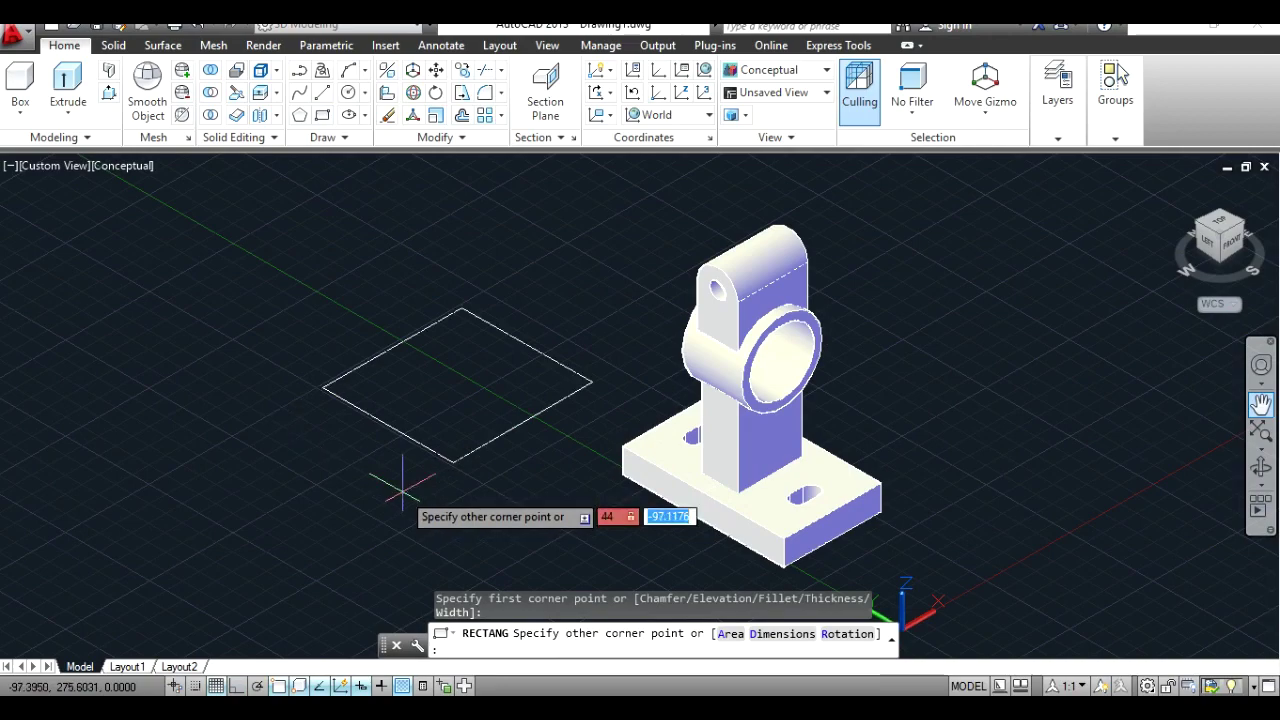
pyautogui.press('Return')
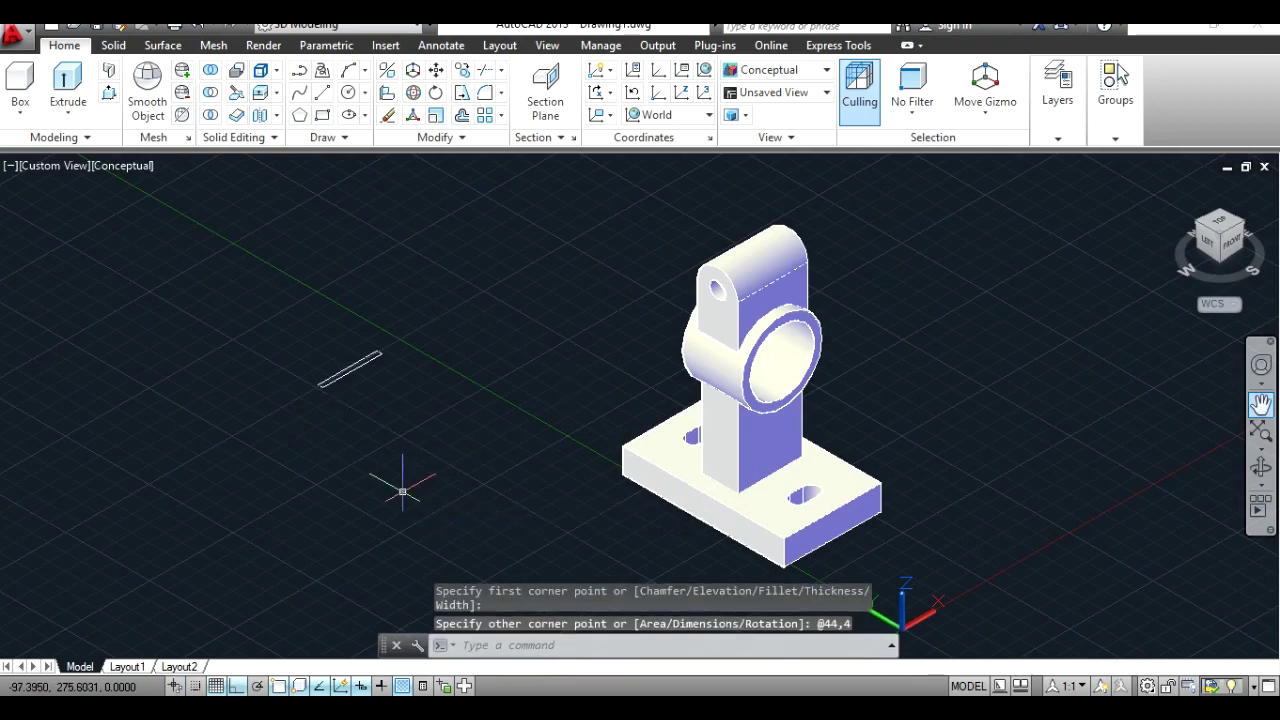
pyautogui.hotkey('ctrl', 'z')
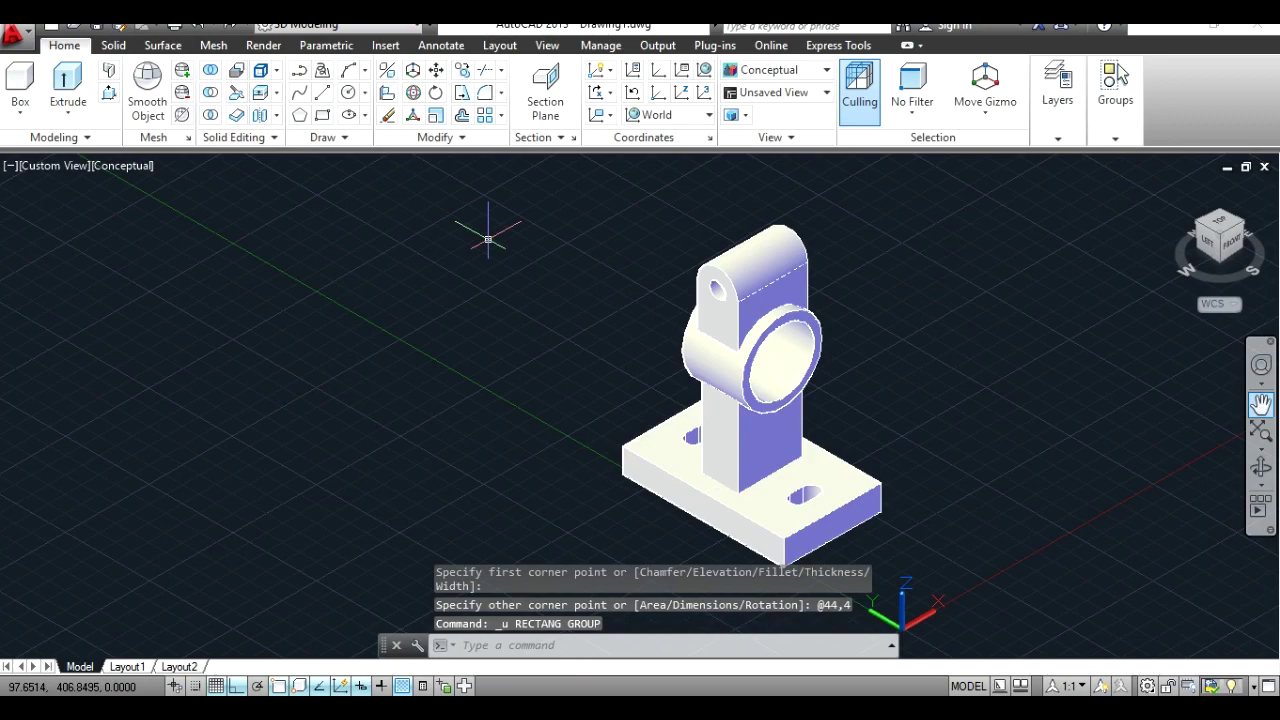
pyautogui.click(321, 116)
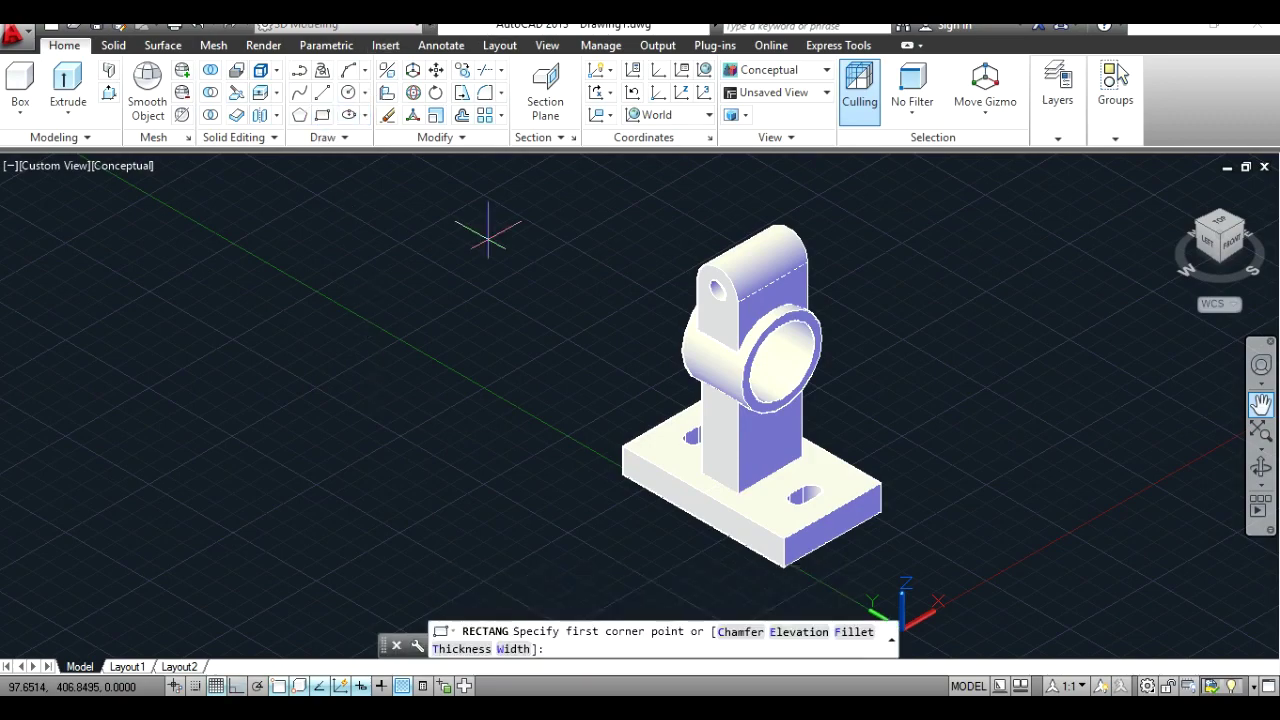
pyautogui.click(339, 397)
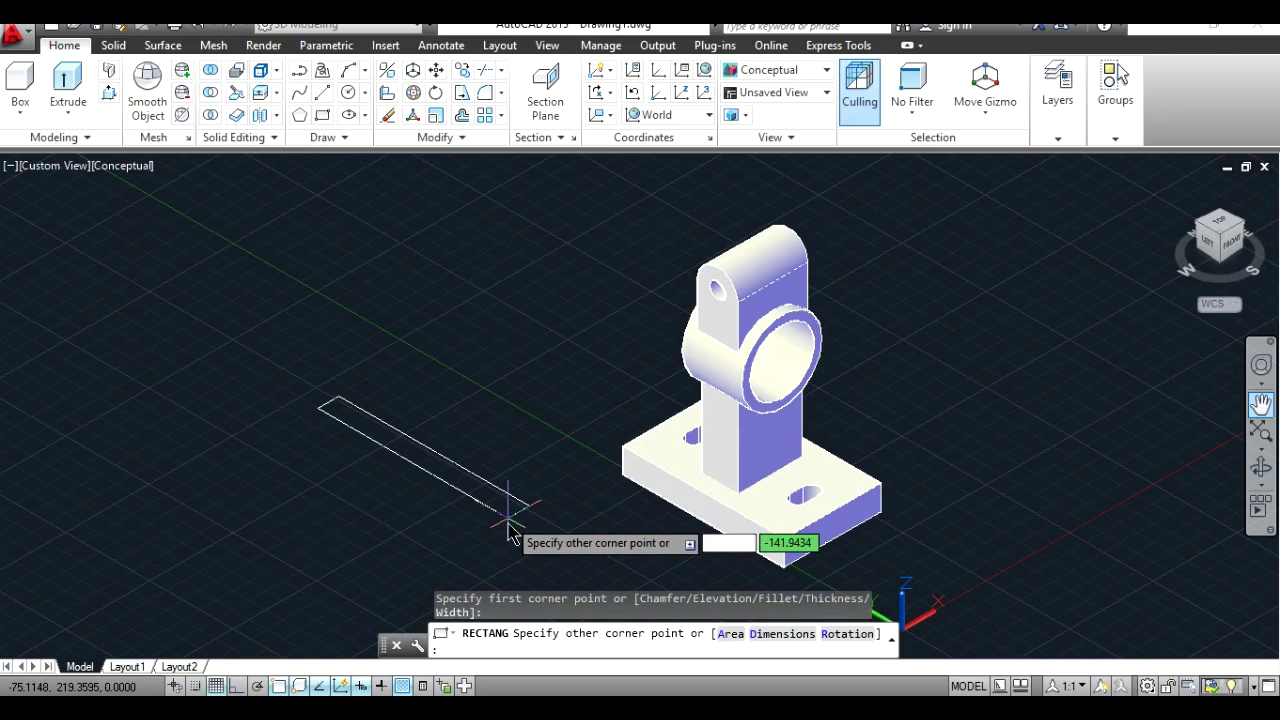
pyautogui.write('4')
pyautogui.press('Tab')
pyautogui.write('44')
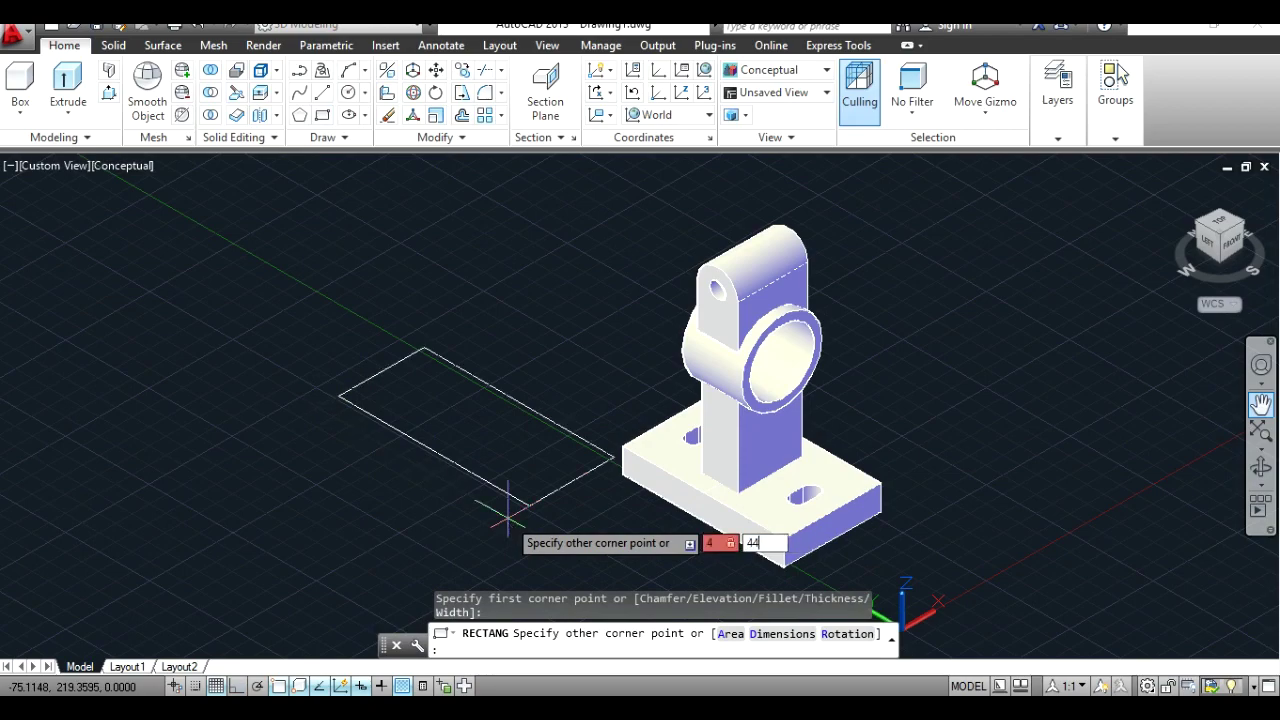
pyautogui.press('Return')
pyautogui.scroll(5, 292, 405)
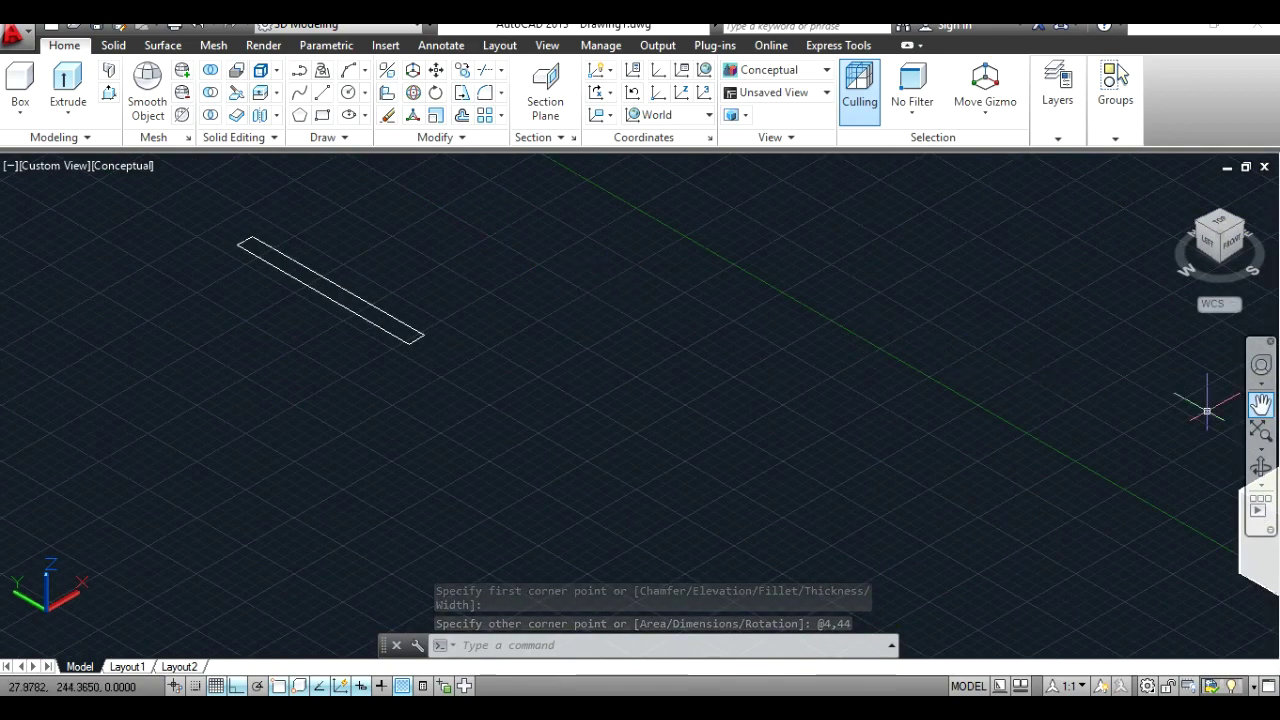
# Step: Presspull the 4 × 44 rectangle upward into a tall, thin slab
pyautogui.click(1260, 403)
pyautogui.moveTo(860, 343); pyautogui.dragTo(862, 503)
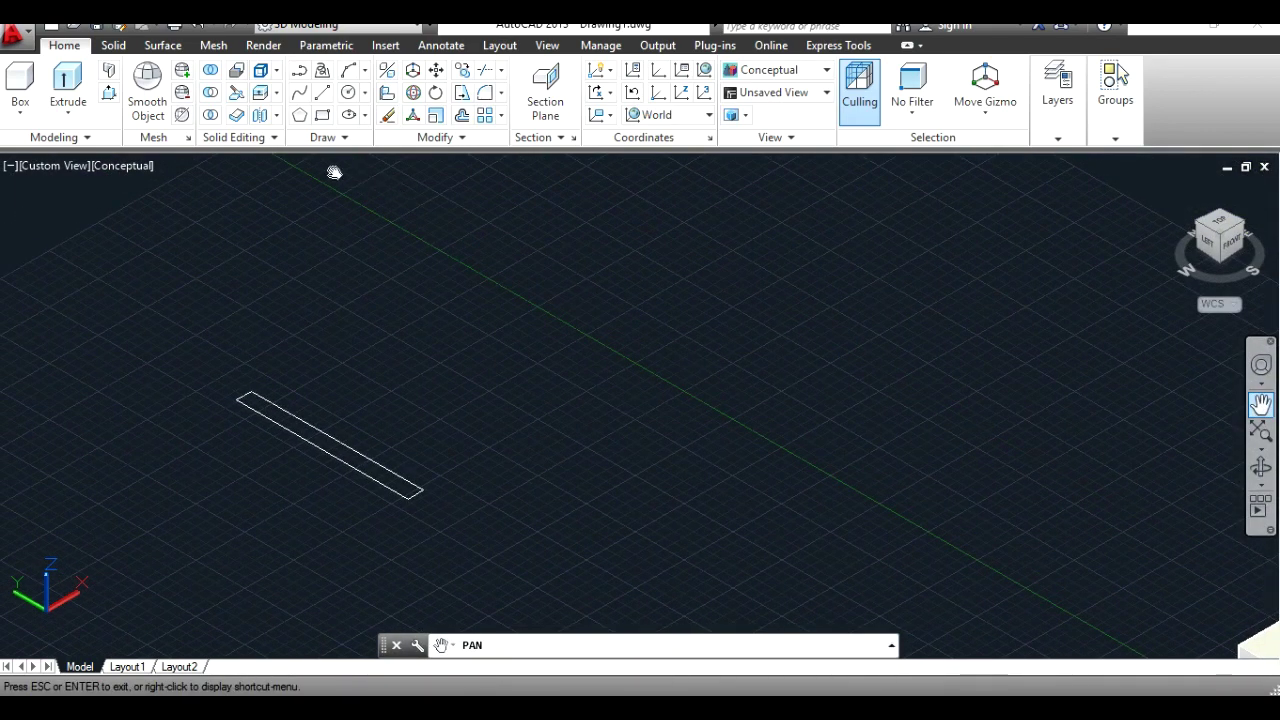
pyautogui.click(109, 92)
pyautogui.click(323, 451)
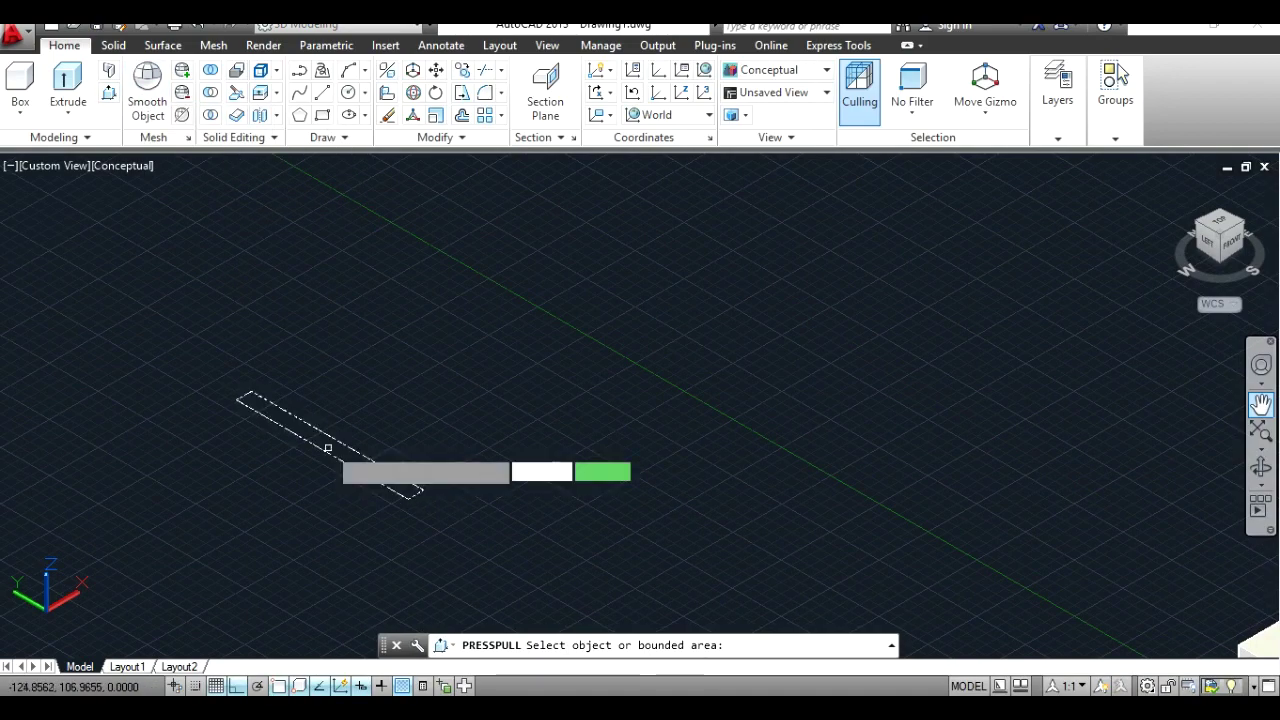
pyautogui.click(326, 445)
pyautogui.click(326, 443)
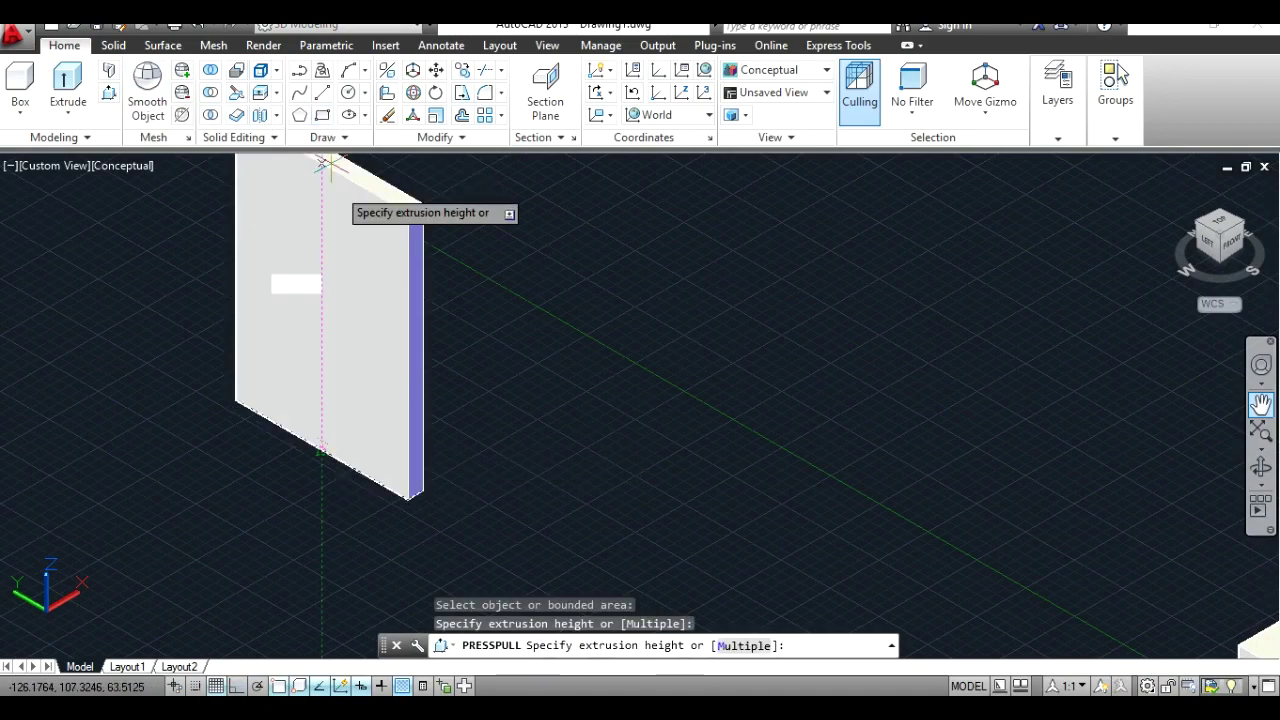
pyautogui.click(359, 203)
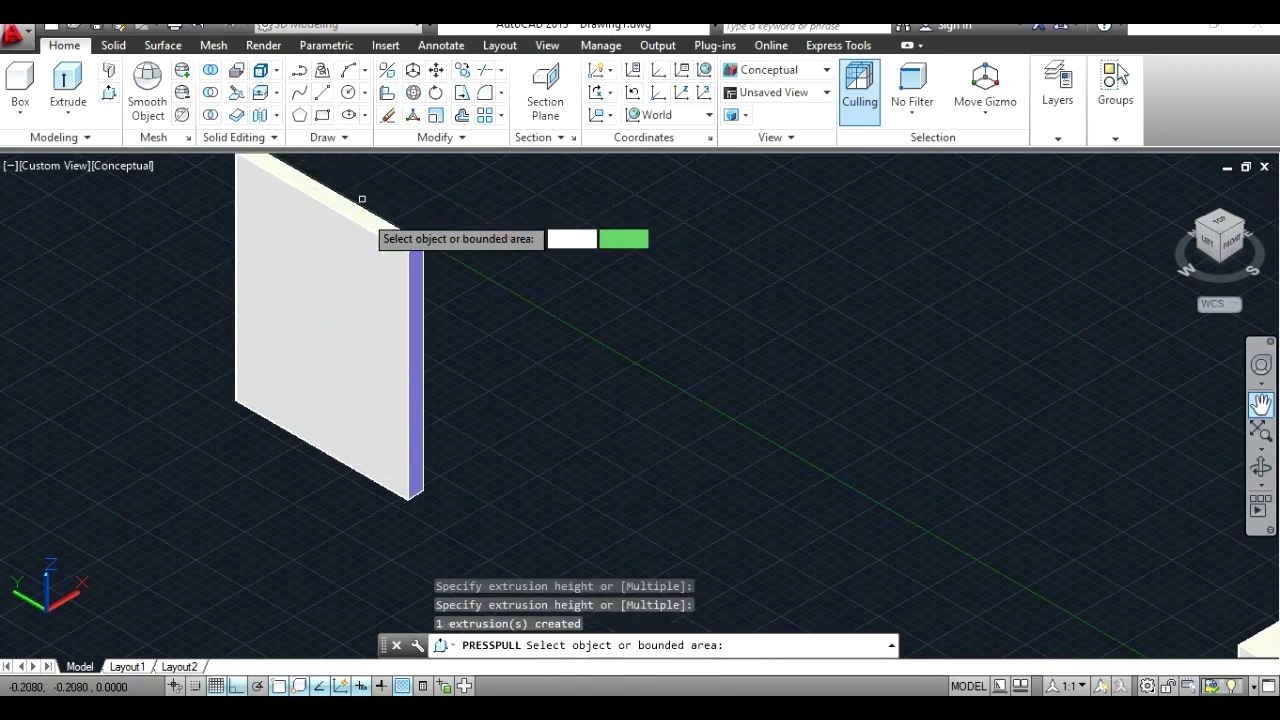
pyautogui.press('Return')
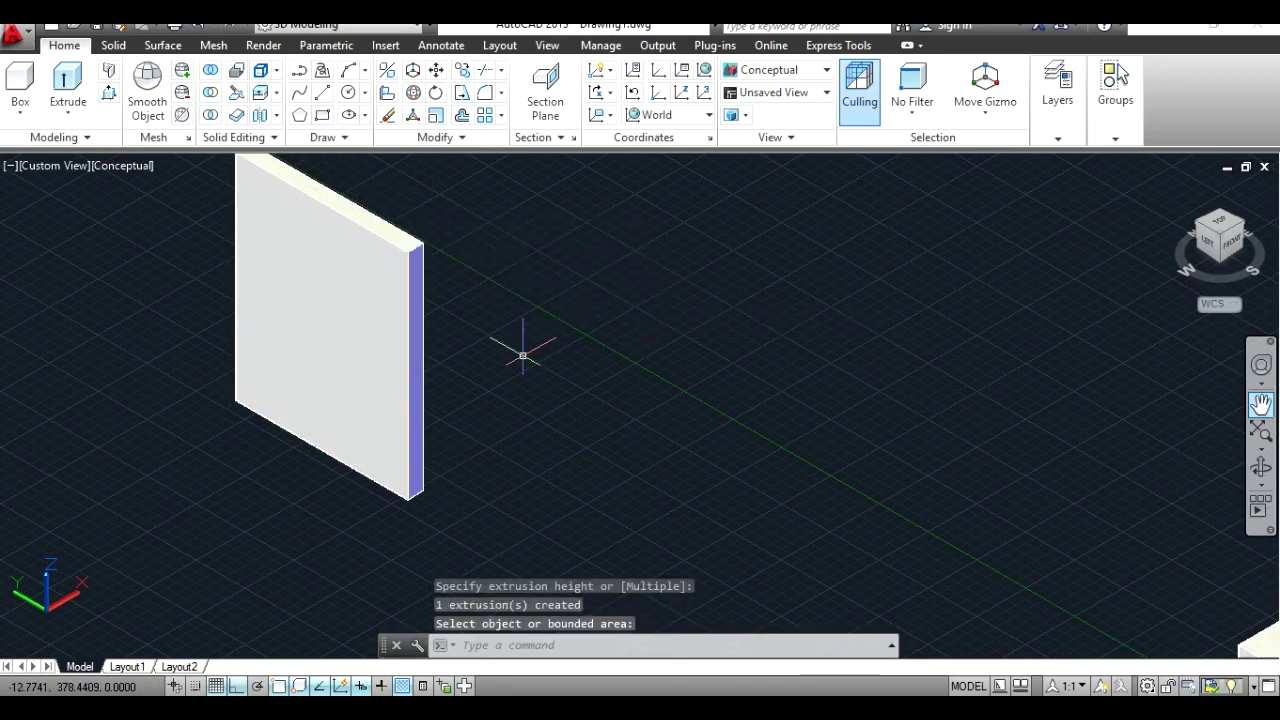
pyautogui.click(104, 183)
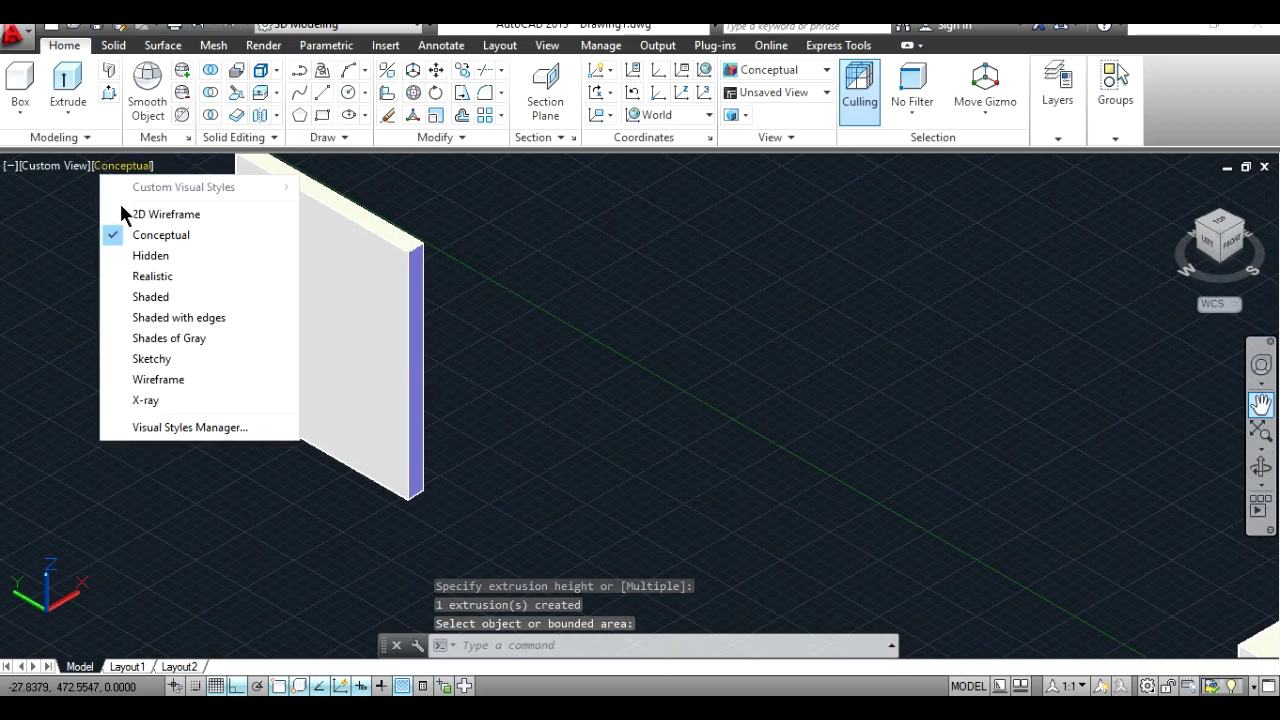
# Step: Switch the model display to 2D Wireframe
pyautogui.click(124, 214)
pyautogui.scroll(2, 293, 345)
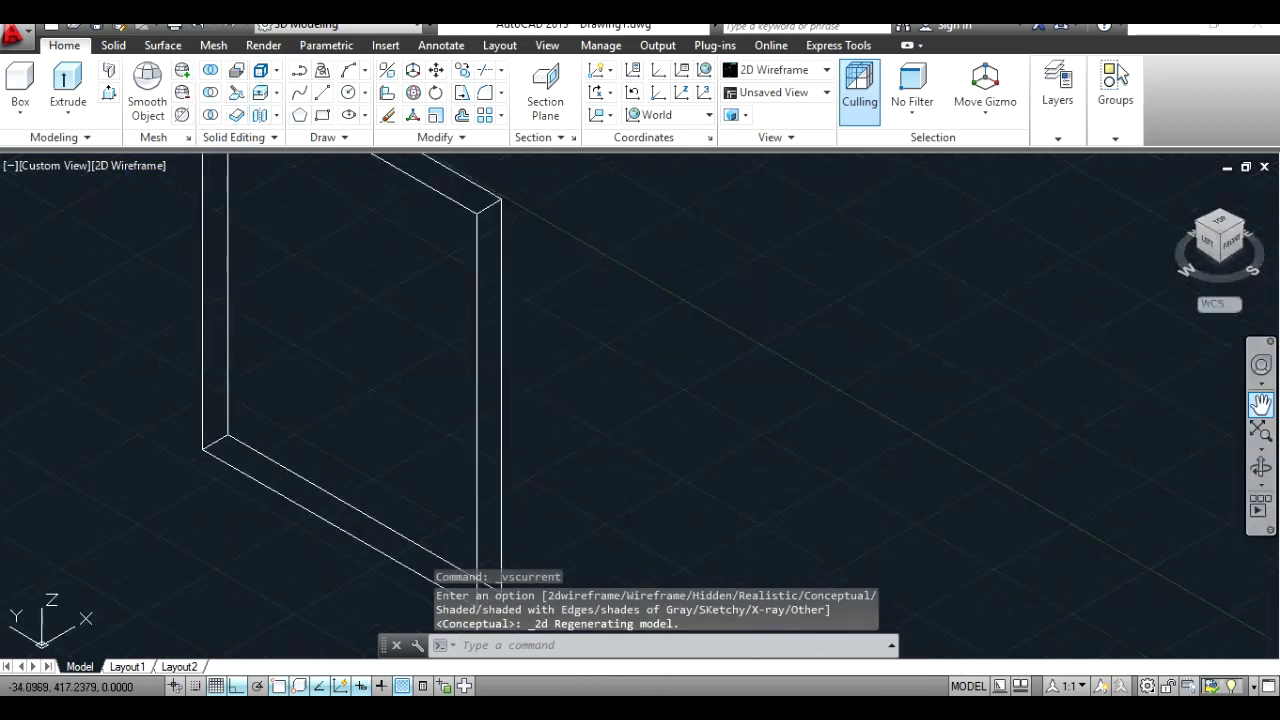
pyautogui.scroll(2, 290, 318)
pyautogui.scroll(-2, 726, 483)
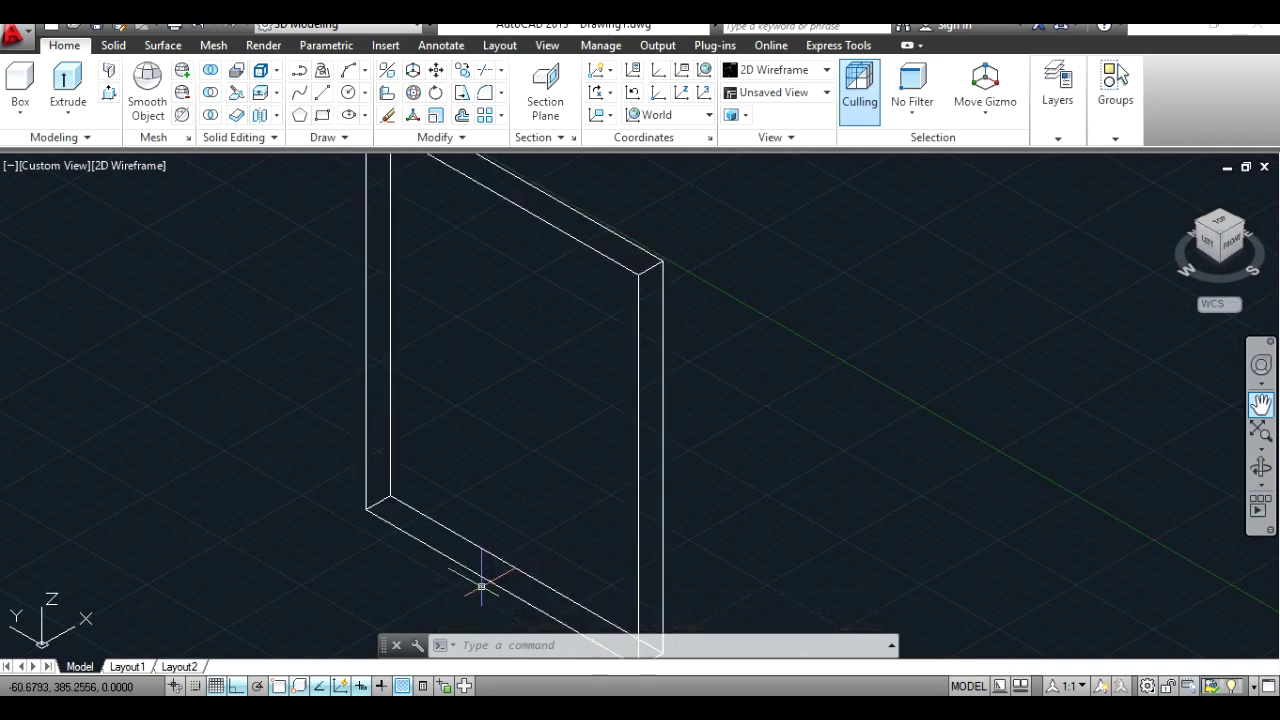
# Step: Draw a short line along the slab's base, then pan to the bearing part
pyautogui.click(324, 95)
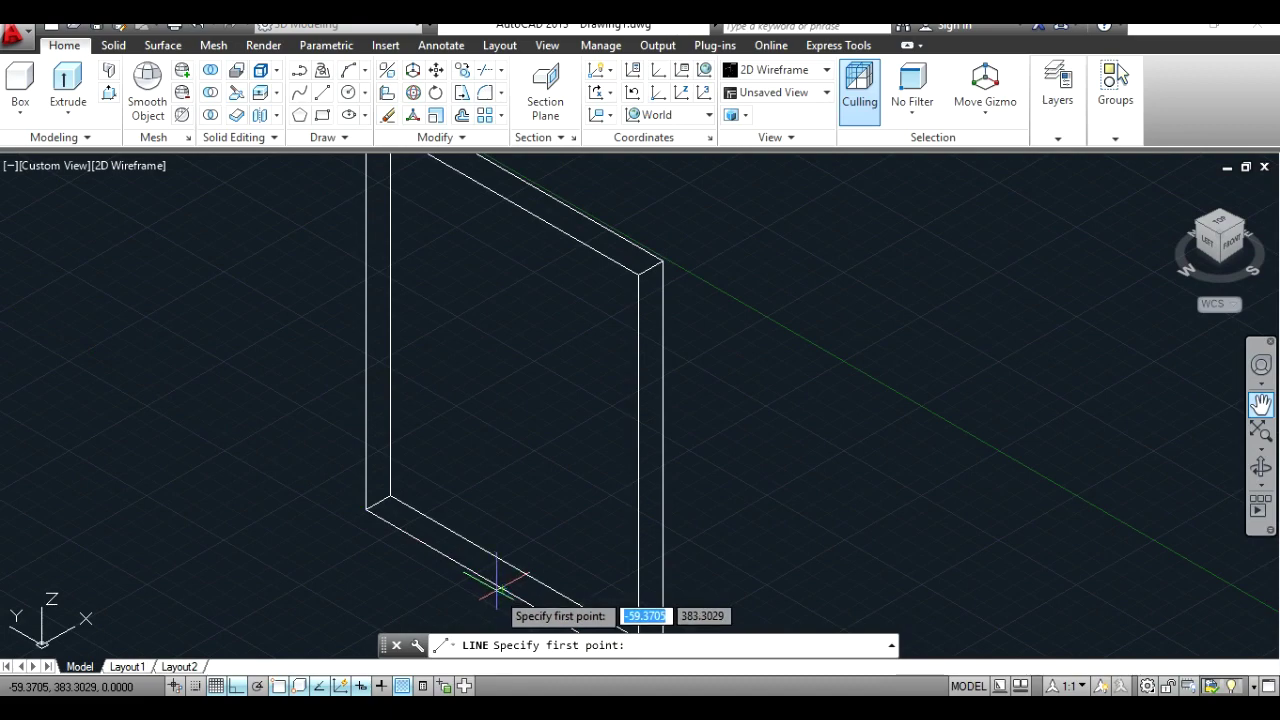
pyautogui.click(494, 590)
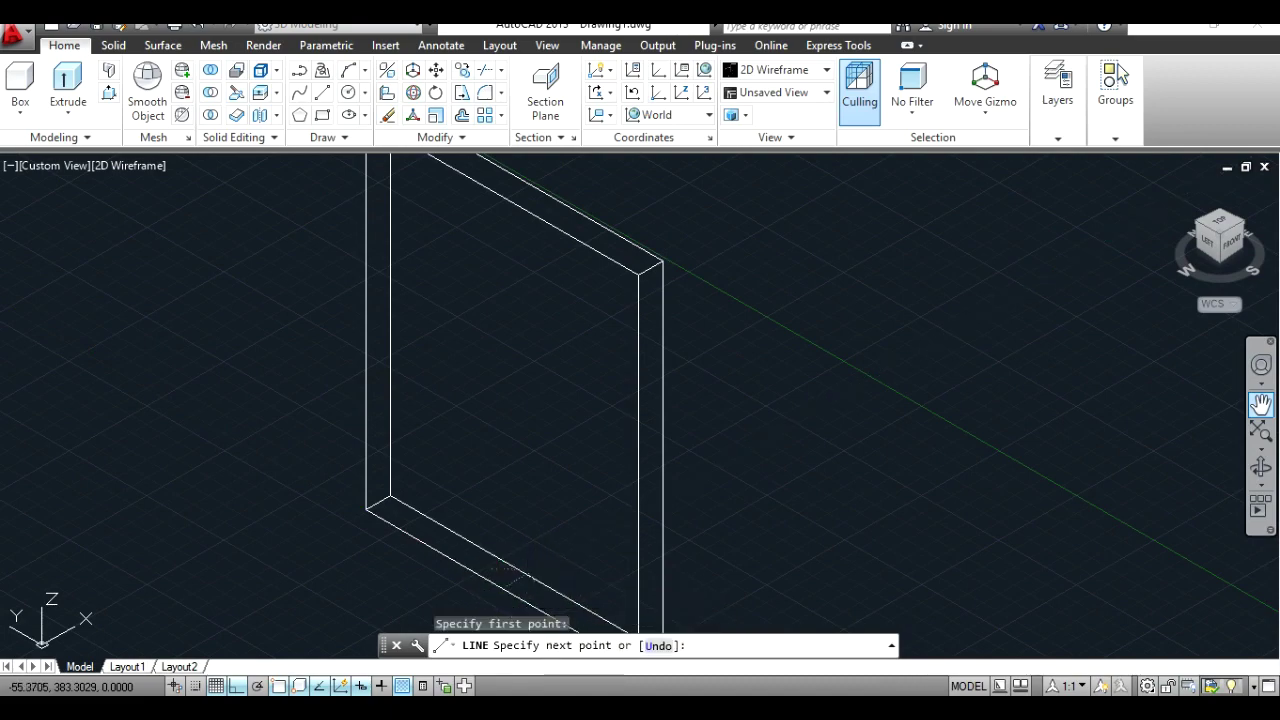
pyautogui.click(528, 570)
pyautogui.press('Return')
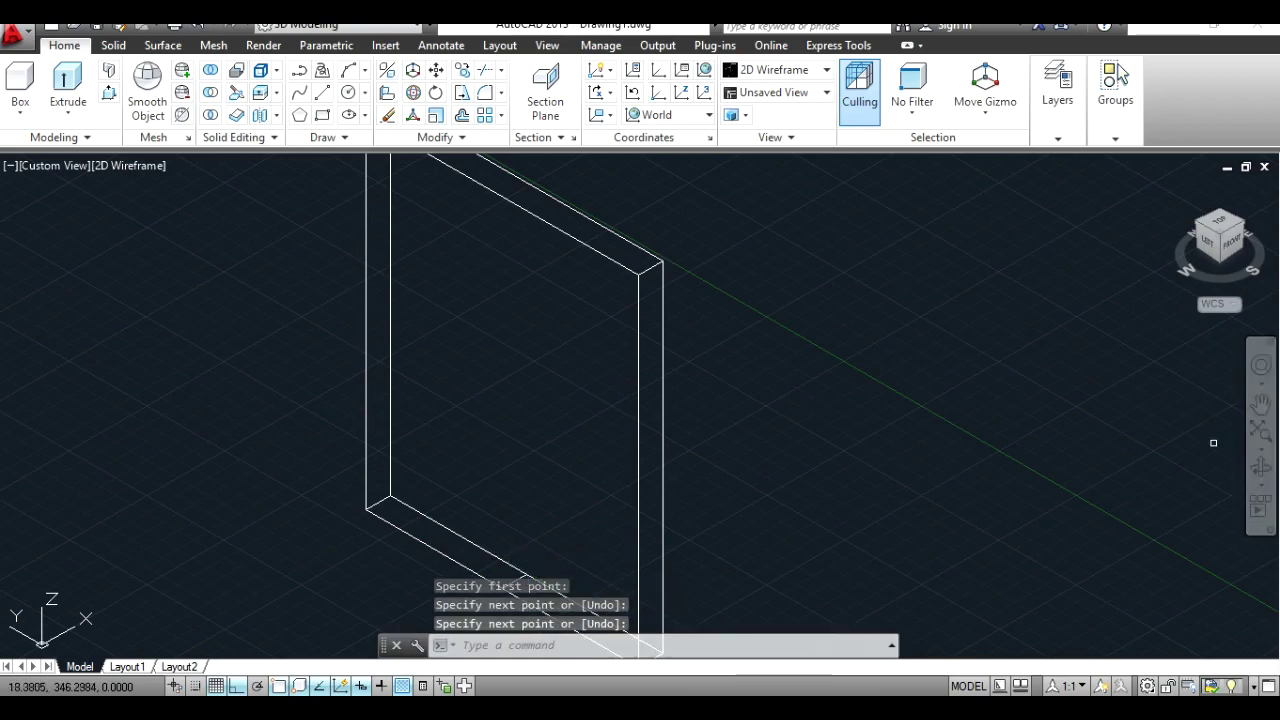
pyautogui.click(1262, 412)
pyautogui.moveTo(1086, 506)
pyautogui.mouseDown()
pyautogui.moveTo(857, 466)
pyautogui.moveTo(814, 414)
pyautogui.moveTo(110, 502)
pyautogui.mouseUp()
pyautogui.moveTo(189, 313)
pyautogui.mouseDown()
pyautogui.moveTo(180, 403)
pyautogui.moveTo(191, 346)
pyautogui.moveTo(214, 420)
pyautogui.moveTo(285, 330)
pyautogui.mouseUp()
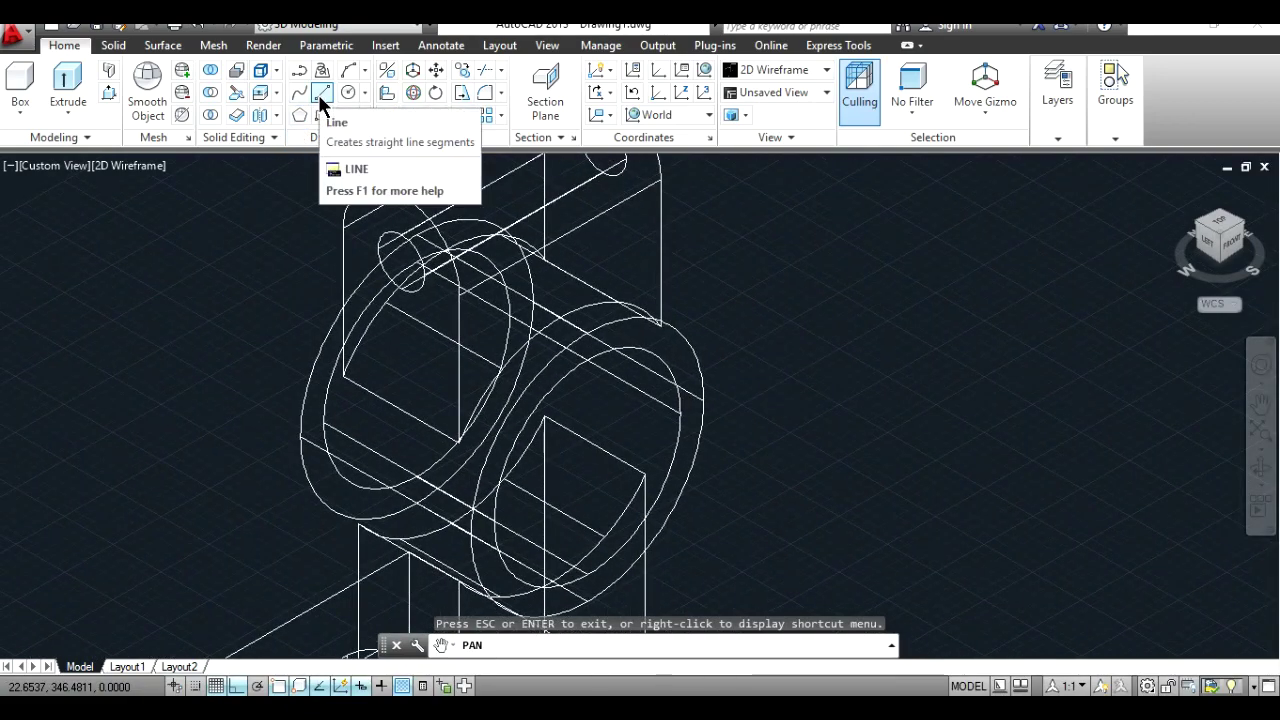
# Step: Draw a reference line across the front of the bearing ring, then show ring and slab together
pyautogui.click(320, 100)
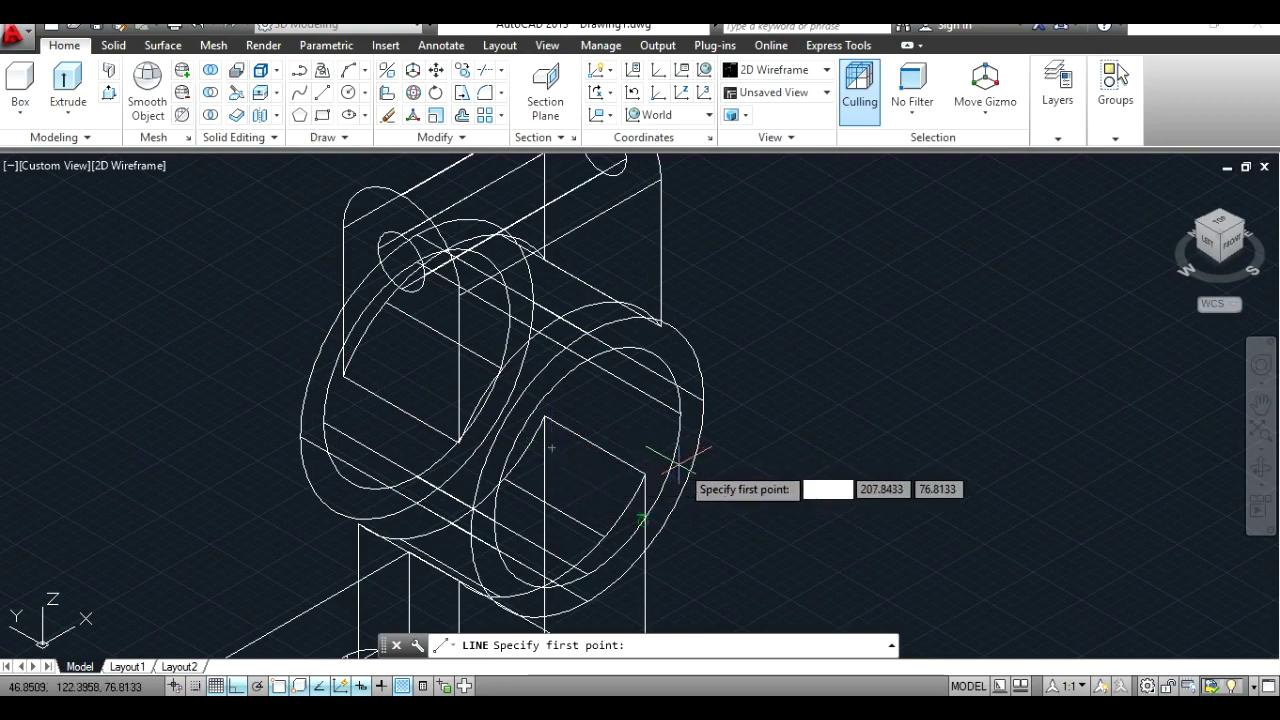
pyautogui.click(587, 467)
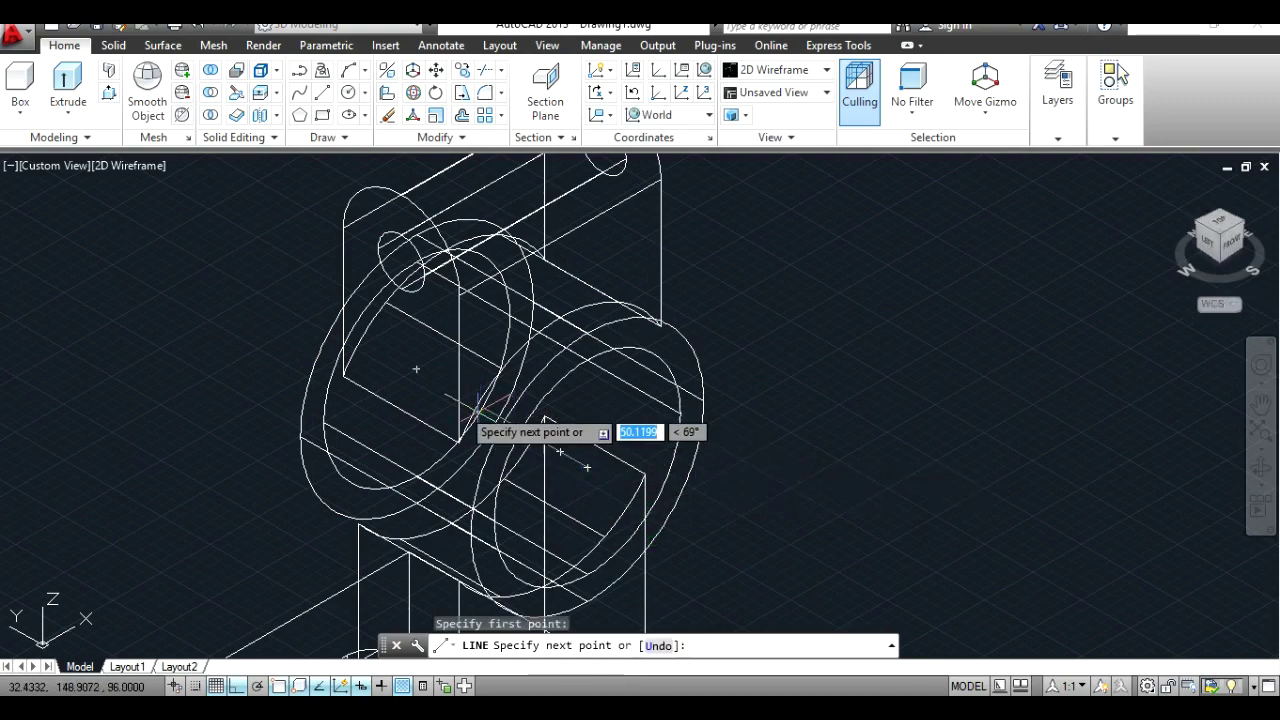
pyautogui.click(416, 369)
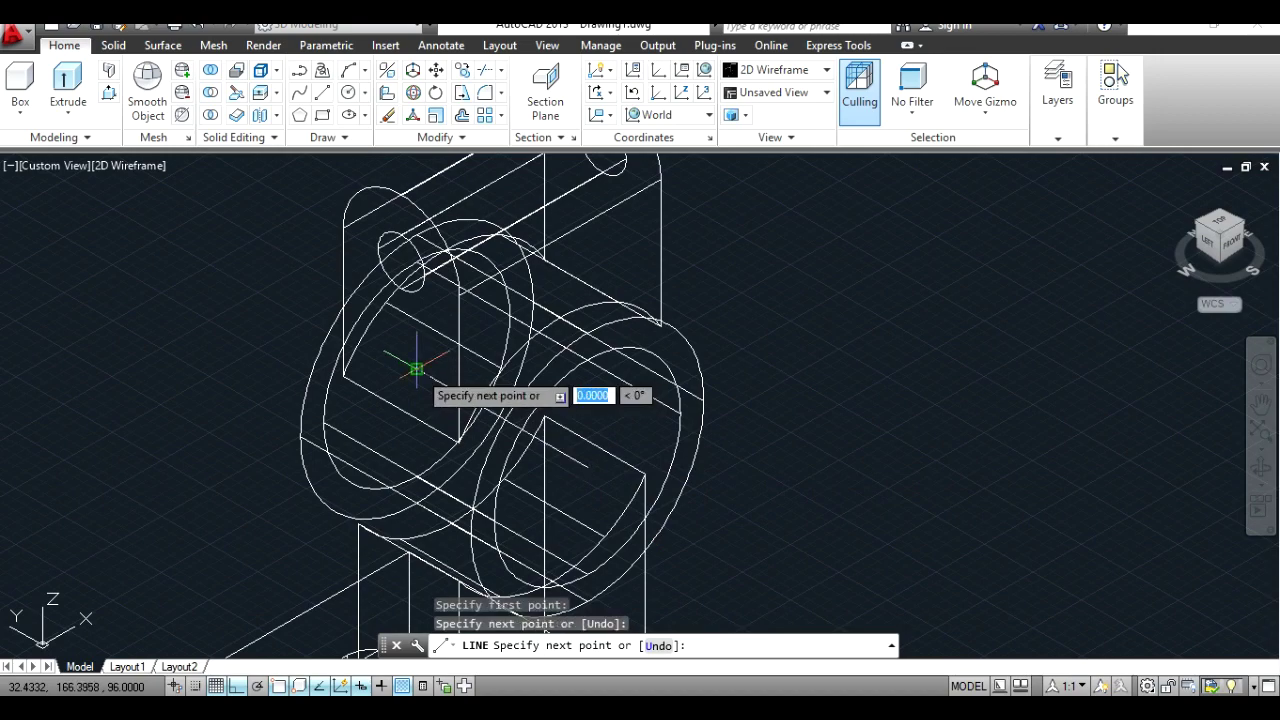
pyautogui.press('Return')
pyautogui.scroll(-3, 545, 418)
pyautogui.moveTo(1220, 245)
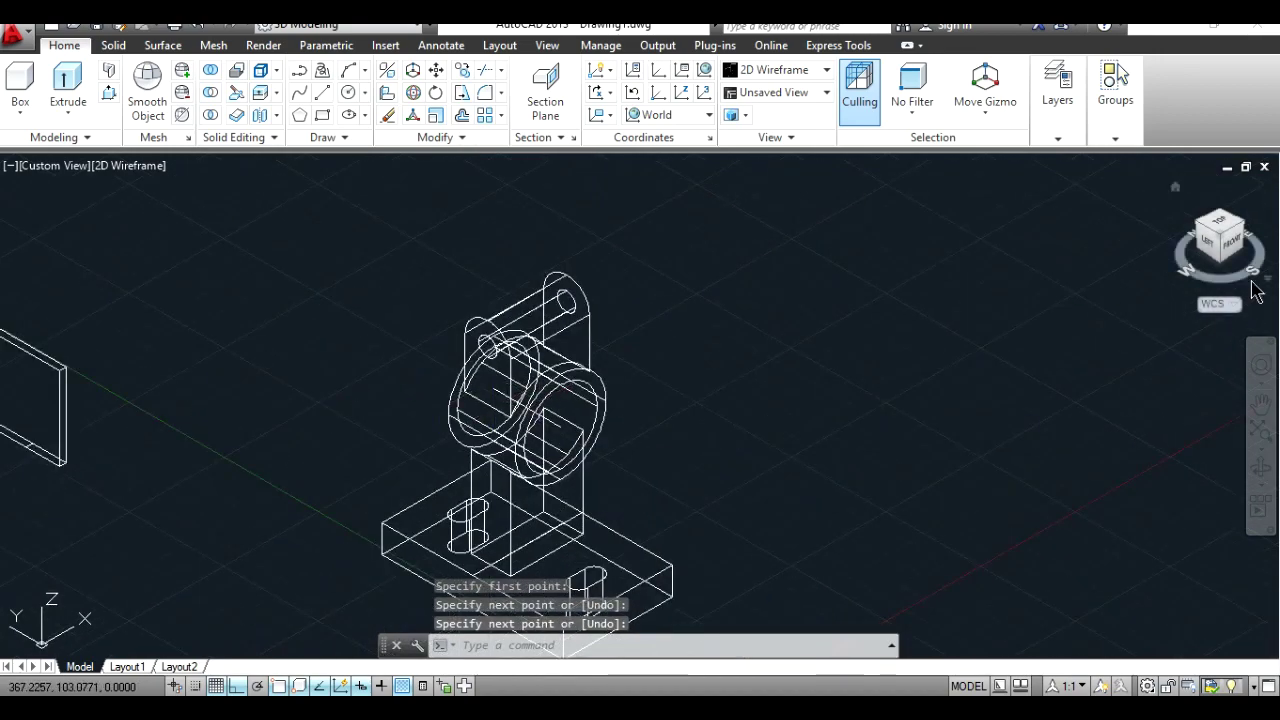
pyautogui.click(1261, 404)
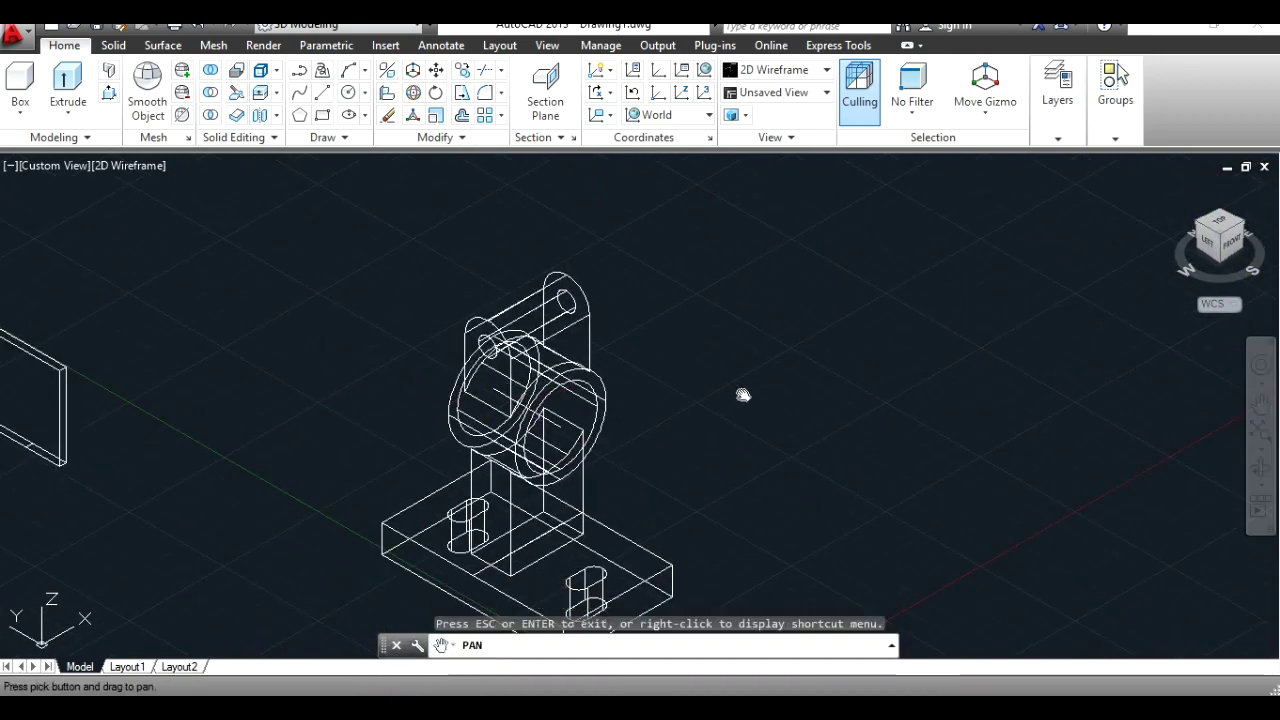
pyautogui.moveTo(743, 391); pyautogui.dragTo(850, 381)
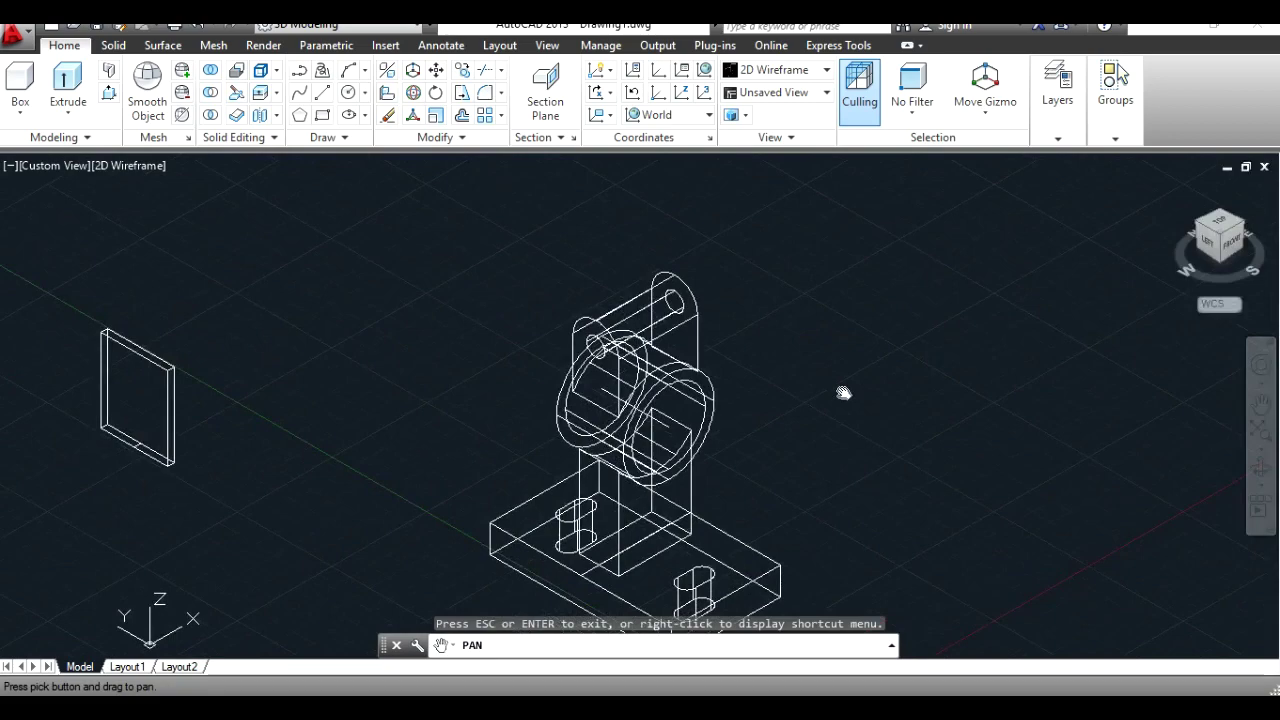
# Step: Move the slab by its lower corner onto the ring's reference line, inside the bearing
pyautogui.click(433, 70)
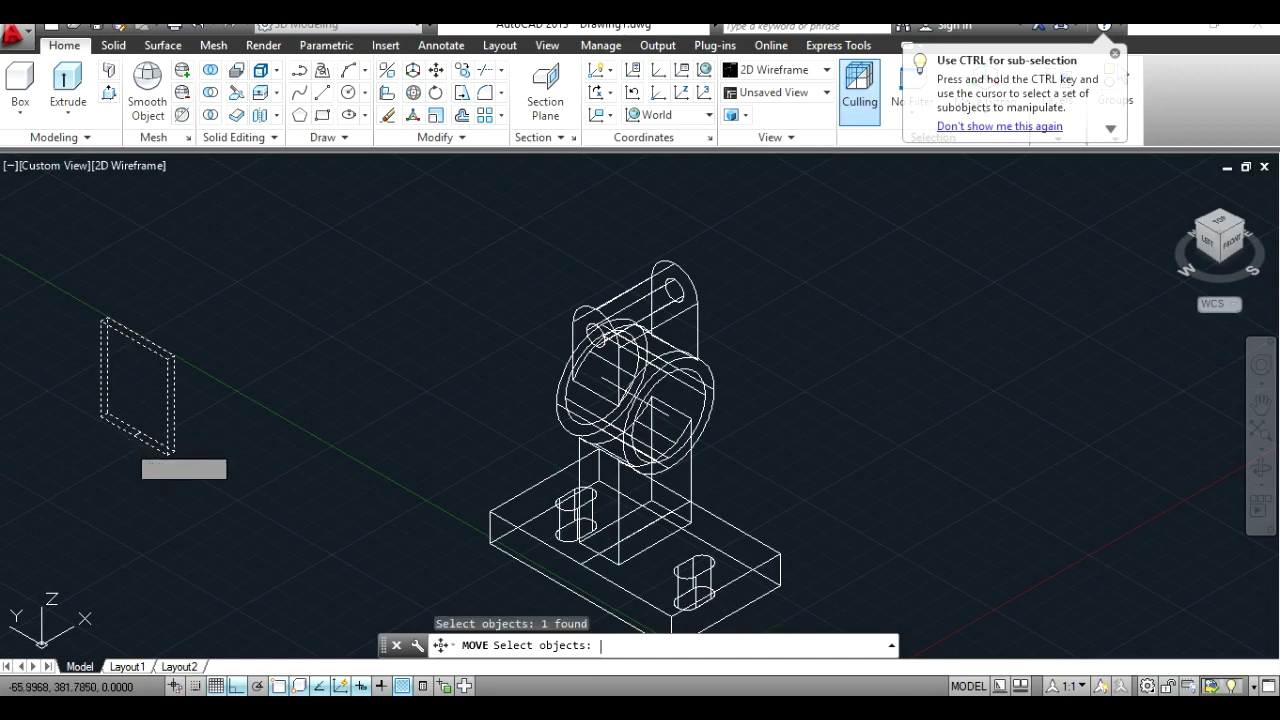
pyautogui.press('Return')
pyautogui.scroll(4, 150, 430)
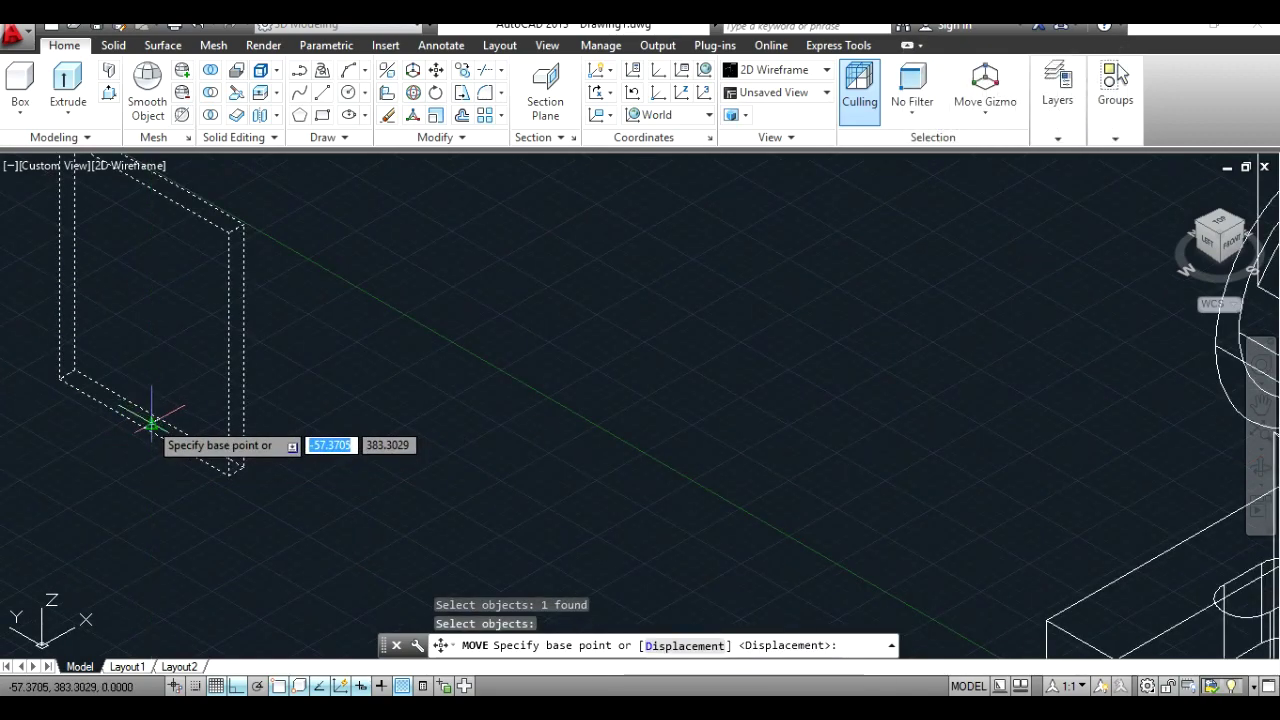
pyautogui.click(152, 424)
pyautogui.scroll(-3, 1168, 450)
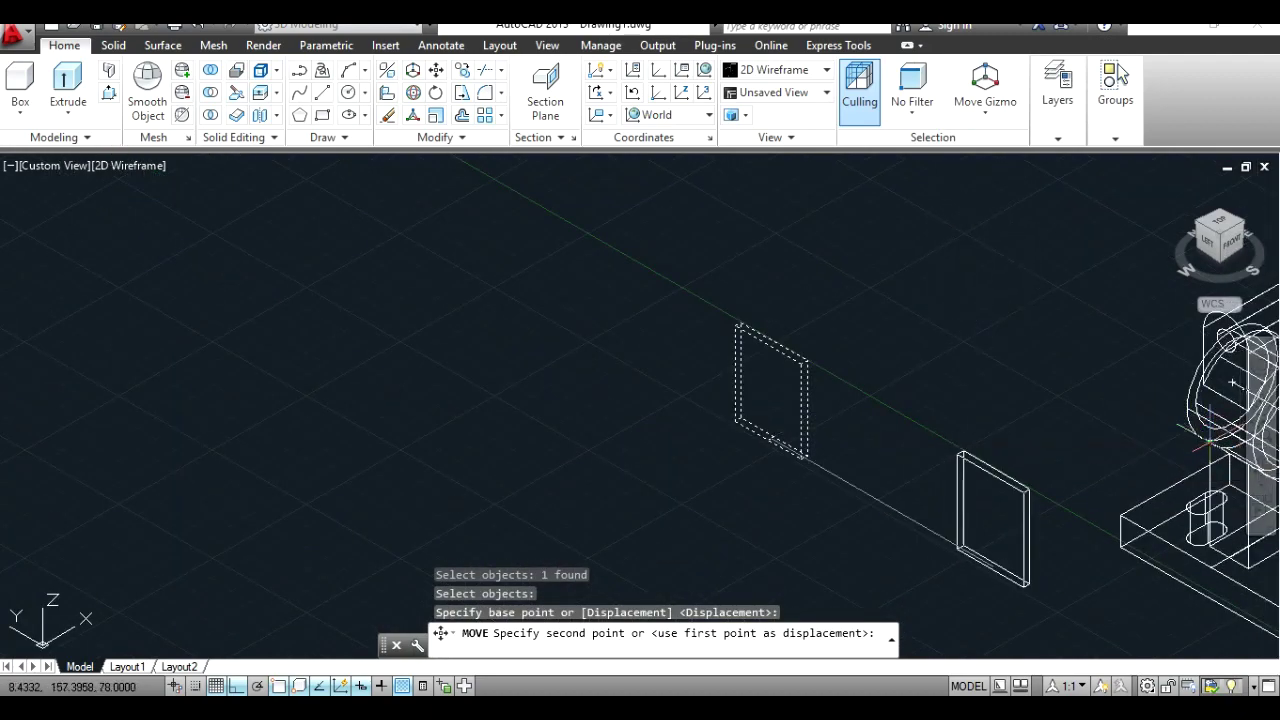
pyautogui.write("'p")
pyautogui.press('Return')
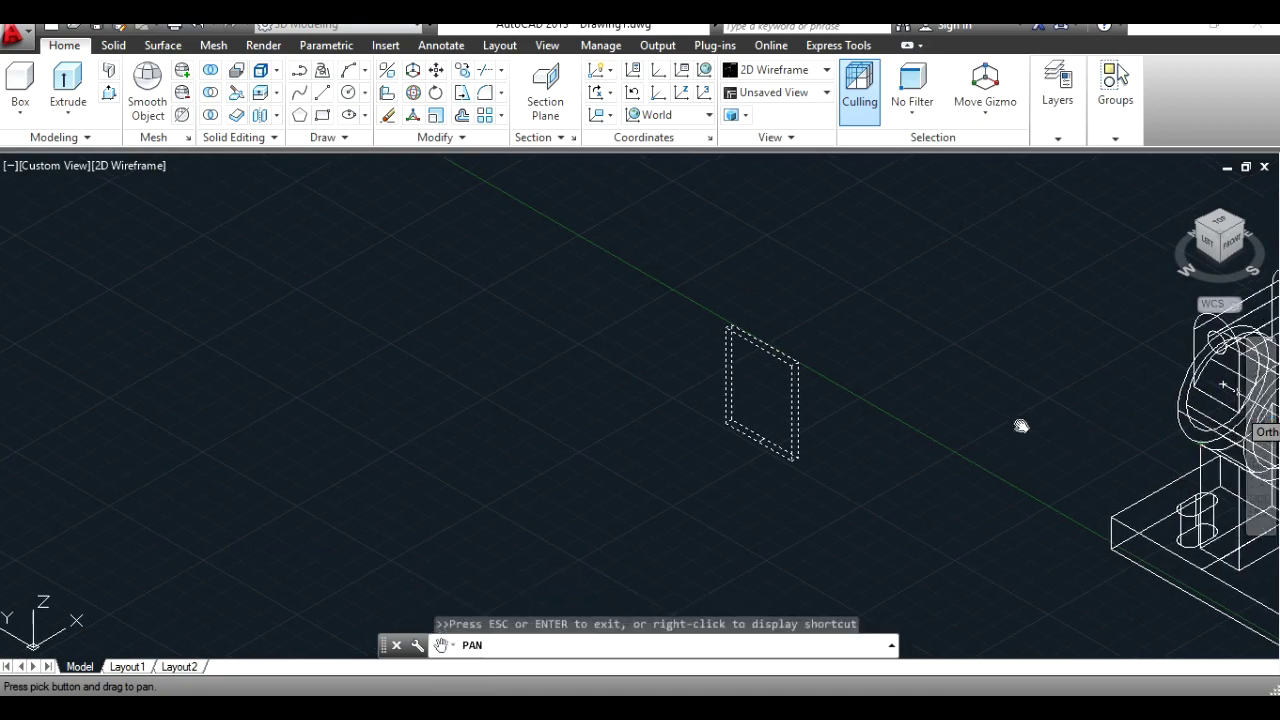
pyautogui.moveTo(1020, 426); pyautogui.dragTo(696, 411)
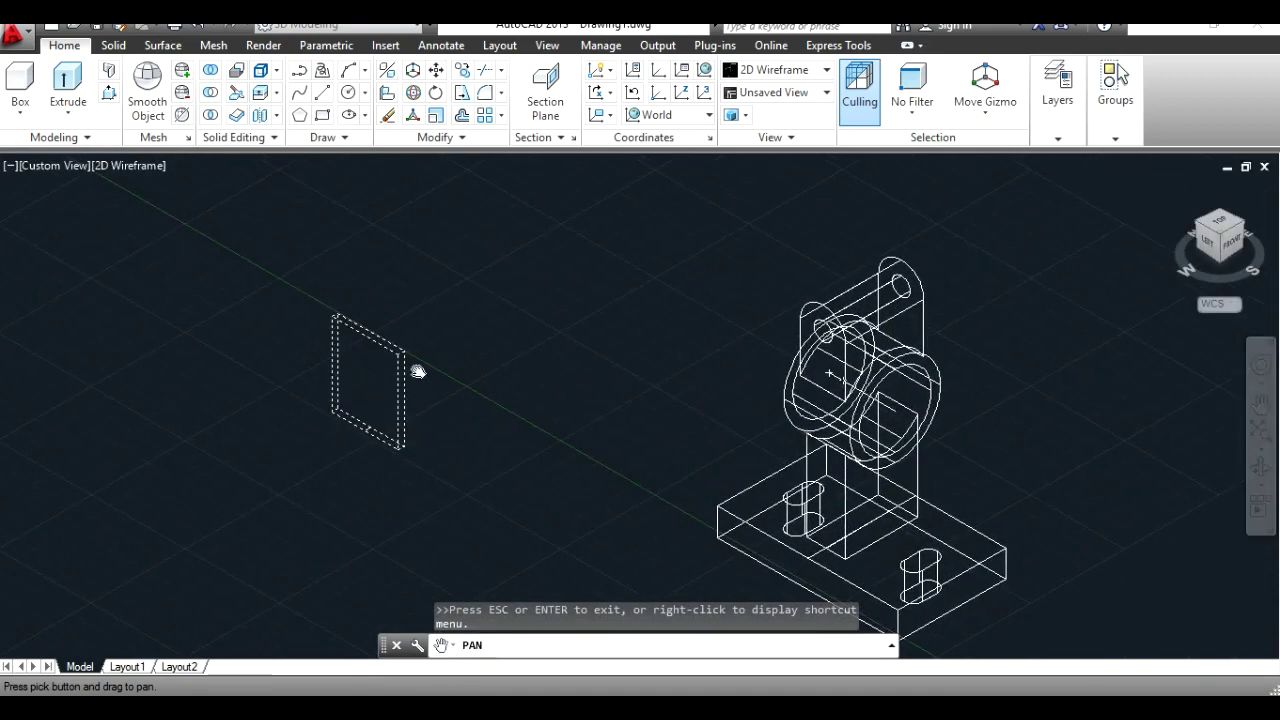
pyautogui.press('Escape')
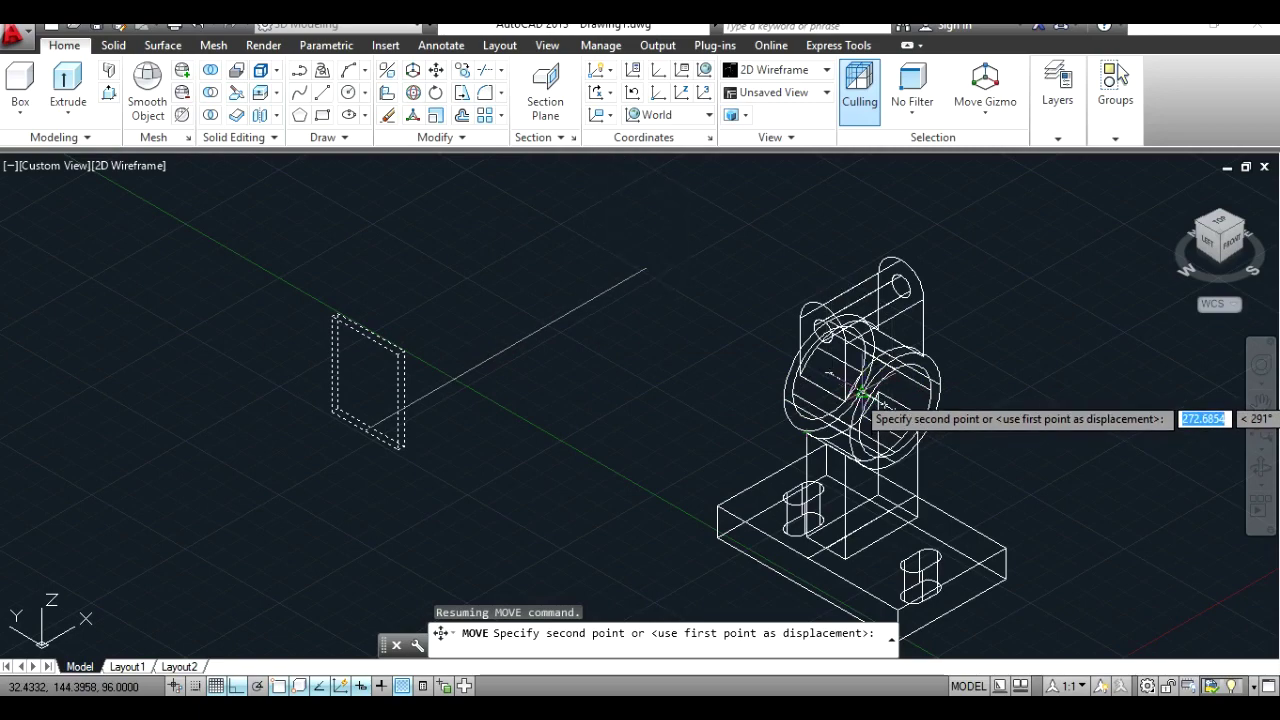
pyautogui.scroll(4, 862, 393)
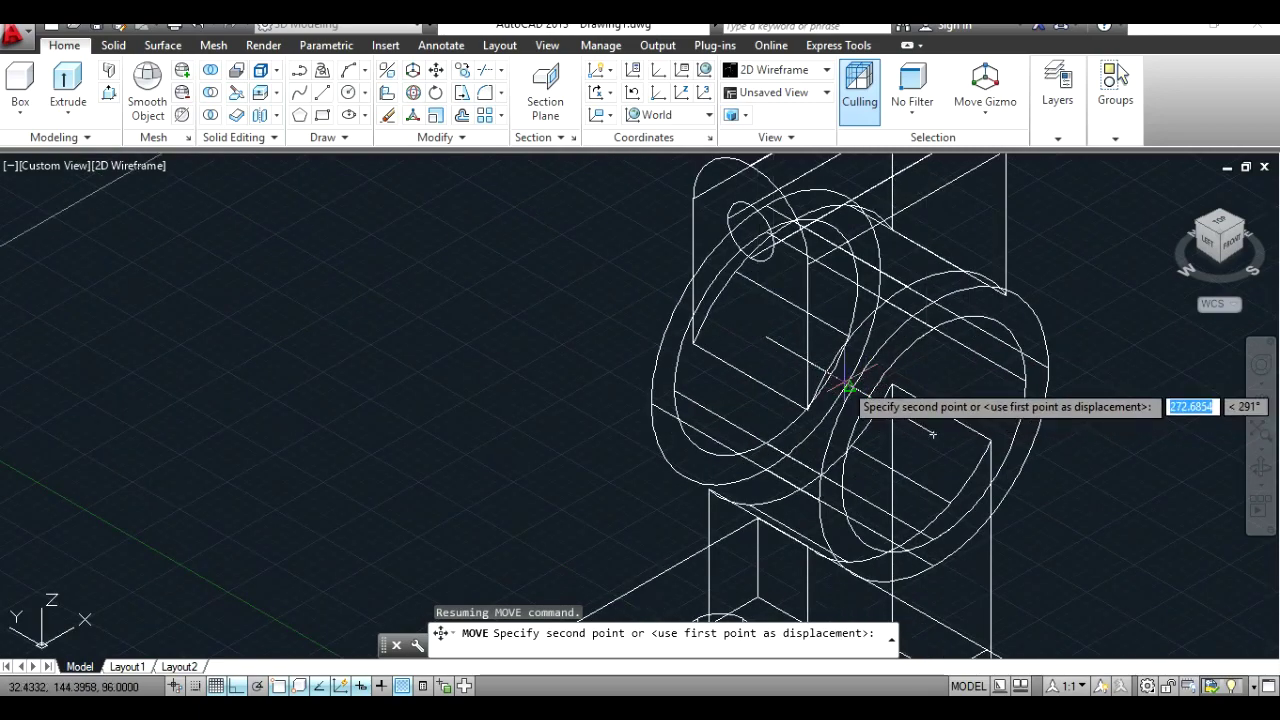
pyautogui.click(846, 385)
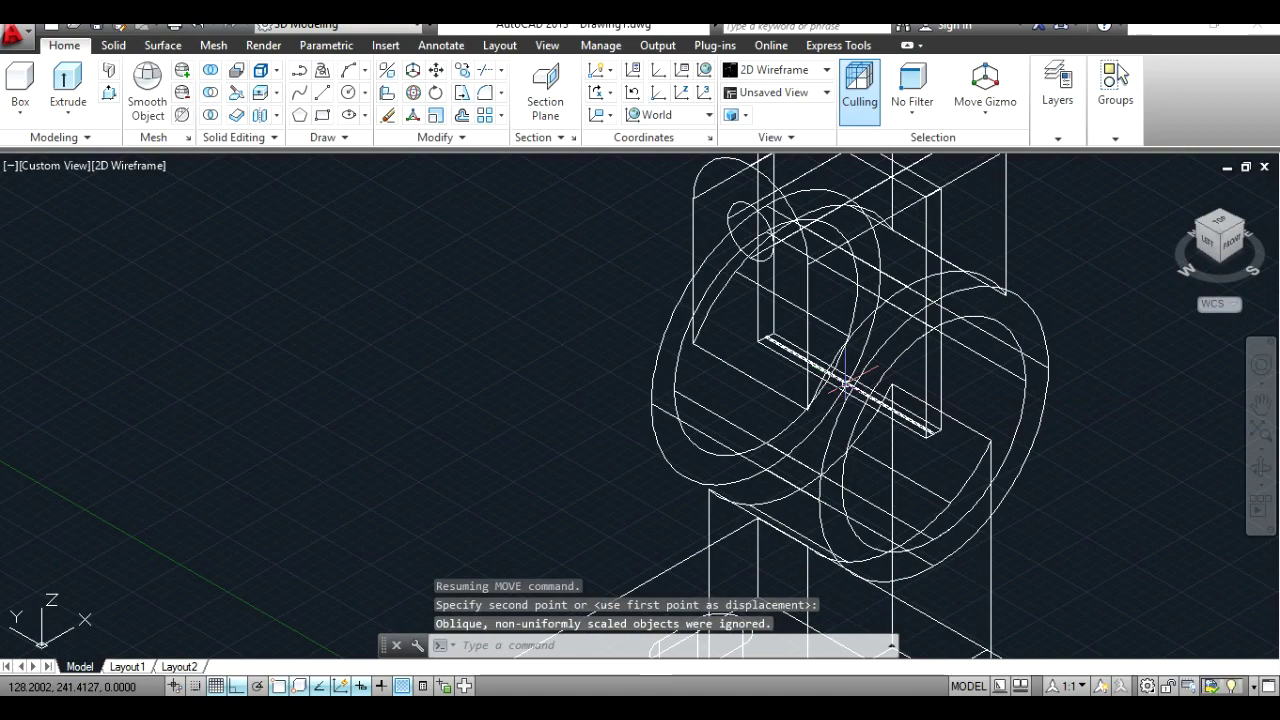
pyautogui.press('Return')
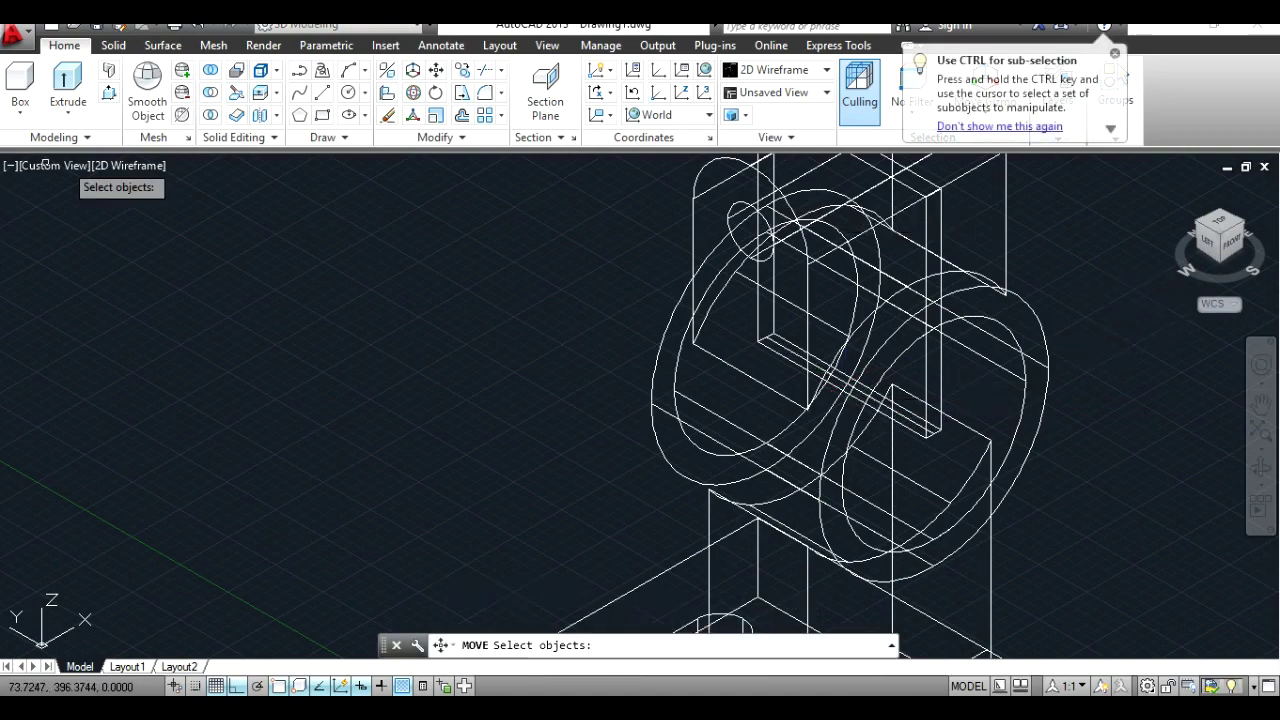
# Step: Shade the model in Conceptual style and pan to frame the thin plate and lug
pyautogui.click(118, 166)
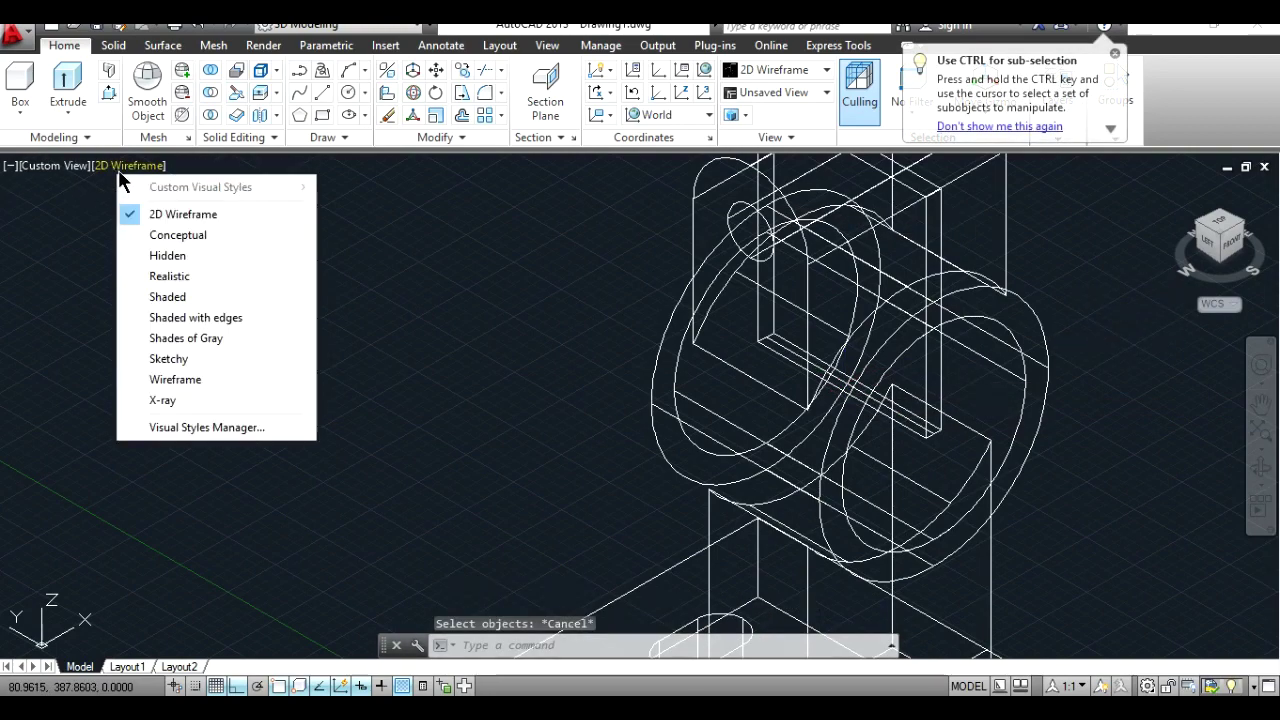
pyautogui.click(155, 232)
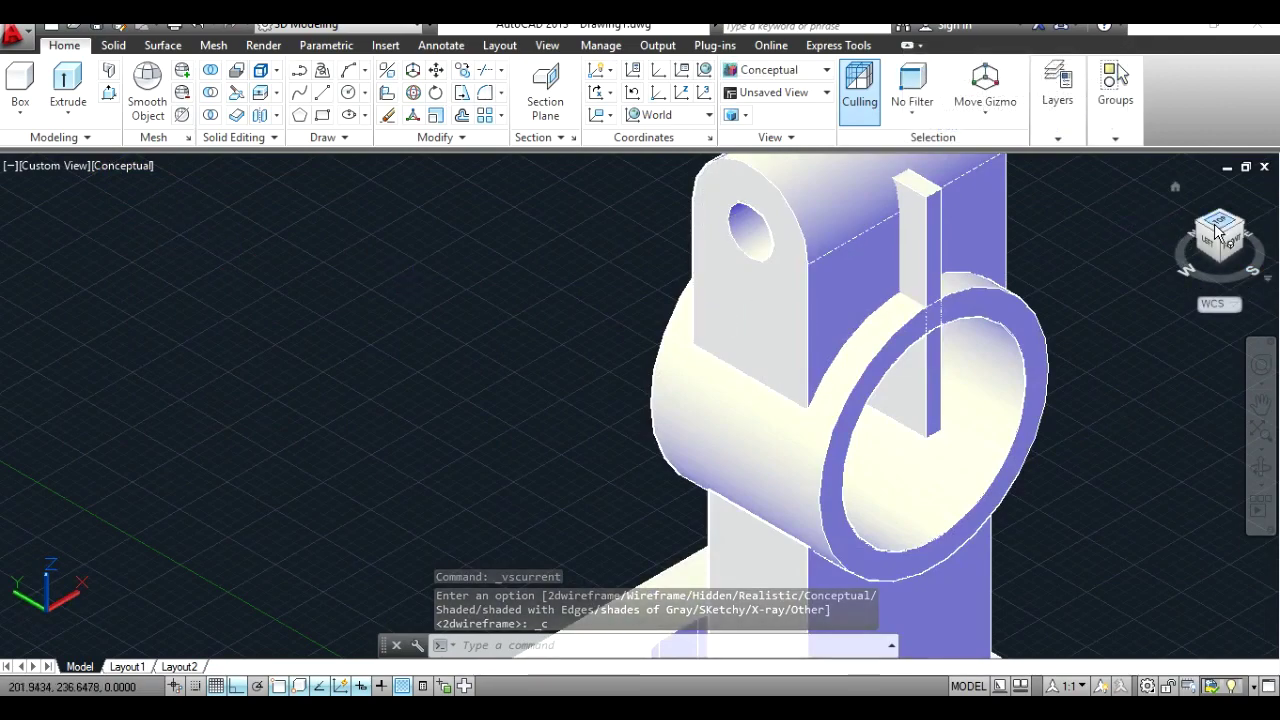
pyautogui.click(1262, 400)
pyautogui.moveTo(1072, 316); pyautogui.dragTo(978, 461)
# Step: Presspull the thin plate's top face upward so it rises above the lug
pyautogui.click(112, 94)
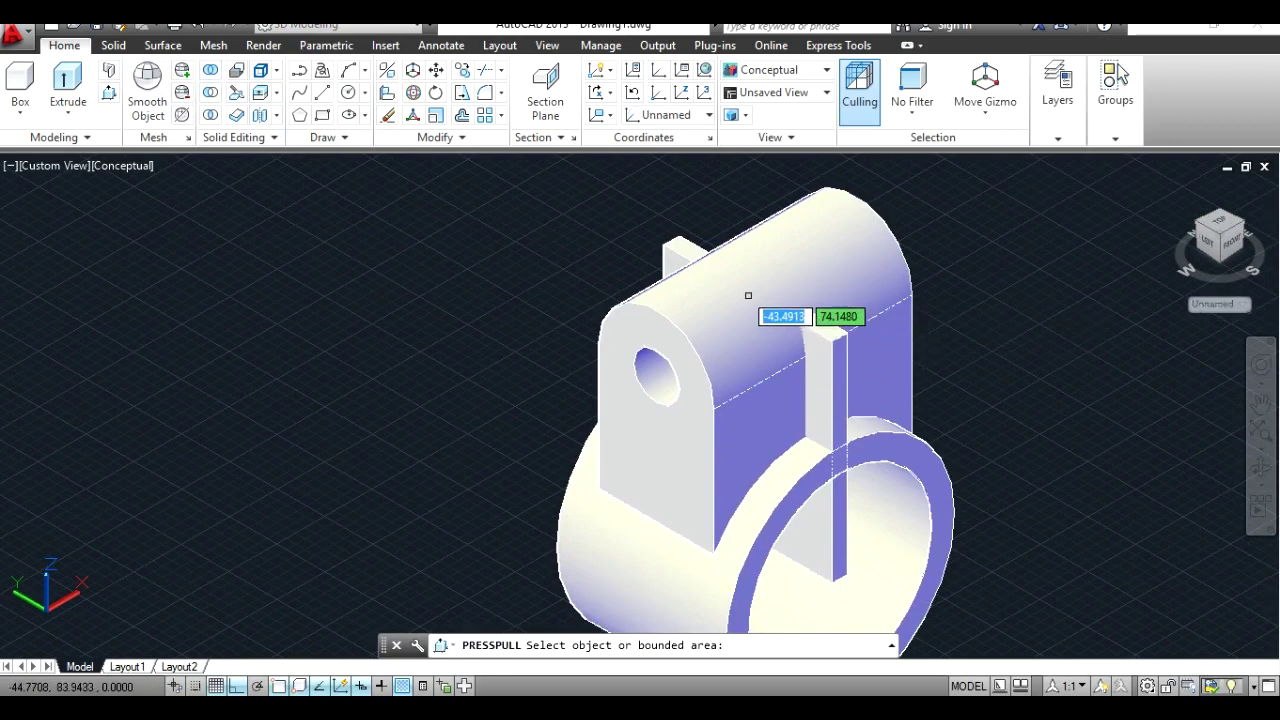
pyautogui.click(680, 245)
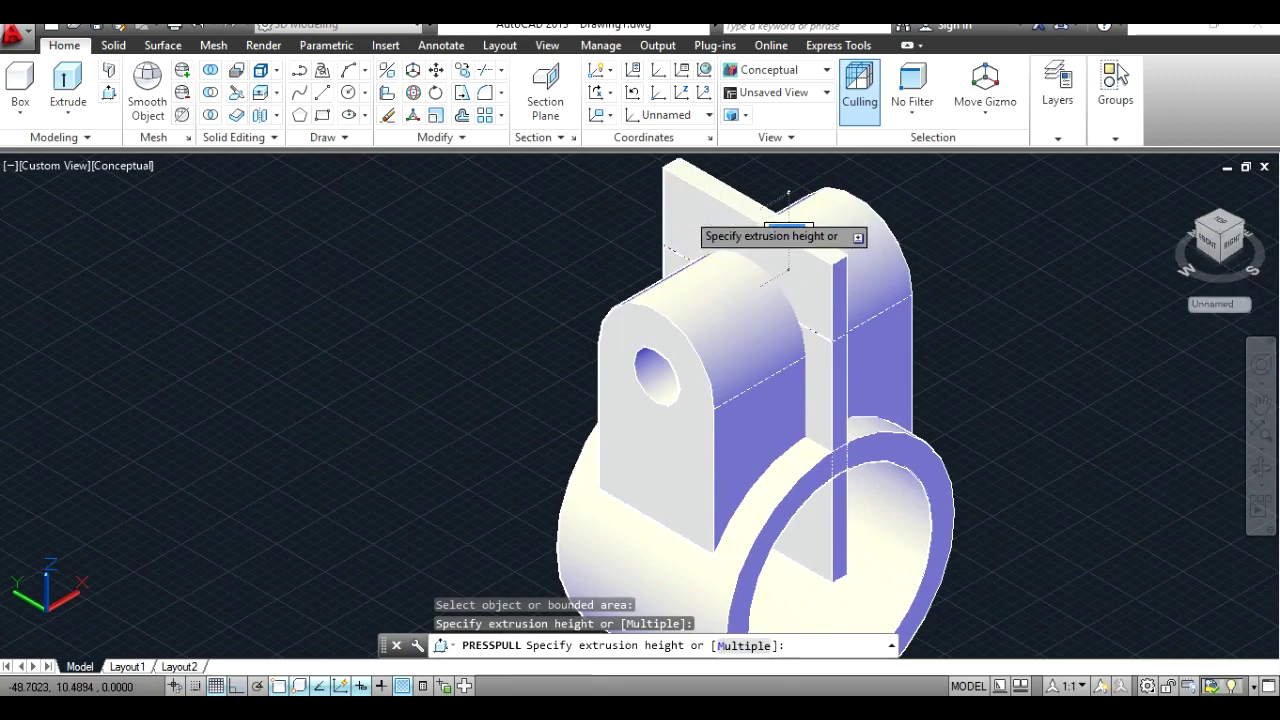
pyautogui.click(686, 211)
pyautogui.press('Return')
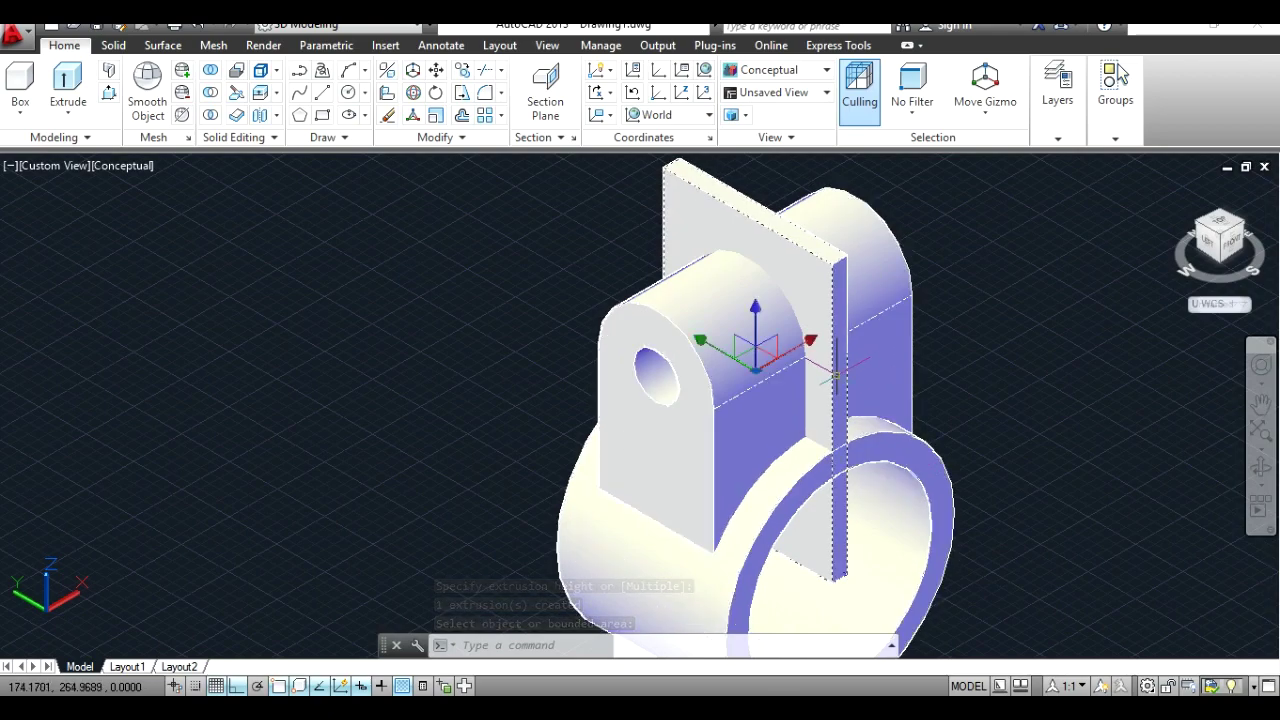
pyautogui.press('Escape')
pyautogui.press('Escape')
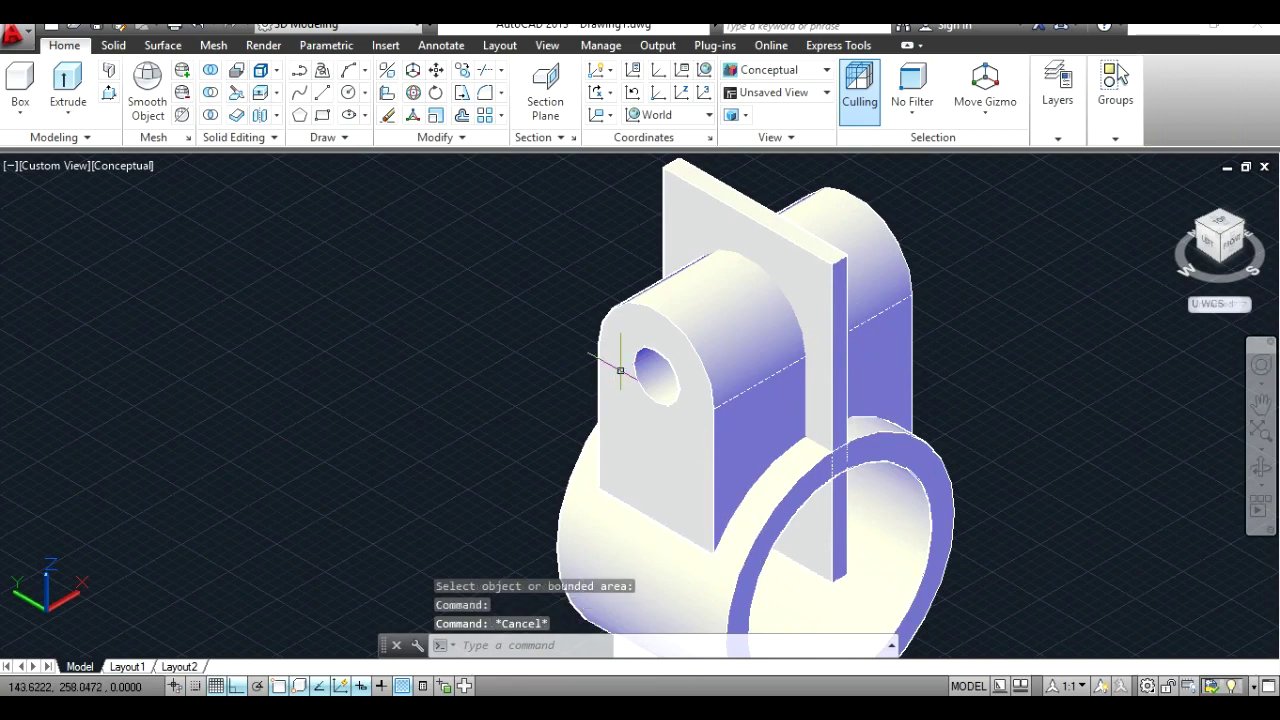
# Step: Subtract the thin plate from the bracket and cylinder base to slot the lug and ring
pyautogui.click(210, 94)
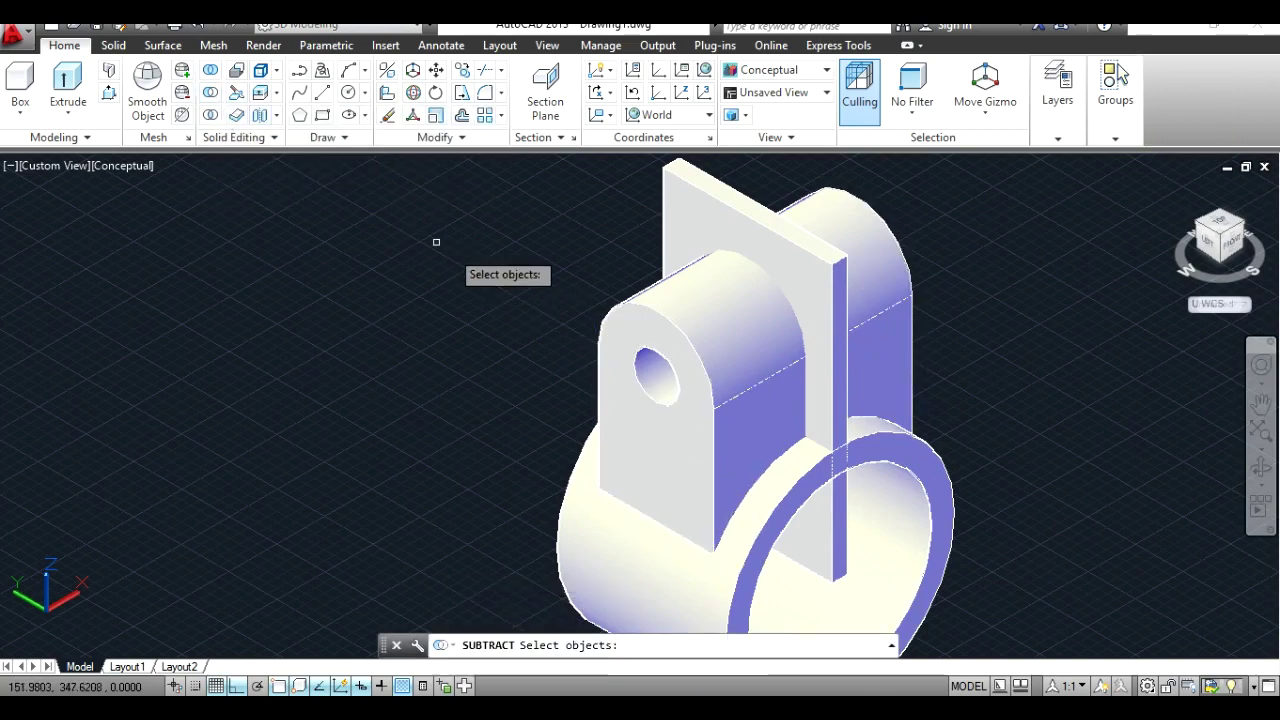
pyautogui.click(640, 432)
pyautogui.click(650, 549)
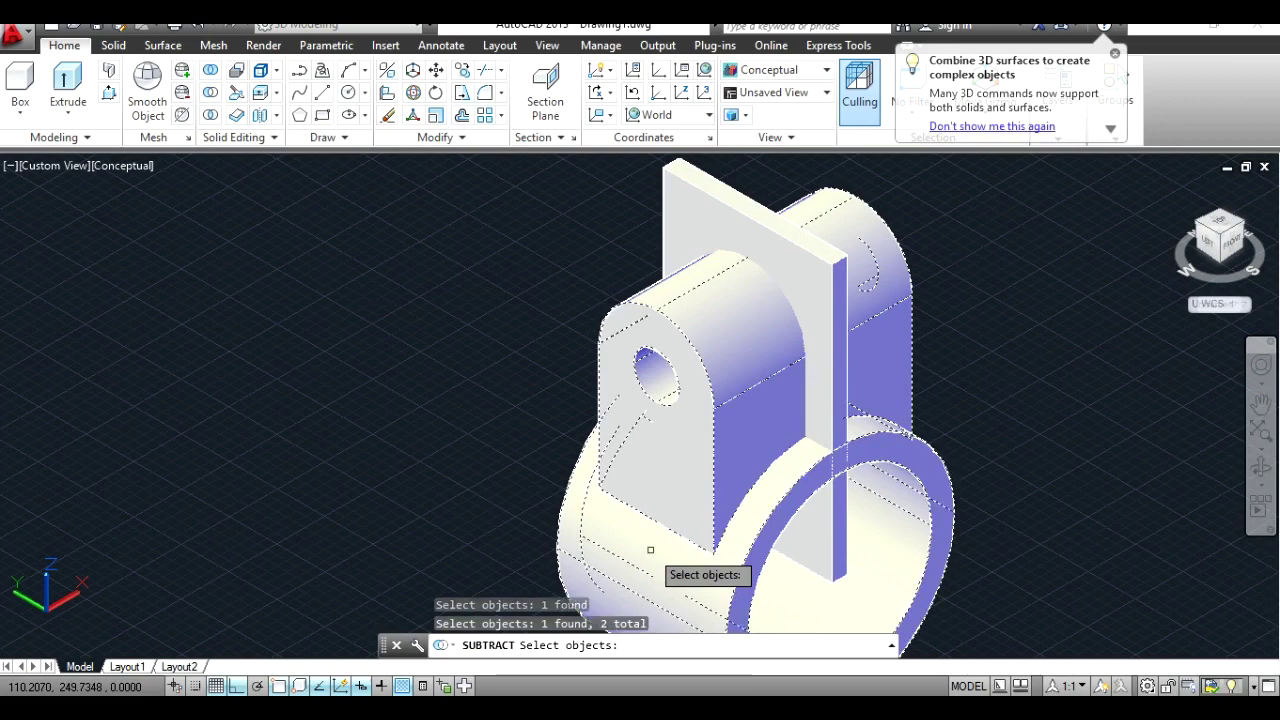
pyautogui.press('Return')
pyautogui.click(711, 223)
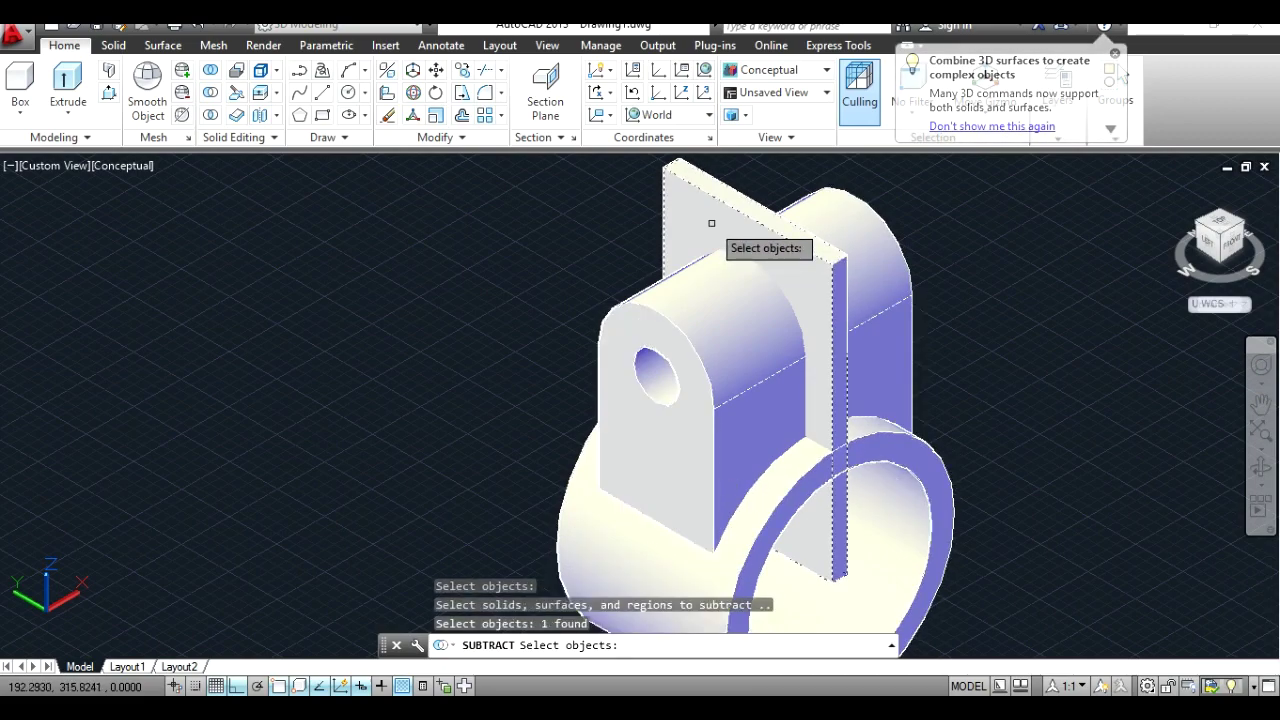
pyautogui.press('Return')
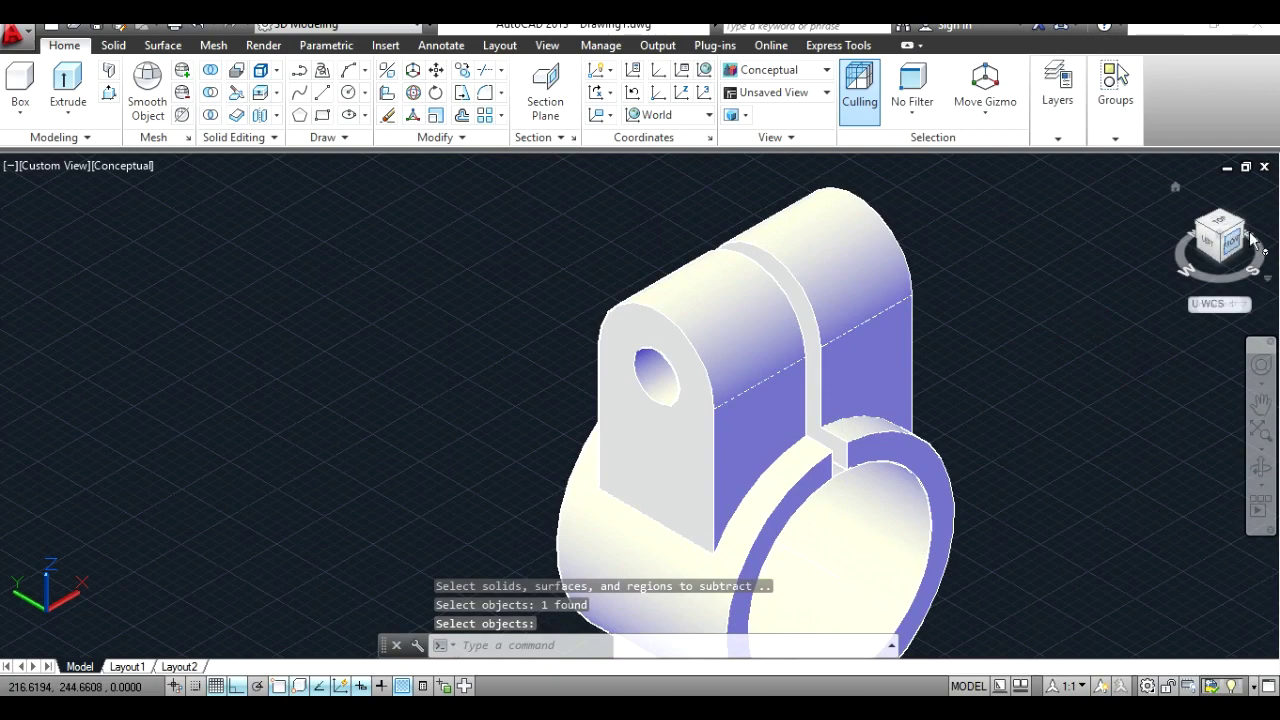
pyautogui.click(1176, 190)
pyautogui.press('Return')
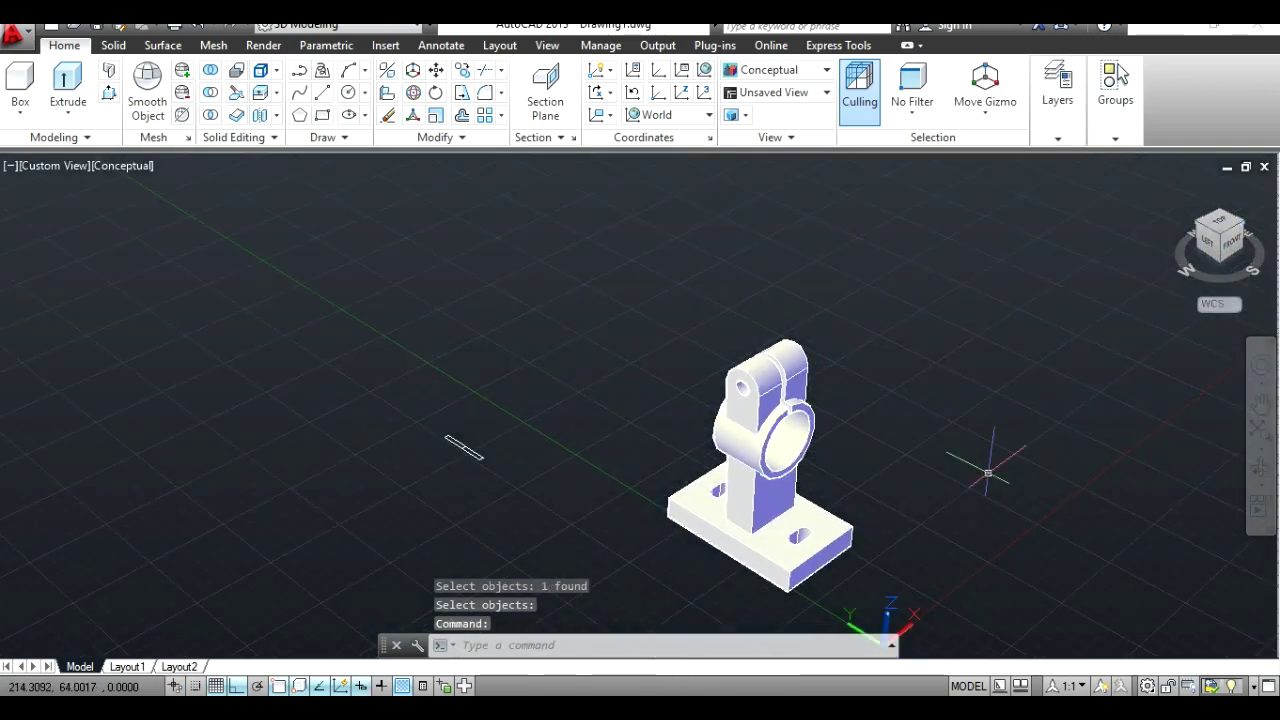
# Step: Pan the view, then window-select and erase the stray object beside the bracket
pyautogui.click(1258, 410)
pyautogui.moveTo(855, 373); pyautogui.dragTo(670, 335)
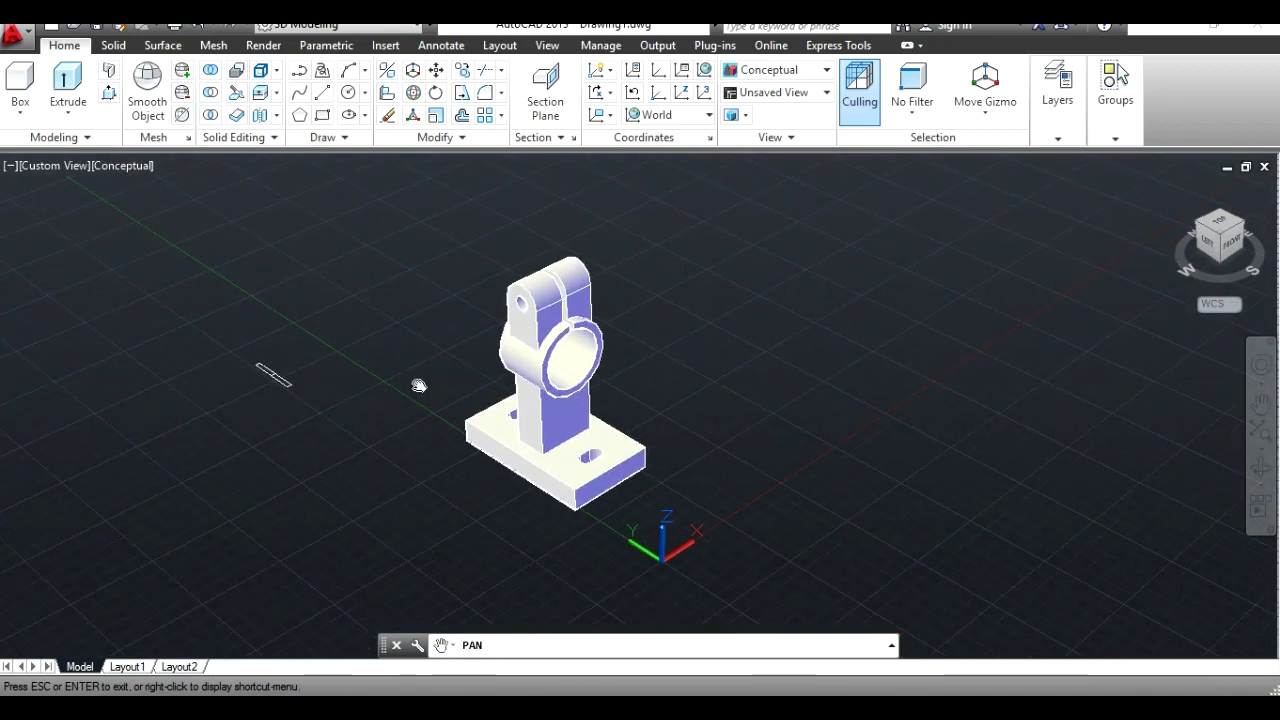
pyautogui.press('Escape')
pyautogui.click(344, 331)
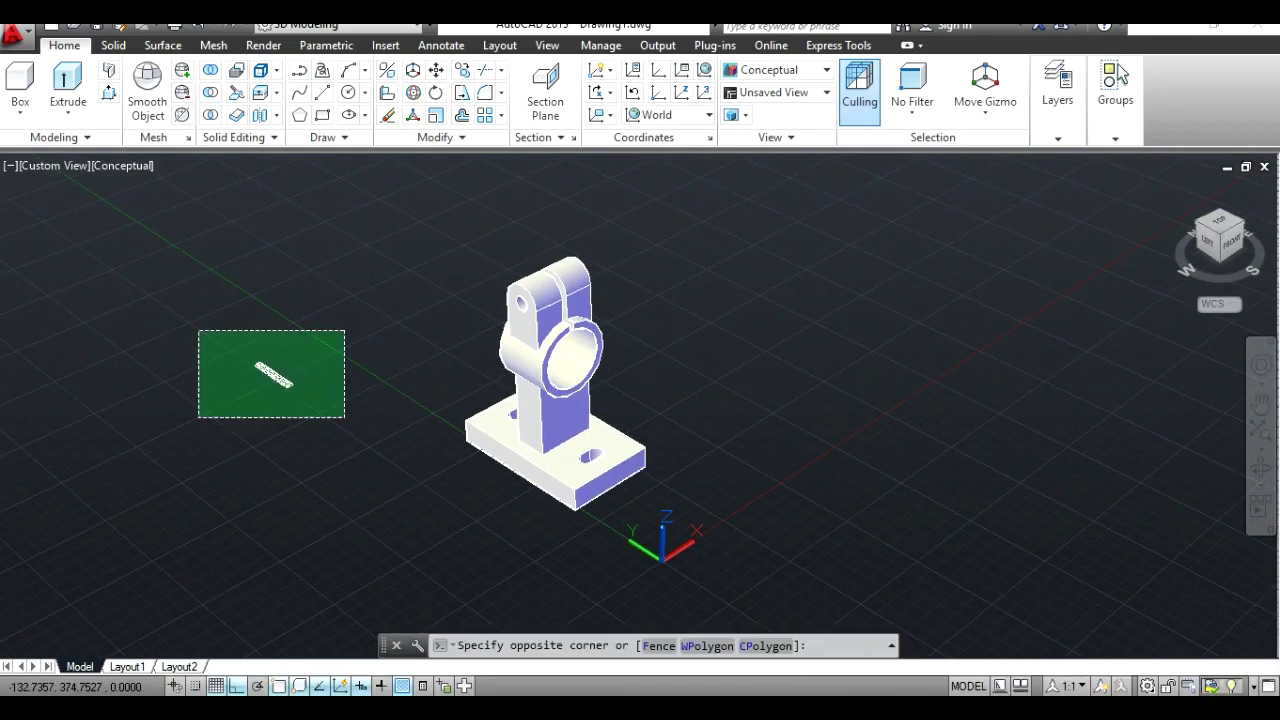
pyautogui.click(178, 437)
pyautogui.press('Delete')
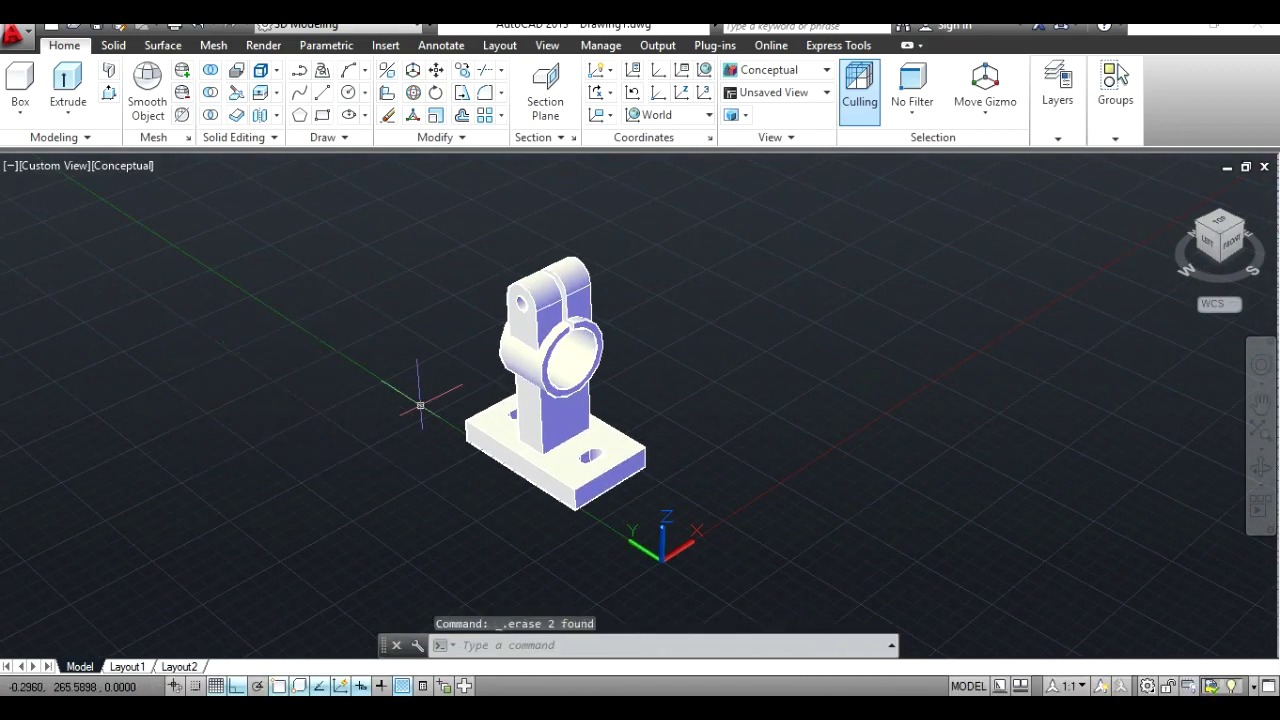
pyautogui.scroll(3, 505, 405)
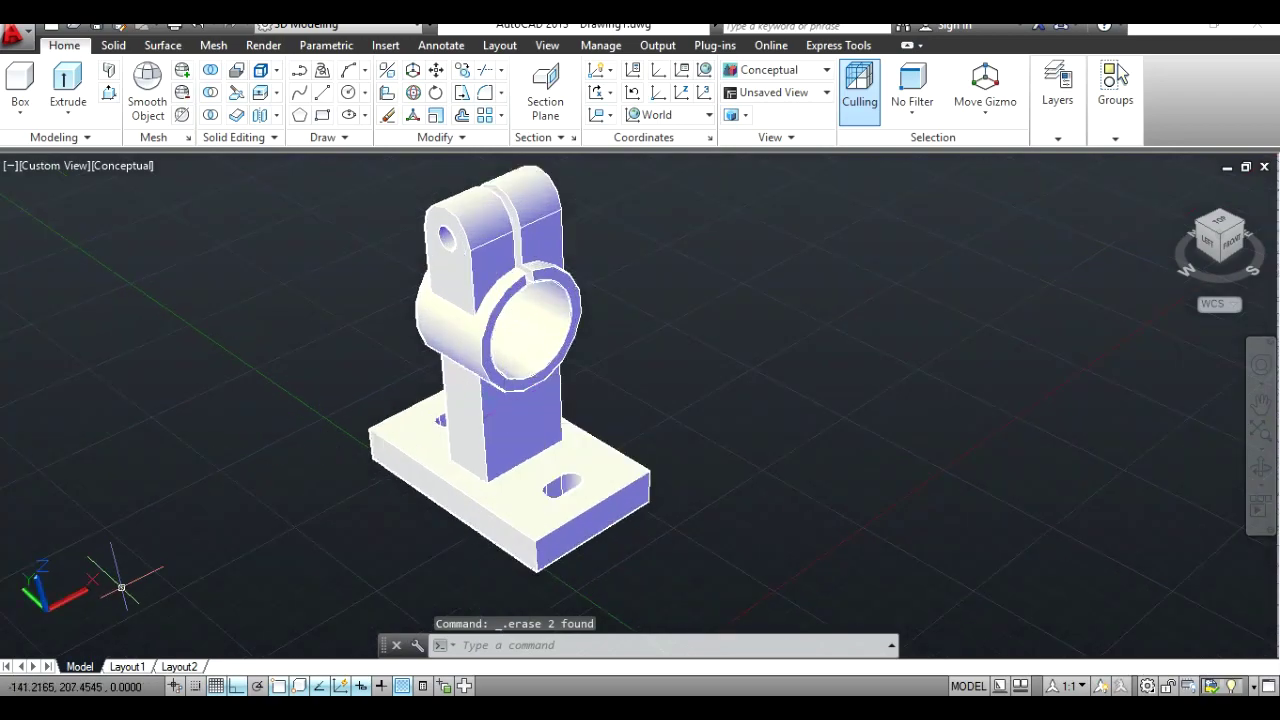
# Step: Inspect the bracket from the SW Isometric, NE Isometric, Top, Left and NW Isometric views
pyautogui.click(77, 168)
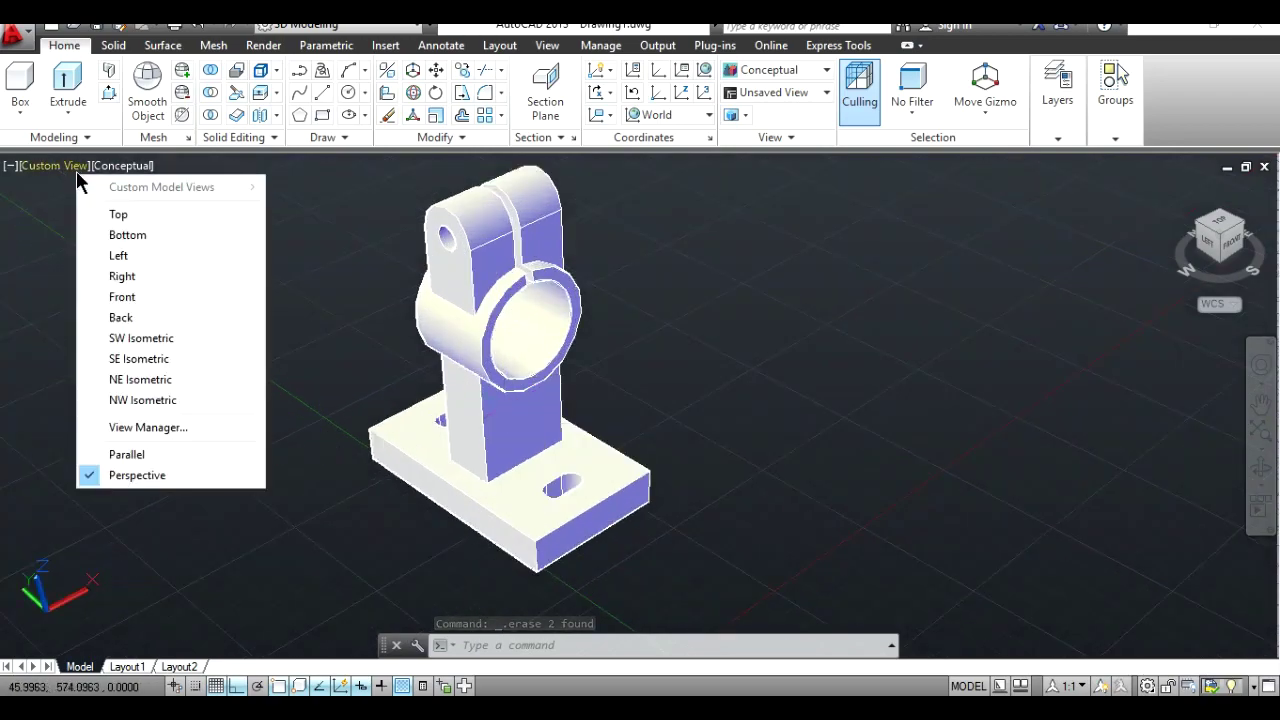
pyautogui.click(148, 338)
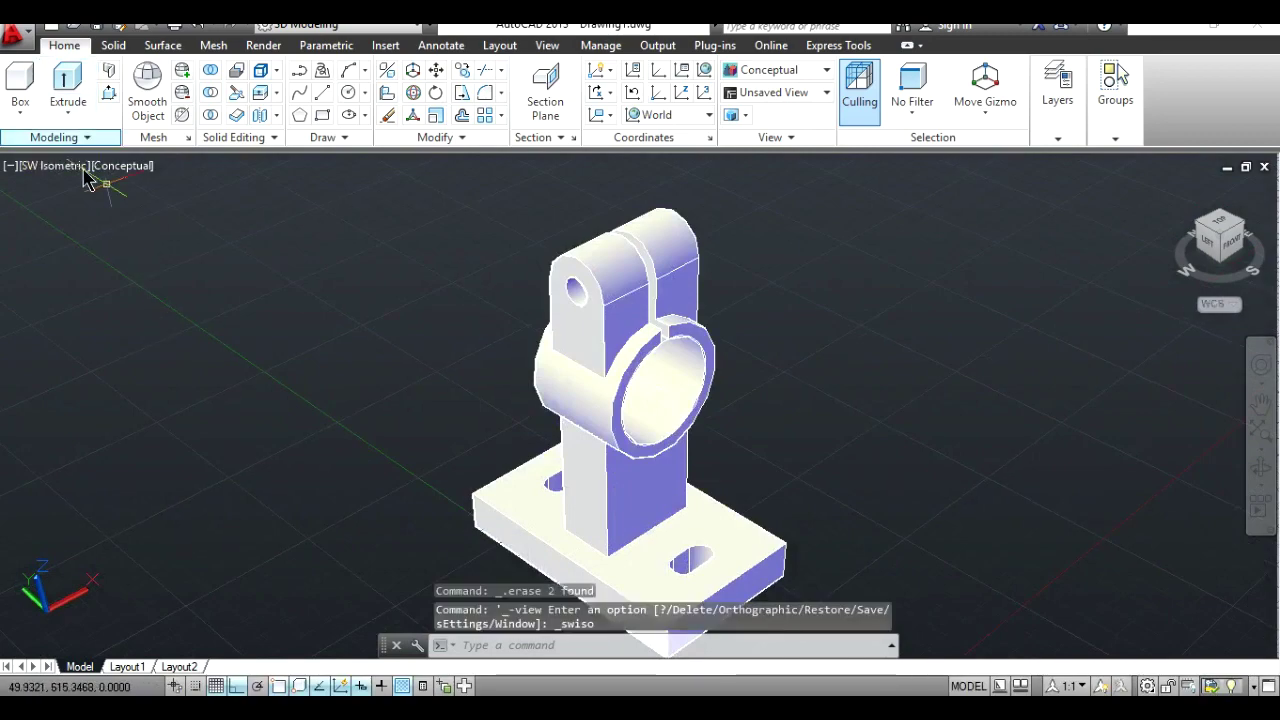
pyautogui.click(83, 172)
pyautogui.click(120, 385)
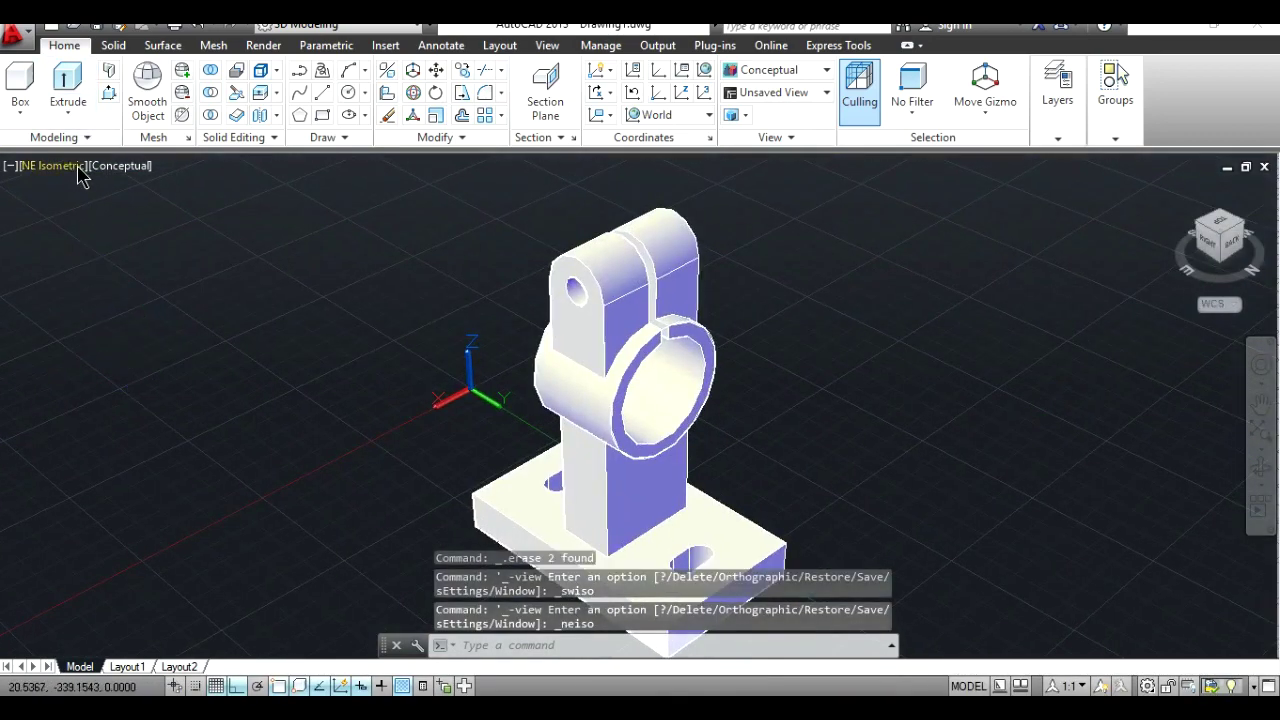
pyautogui.click(55, 166)
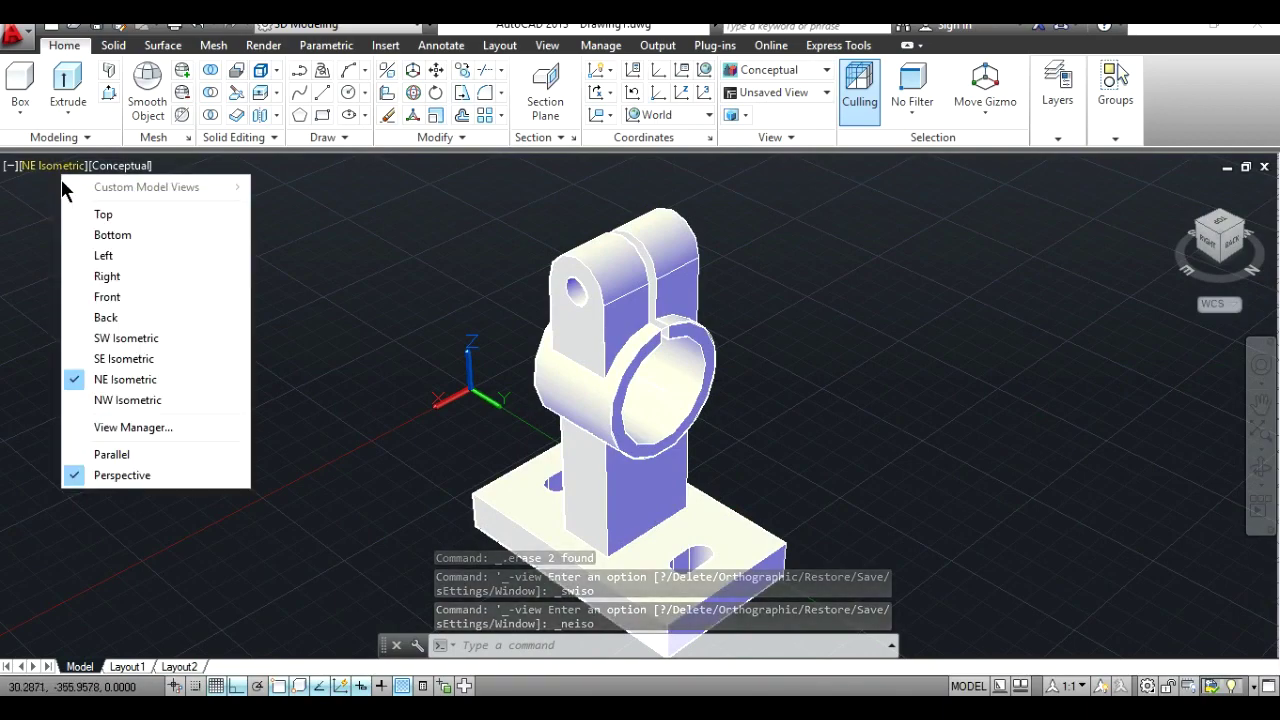
pyautogui.click(97, 216)
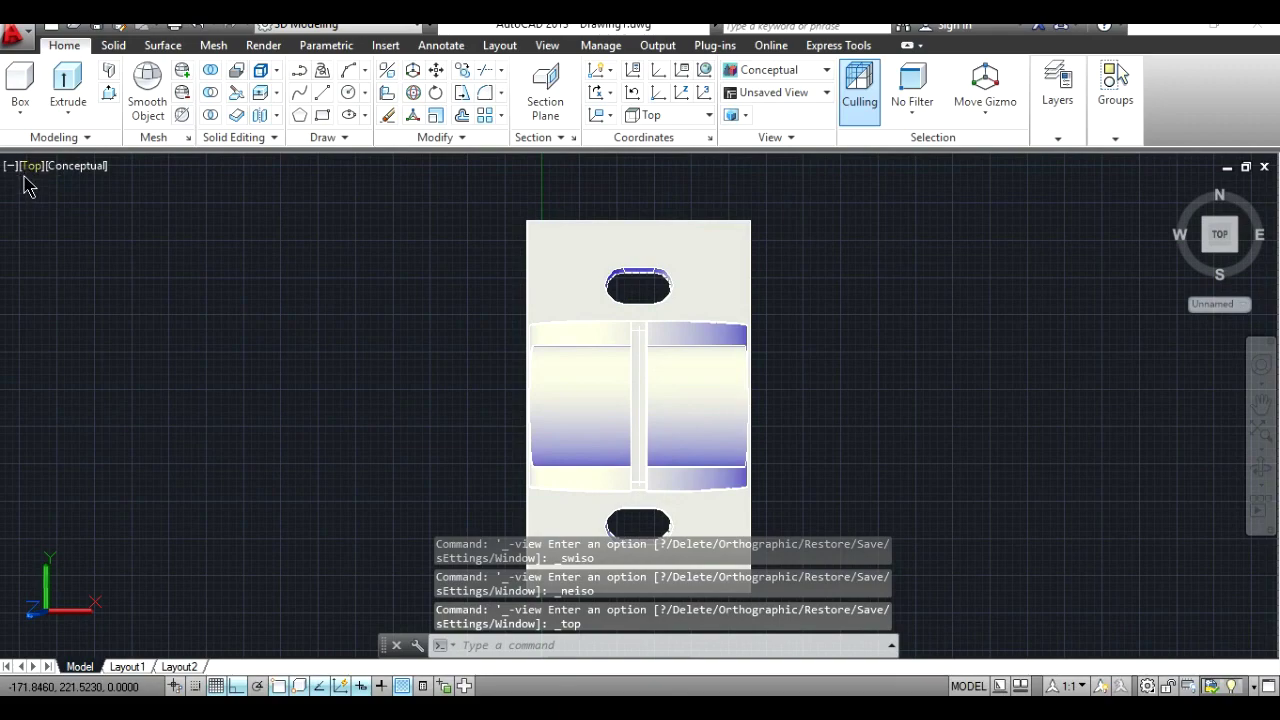
pyautogui.click(30, 167)
pyautogui.click(80, 274)
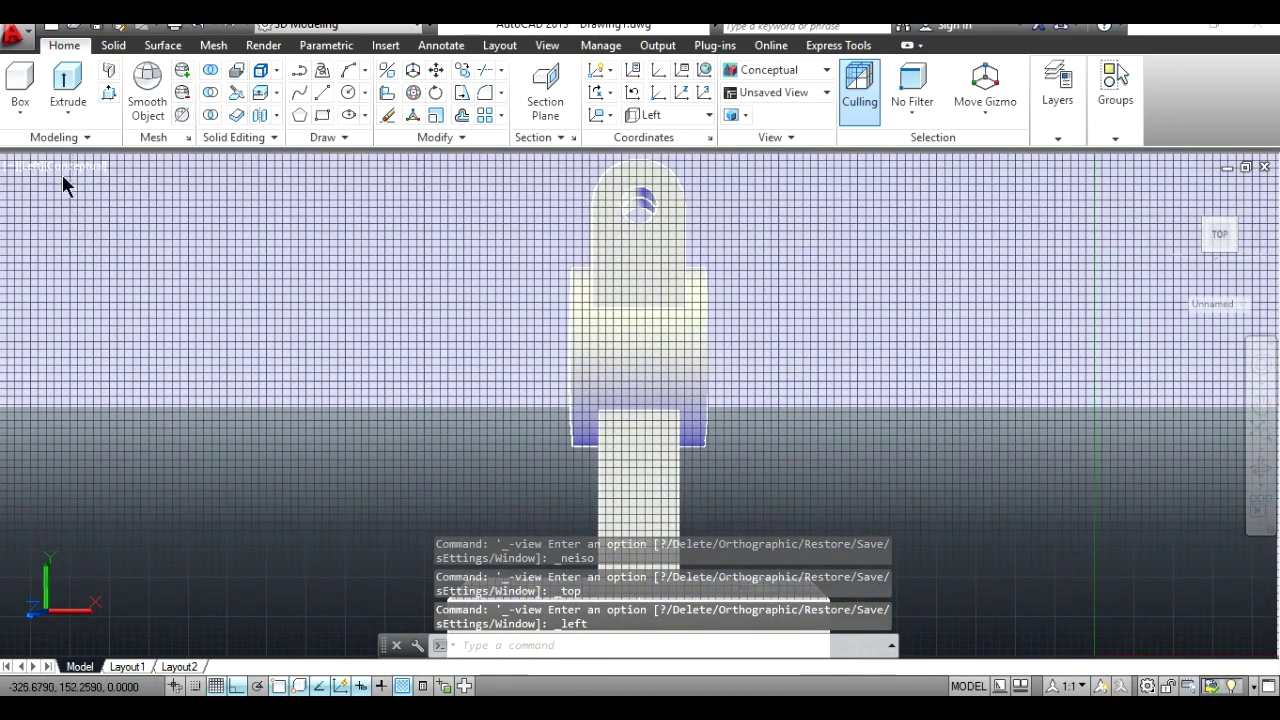
pyautogui.click(40, 167)
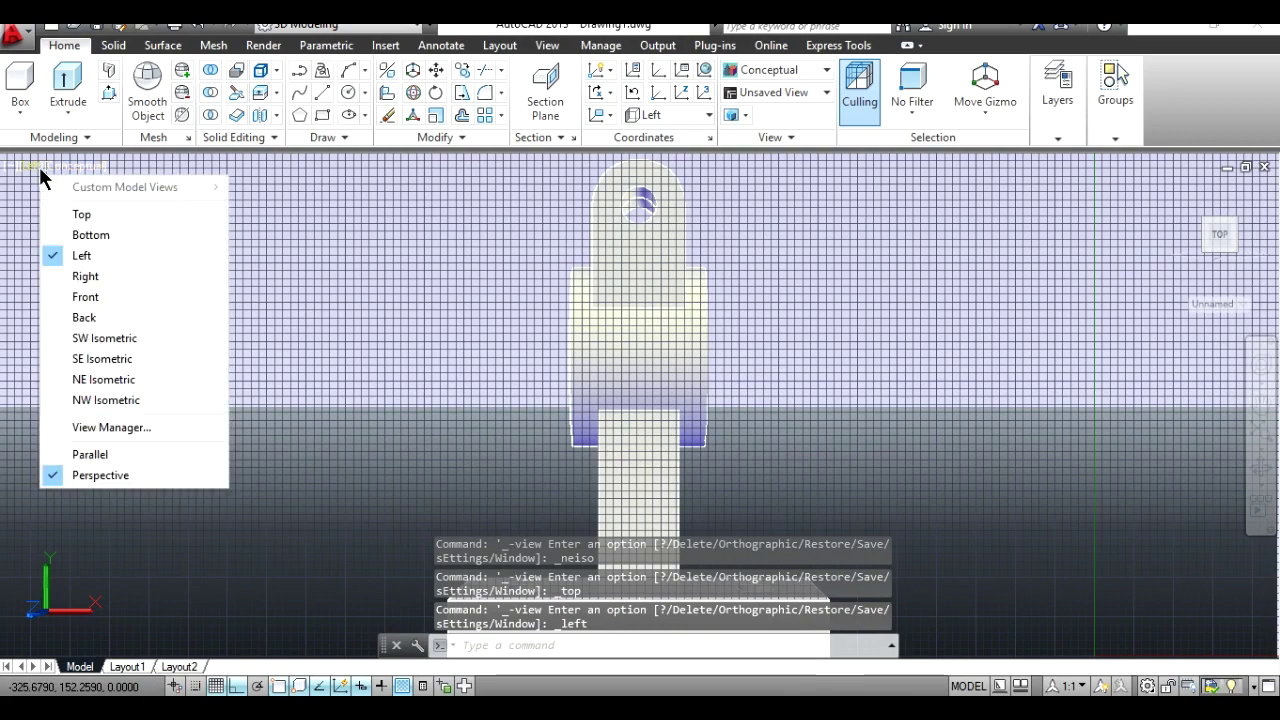
pyautogui.click(117, 404)
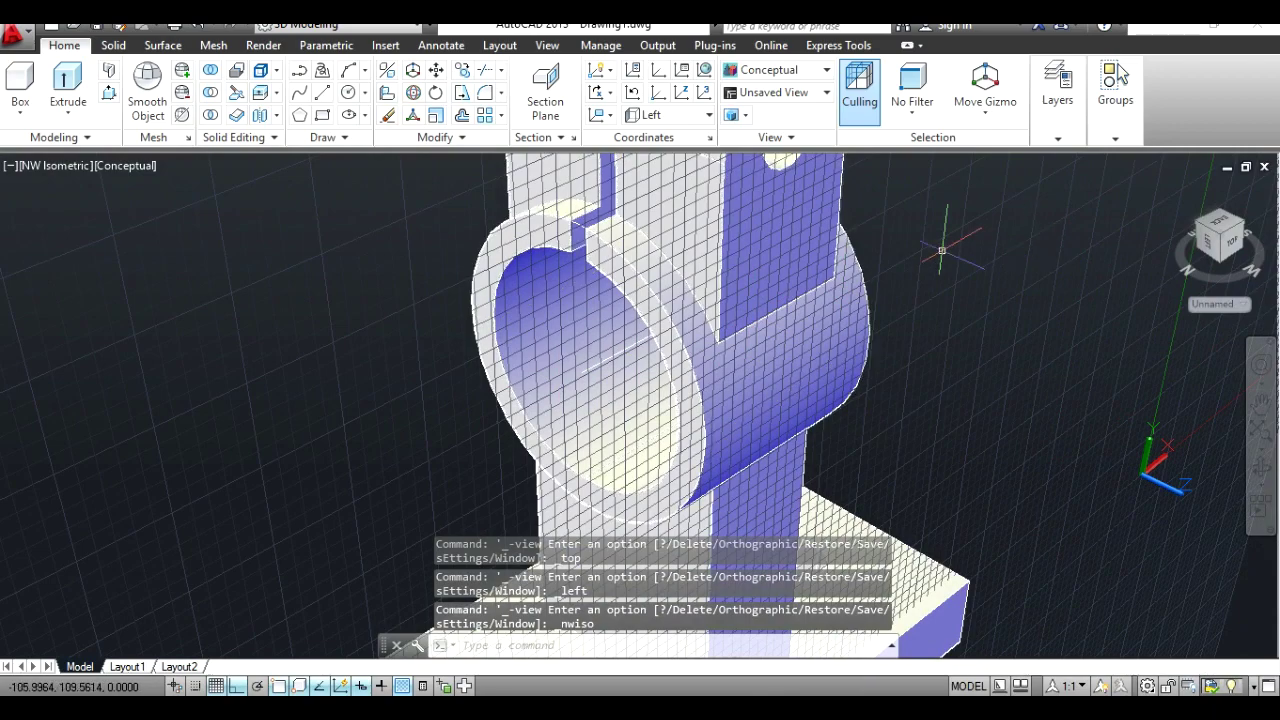
# Step: Look at the bracket from the Front and switch it to 2D Wireframe
pyautogui.moveTo(1056, 278)
pyautogui.keyDown('shift'); pyautogui.mouseDown(button='middle')
pyautogui.moveTo(1034, 354)
pyautogui.moveTo(847, 365)
pyautogui.mouseUp(button='middle'); pyautogui.keyUp('shift')
pyautogui.scroll(3, 847, 365)
pyautogui.scroll(2, 847, 365)
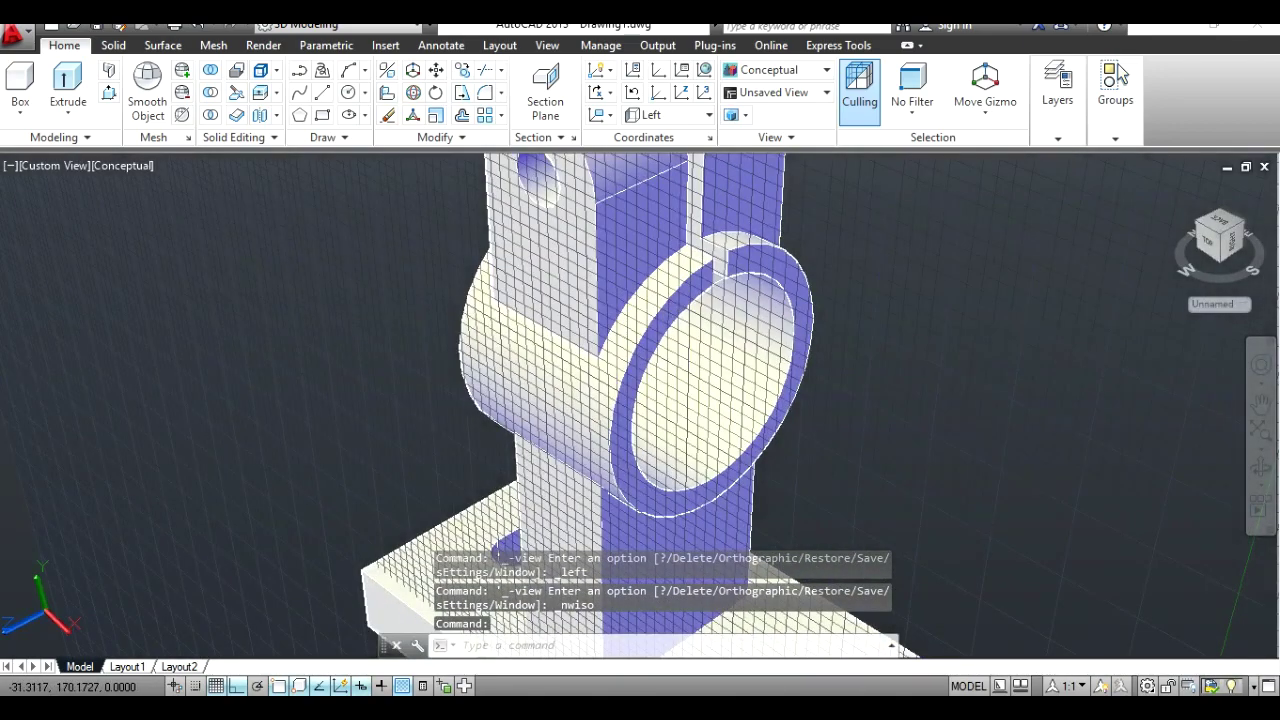
pyautogui.click(1230, 255)
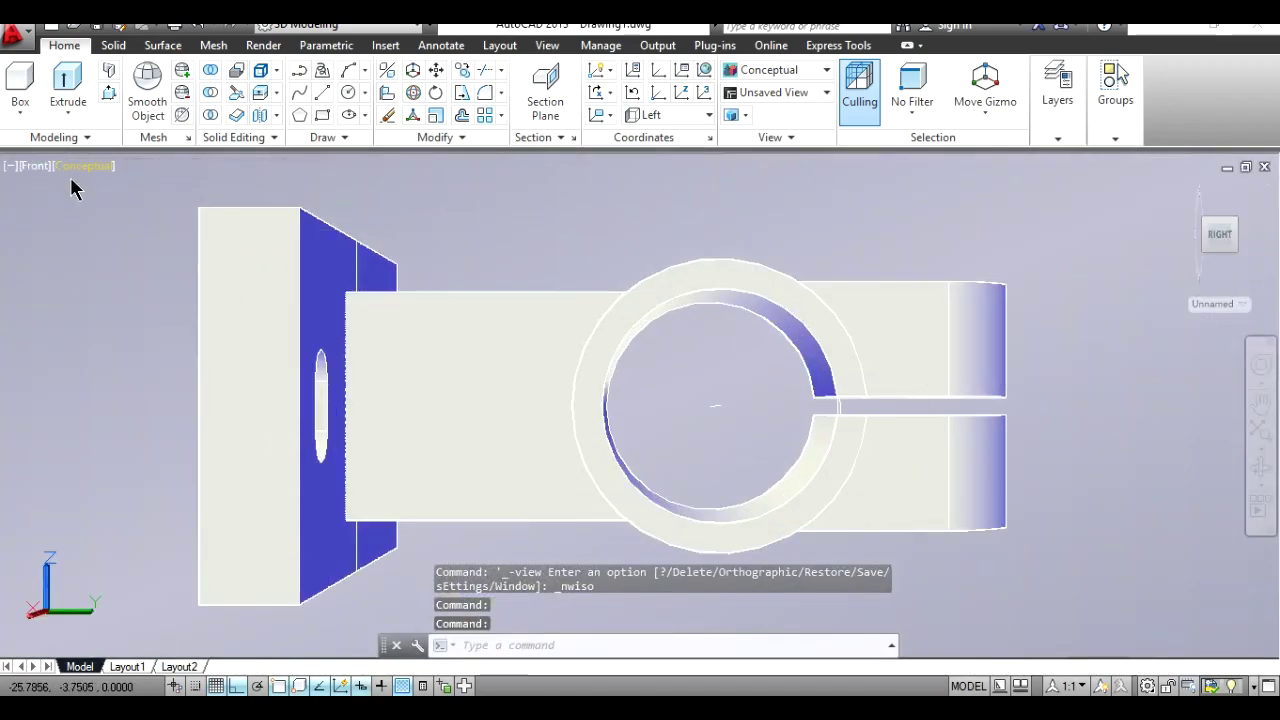
pyautogui.click(72, 184)
pyautogui.click(76, 212)
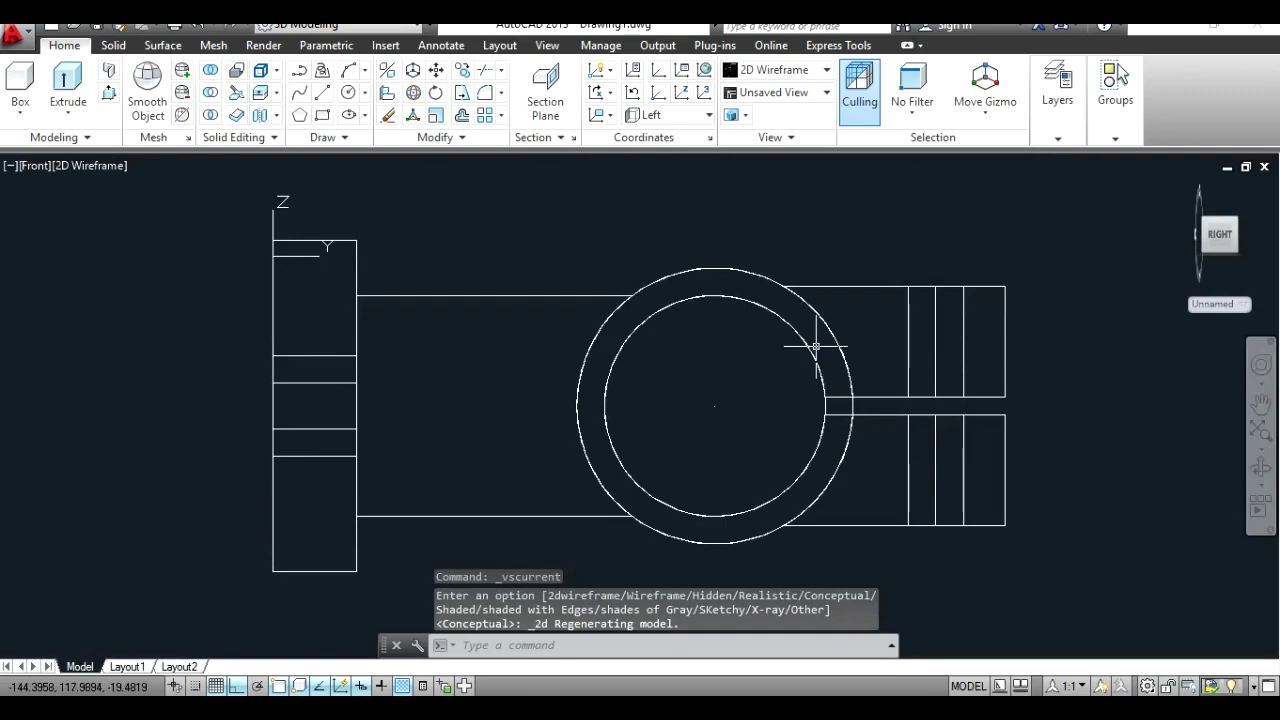
# Step: Erase the inner and outer leftover circles around the ring, then return to the Home view
pyautogui.scroll(4, 816, 347)
pyautogui.click(837, 492)
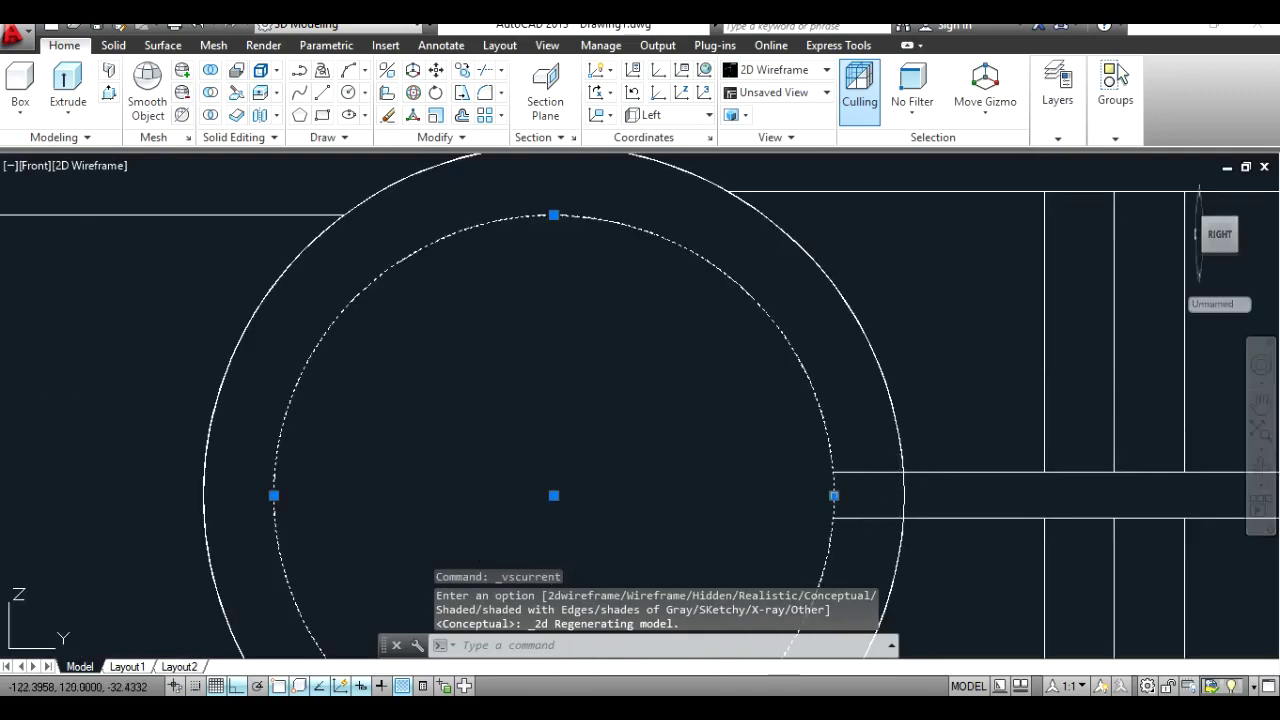
pyautogui.press('Delete')
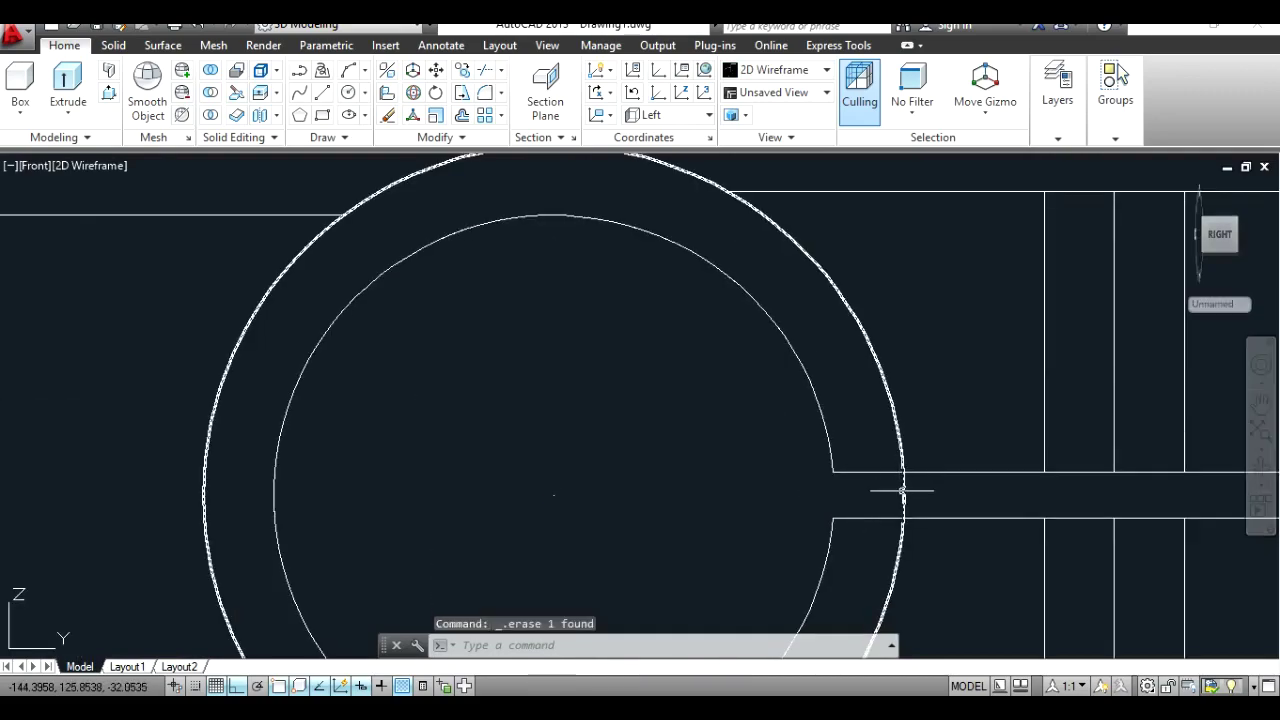
pyautogui.click(902, 490)
pyautogui.press('Delete')
pyautogui.scroll(-4, 788, 500)
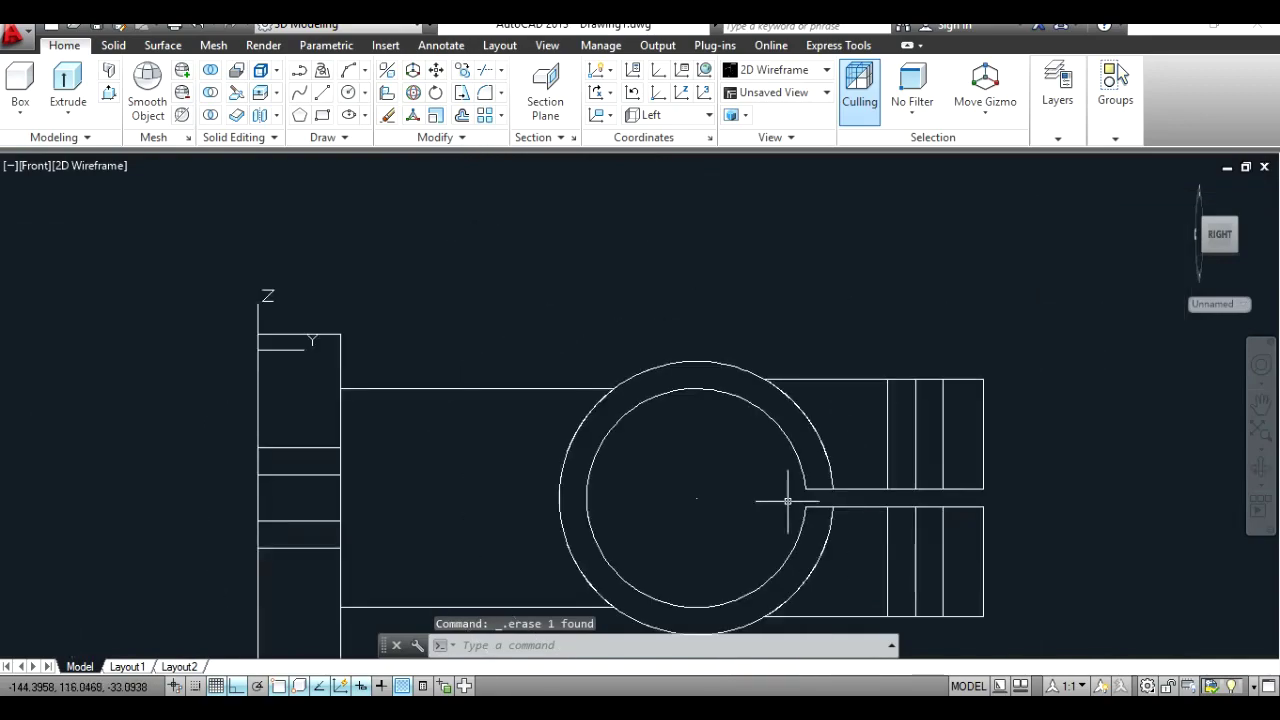
pyautogui.click(1177, 190)
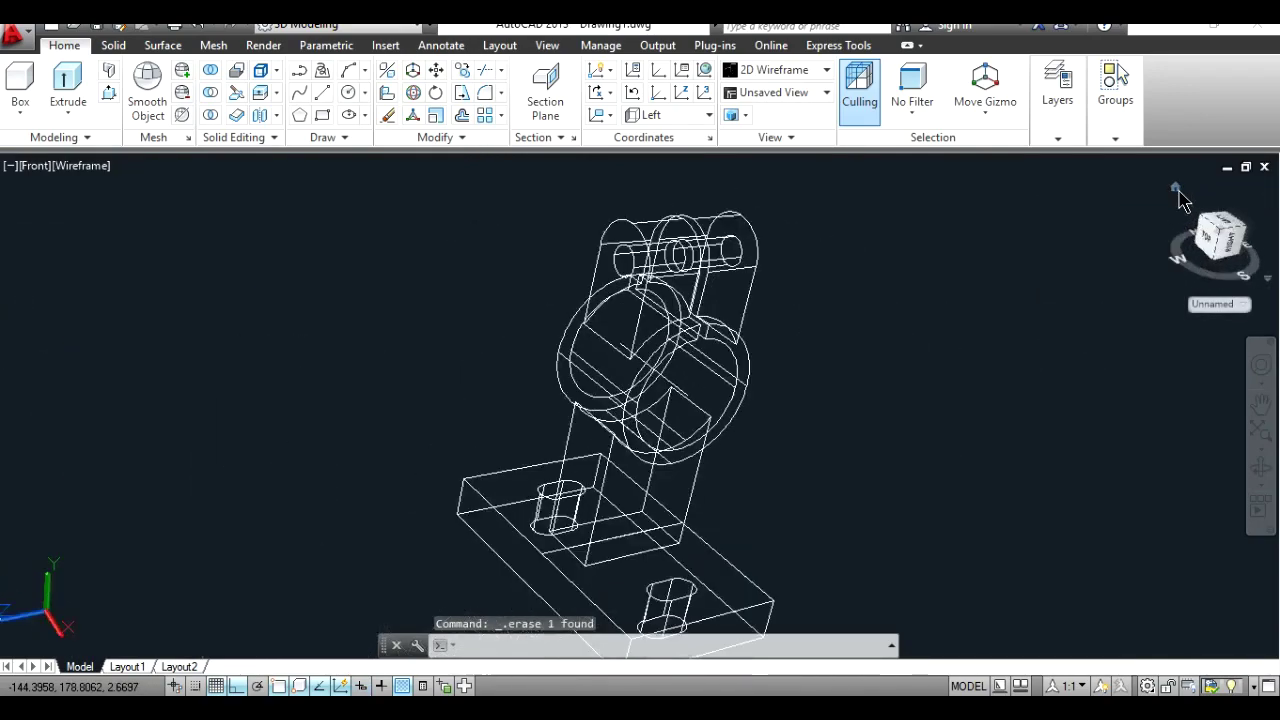
# Step: Reset the UCS to World
pyautogui.click(648, 118)
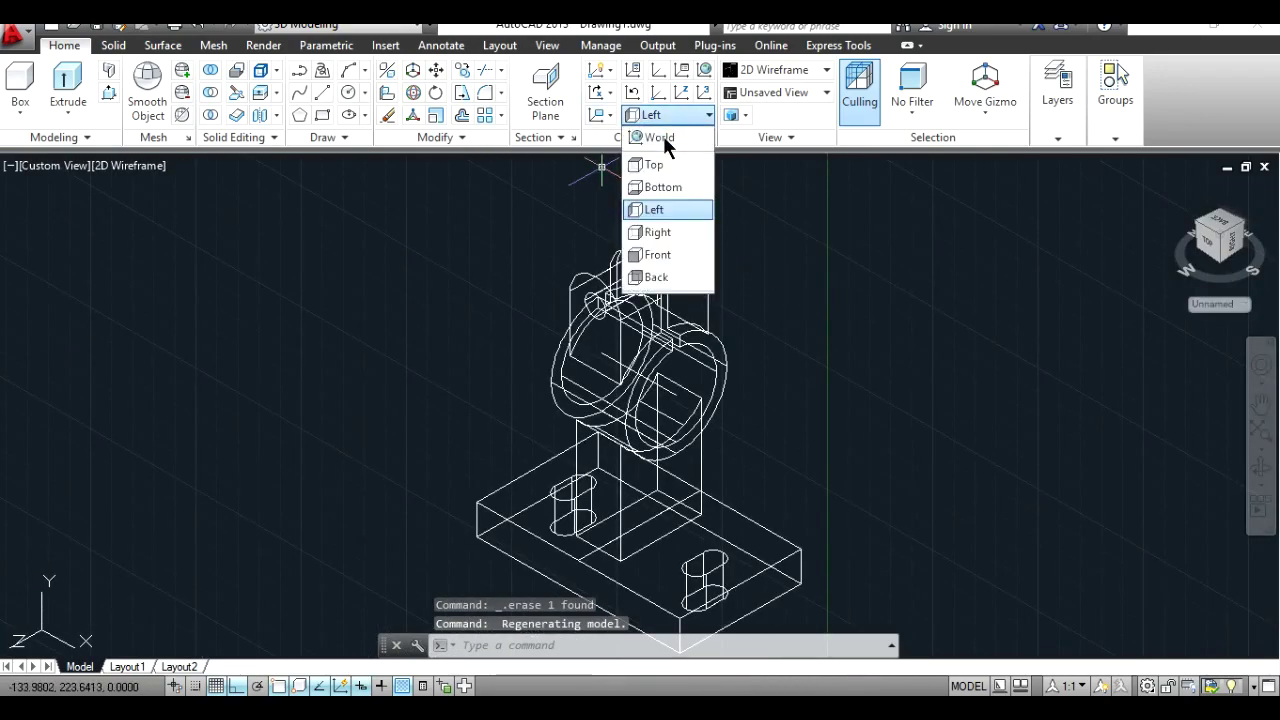
pyautogui.click(665, 140)
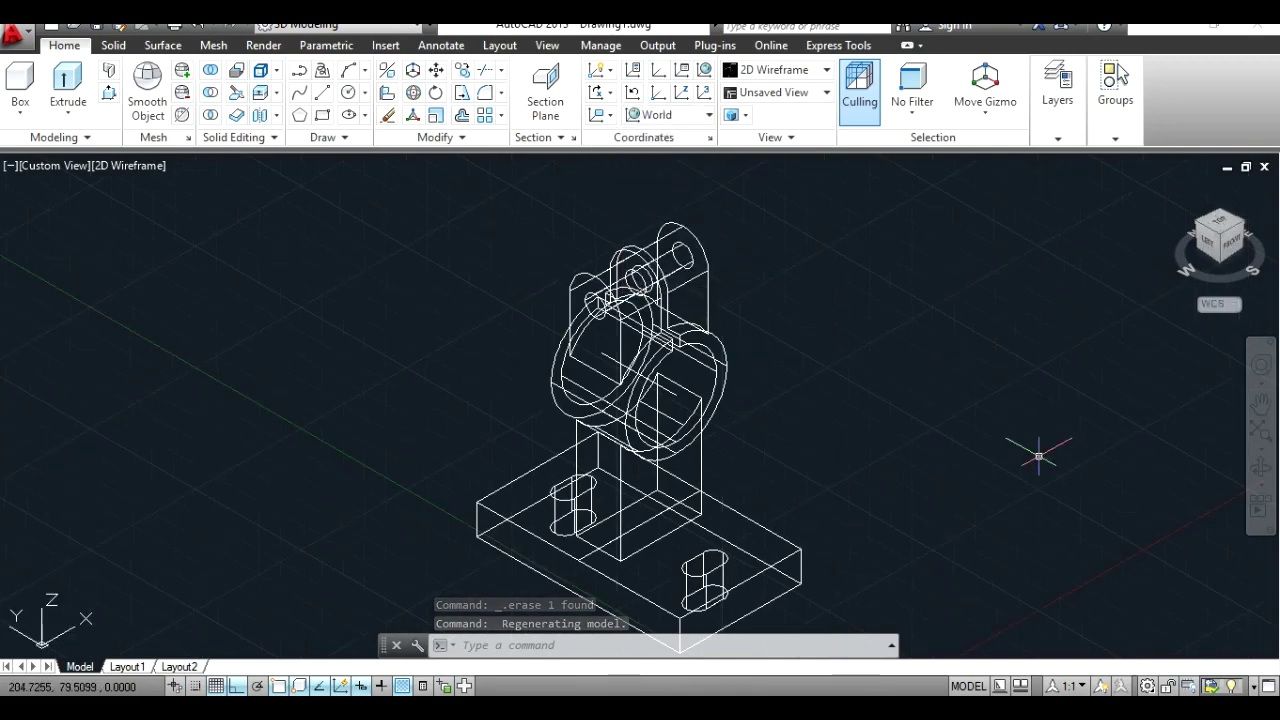
pyautogui.scroll(-2, 1028, 447)
pyautogui.scroll(2, 1030, 447)
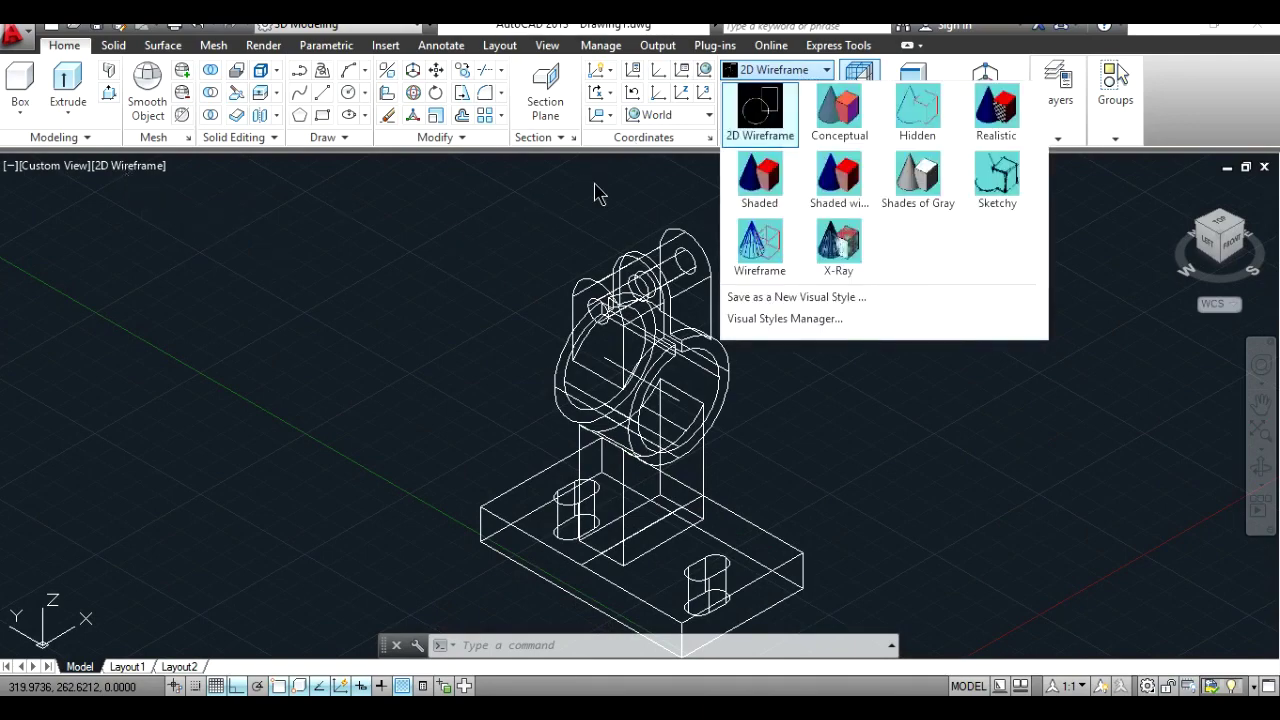
# Step: Display the finished bracket in the Realistic visual style
pyautogui.click(978, 140)
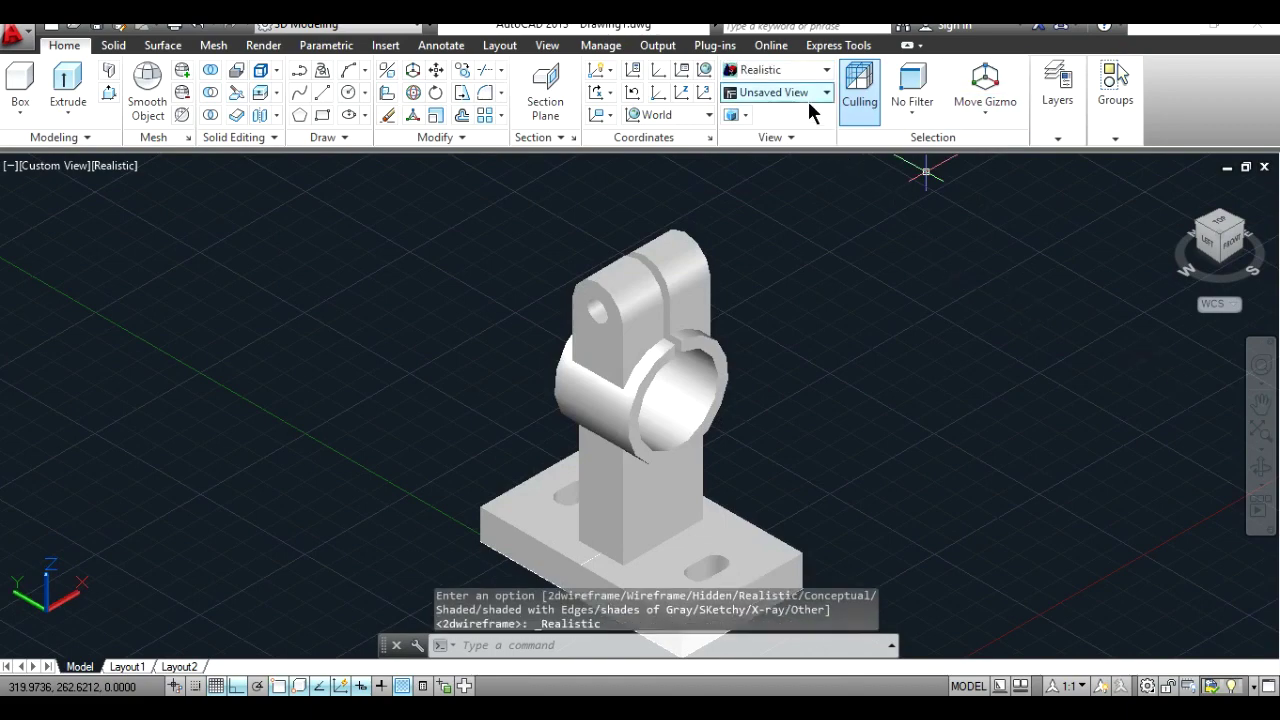
pyautogui.click(824, 92)
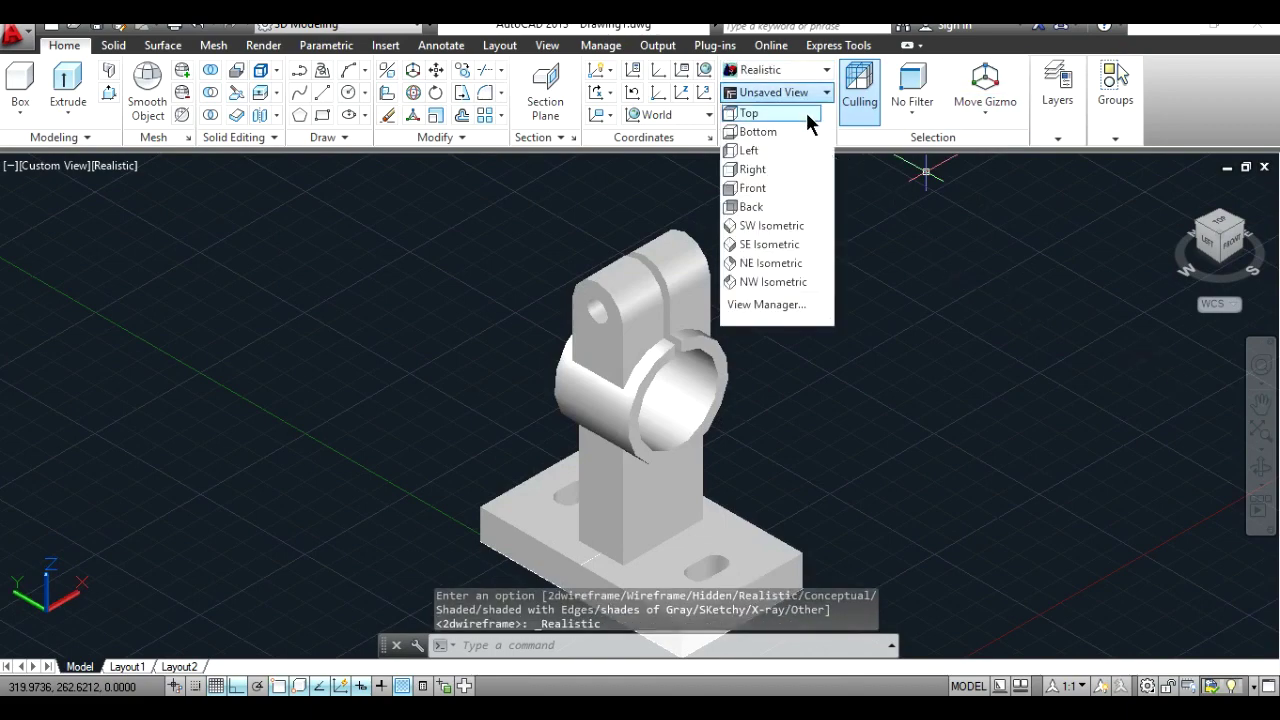
pyautogui.click(106, 166)
pyautogui.click(108, 166)
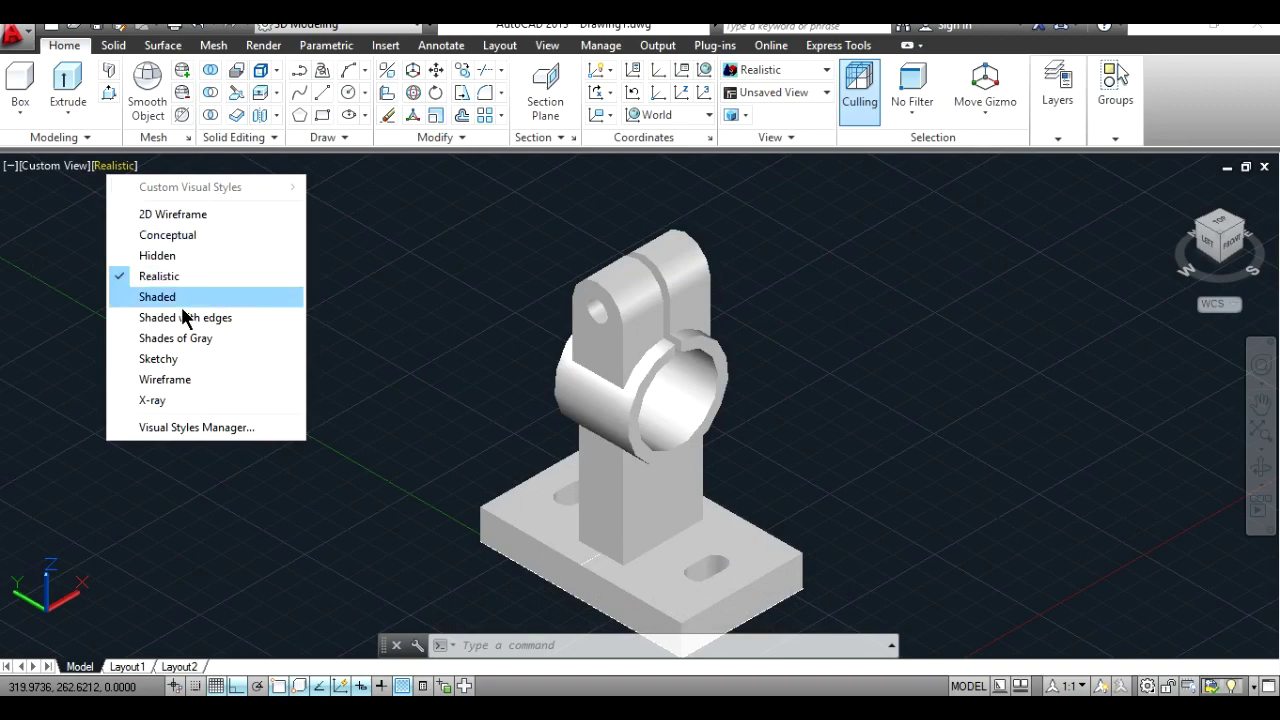